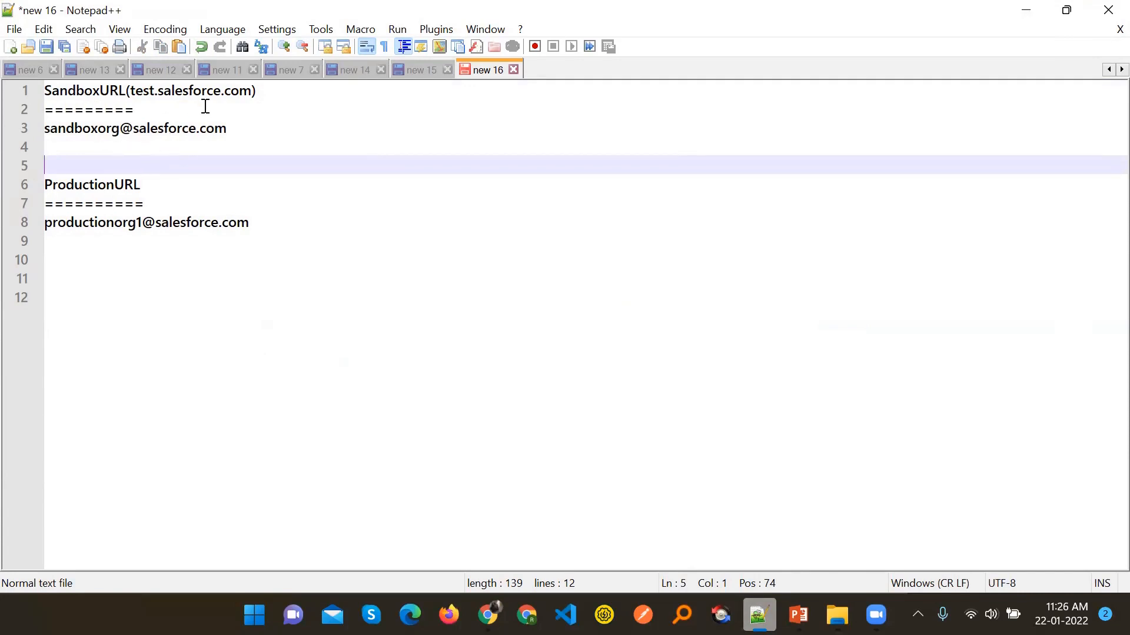
Add "(login.salesforce.com)" after the ProductionURL heading in the notes.
click(152, 110)
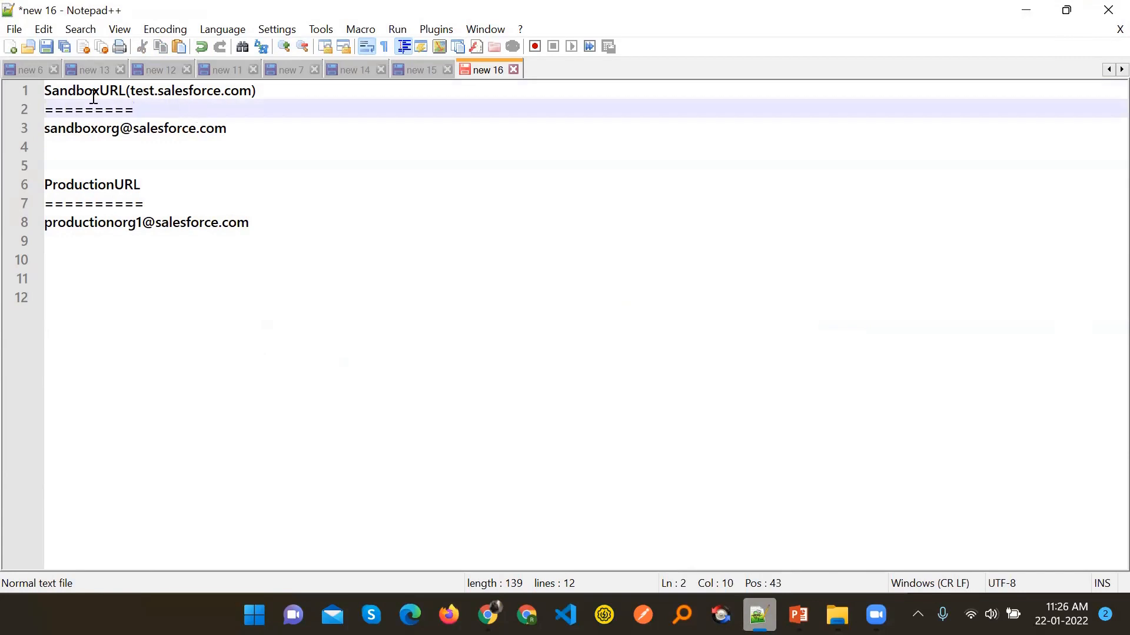
drag(236, 129, 20, 131)
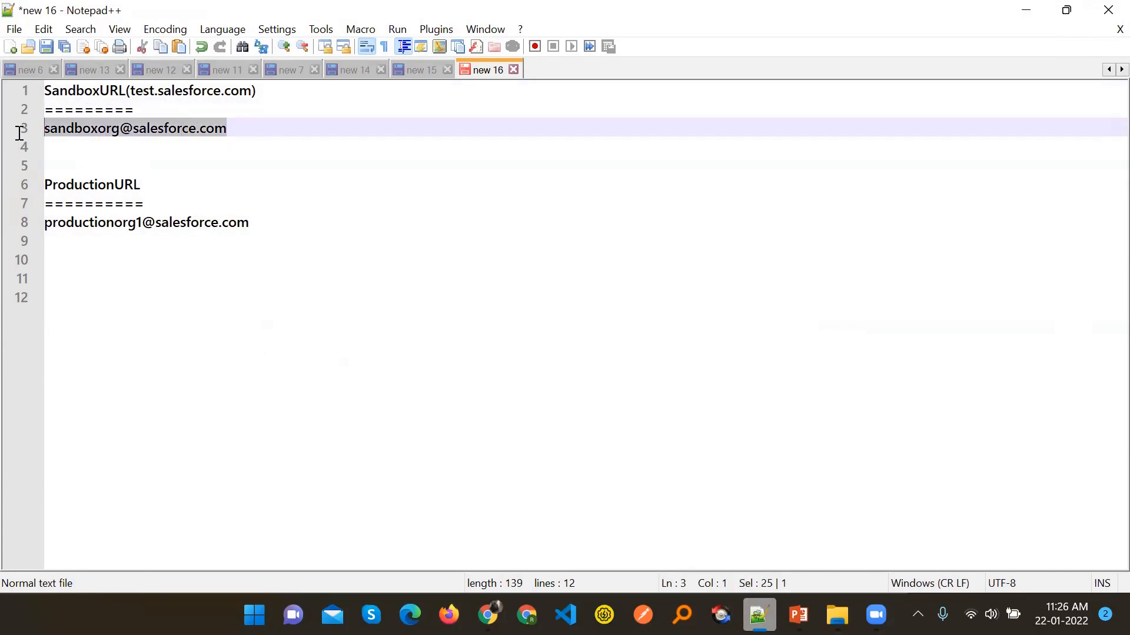
drag(258, 221, 25, 228)
click(110, 202)
click(205, 183)
text((login)
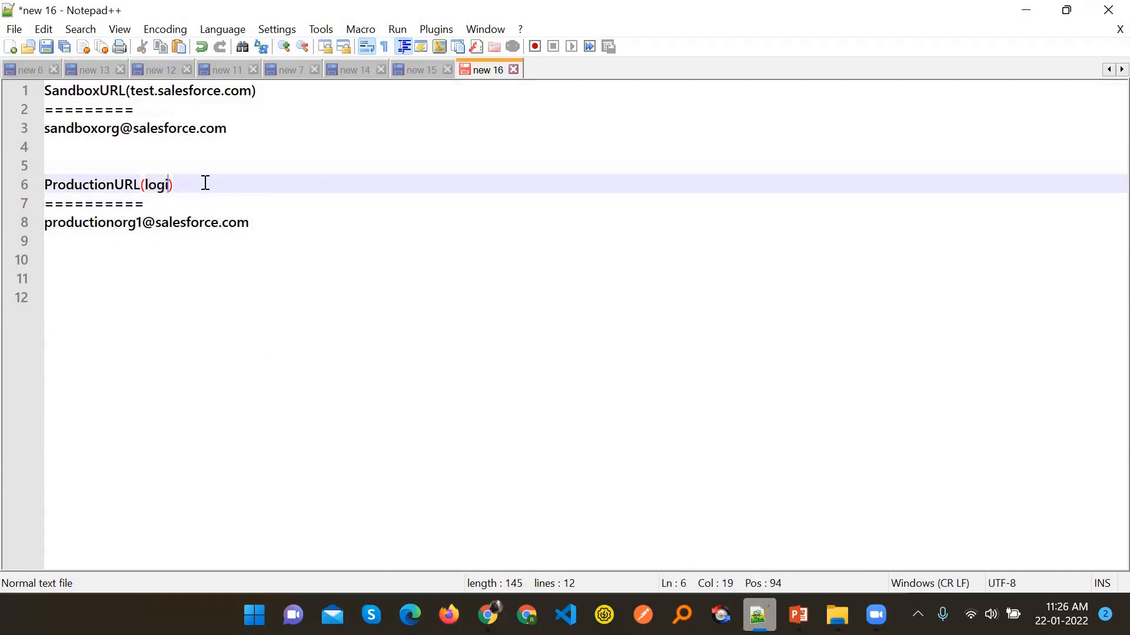
text(.salesforce.co)
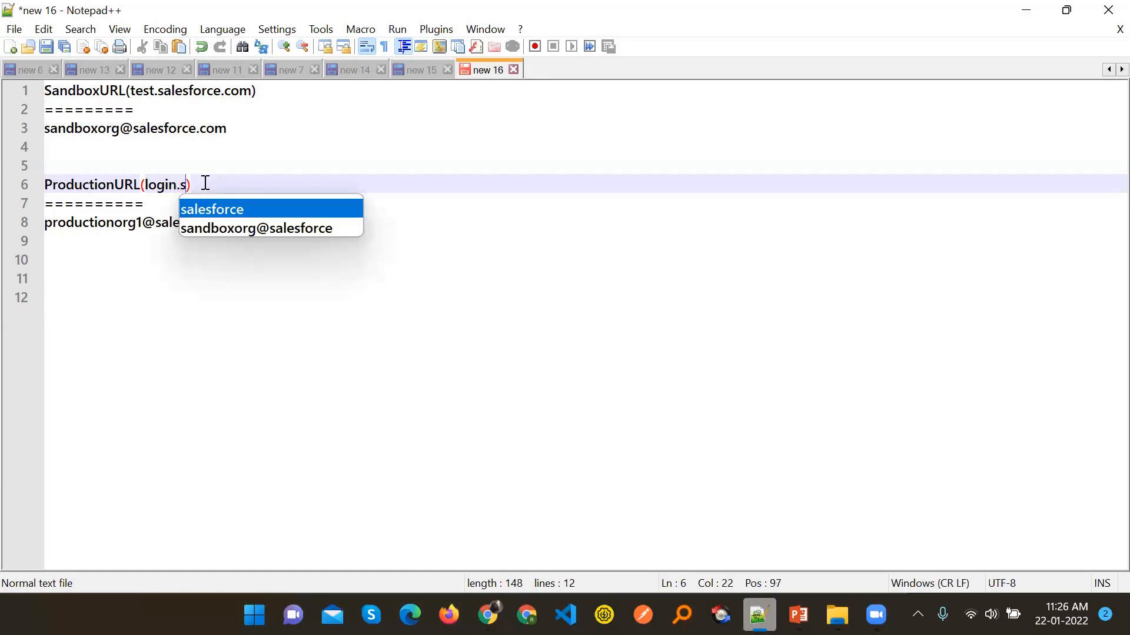
text(m)
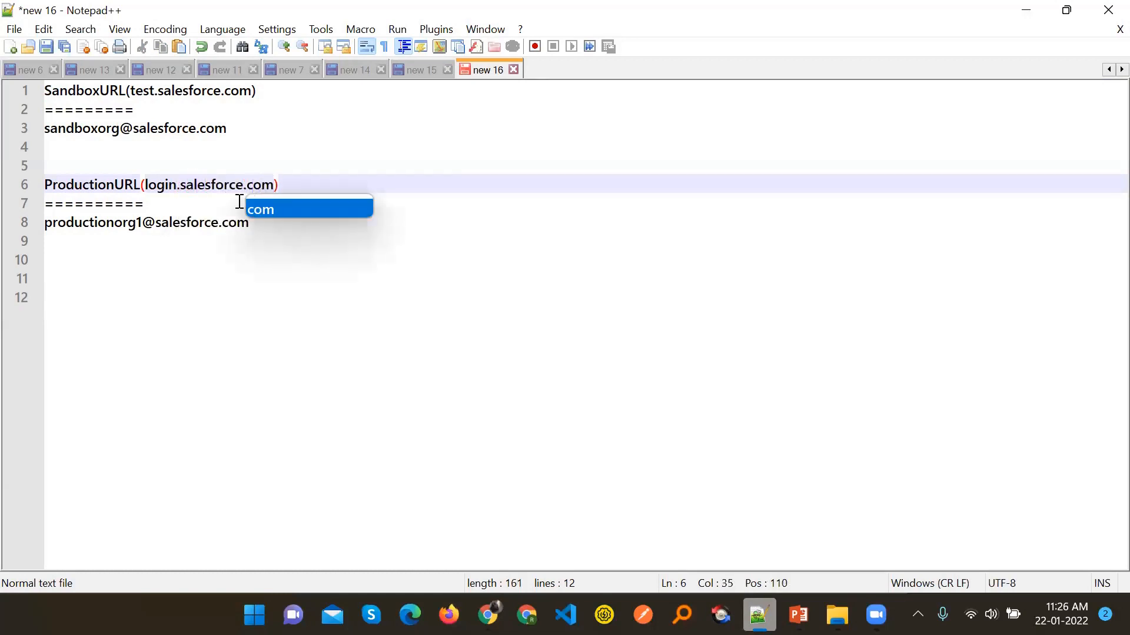
click(193, 154)
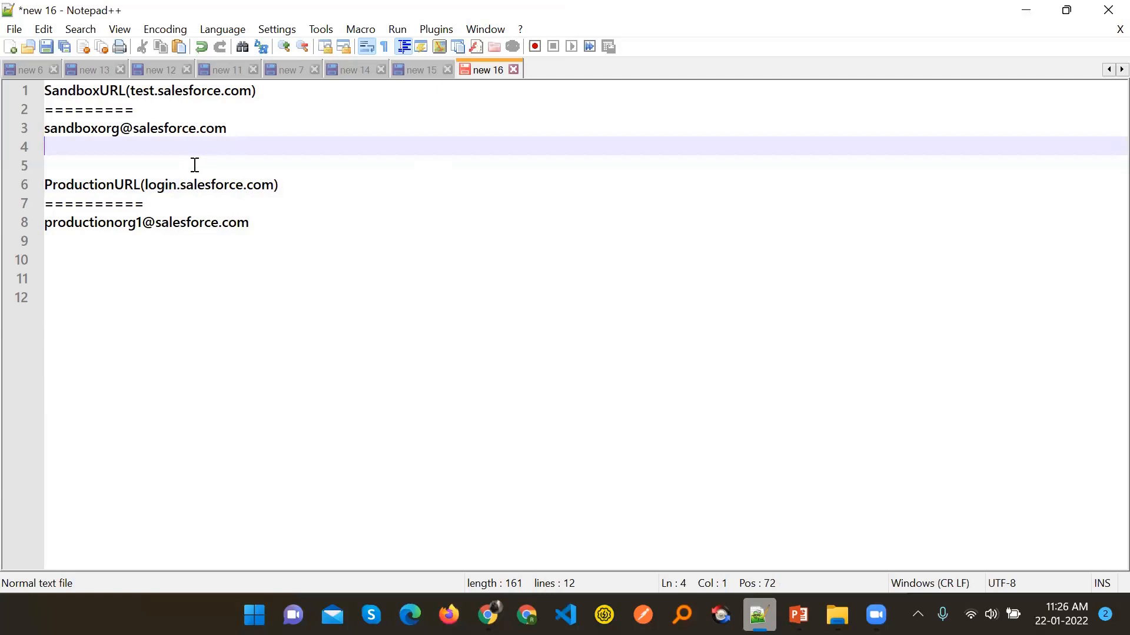
Annotate the sandbox and production usernames with red boxes and freehand connecting strokes, and clear the drawings.
drag(37, 115, 245, 143)
mouse_move(37, 207)
mouse_down()
mouse_move(108, 252)
mouse_move(272, 244)
mouse_up()
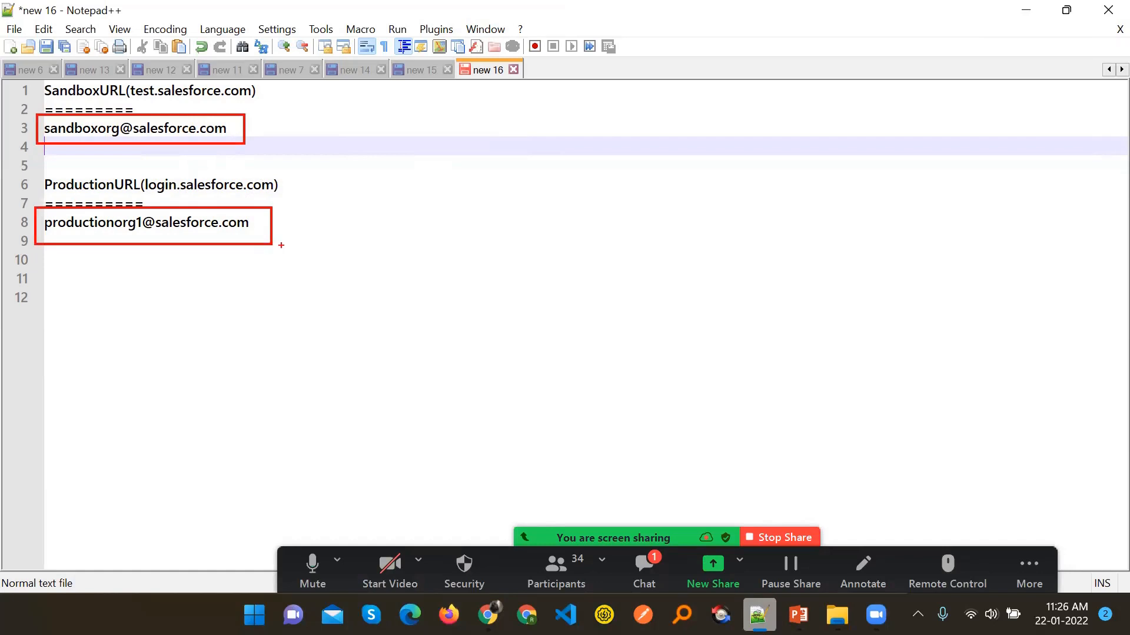
mouse_move(258, 126)
mouse_down()
mouse_move(297, 117)
mouse_move(321, 199)
mouse_up()
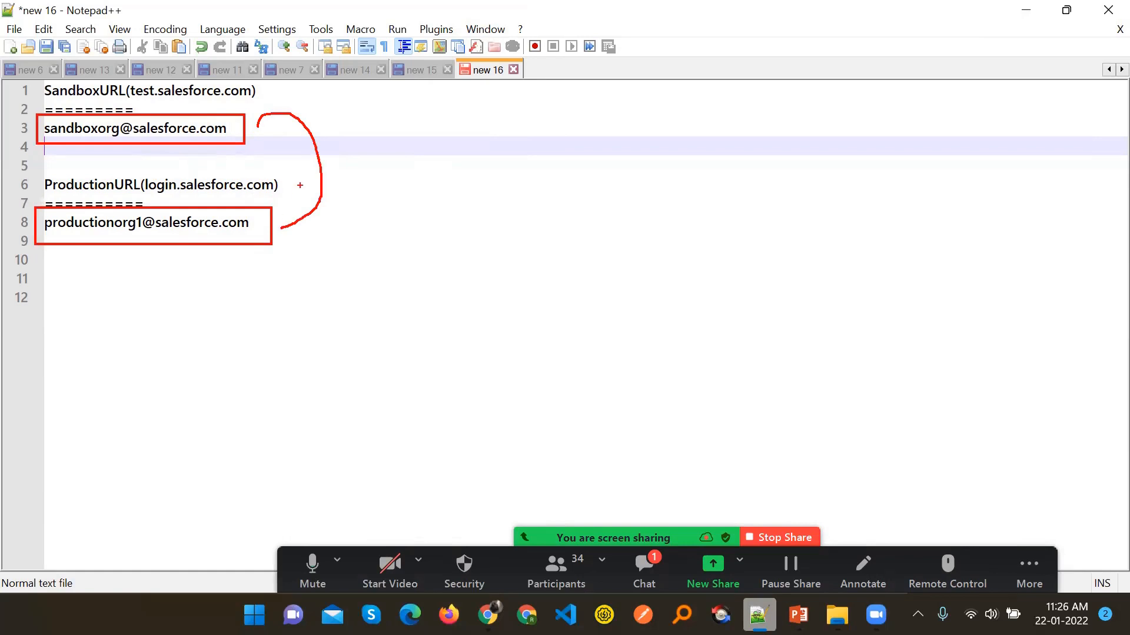
mouse_move(259, 136)
mouse_down()
mouse_move(409, 148)
mouse_move(452, 137)
mouse_up()
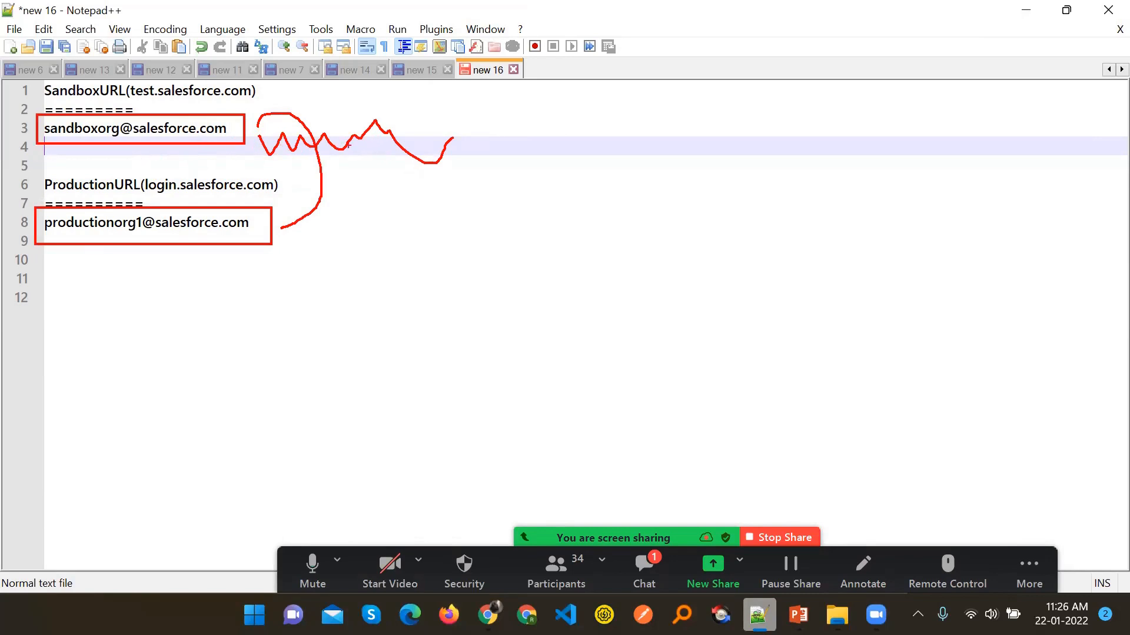
mouse_move(373, 157)
mouse_down()
mouse_move(363, 244)
mouse_move(237, 274)
mouse_up()
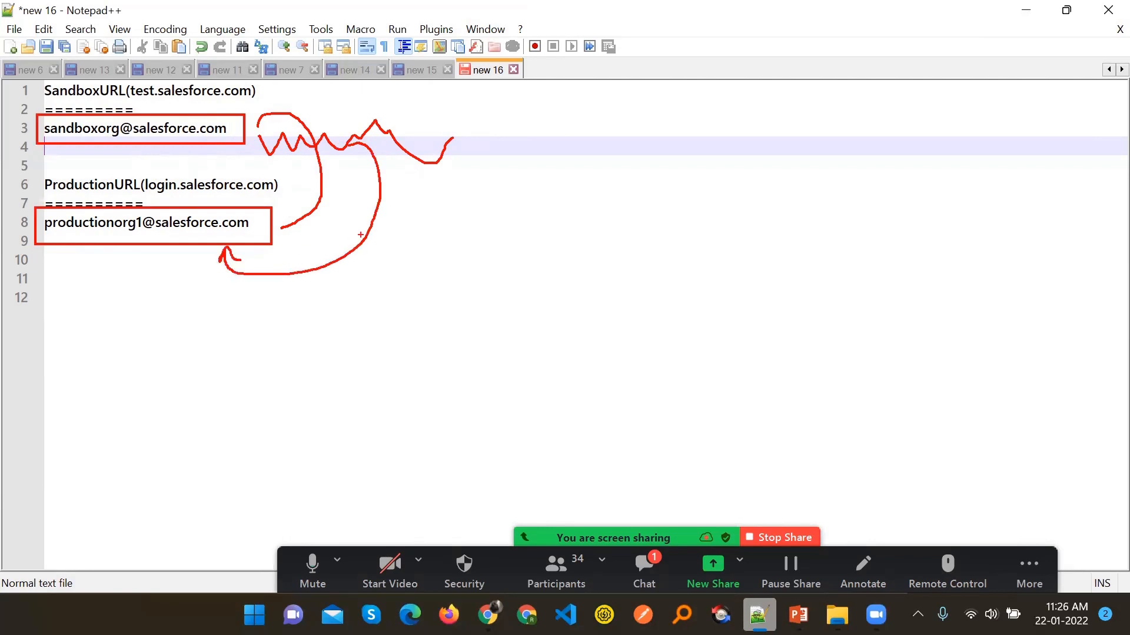
drag(351, 216, 403, 263)
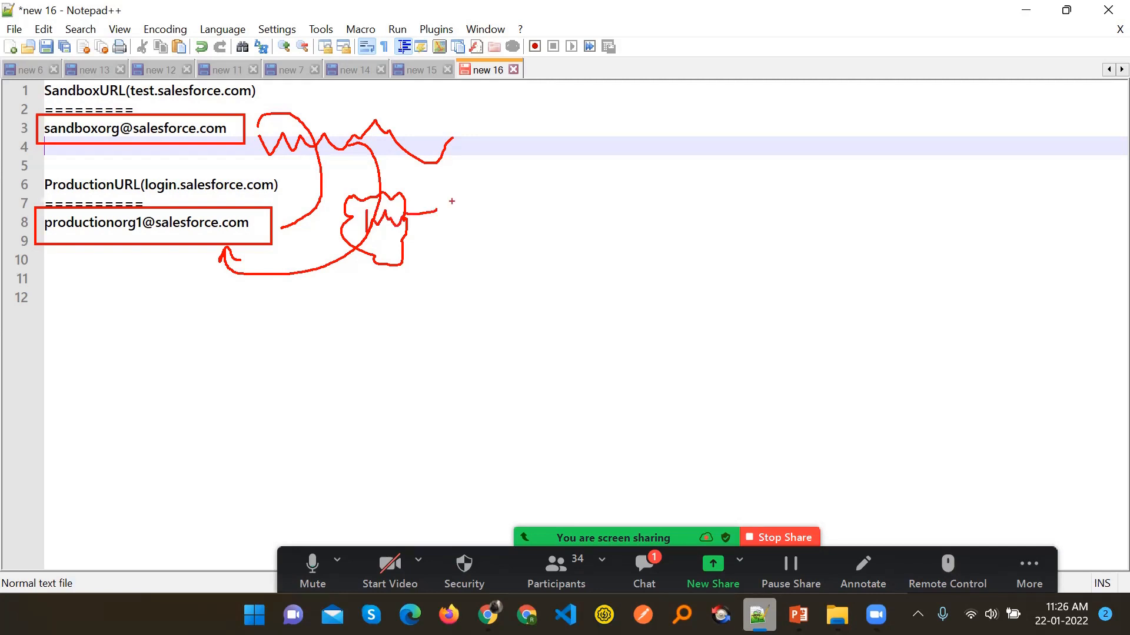
key(Escape)
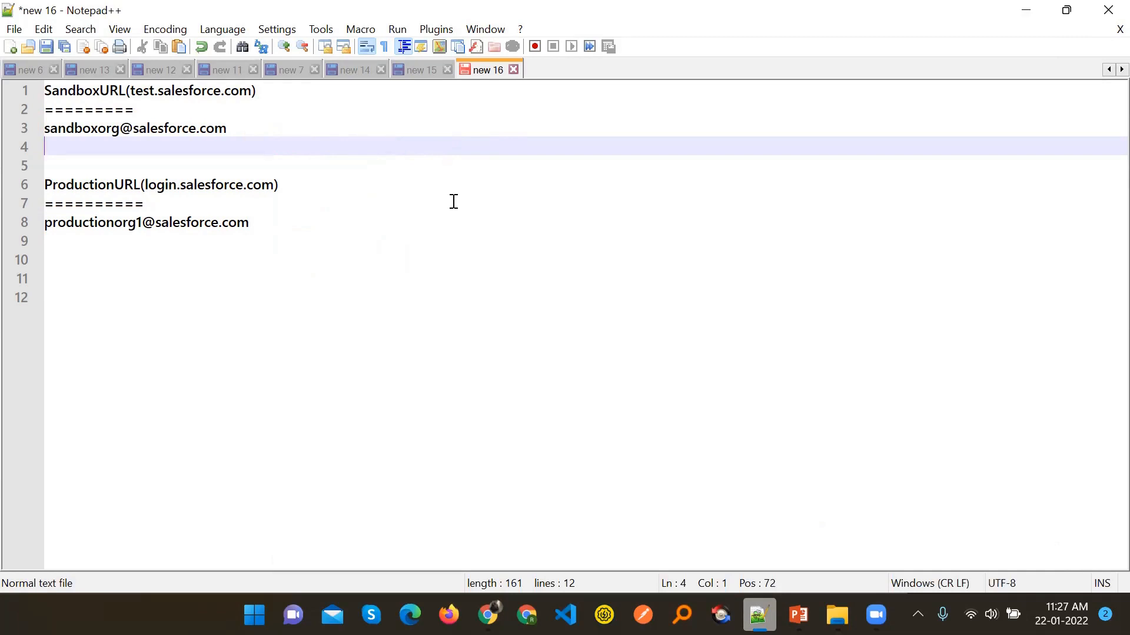
Switch to Chrome and start logging into the Gearset account with the Salesforce (Production, Developer) option.
key(alt+Tab)
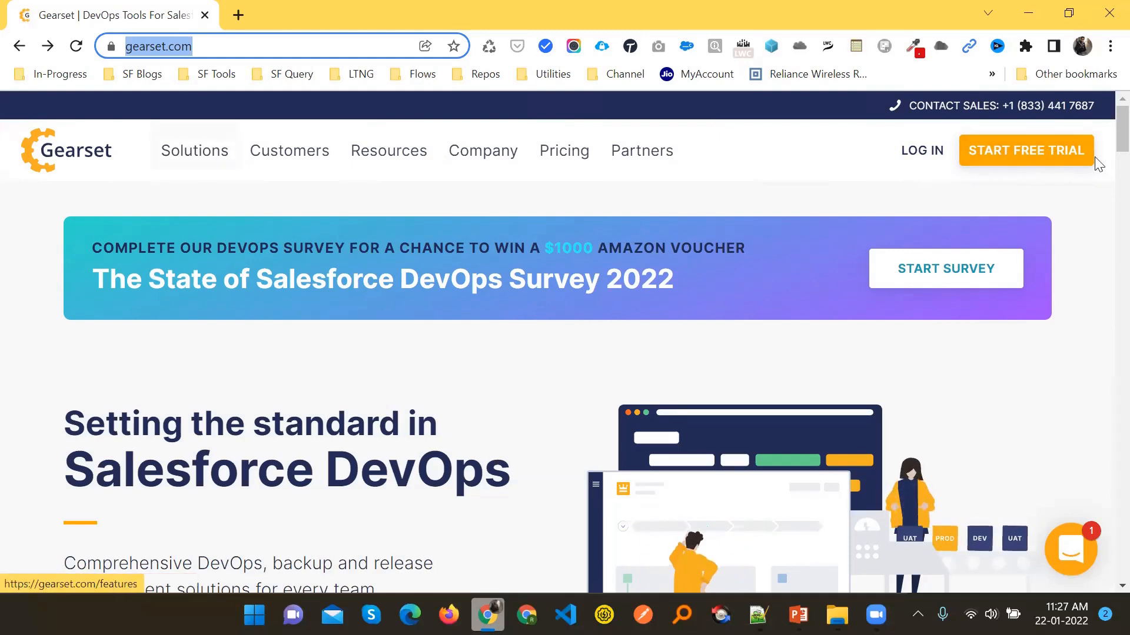
click(918, 162)
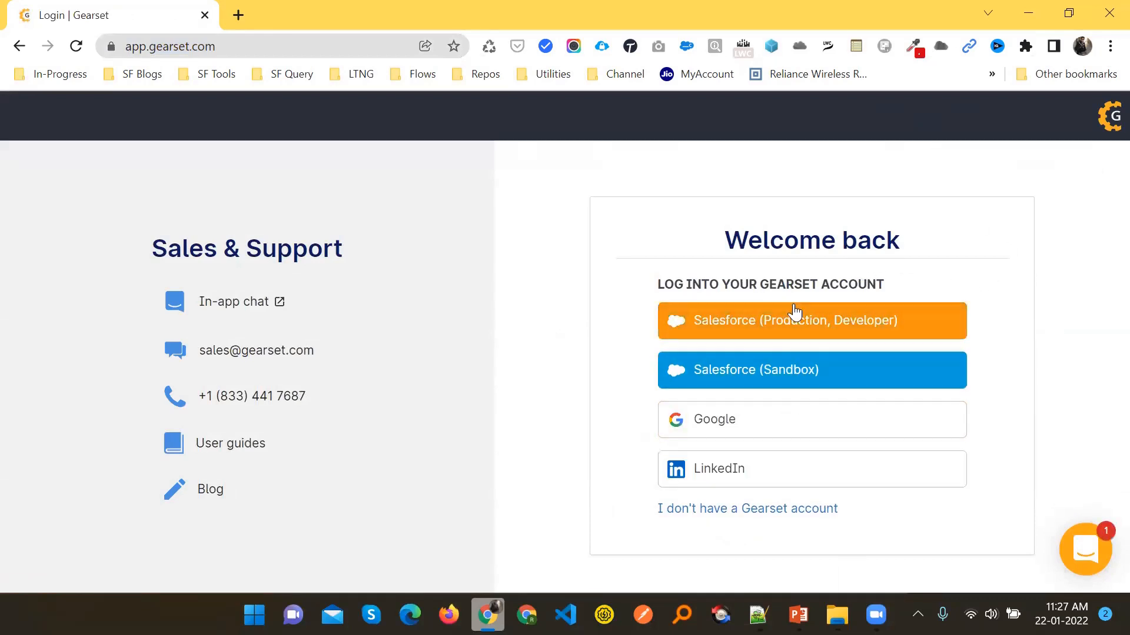
drag(650, 288, 914, 287)
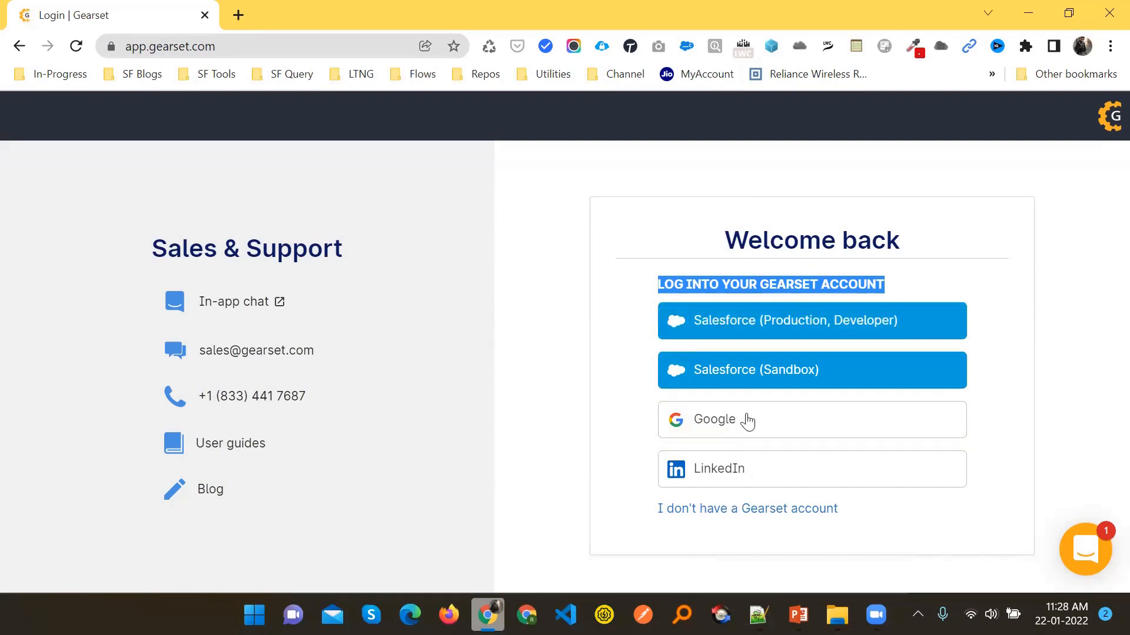
click(1059, 268)
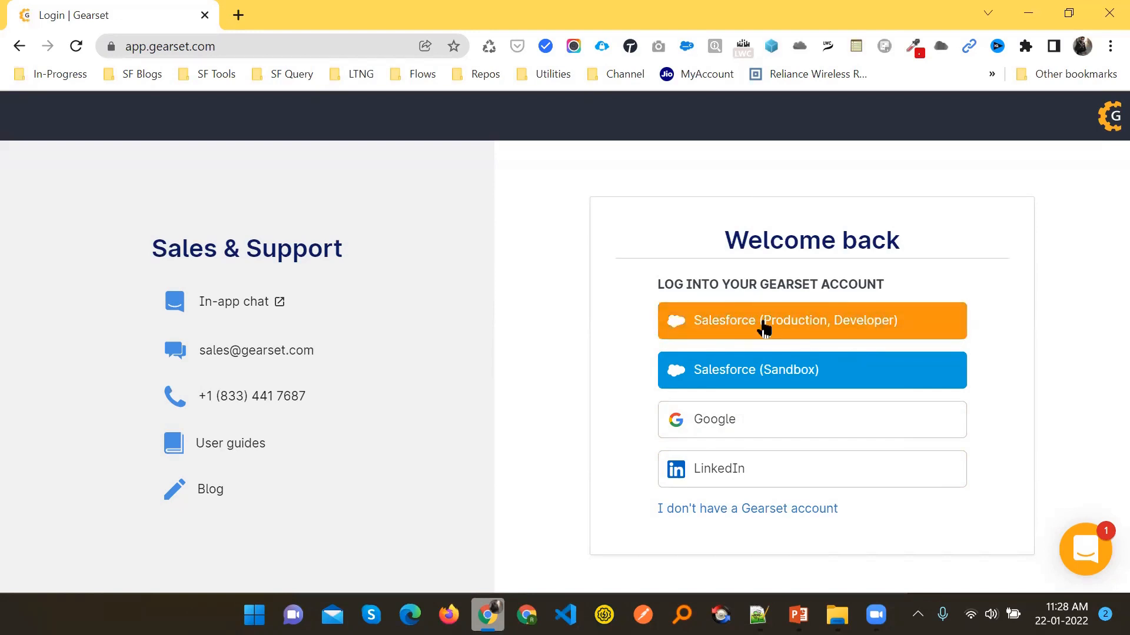
click(728, 327)
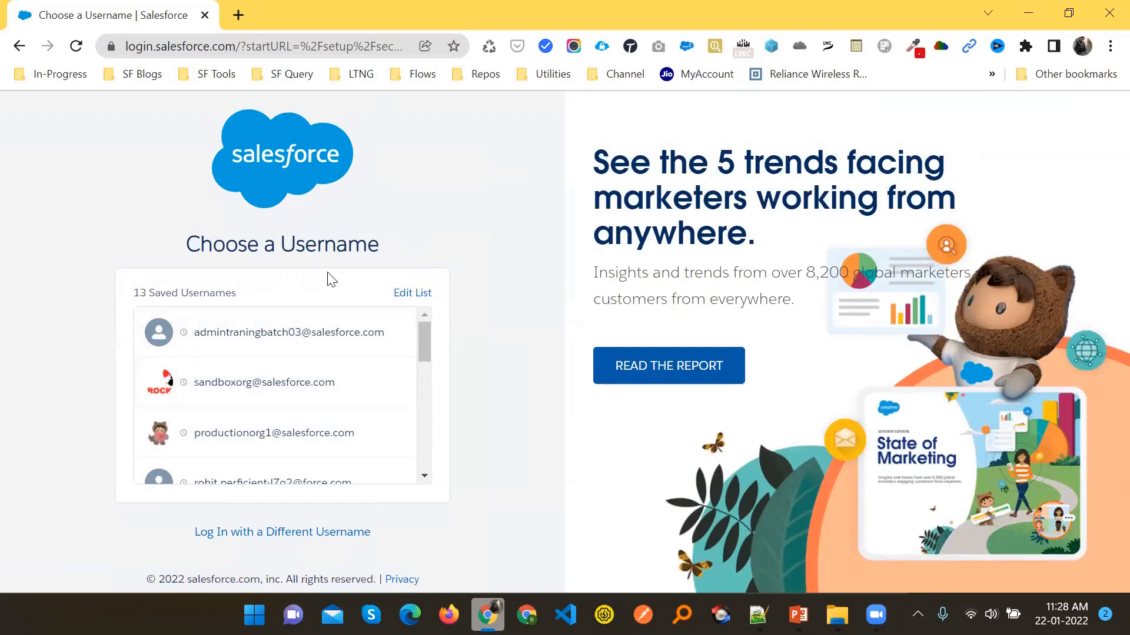
Try to authorize with the saved sandbox org username, entering the account password and retrying the login.
click(239, 387)
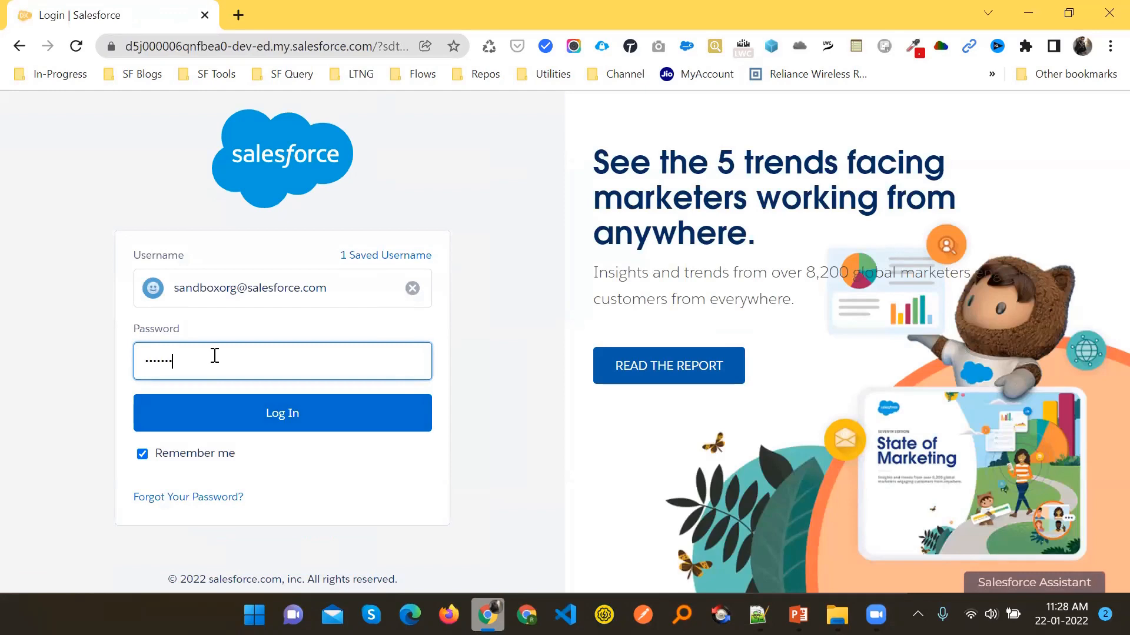
click(212, 415)
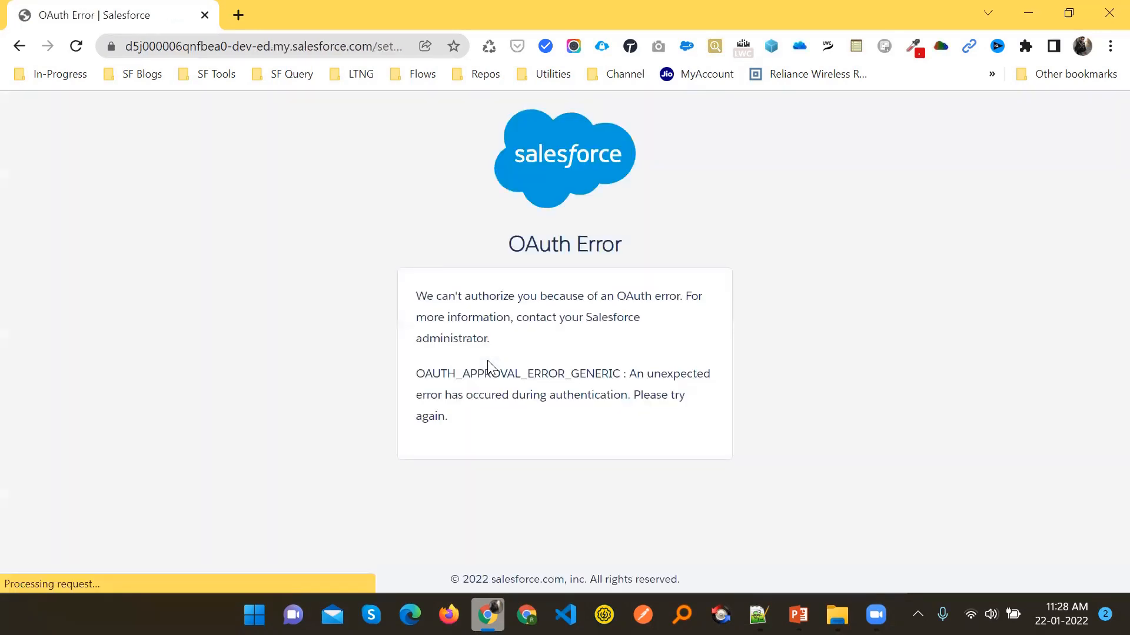
click(19, 46)
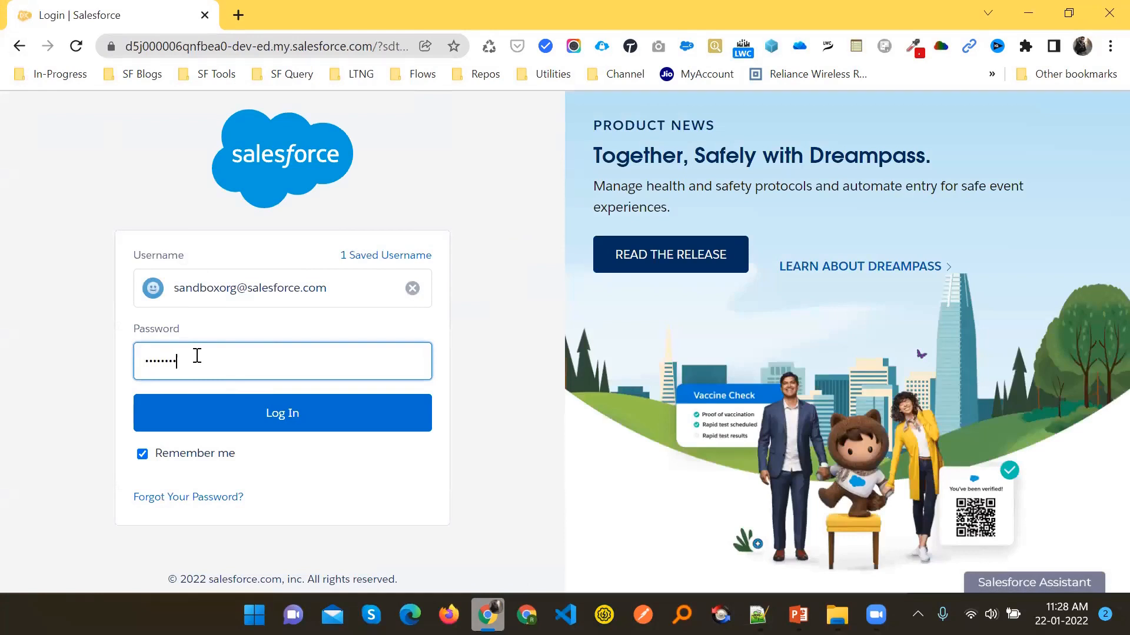
click(242, 415)
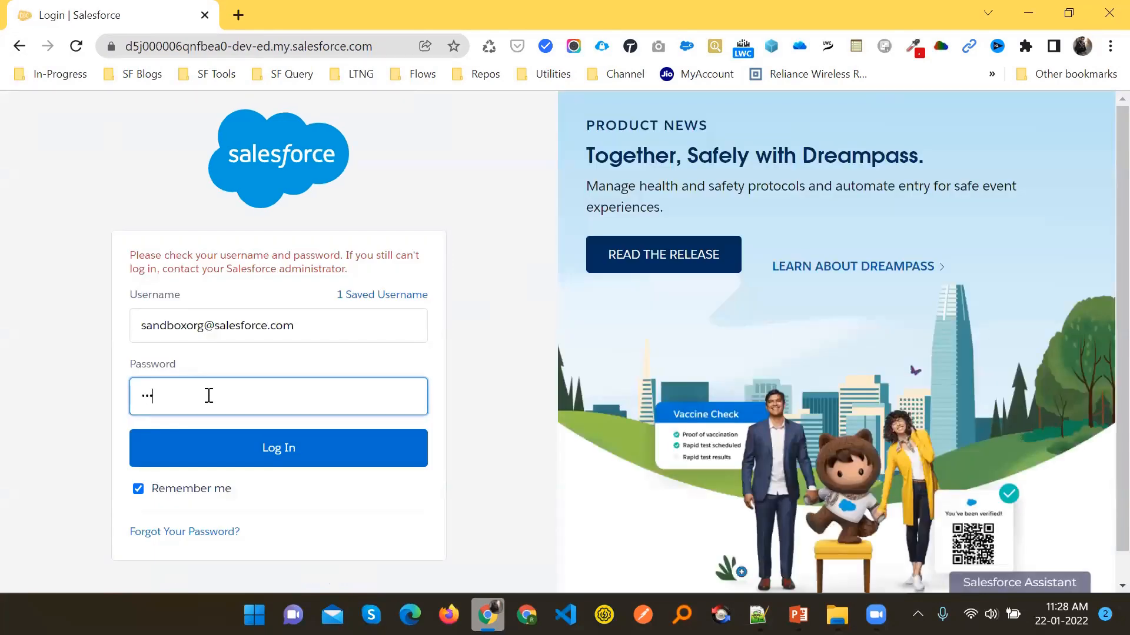
click(239, 454)
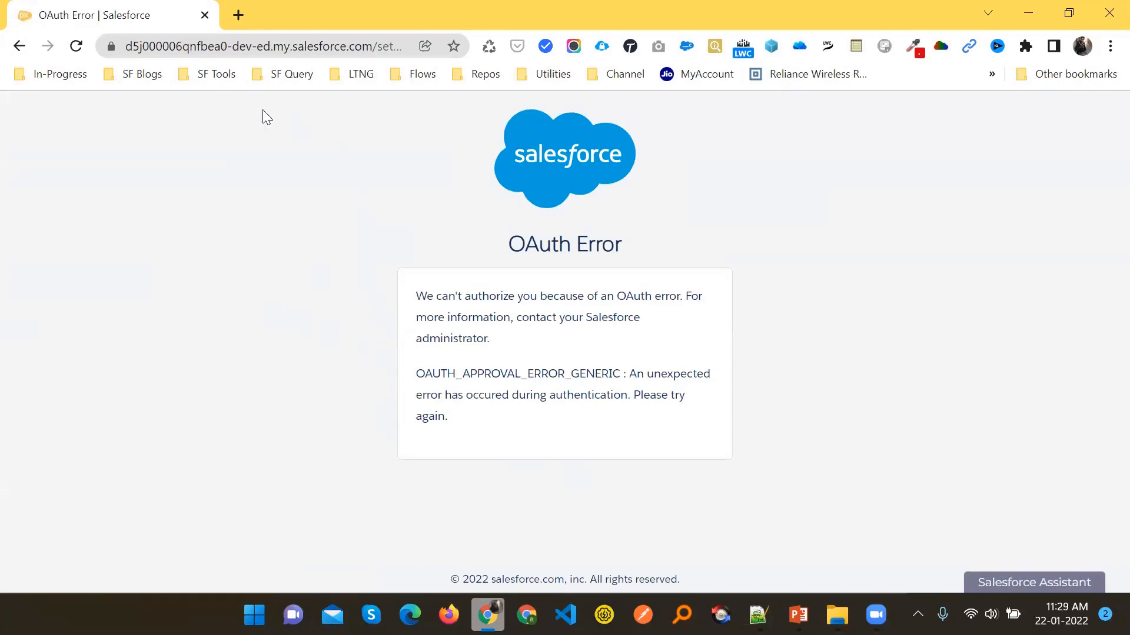
Open the Gearset website from a new tab and go to its account creation page.
key(ctrl+t)
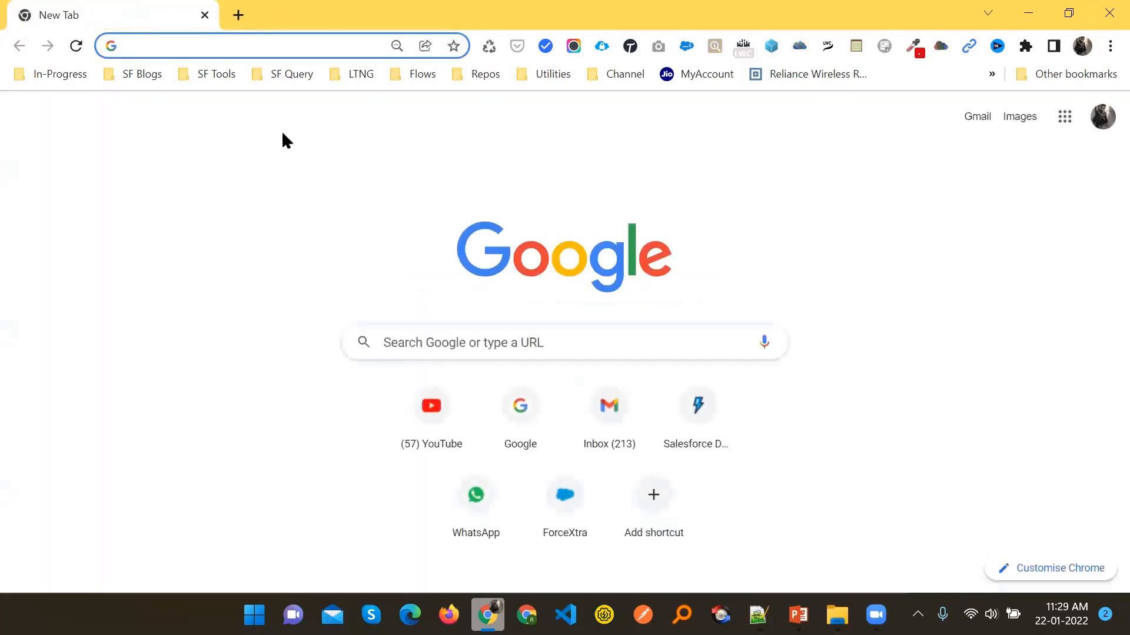
text(lo)
key(BackSpace)
key(BackSpace)
key(BackSpace)
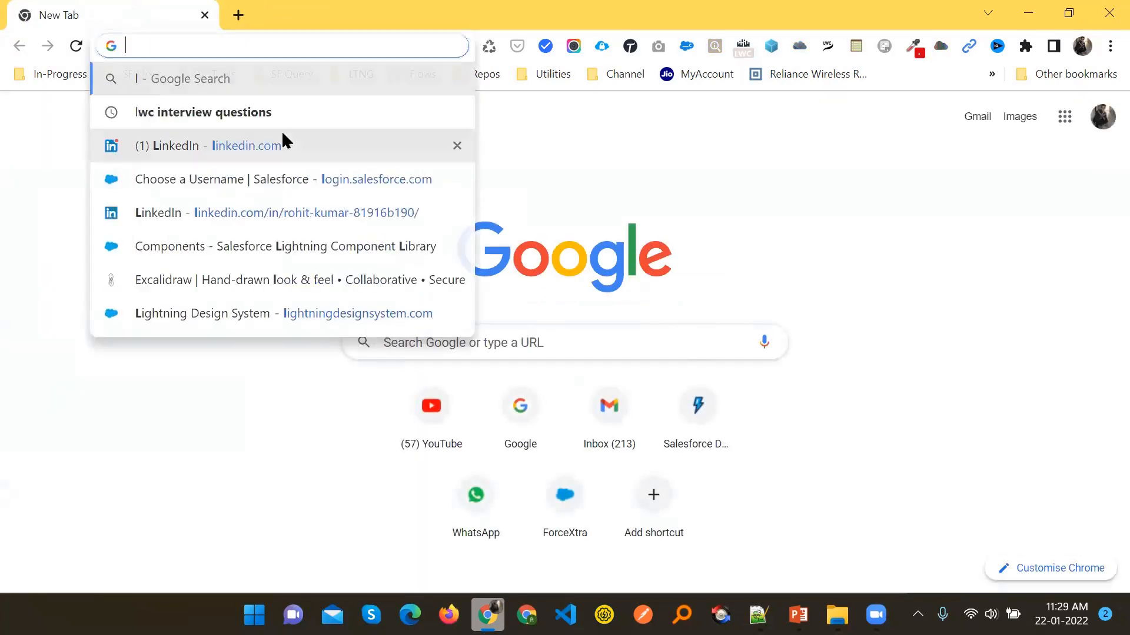
text(gearse)
key(Return)
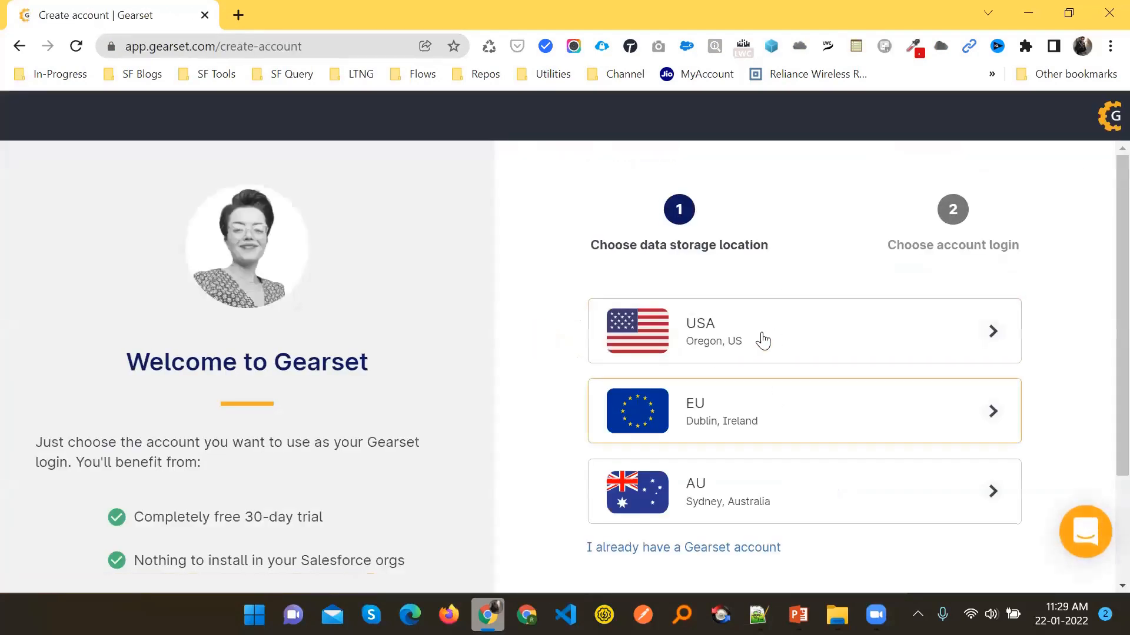
Review the listed free 30-day trial benefits and choose USA (Oregon, US) as the data storage location.
click(765, 336)
scroll(139, 386, down, 2)
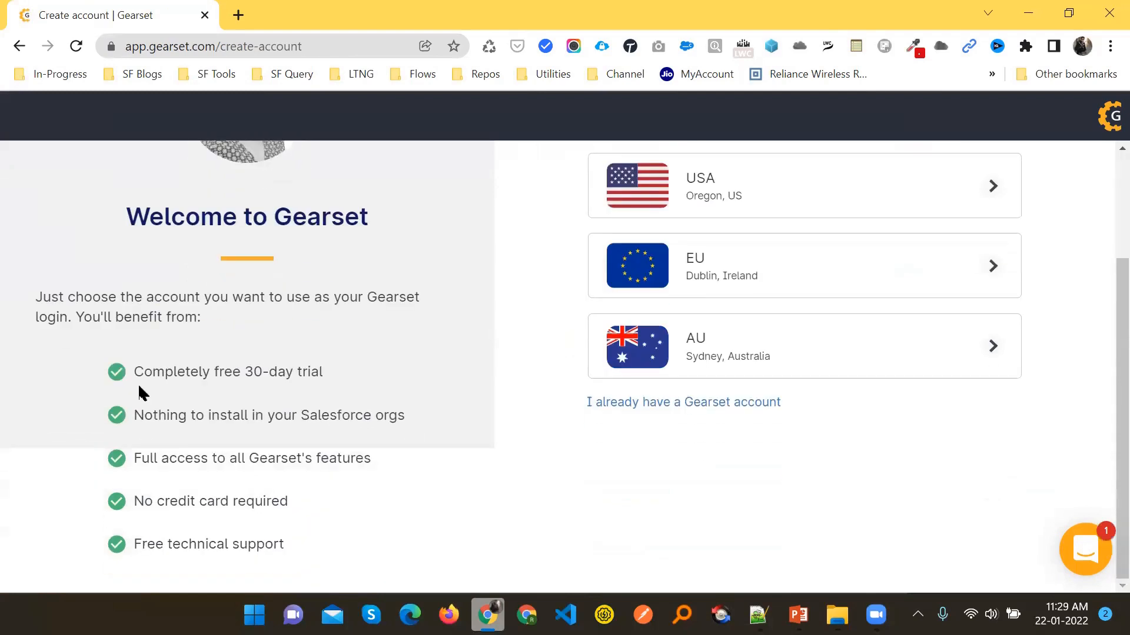
drag(137, 368, 323, 371)
click(385, 375)
scroll(922, 403, up, 2)
click(747, 343)
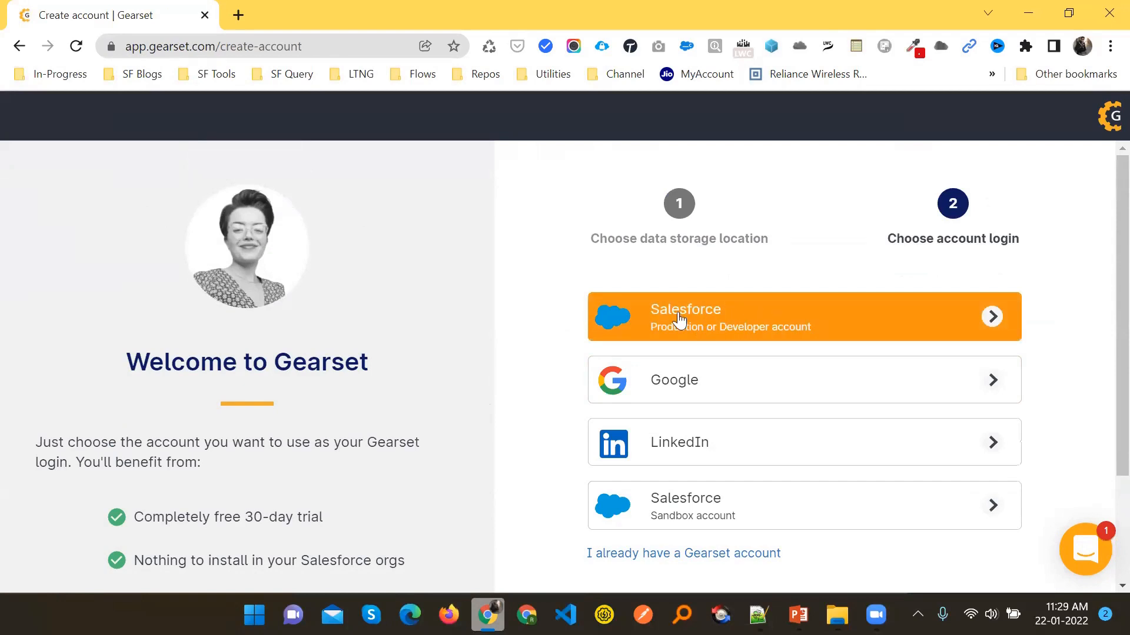
Use the Salesforce Production or Developer account as the login and continue with the existing Gearset account.
click(744, 328)
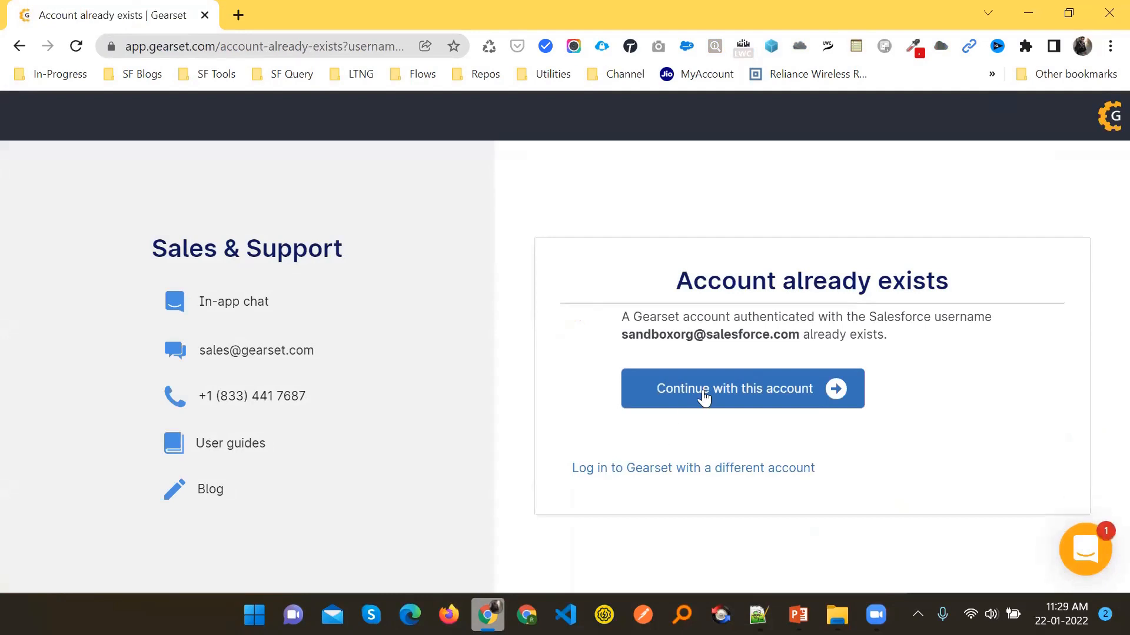
click(704, 393)
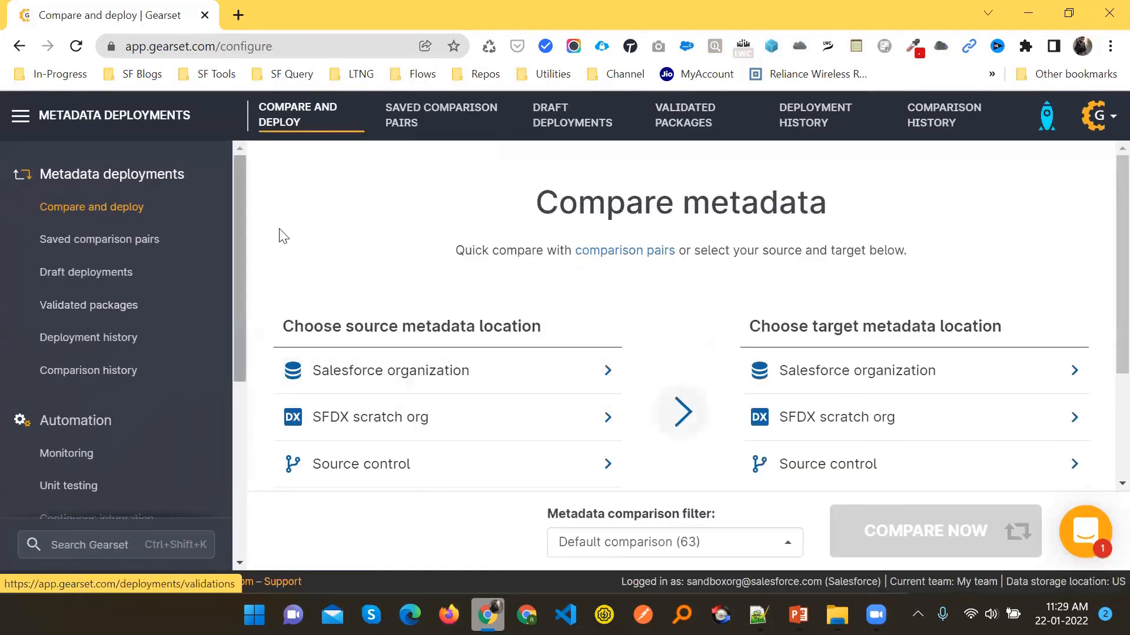
click(1109, 165)
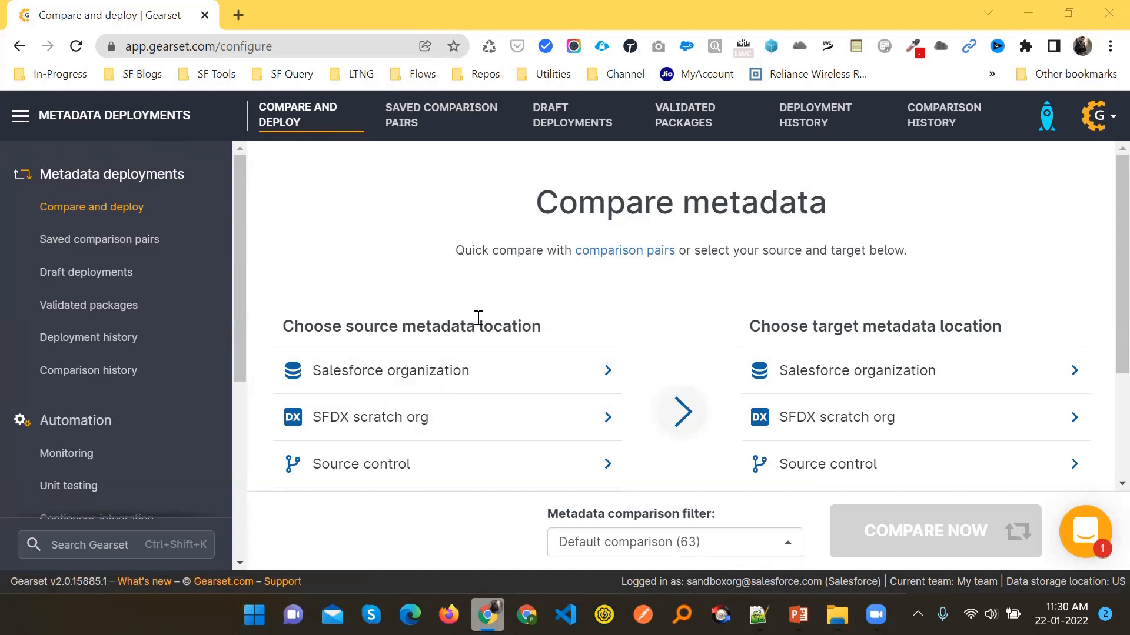
Open login.salesforce.com in a new tab and log in to the sandbox org with its saved username.
click(239, 15)
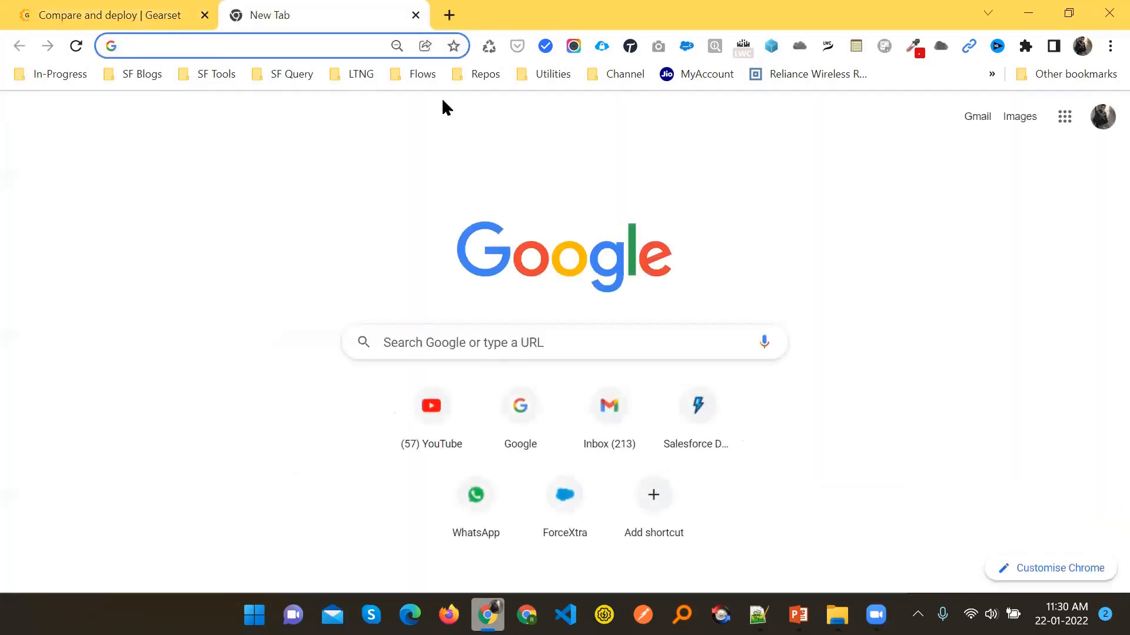
text(lo)
key(Return)
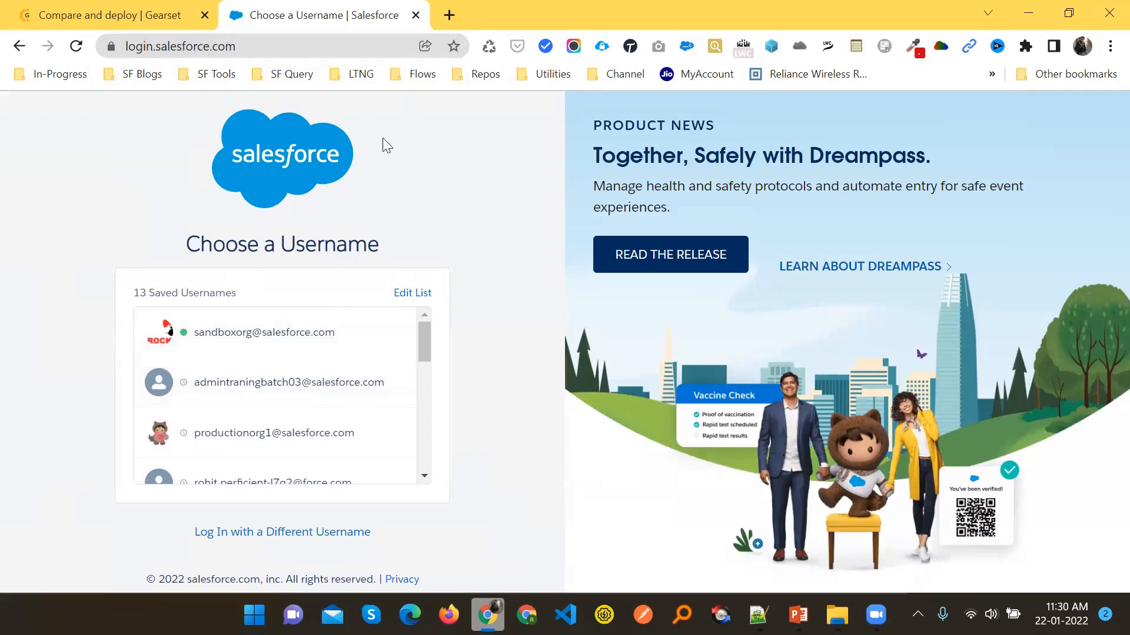
click(235, 338)
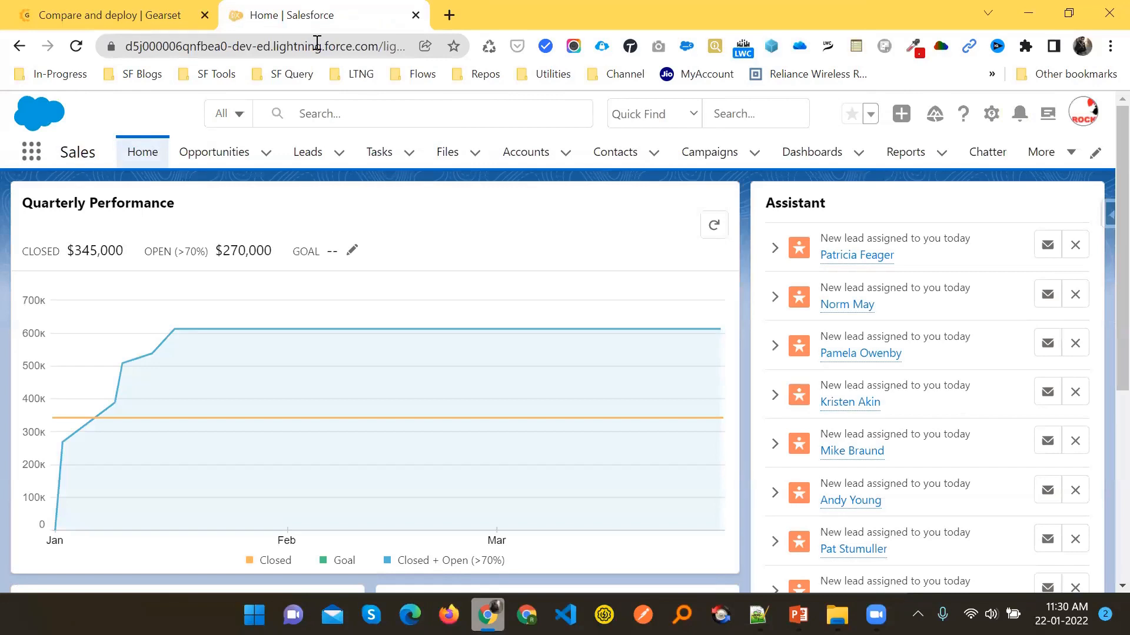
Open login.salesforce.com in a new tab and choose the production org's saved username.
key(ctrl+t)
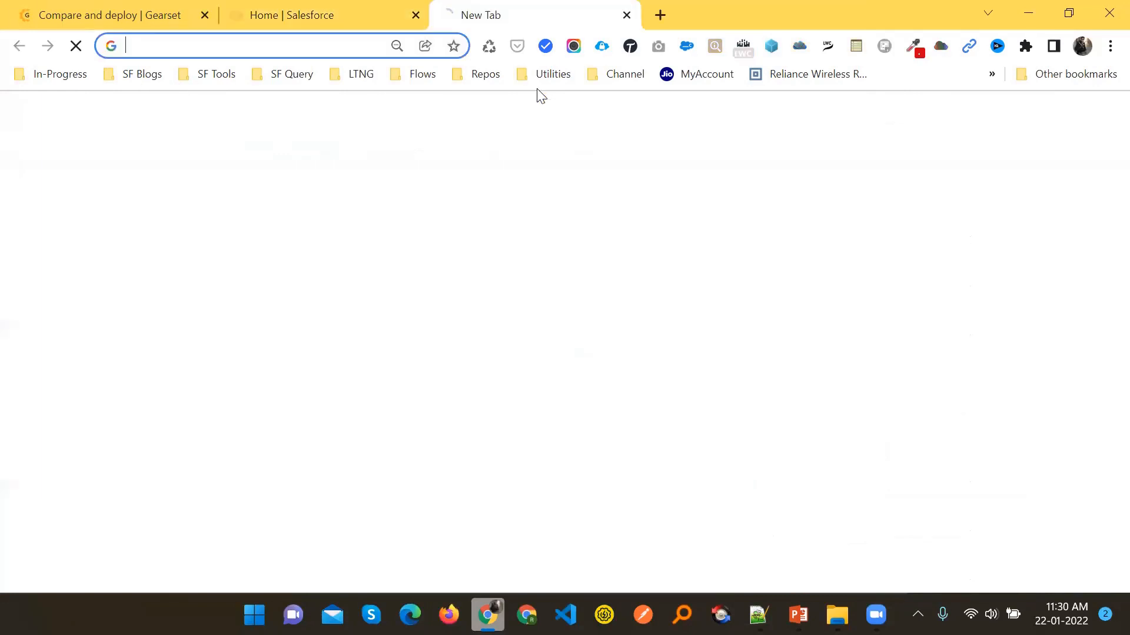
text(lo)
key(Return)
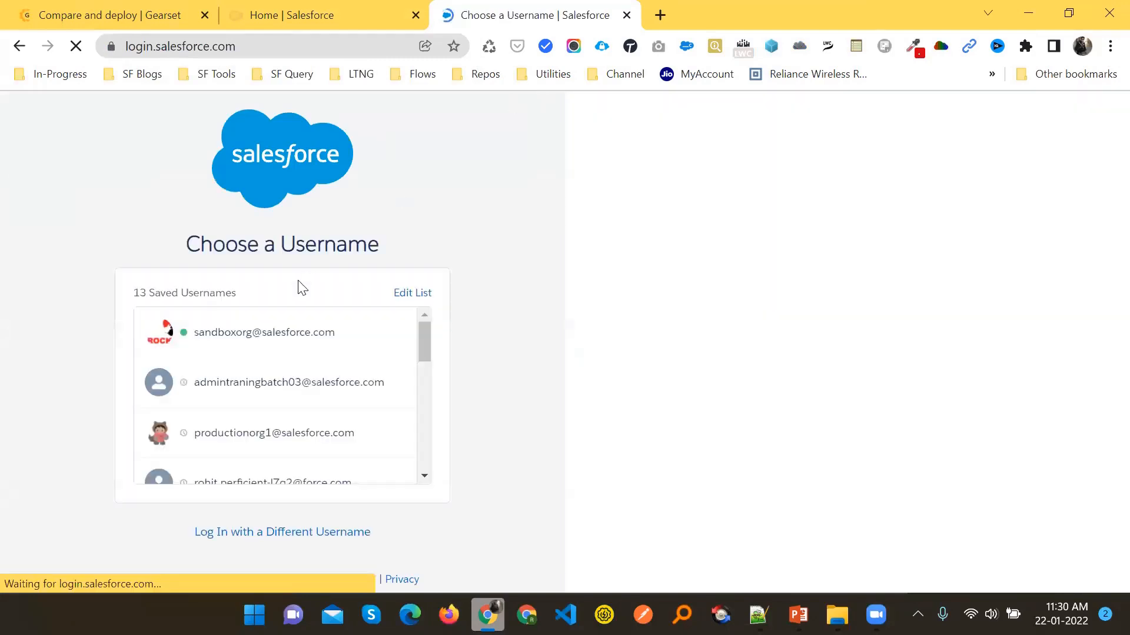
click(232, 446)
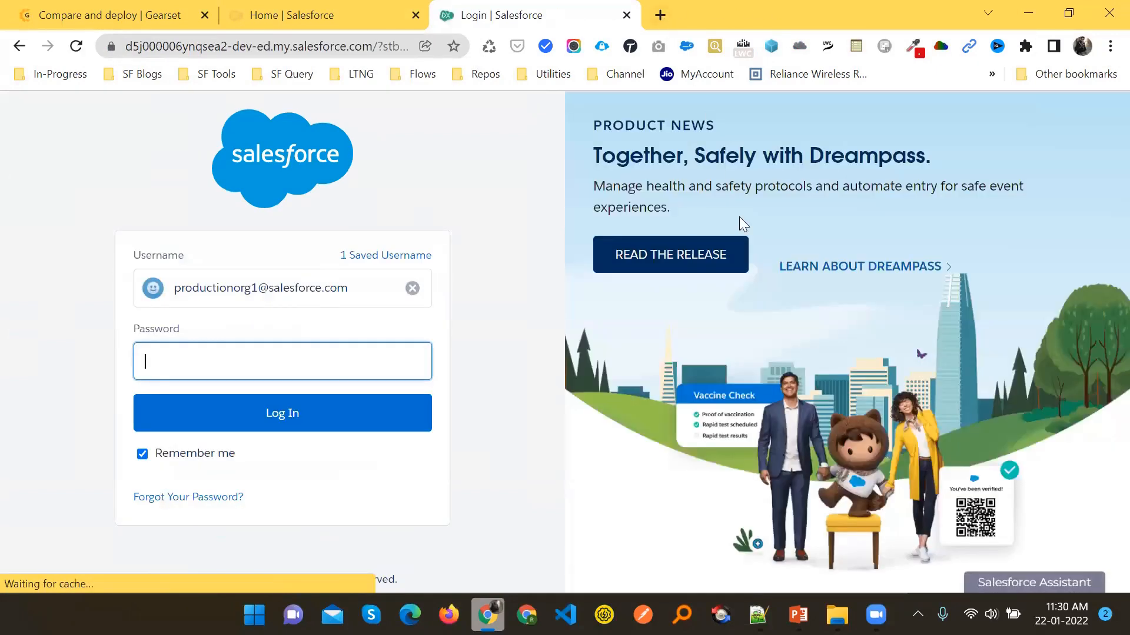
click(660, 15)
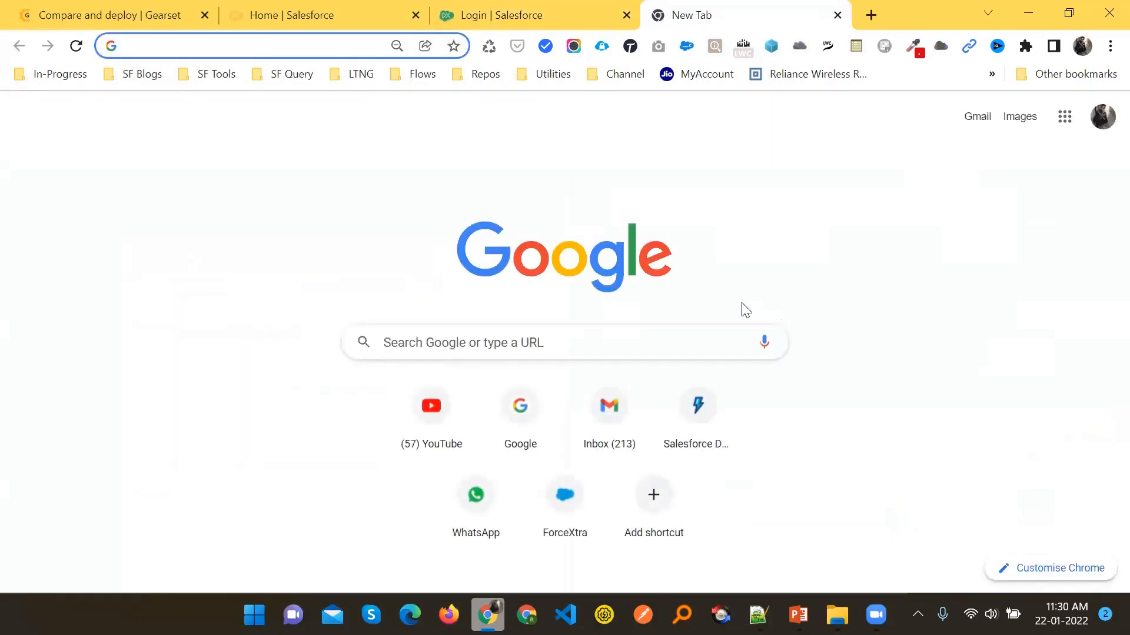
text(developer.salesforce.com)
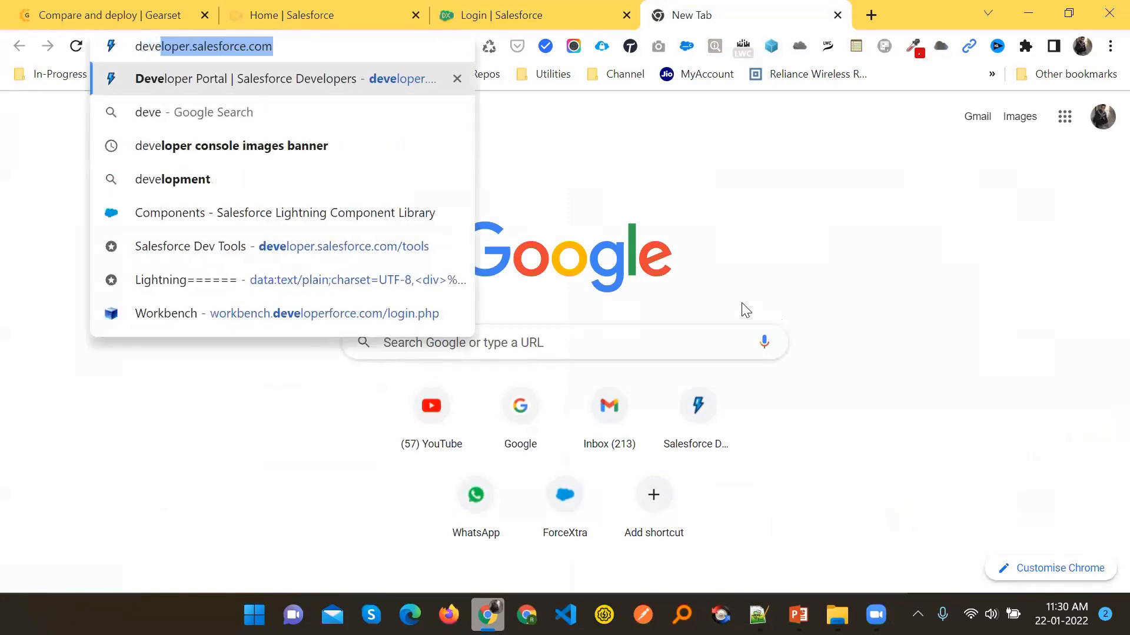
key(Return)
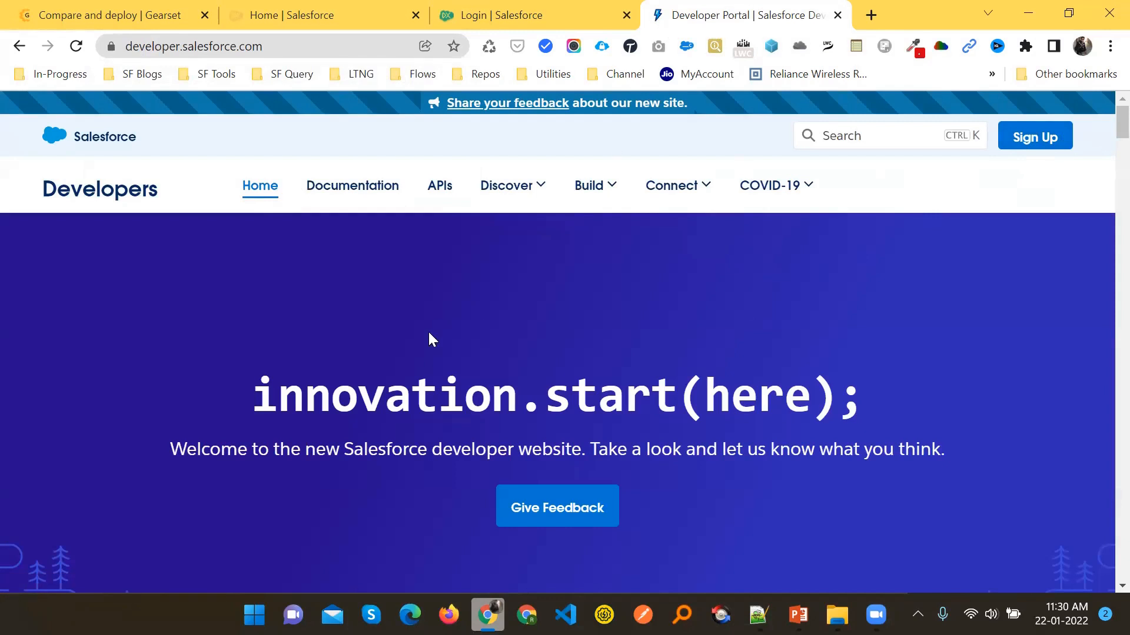
key(ctrl+w)
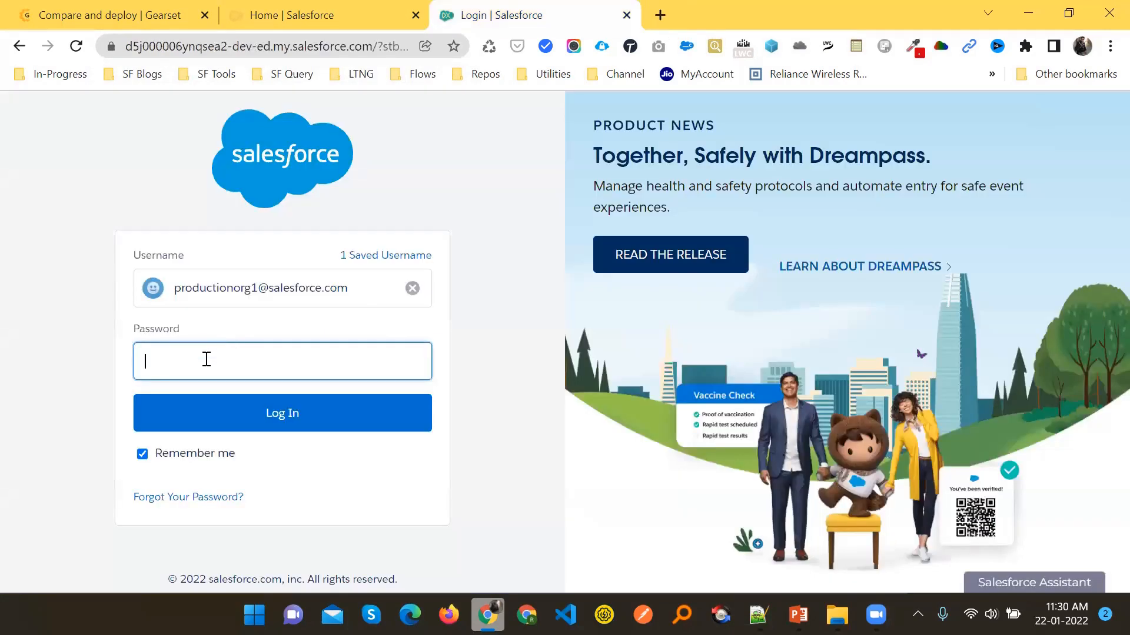
Enter the account password to log in to the production org and skip the mobile phone registration.
text(•••••••••••••)
click(296, 425)
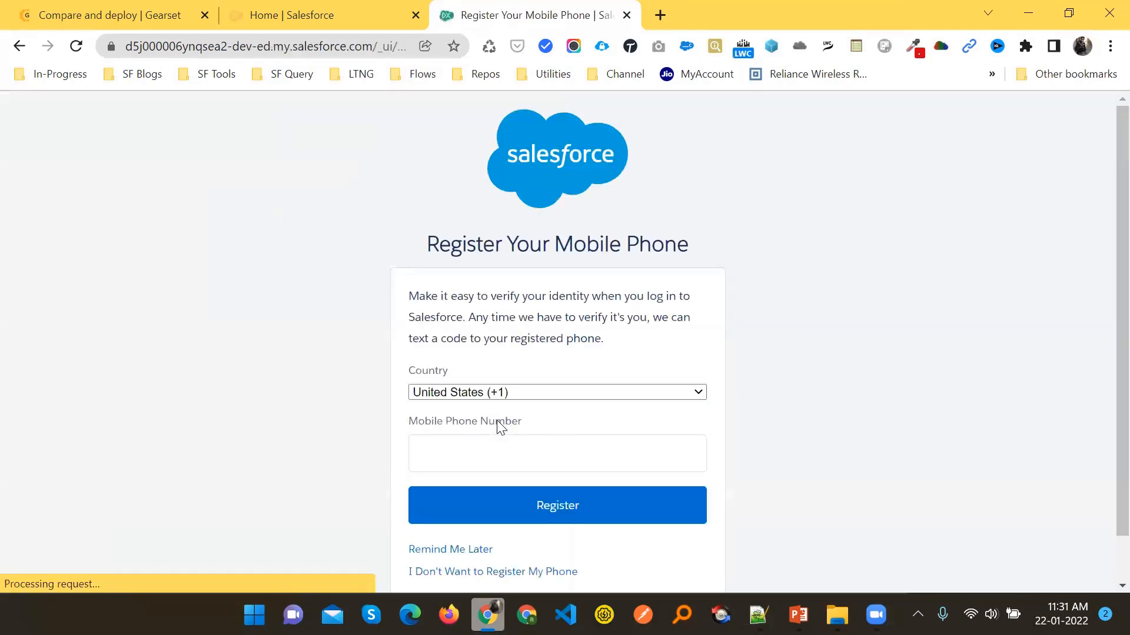
scroll(534, 383, down, 2)
click(415, 522)
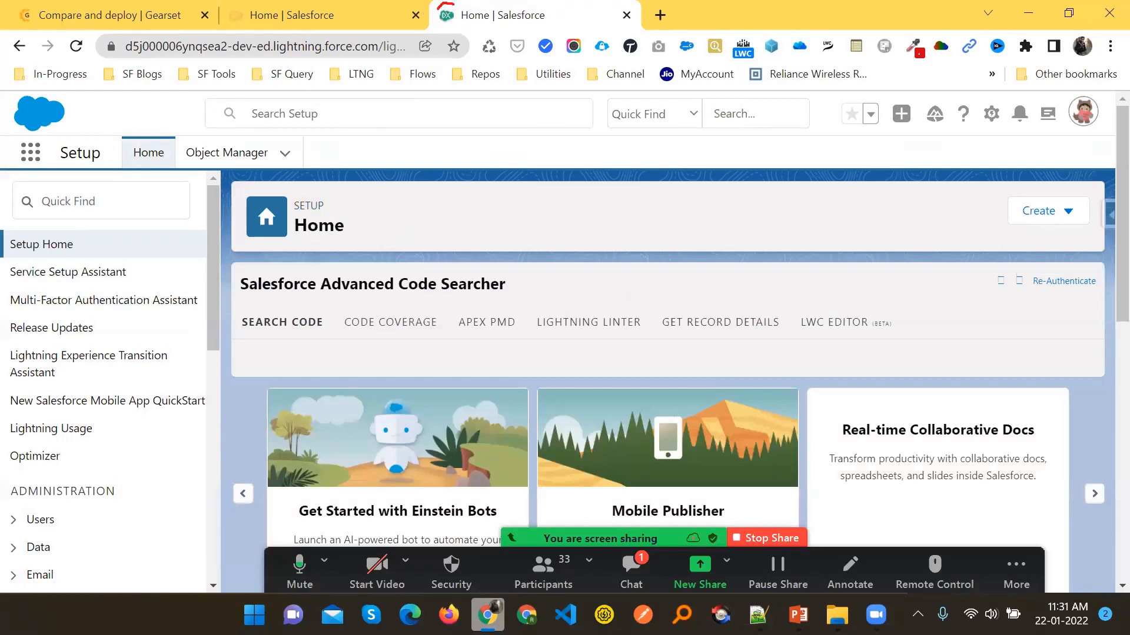
mouse_move(440, 29)
mouse_down()
mouse_move(459, 23)
mouse_move(452, 4)
mouse_up()
mouse_move(435, 24)
mouse_down()
mouse_move(458, 22)
mouse_move(440, 25)
mouse_up()
mouse_move(235, 5)
mouse_down()
mouse_move(221, 18)
mouse_move(246, 29)
mouse_move(251, 7)
mouse_move(240, 86)
mouse_move(254, 67)
mouse_move(230, 93)
mouse_move(240, 107)
mouse_move(224, 115)
mouse_move(252, 130)
mouse_move(270, 115)
mouse_move(251, 135)
mouse_up()
mouse_move(449, 27)
mouse_down()
mouse_move(468, 98)
mouse_move(459, 93)
mouse_move(475, 103)
mouse_move(484, 71)
mouse_move(461, 169)
mouse_up()
mouse_move(452, 106)
mouse_down()
mouse_move(471, 103)
mouse_move(453, 130)
mouse_up()
drag(494, 97, 494, 154)
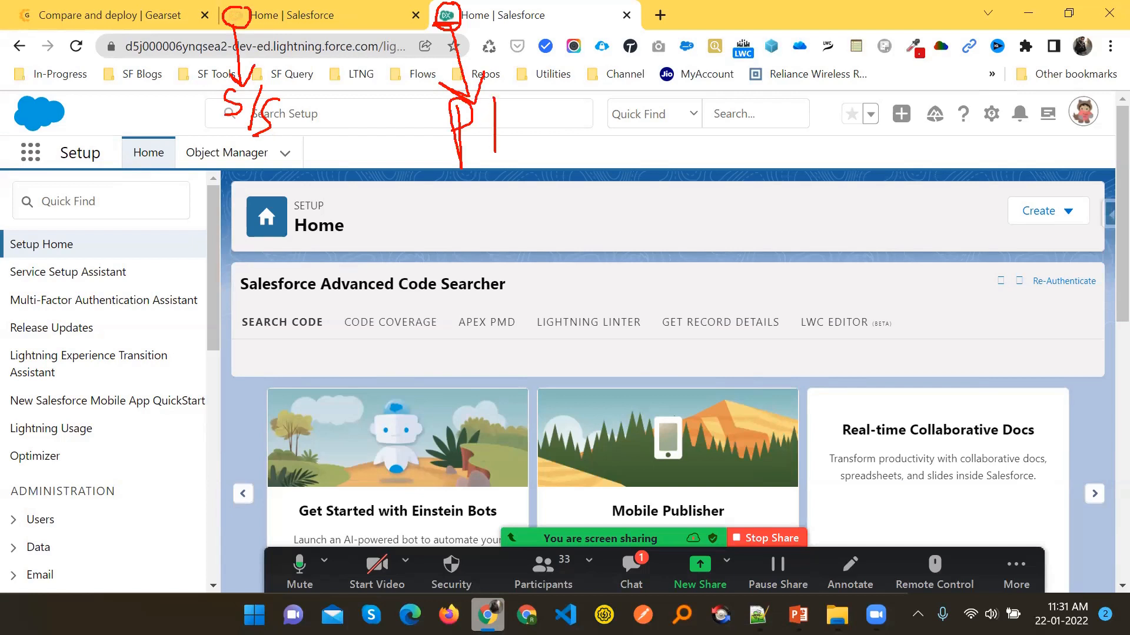
mouse_move(515, 110)
mouse_down()
mouse_move(545, 109)
mouse_move(530, 156)
mouse_up()
drag(256, 20, 291, 16)
mouse_move(274, 83)
mouse_down()
mouse_move(281, 53)
mouse_move(373, 129)
mouse_move(430, 135)
mouse_move(412, 158)
mouse_up()
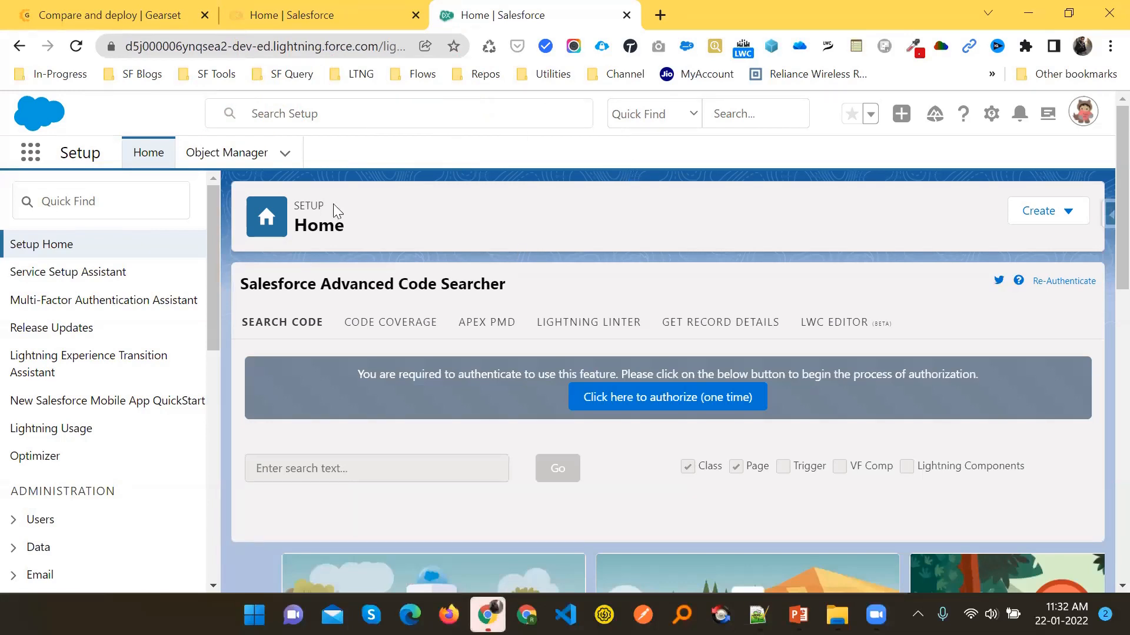
In Gearset, set the comparison source to a Salesforce organization using Salesforce authentication and the saved sandbox org connection.
click(283, 10)
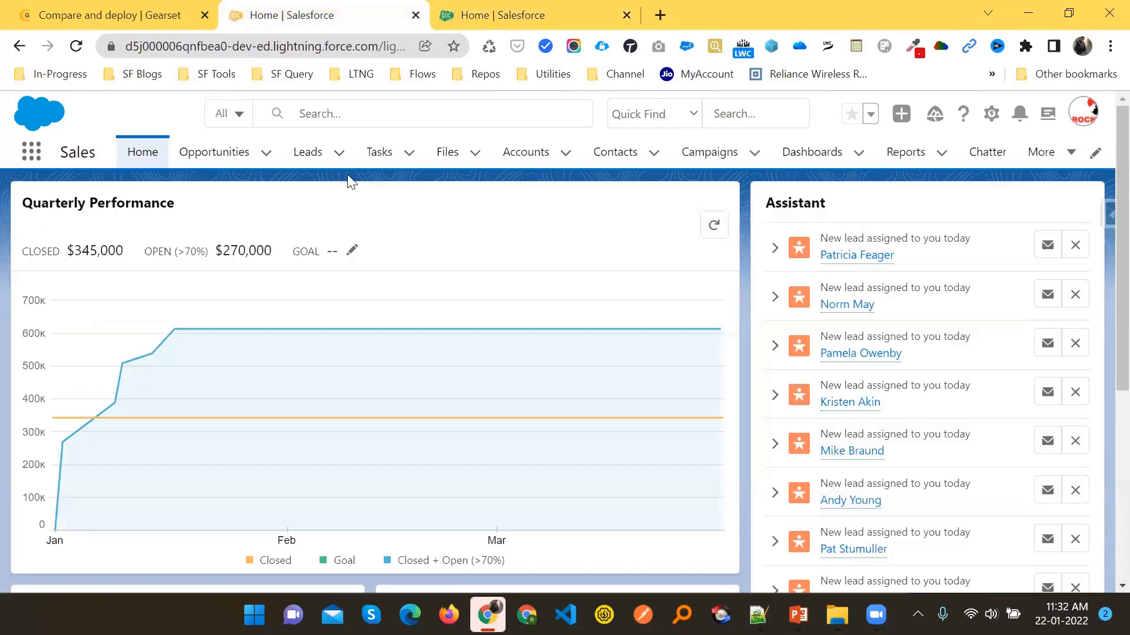
click(142, 16)
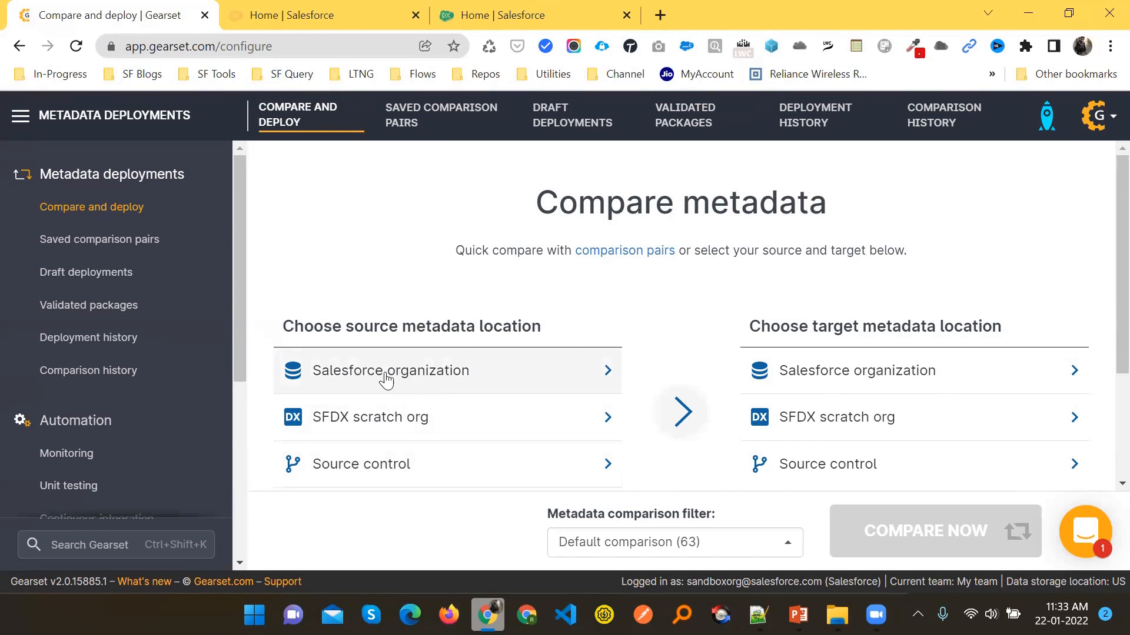
click(463, 383)
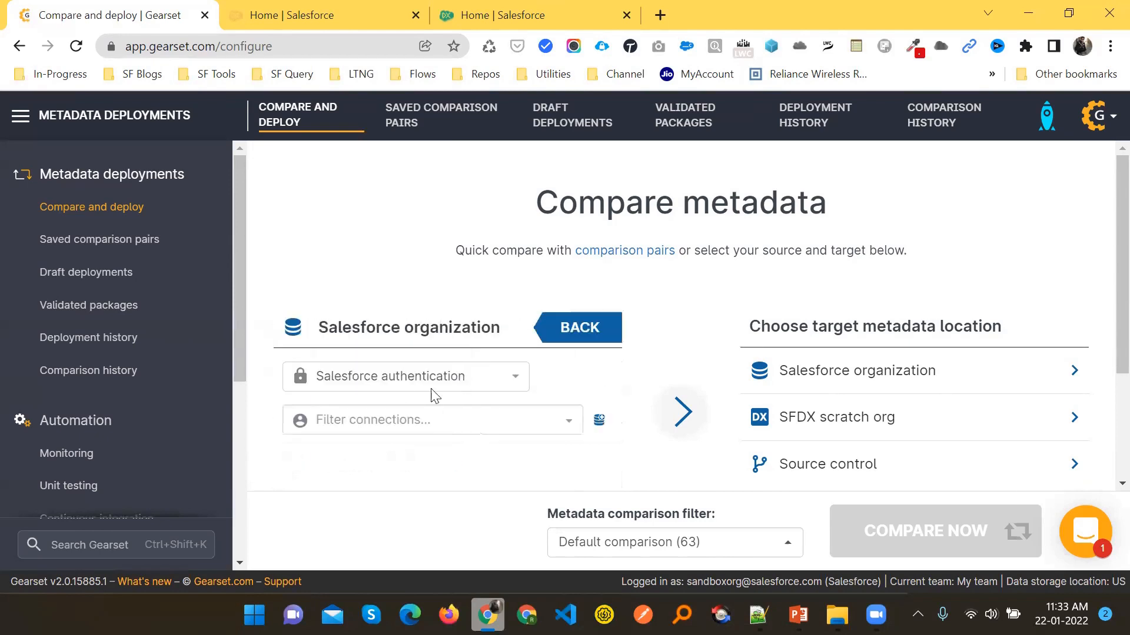
click(465, 385)
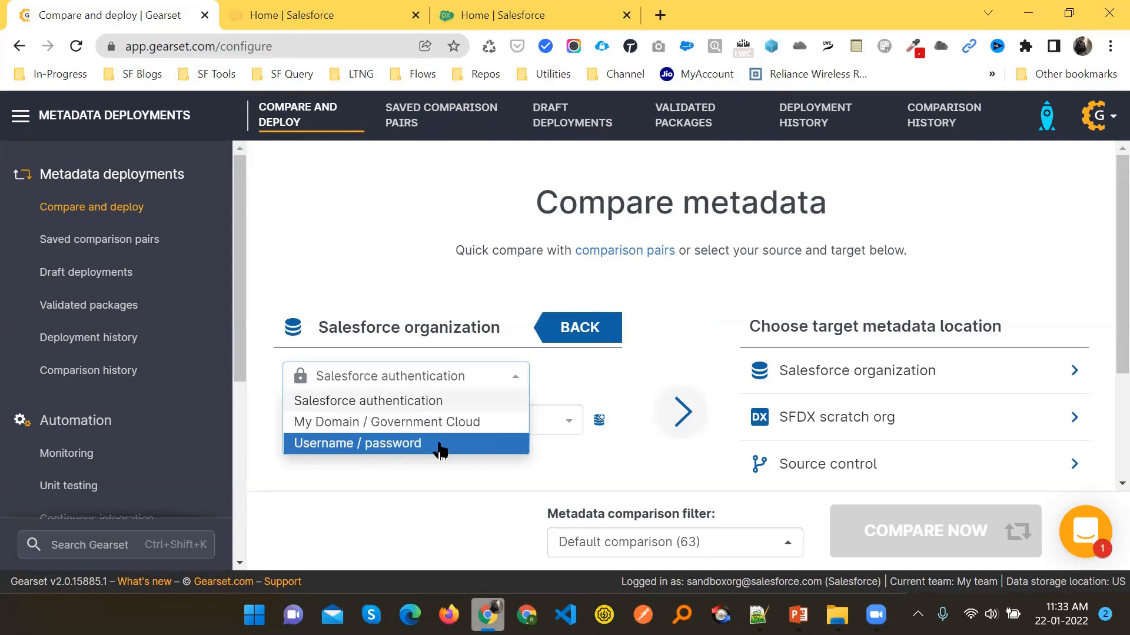
click(432, 403)
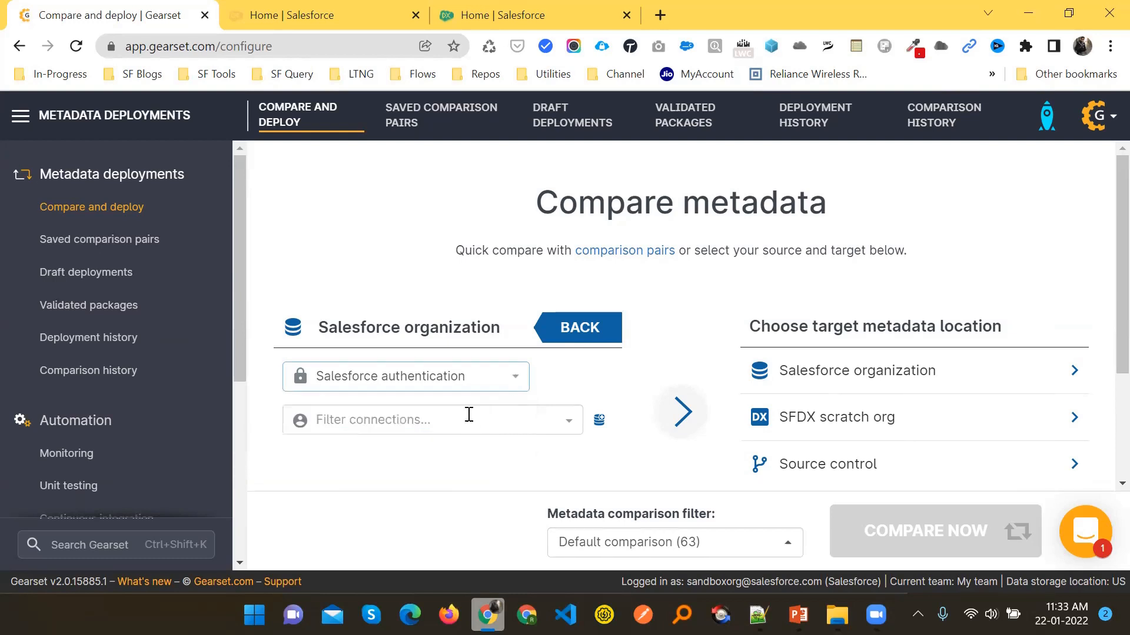
click(405, 420)
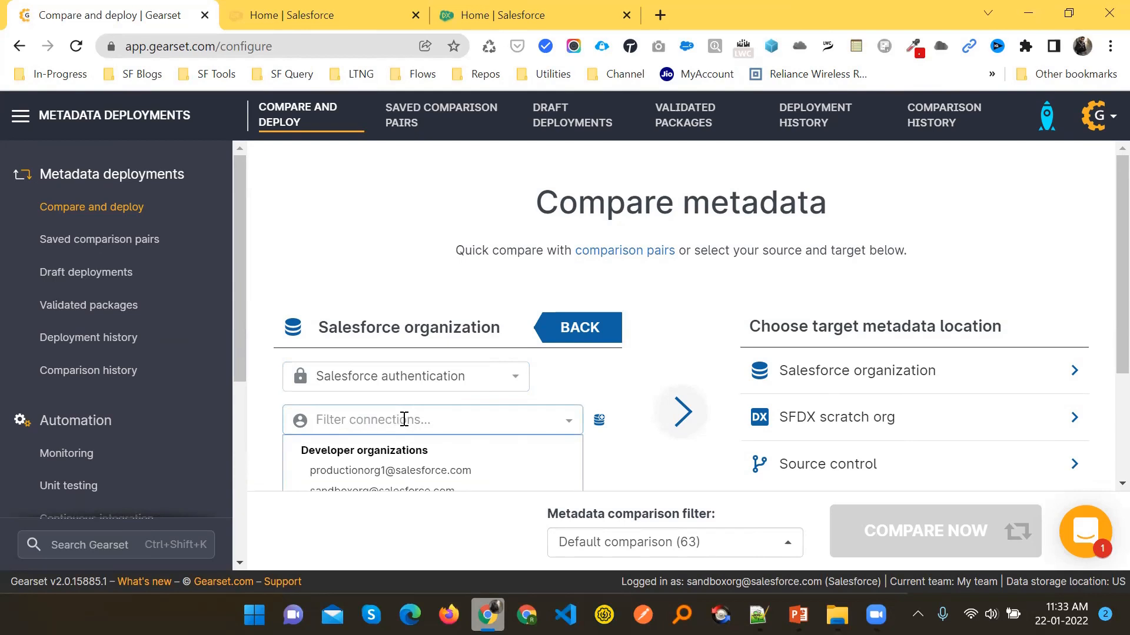
scroll(383, 418, down, 1)
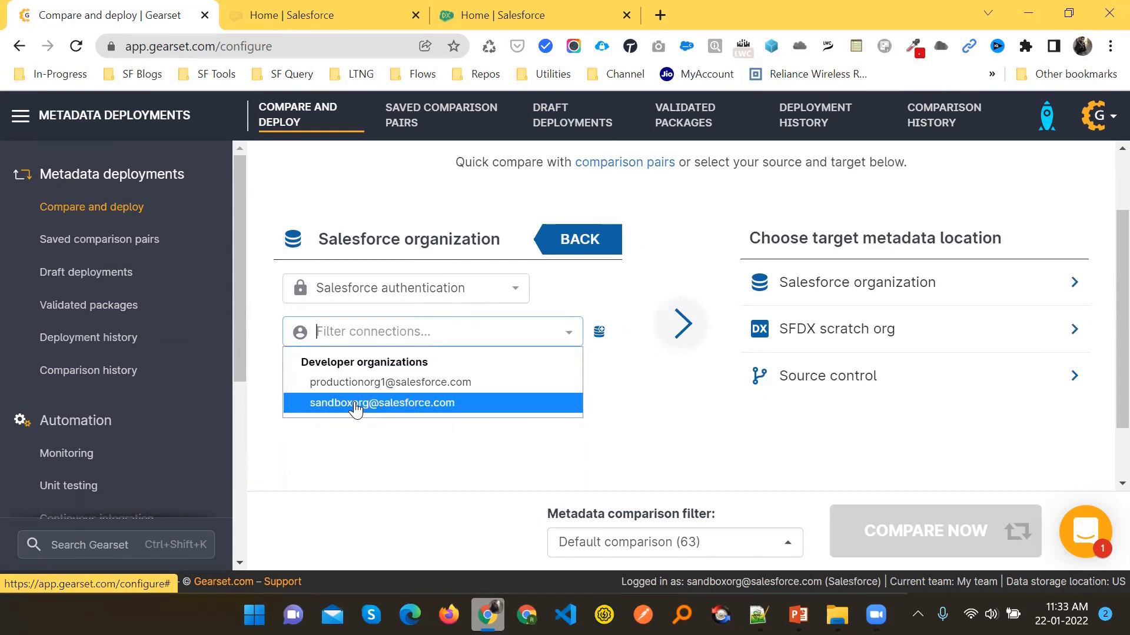
click(355, 406)
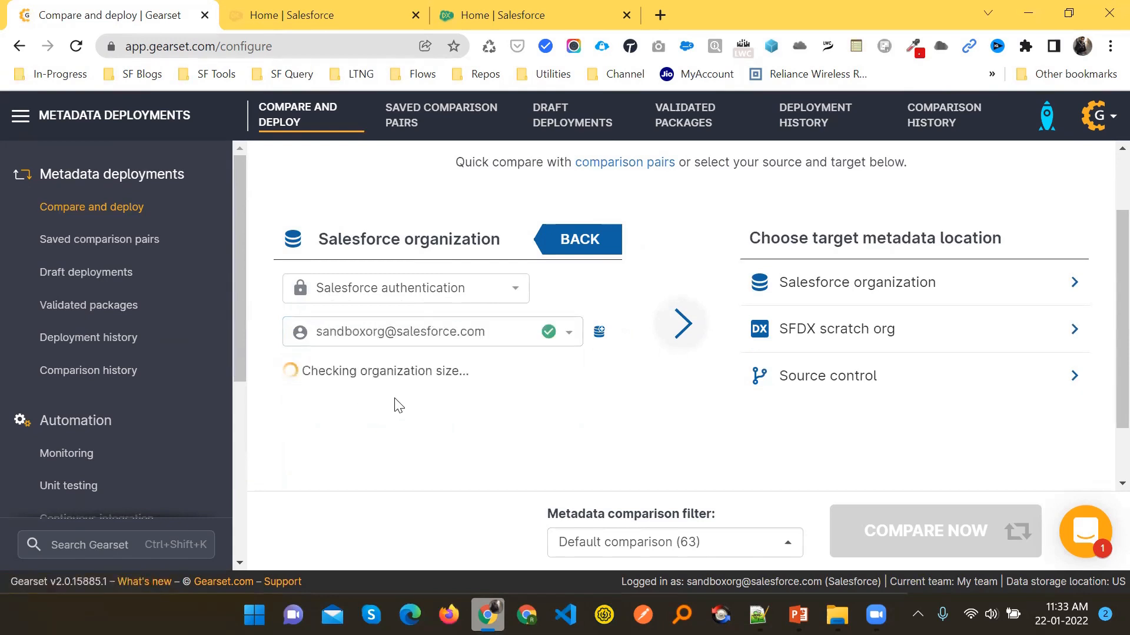
drag(469, 373, 315, 373)
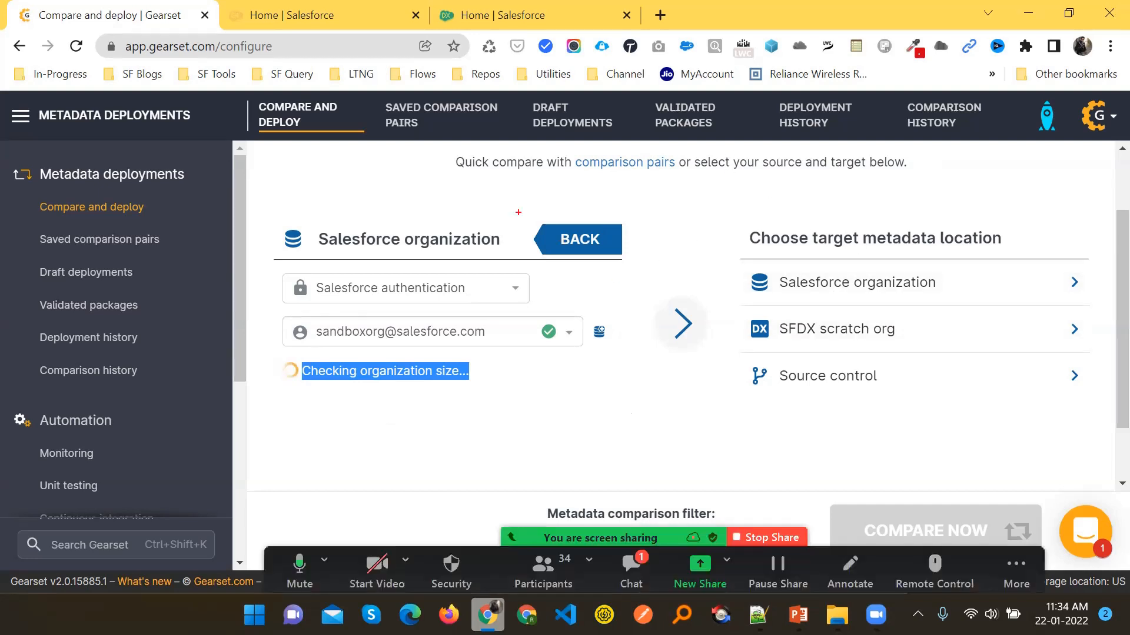
mouse_move(285, 190)
mouse_down()
mouse_move(549, 192)
mouse_move(696, 348)
mouse_move(692, 458)
mouse_up()
mouse_move(716, 183)
mouse_down()
mouse_move(721, 219)
mouse_move(1018, 486)
mouse_move(1125, 454)
mouse_move(1108, 448)
mouse_up()
mouse_move(557, 272)
mouse_down()
mouse_move(524, 297)
mouse_move(513, 353)
mouse_up()
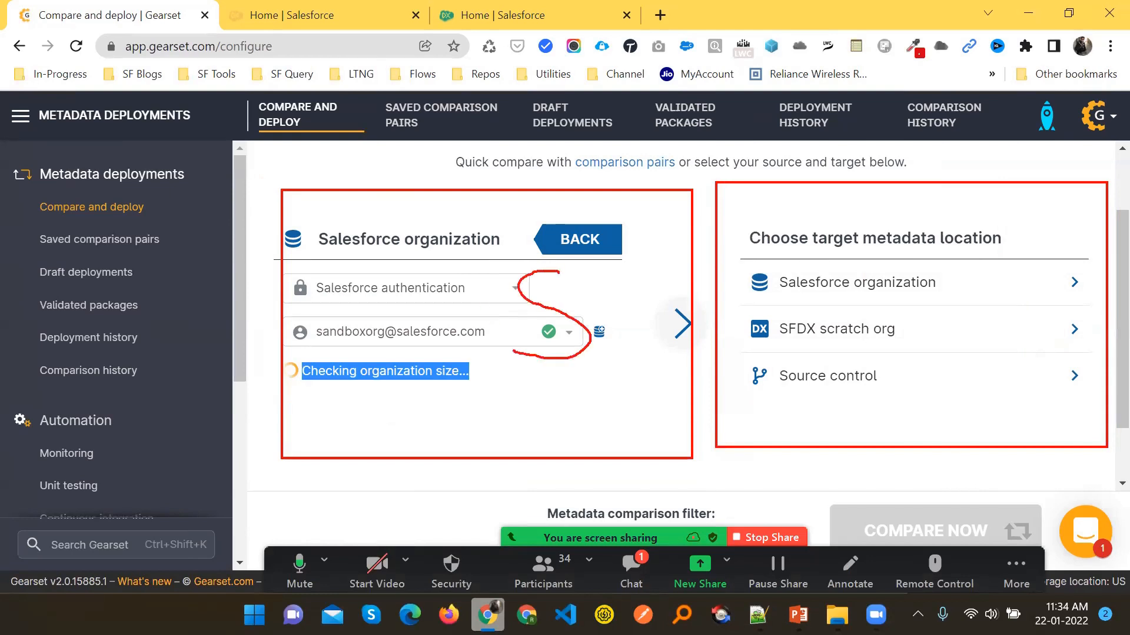
mouse_move(864, 276)
mouse_down()
mouse_move(923, 274)
mouse_move(887, 378)
mouse_move(891, 324)
mouse_up()
drag(982, 279, 956, 400)
mouse_move(984, 325)
mouse_down()
mouse_move(1035, 324)
mouse_move(1010, 402)
mouse_up()
drag(595, 271, 594, 389)
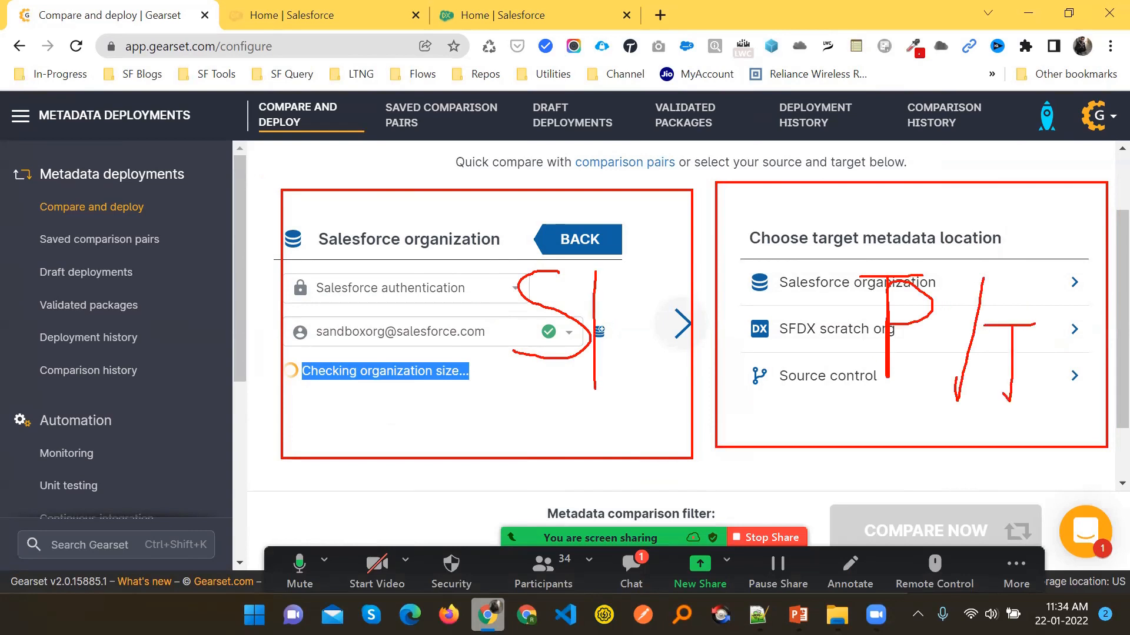
mouse_move(644, 301)
mouse_down()
mouse_move(610, 313)
mouse_move(629, 367)
mouse_up()
mouse_move(506, 418)
mouse_down()
mouse_move(512, 323)
mouse_move(550, 256)
mouse_move(776, 323)
mouse_move(771, 293)
mouse_move(781, 327)
mouse_move(734, 349)
mouse_up()
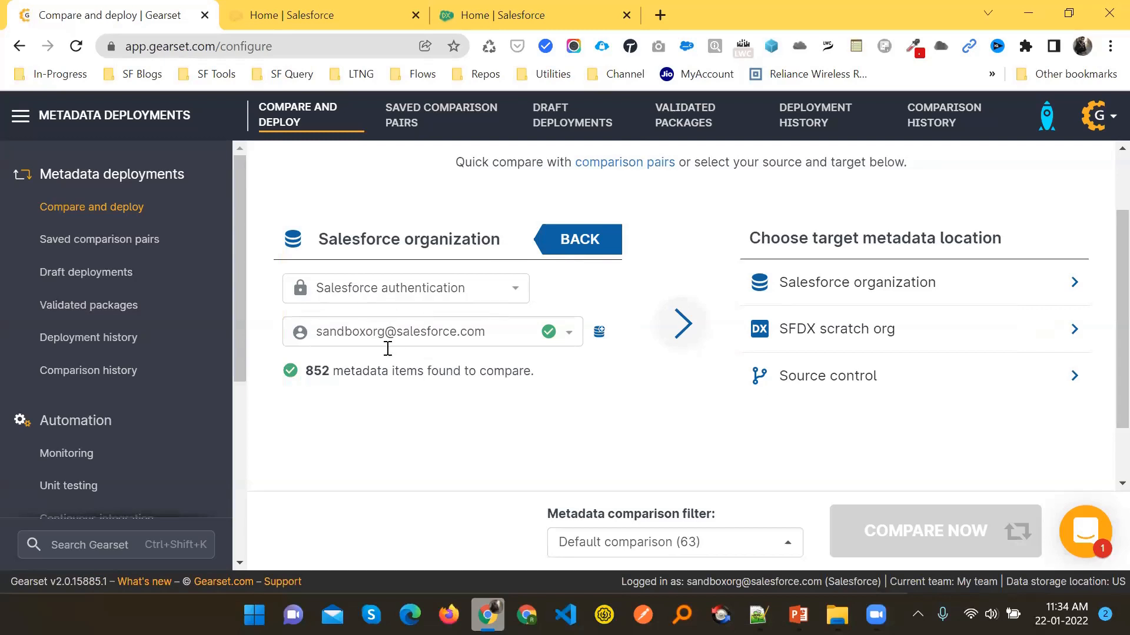
drag(301, 371, 539, 385)
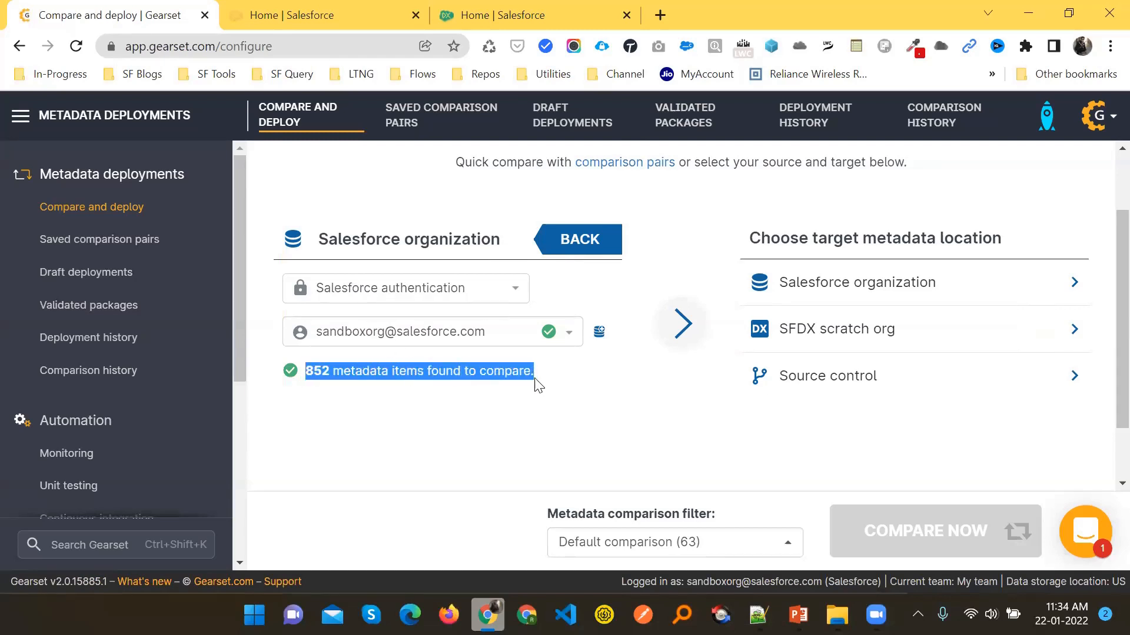
Set the comparison target to a Salesforce organization using the saved production org connection.
click(922, 283)
click(811, 343)
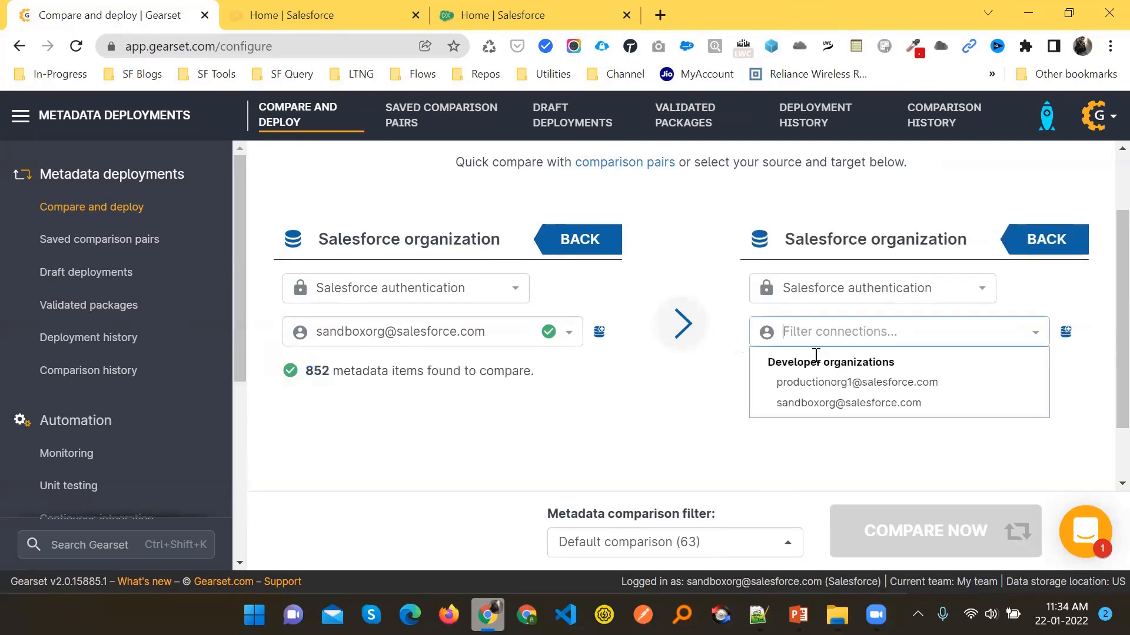
click(818, 383)
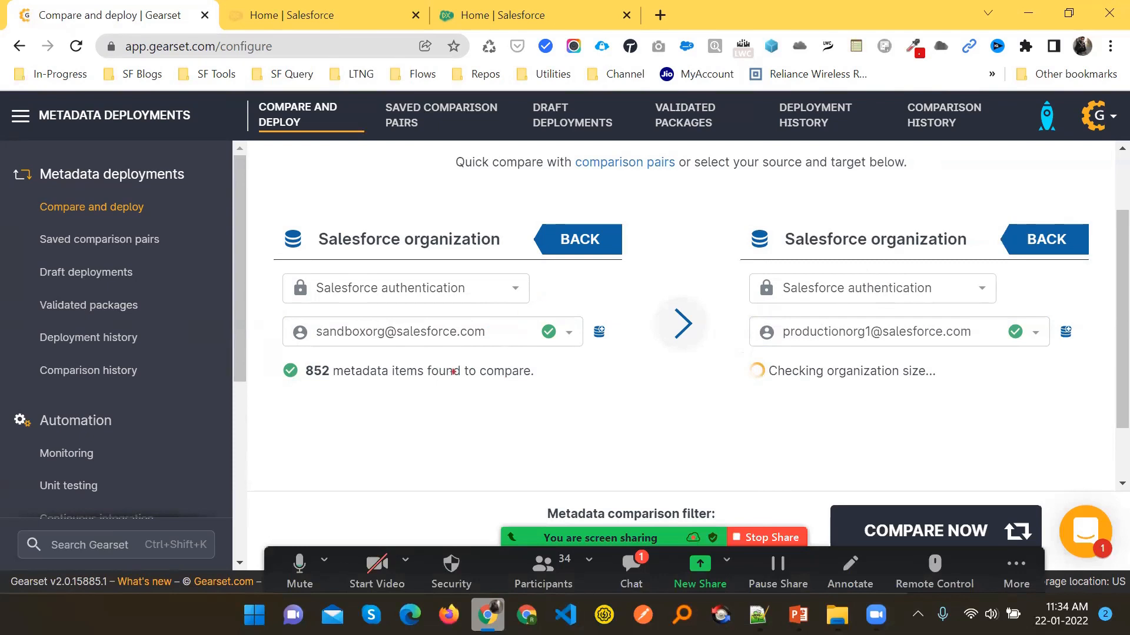
drag(398, 312, 465, 283)
mouse_move(659, 293)
mouse_down()
mouse_move(690, 328)
mouse_move(733, 288)
mouse_up()
drag(320, 393, 521, 387)
drag(757, 394, 833, 383)
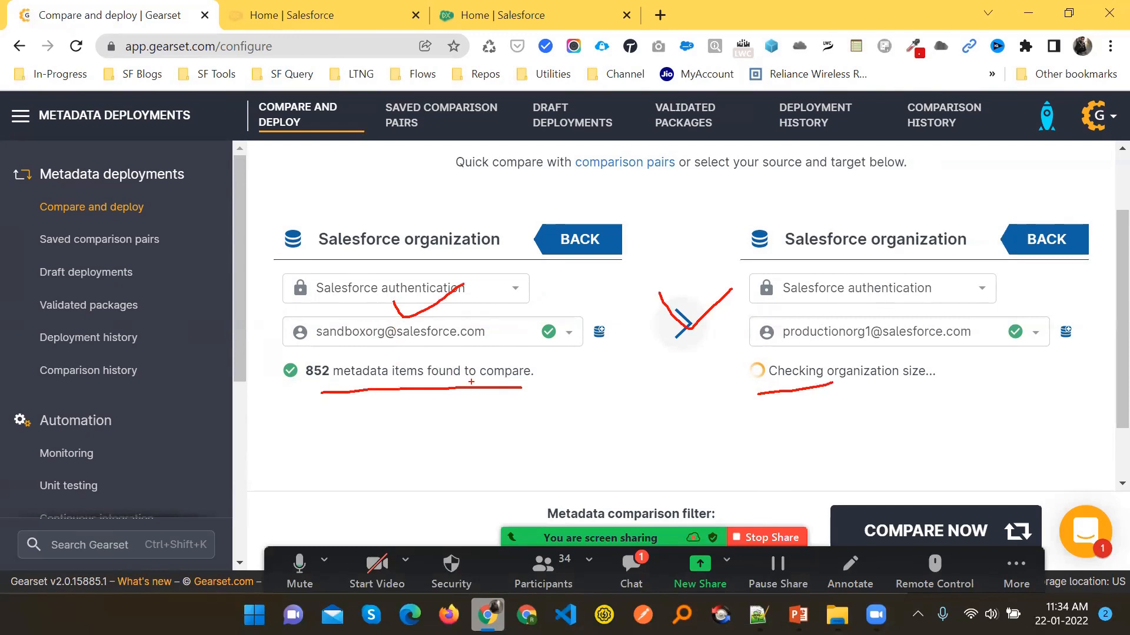
drag(302, 357, 411, 353)
drag(338, 386, 472, 383)
drag(819, 390, 975, 382)
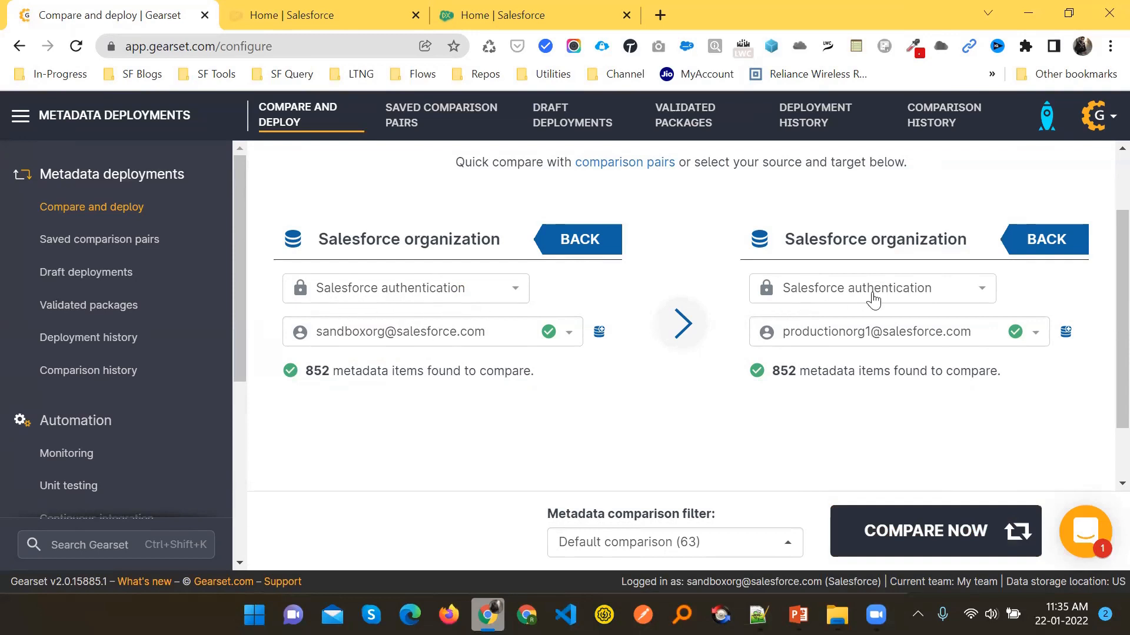
Start the metadata comparison with the default filter and check its API version, total metadata types and source and target progress.
click(929, 518)
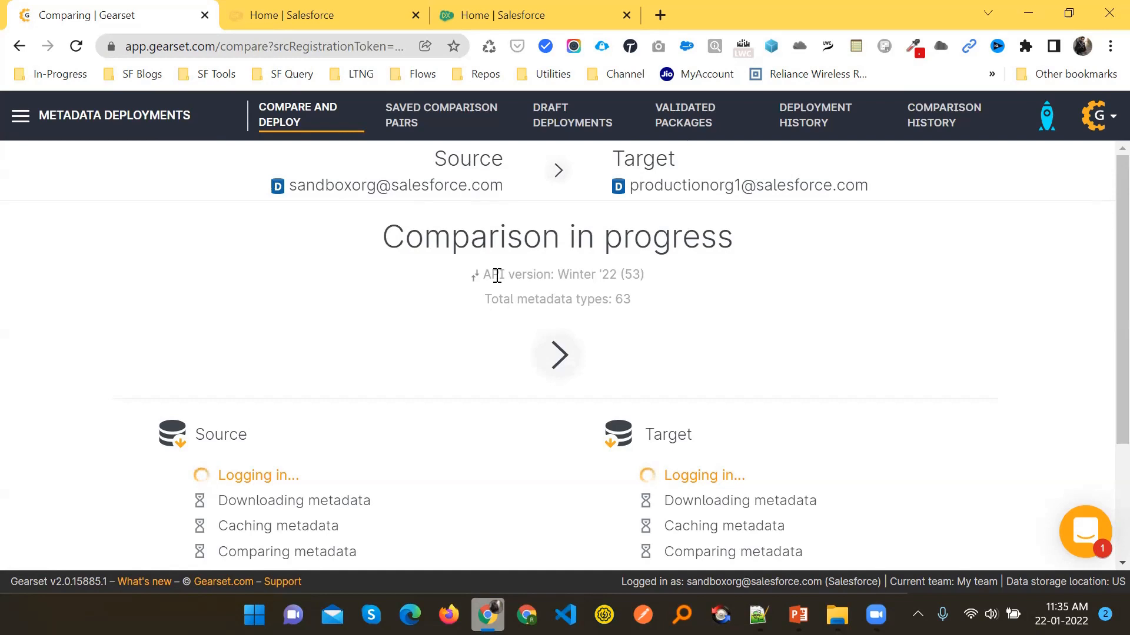
double_click(634, 273)
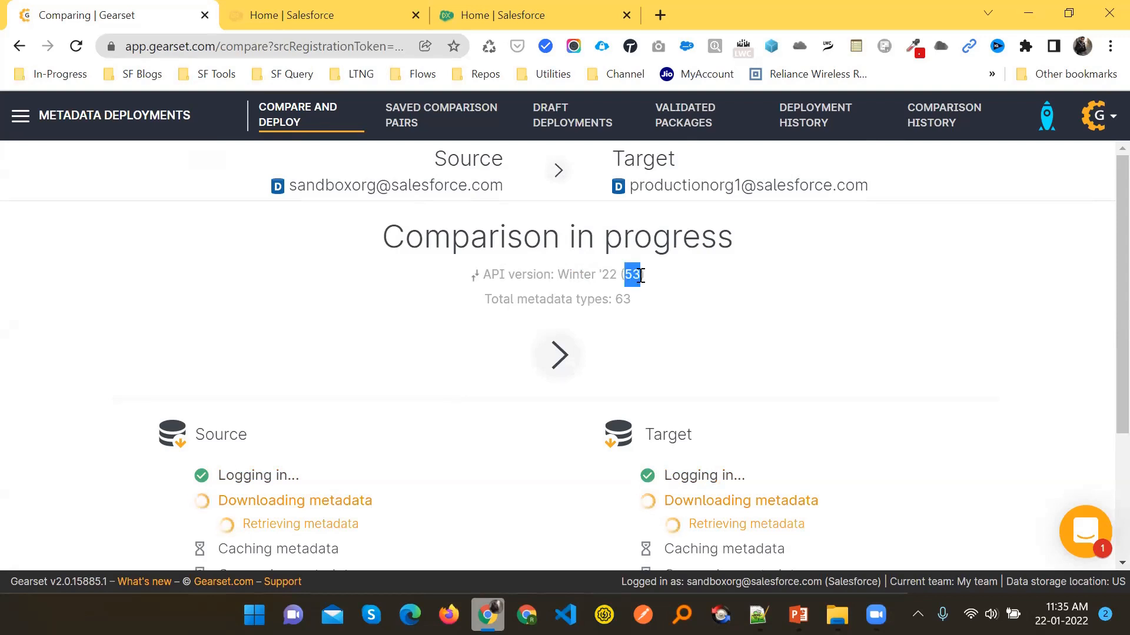
double_click(580, 273)
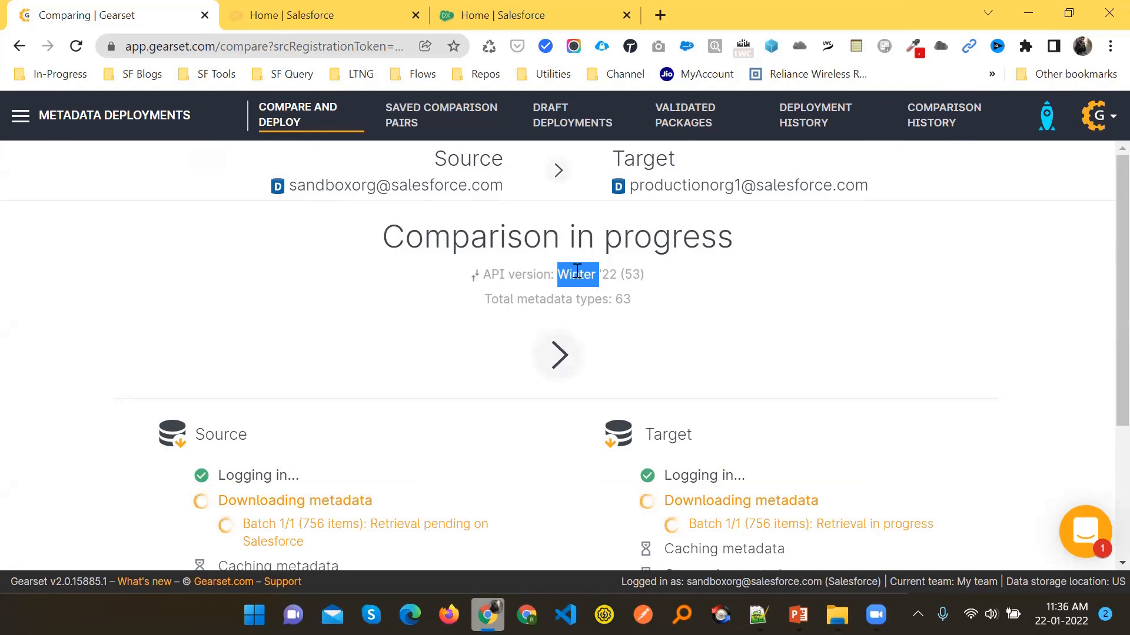
drag(486, 300, 632, 306)
click(696, 321)
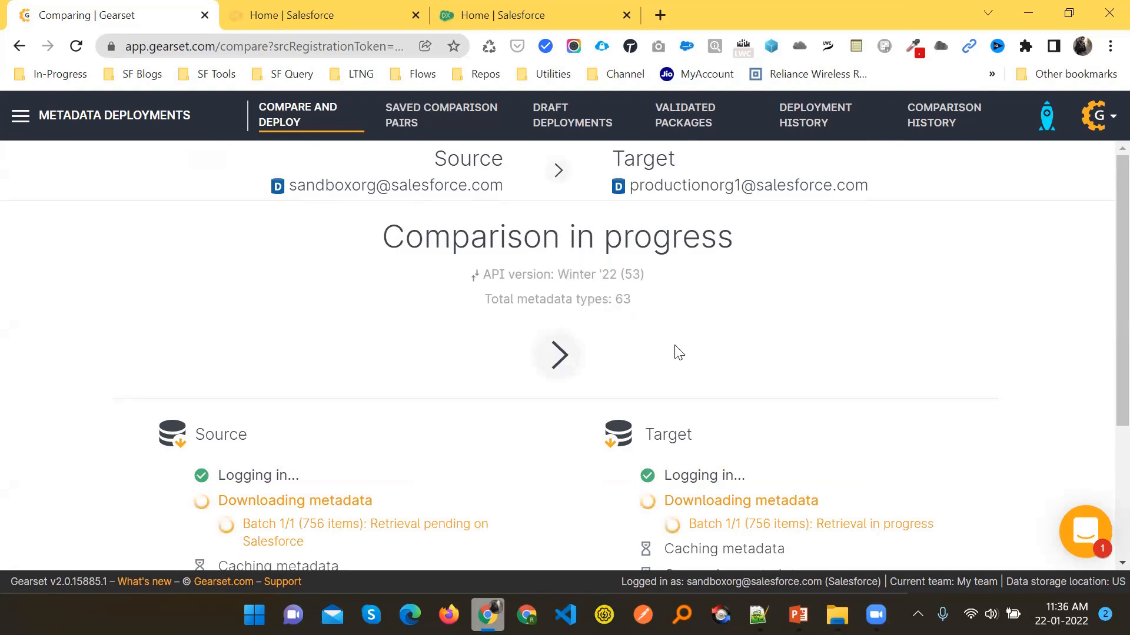
scroll(573, 360, down, 3)
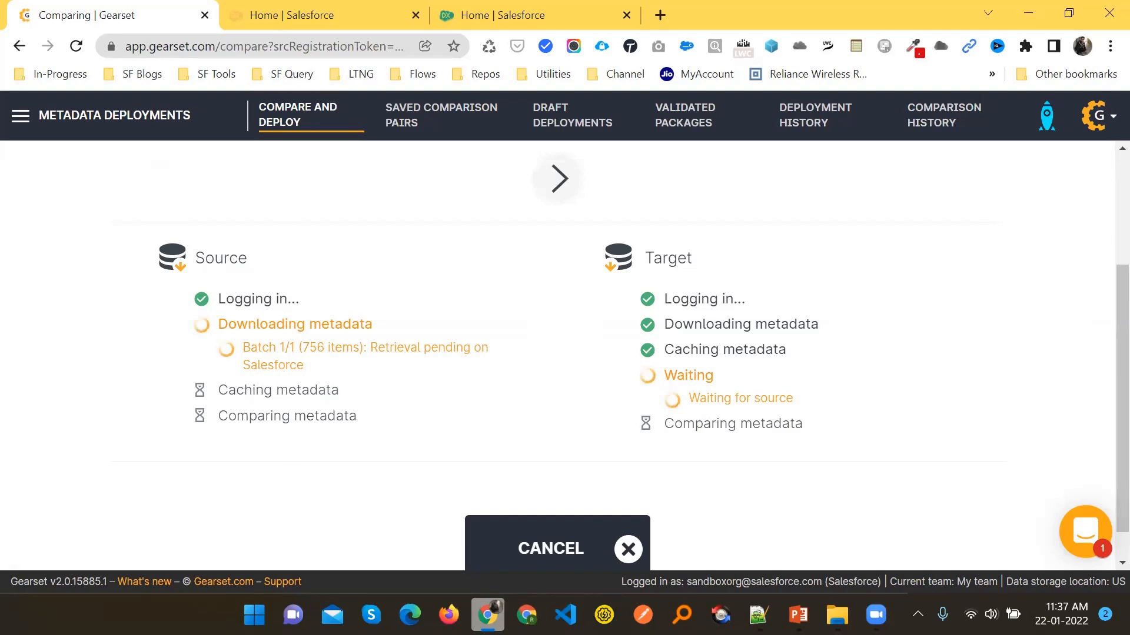
key(ctrl+2)
mouse_move(204, 235)
mouse_down()
mouse_move(221, 244)
mouse_move(291, 212)
mouse_up()
drag(675, 235, 768, 210)
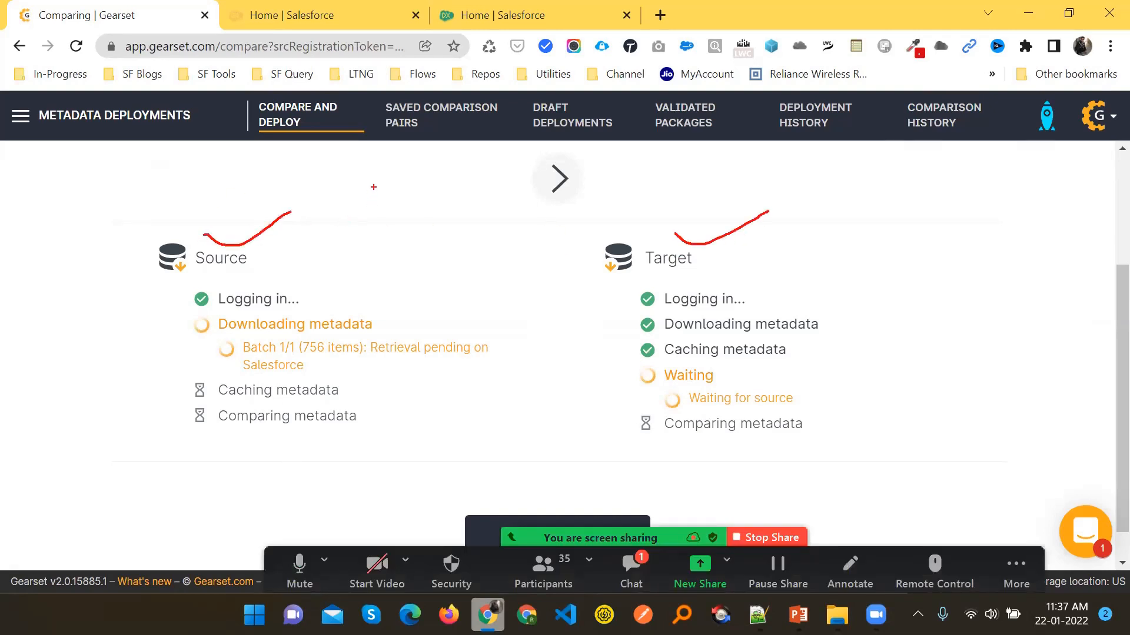
mouse_move(374, 166)
mouse_down()
mouse_move(464, 196)
mouse_move(397, 474)
mouse_move(333, 456)
mouse_up()
mouse_move(615, 161)
mouse_down()
mouse_move(641, 161)
mouse_move(589, 423)
mouse_move(677, 439)
mouse_up()
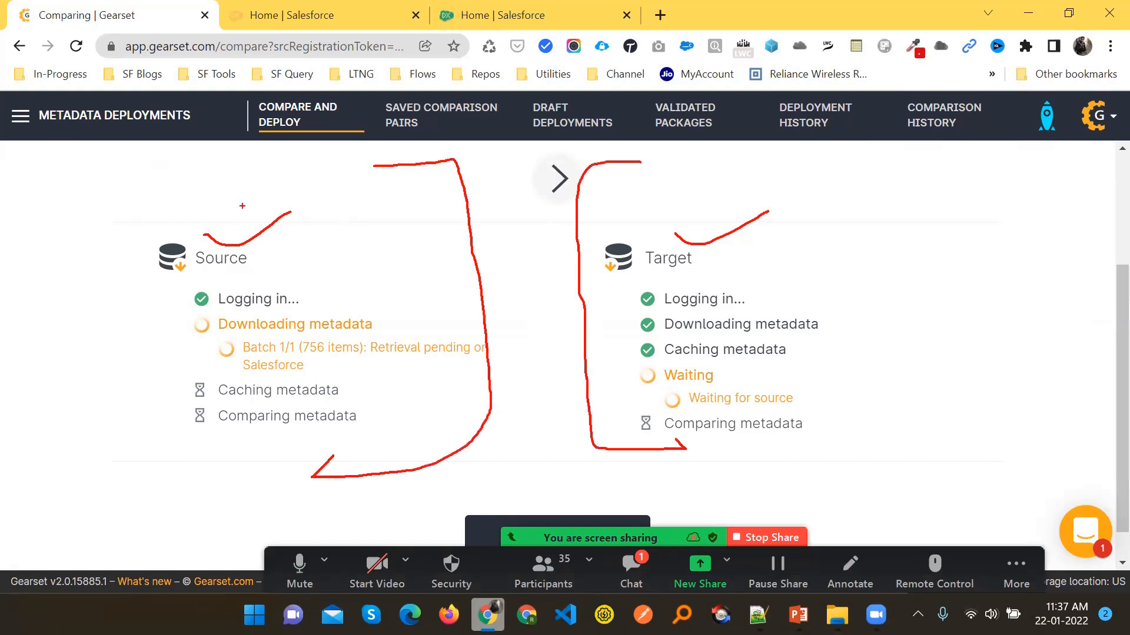
drag(89, 161, 190, 185)
mouse_move(72, 223)
mouse_down()
mouse_move(31, 241)
mouse_move(107, 288)
mouse_move(60, 298)
mouse_move(106, 343)
mouse_up()
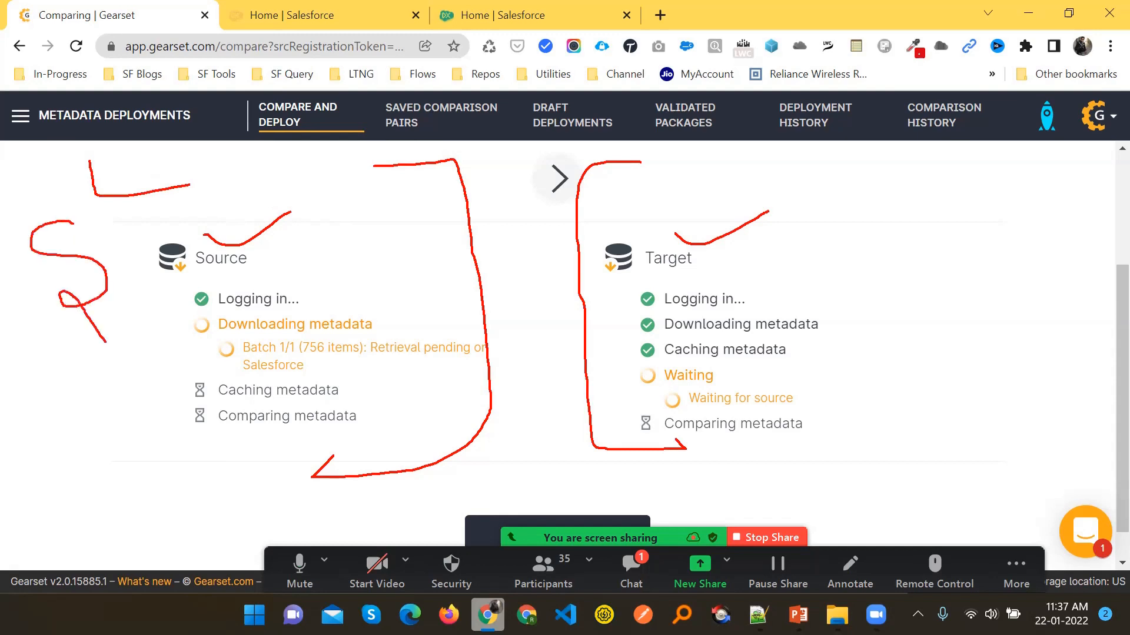
drag(103, 210, 130, 350)
mouse_move(734, 160)
mouse_down()
mouse_move(743, 197)
mouse_move(710, 154)
mouse_move(746, 163)
mouse_move(789, 201)
mouse_up()
drag(798, 246, 815, 333)
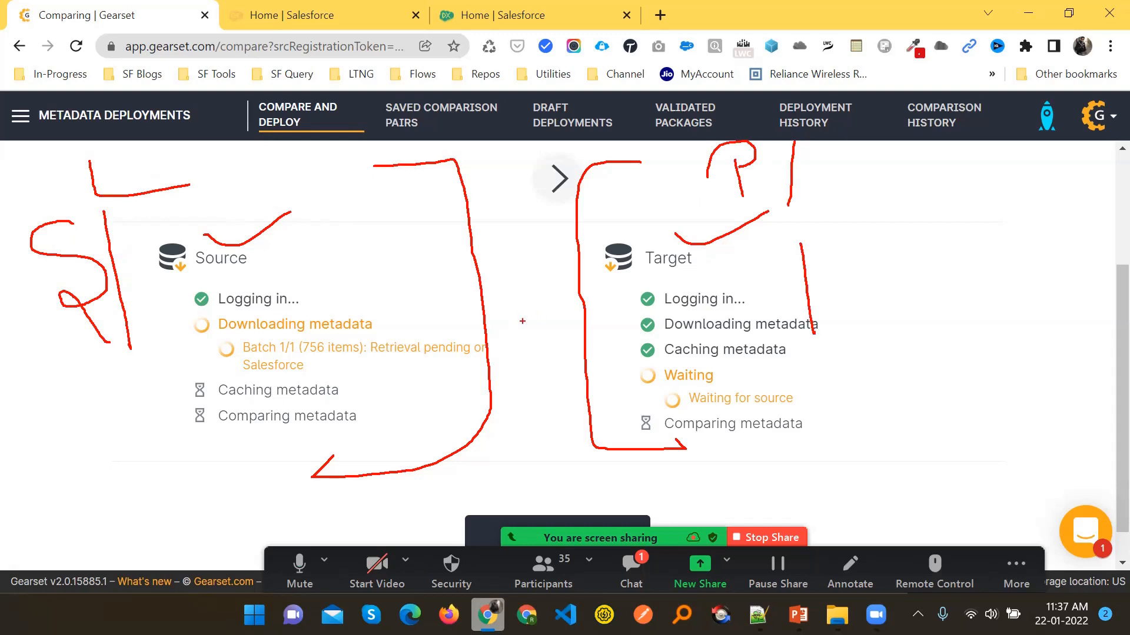
key(Escape)
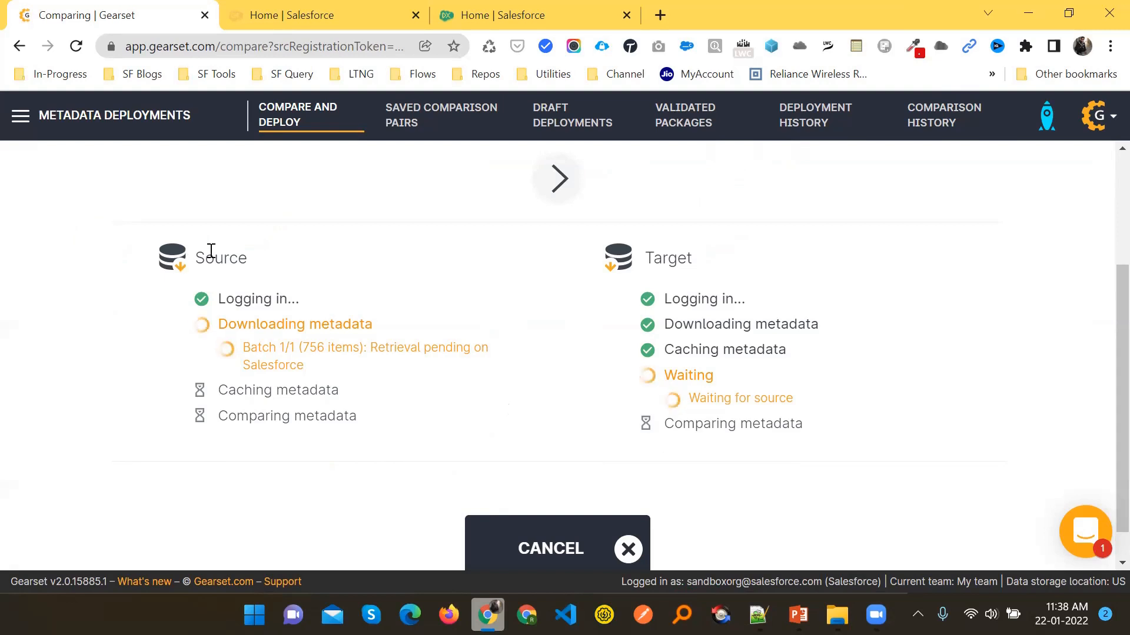
drag(200, 257, 229, 258)
drag(644, 258, 700, 259)
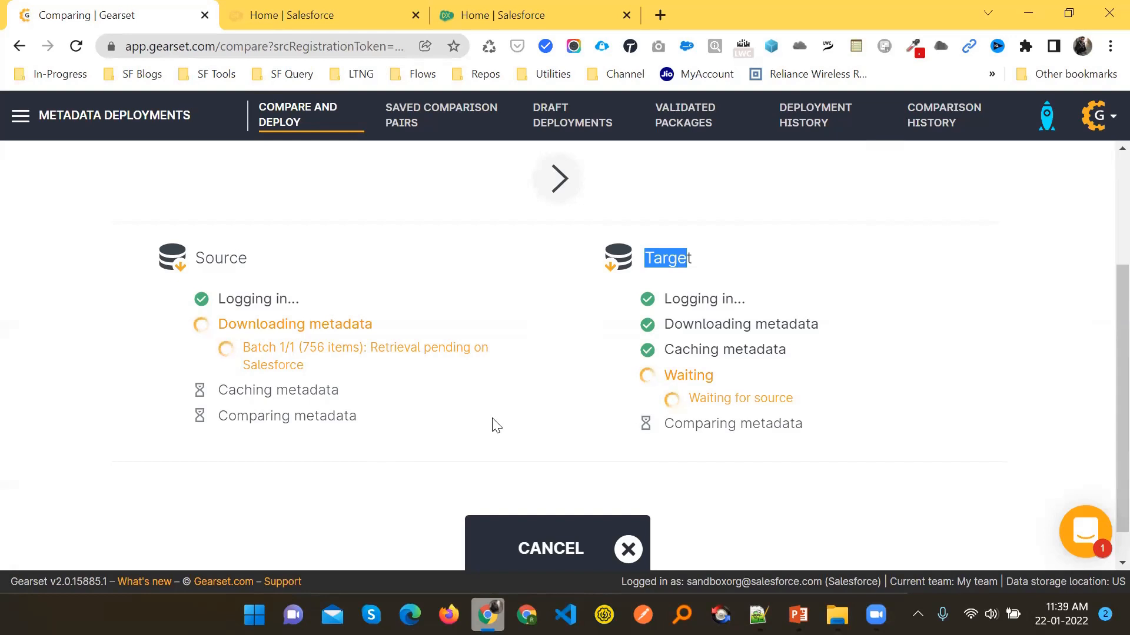
click(898, 431)
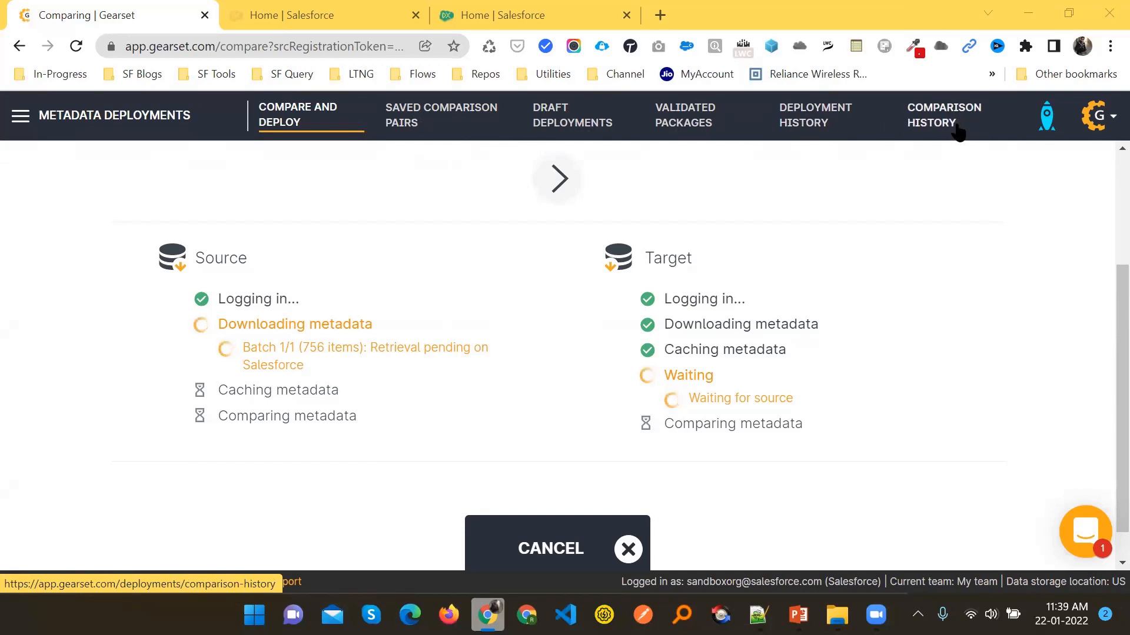
Open the main navigation and review the Metadata deployments, Automation and Data deployments sections.
click(20, 121)
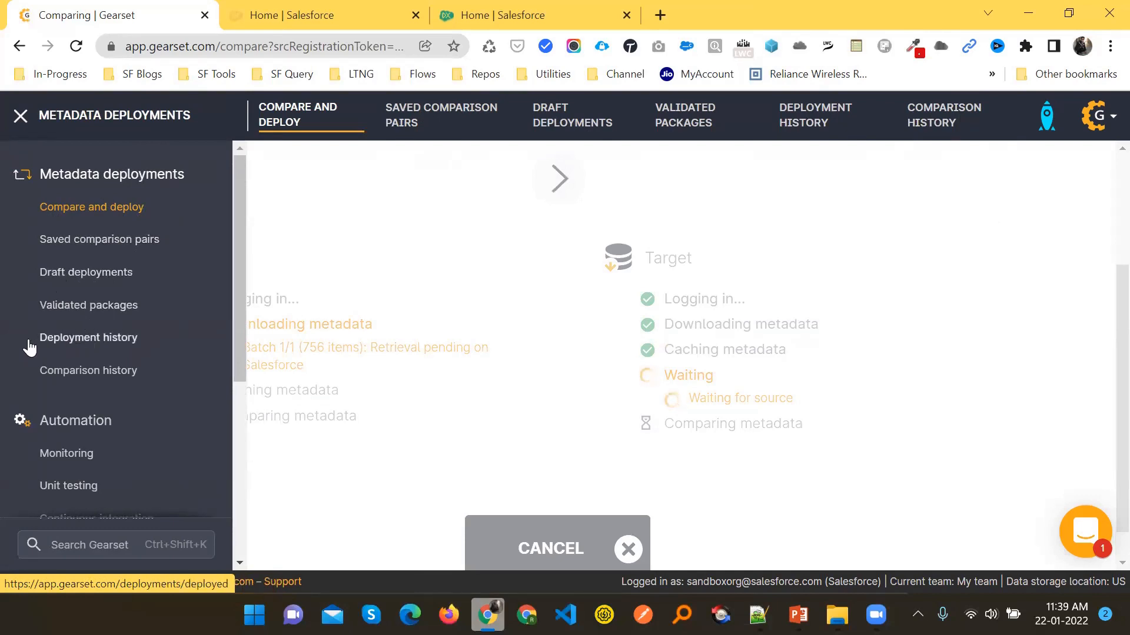
scroll(82, 436, down, 1)
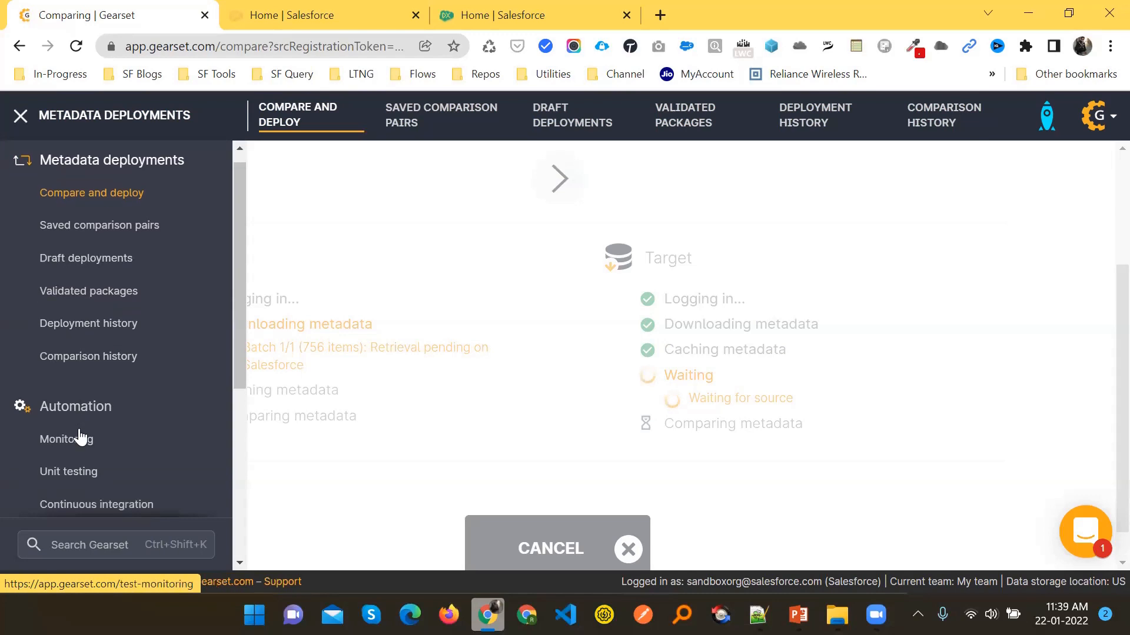
scroll(81, 437, down, 3)
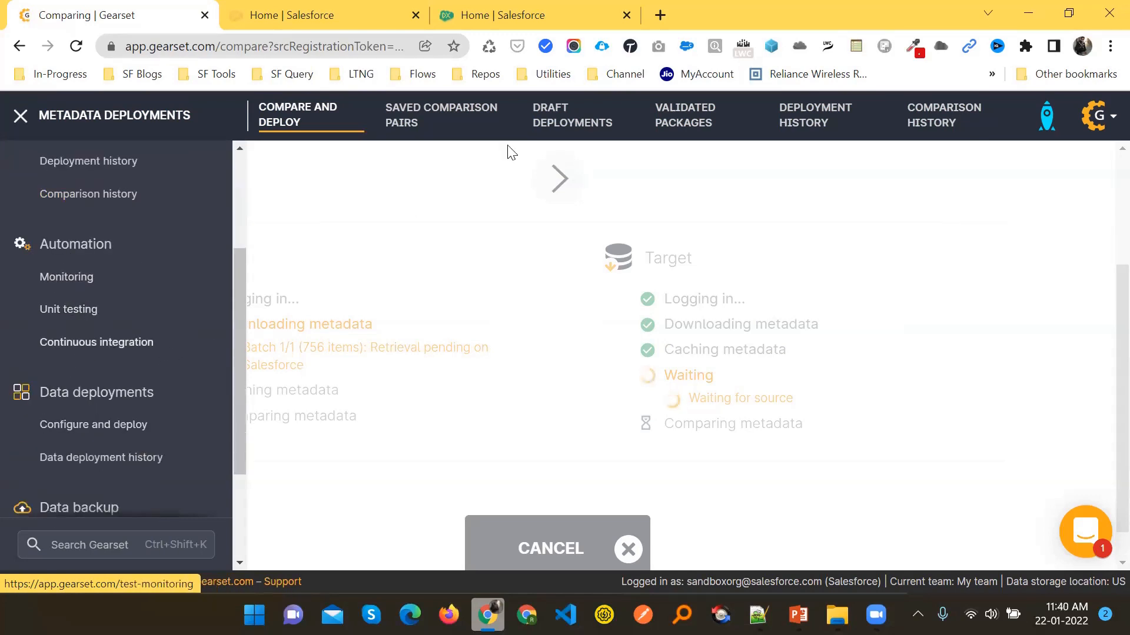
Search Google for "google" in a separate browser tab and close that tab to return to the comparison.
key(ctrl+t)
text(g)
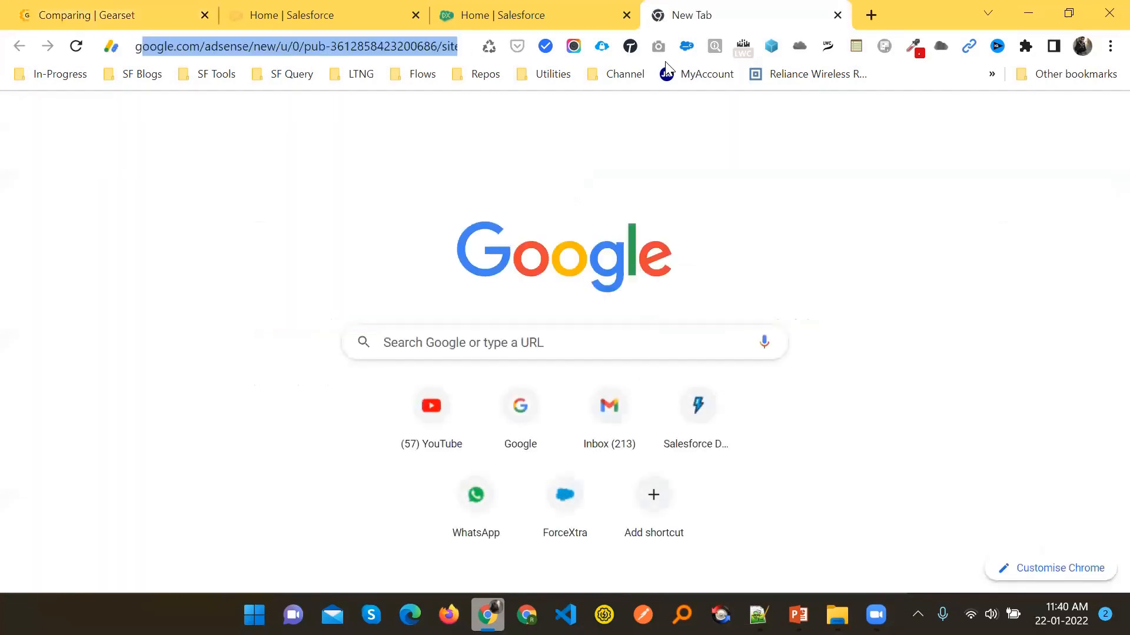
text(oo)
key(Return)
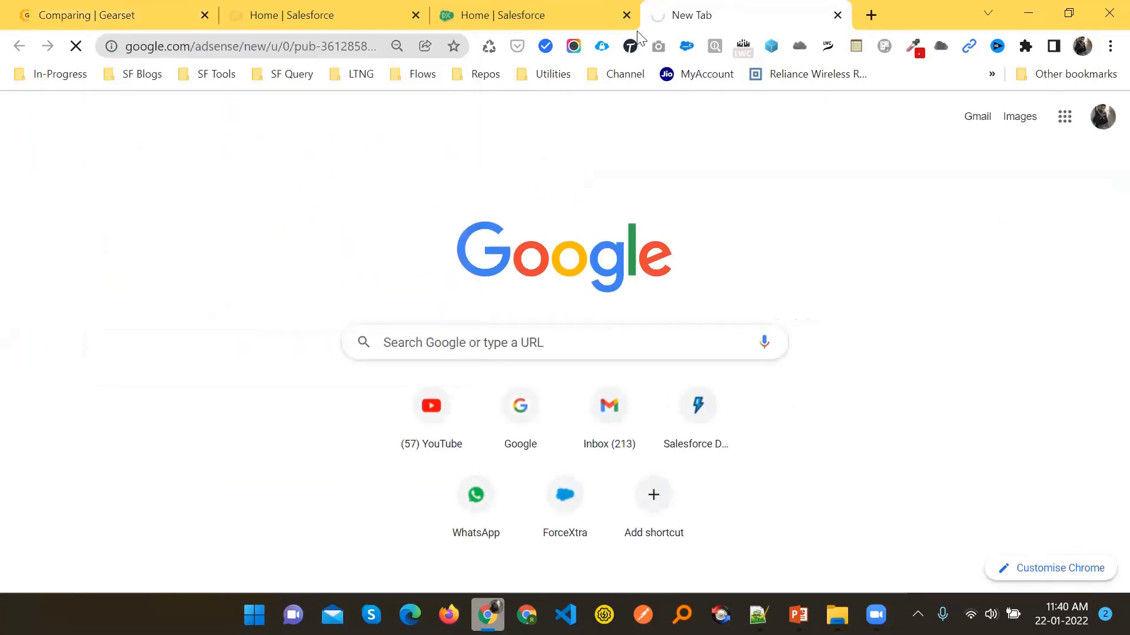
key(ctrl+w)
key(ctrl+t)
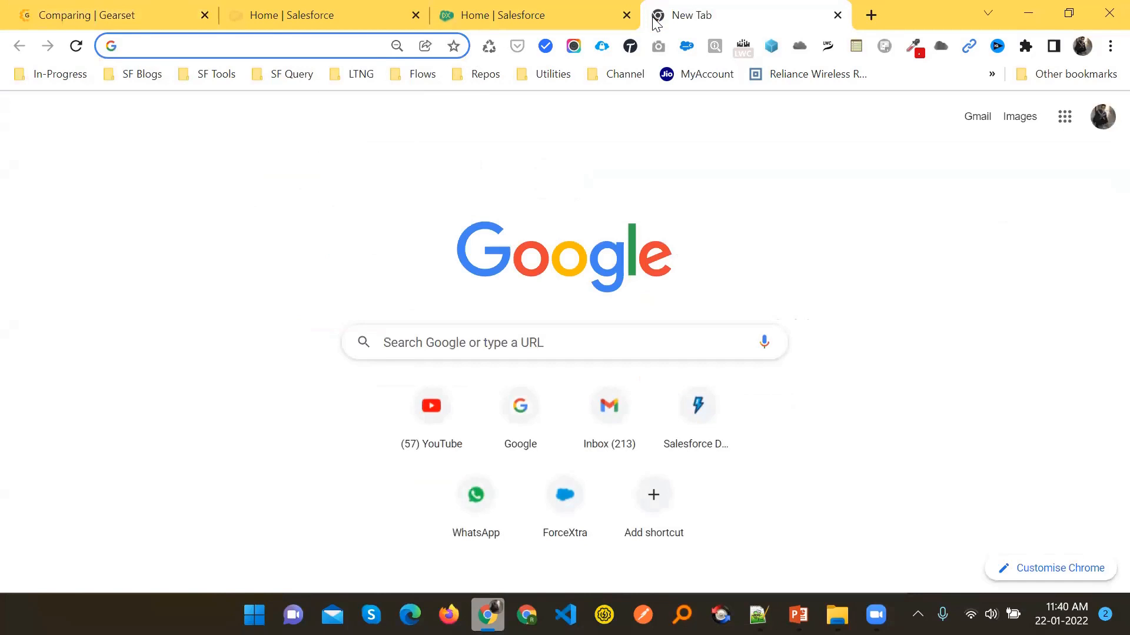
text(google)
key(Return)
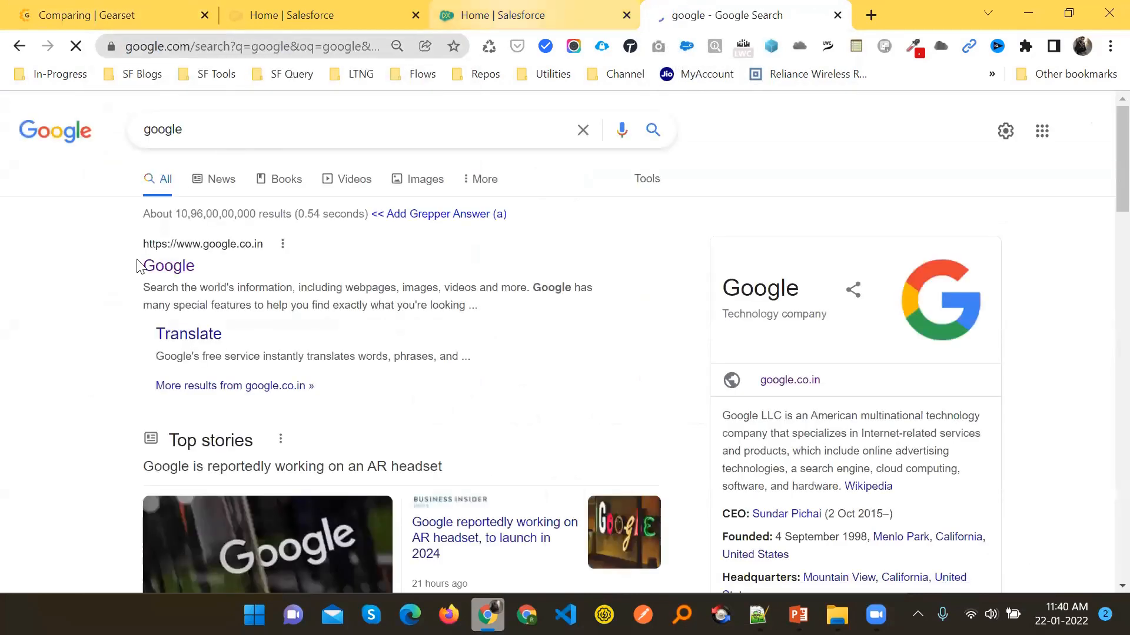
key(ctrl+w)
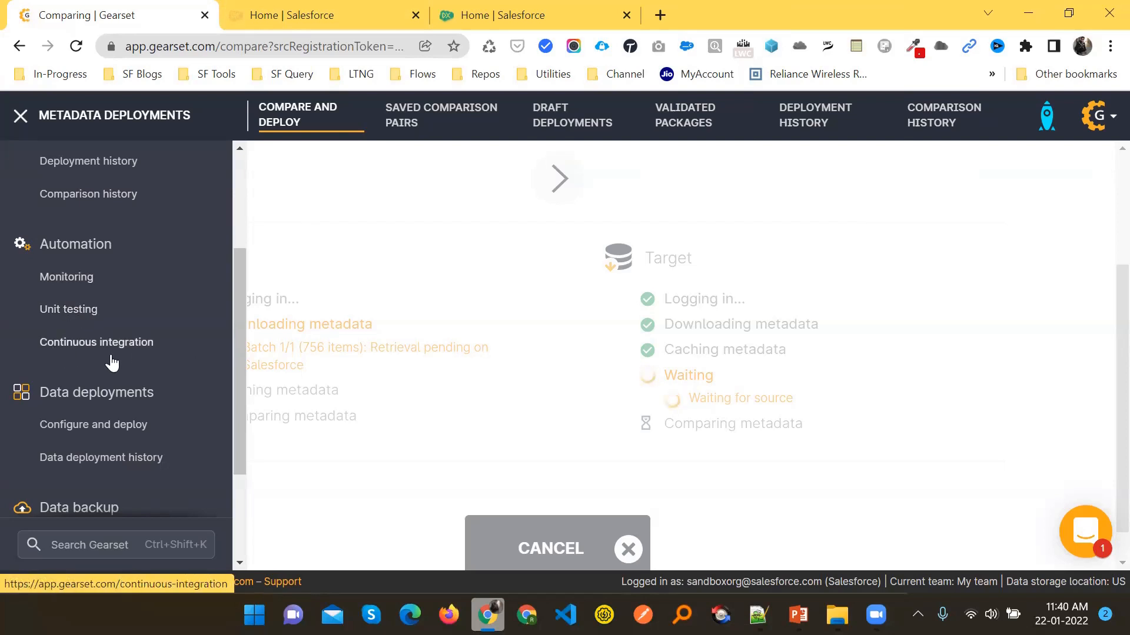
Under My connections, review the connected Salesforce orgs and the available source control and linked services.
scroll(89, 395, down, 1)
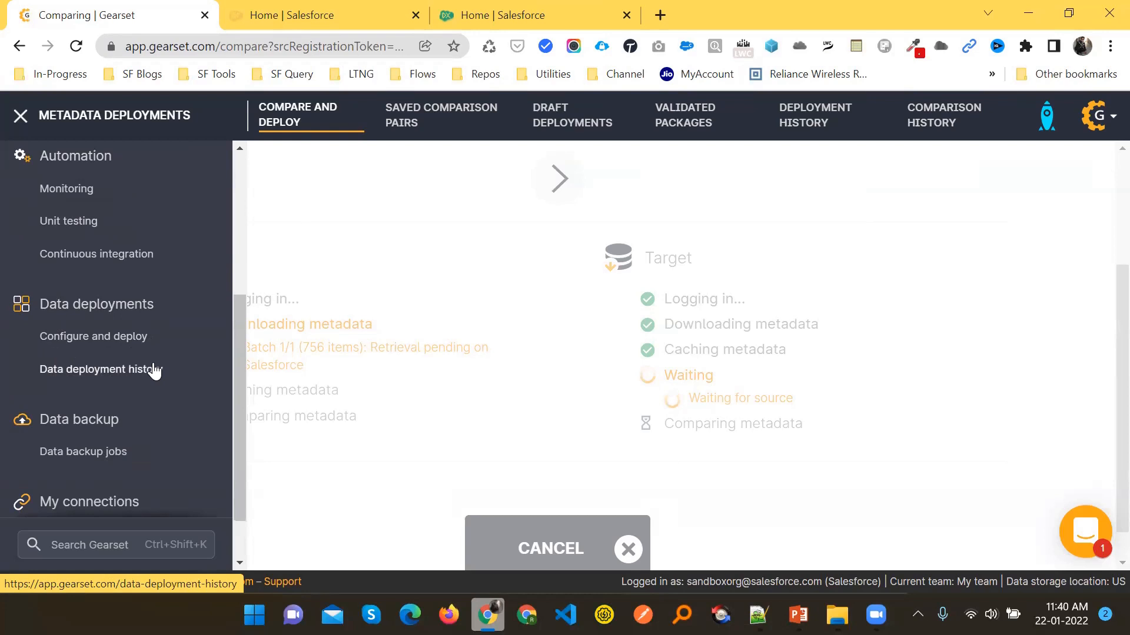
scroll(106, 371, down, 1)
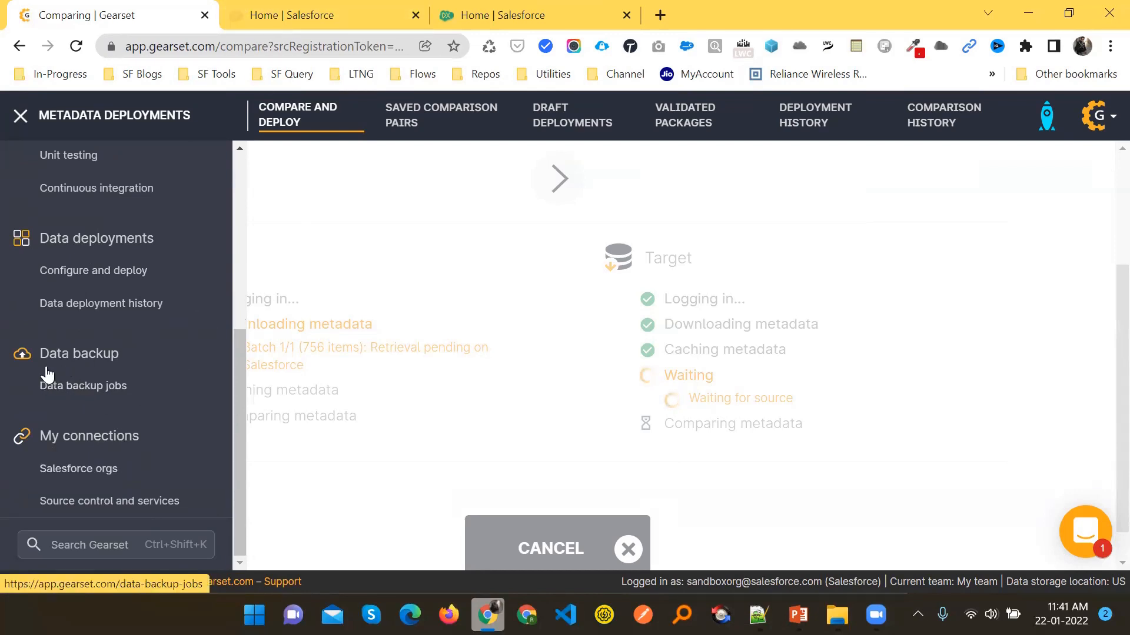
click(81, 471)
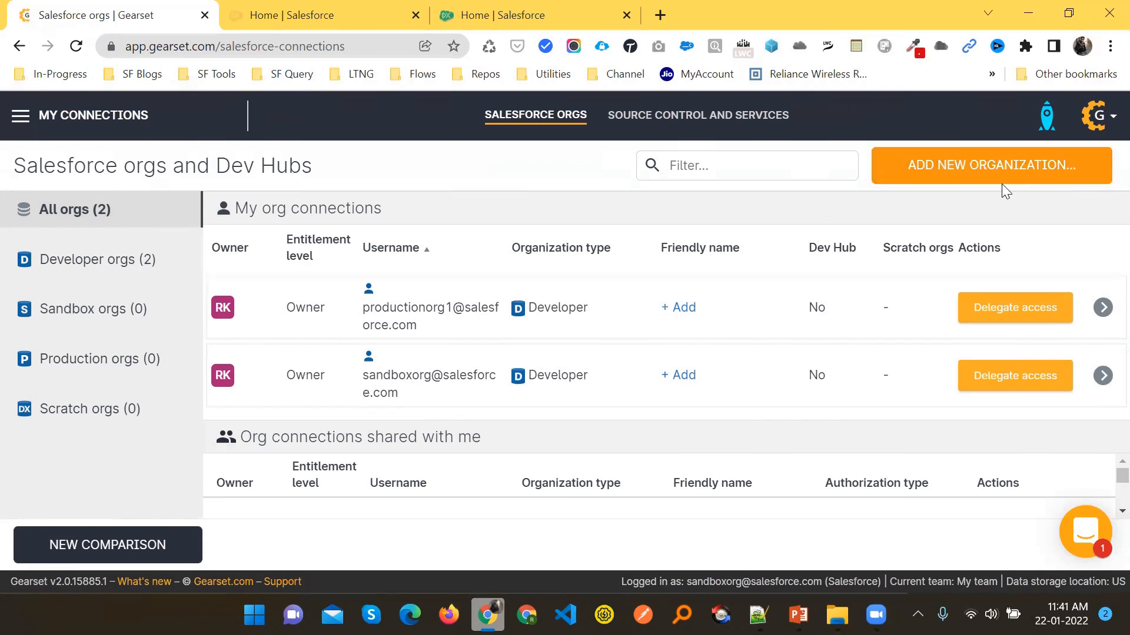
click(684, 122)
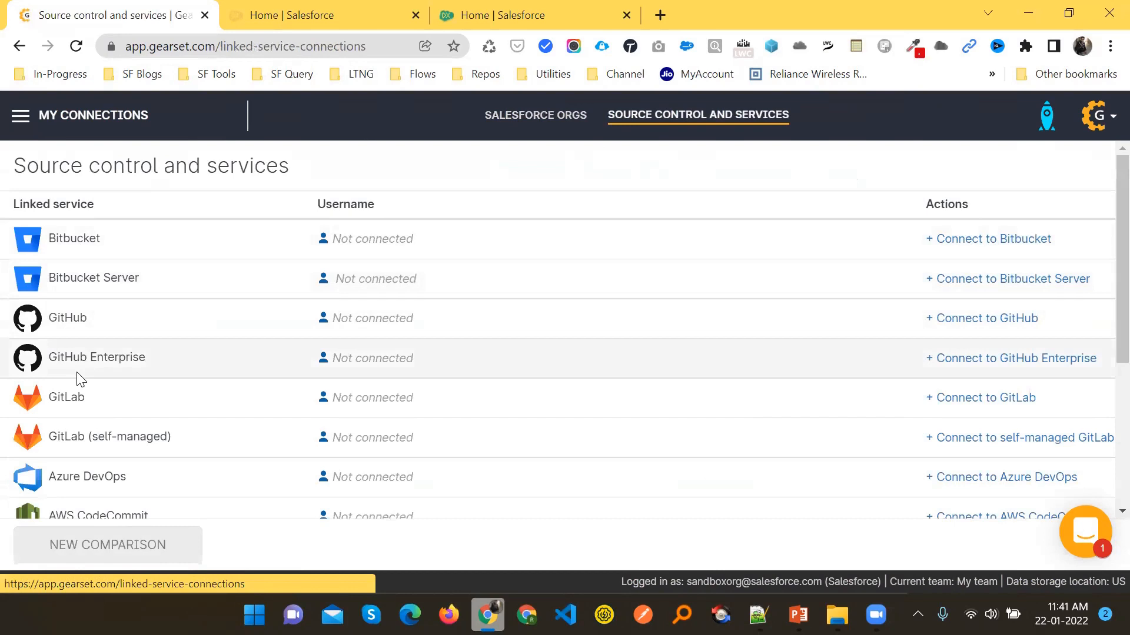
scroll(76, 459, down, 1)
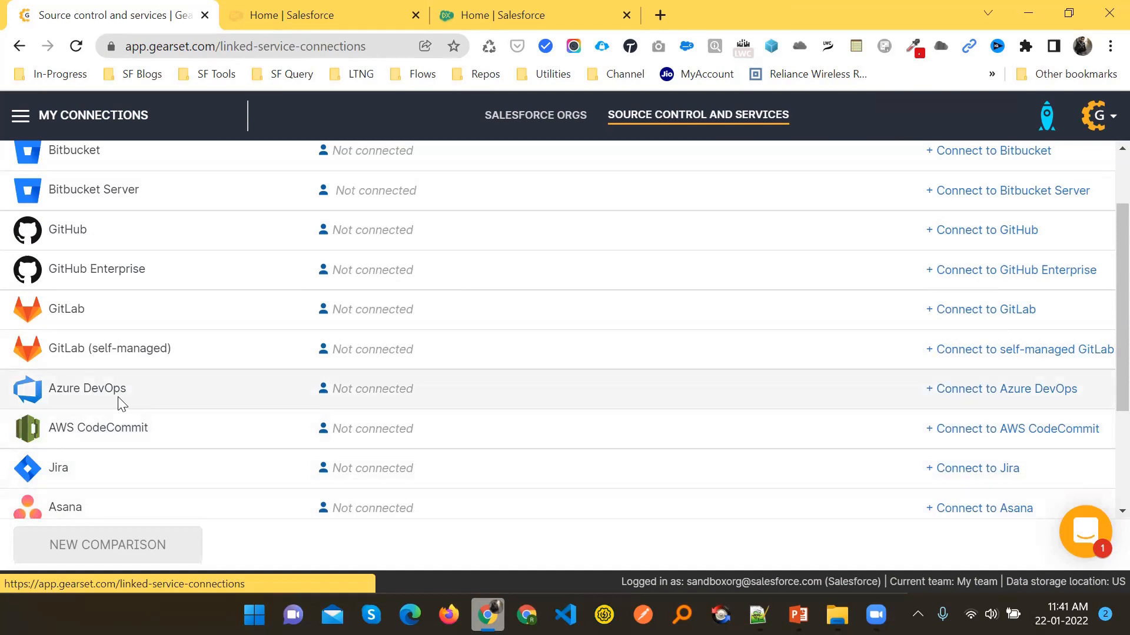
scroll(190, 410, up, 1)
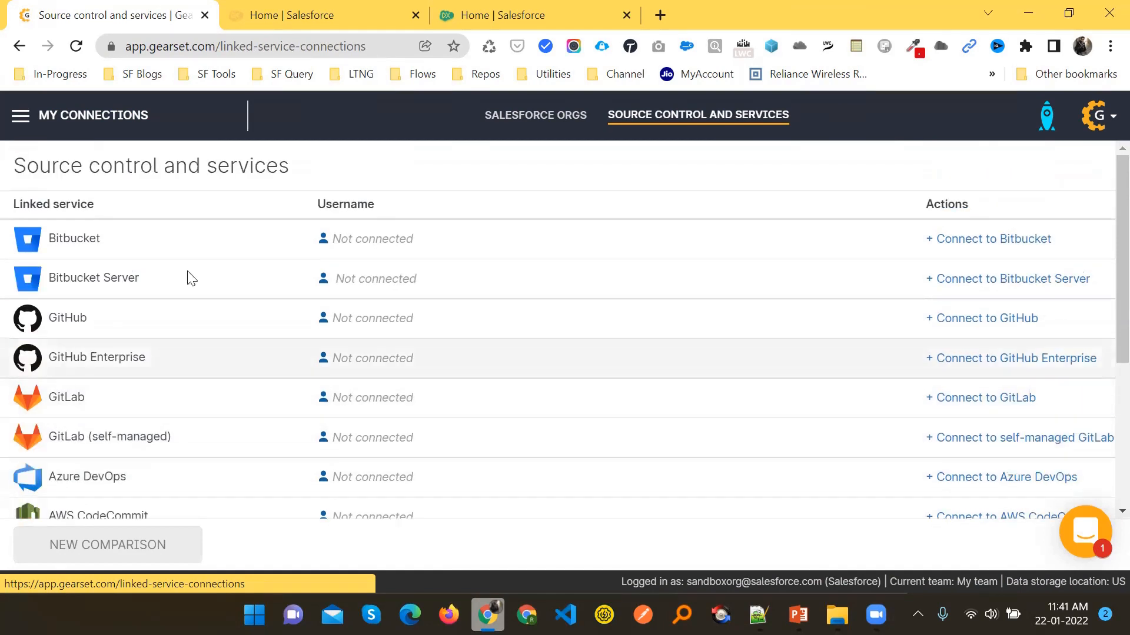
Return to Compare and deploy and set the source to a Salesforce organization using the saved sandbox org connection.
click(21, 115)
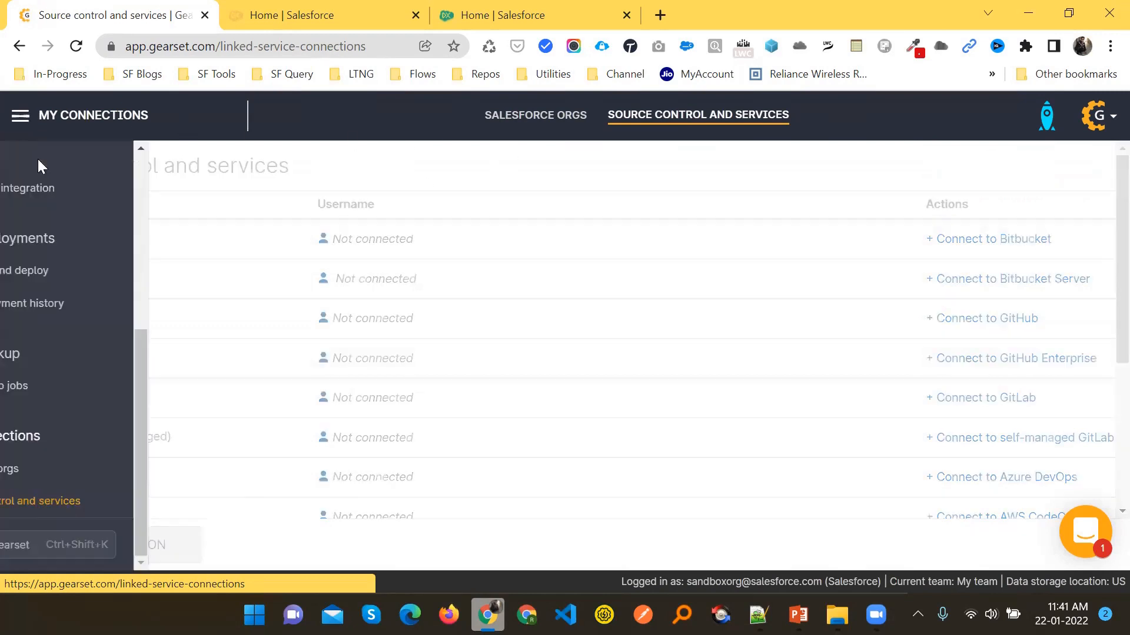
scroll(88, 320, up, 5)
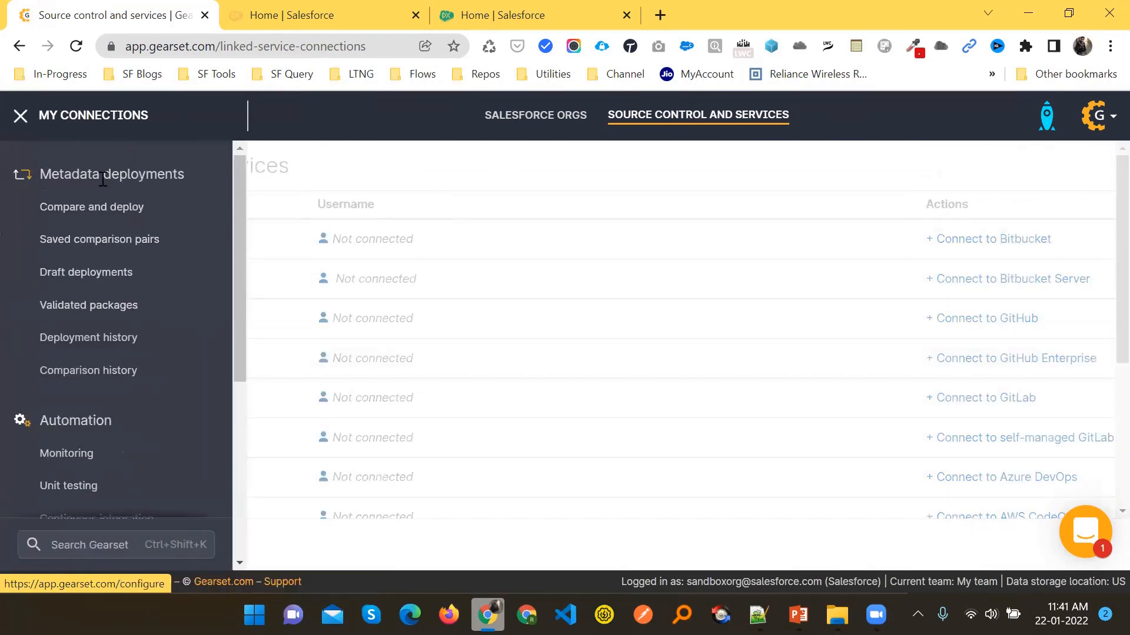
click(143, 222)
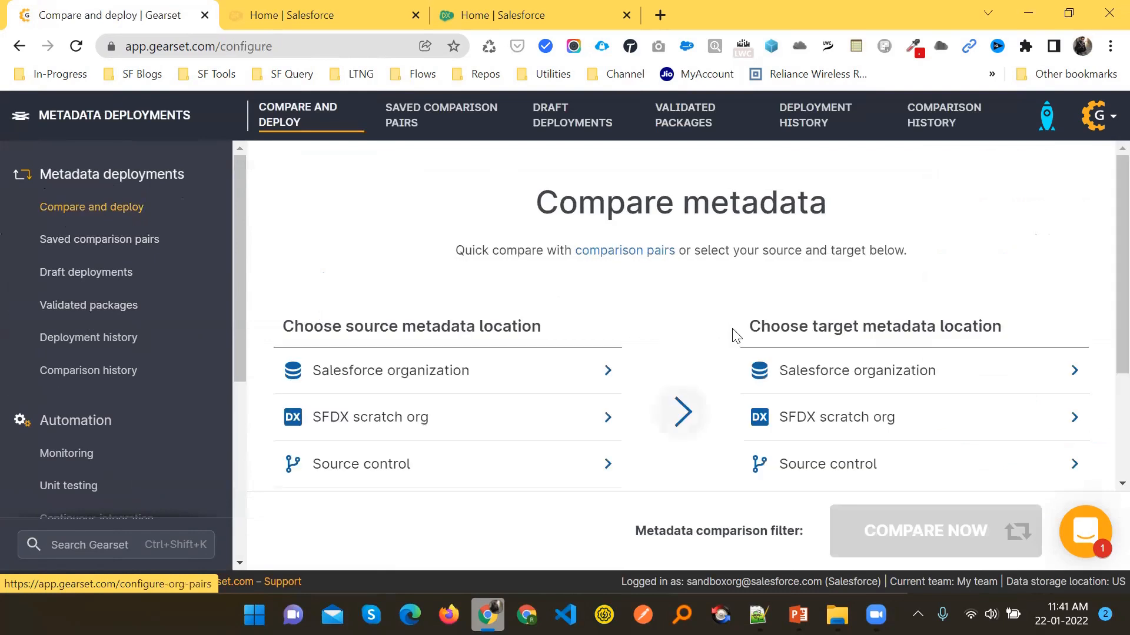
scroll(638, 395, down, 3)
scroll(523, 389, up, 2)
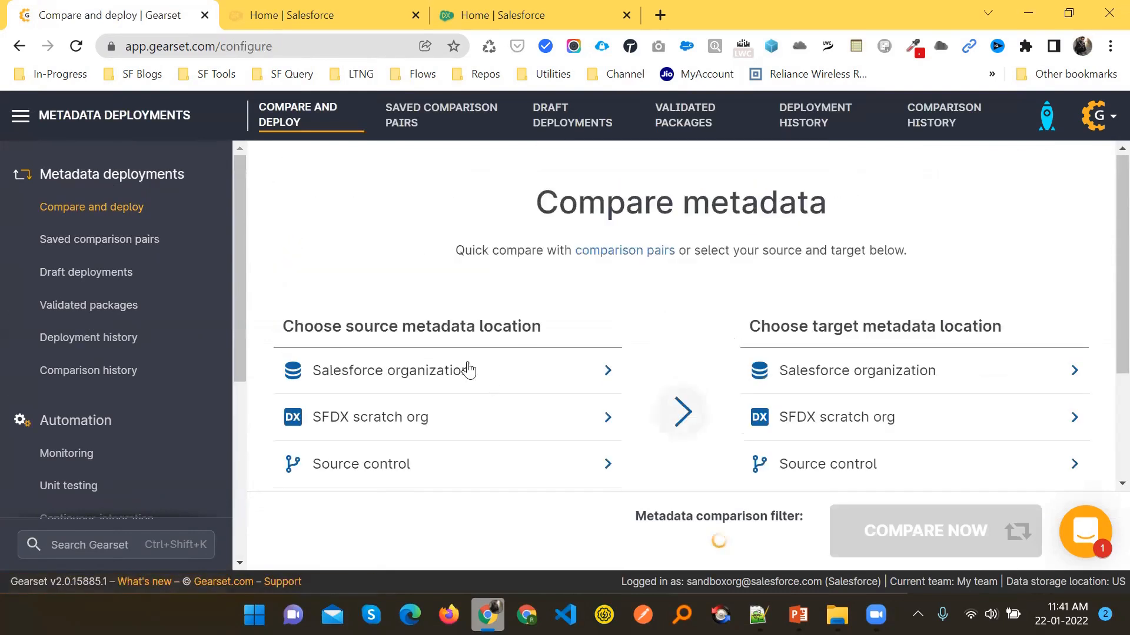
scroll(465, 360, down, 1)
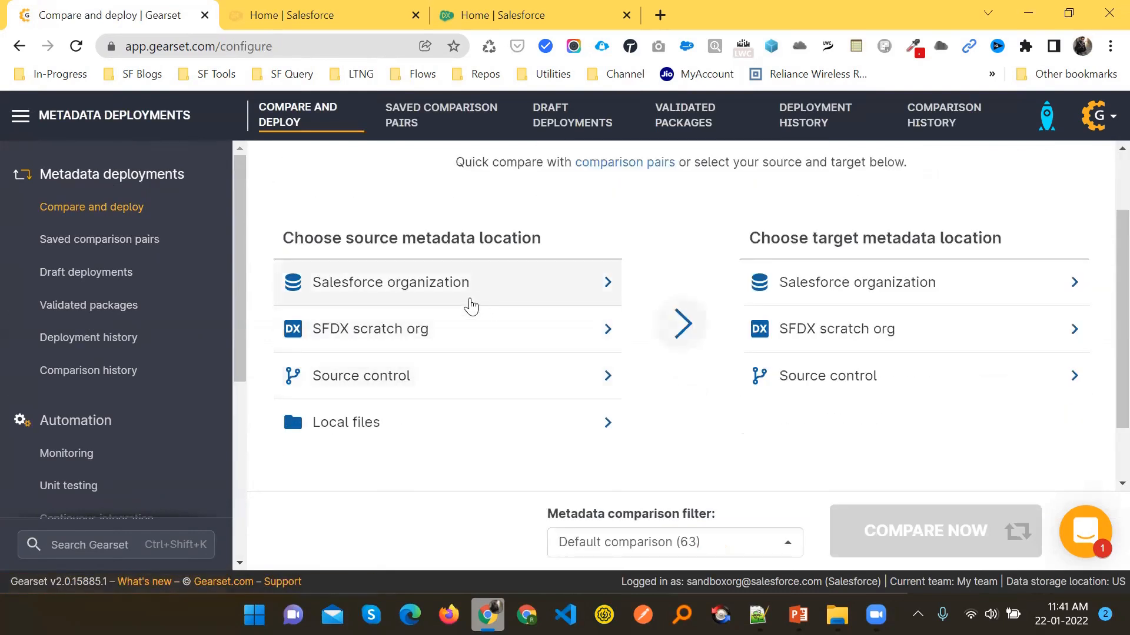
click(469, 301)
click(440, 334)
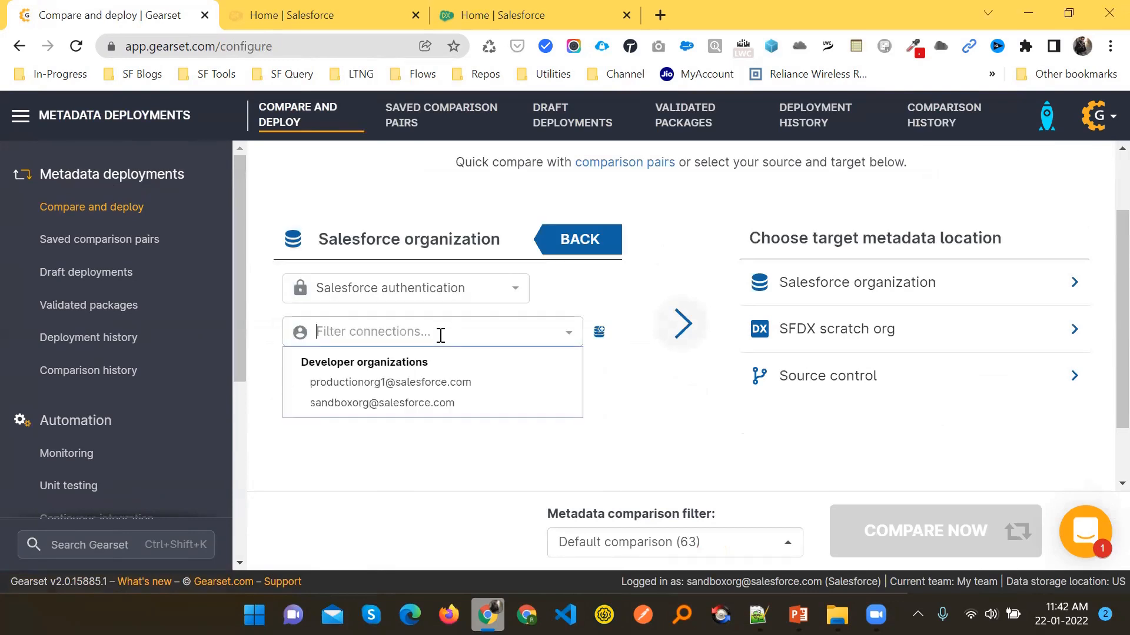
click(411, 403)
Set the comparison target to a Salesforce organization using the same saved sandbox org connection as the source.
click(861, 306)
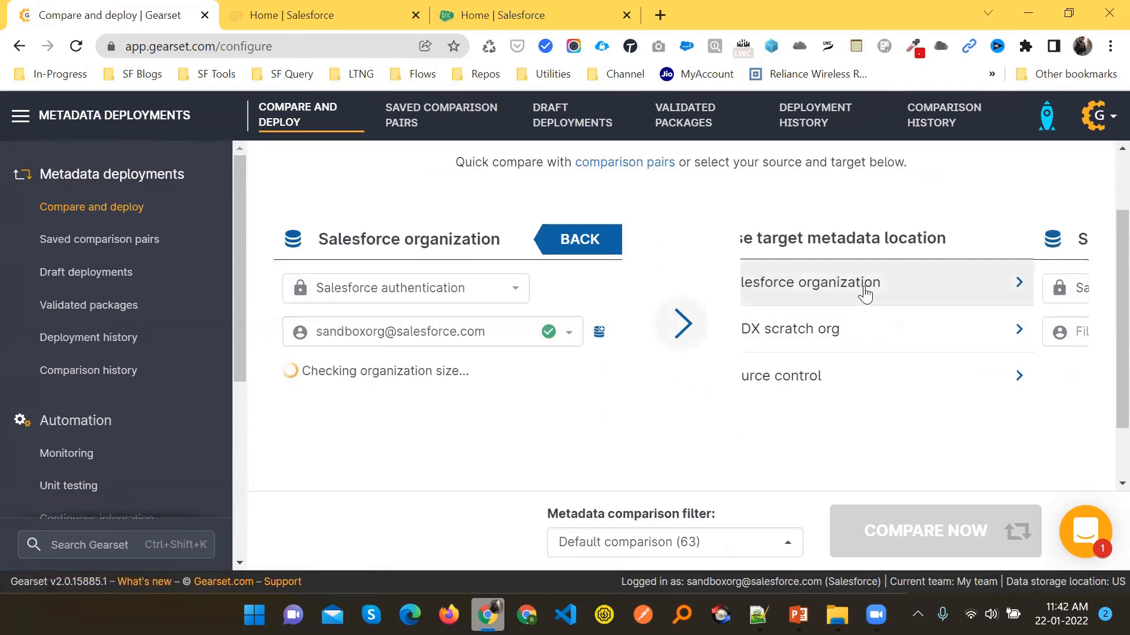
click(839, 335)
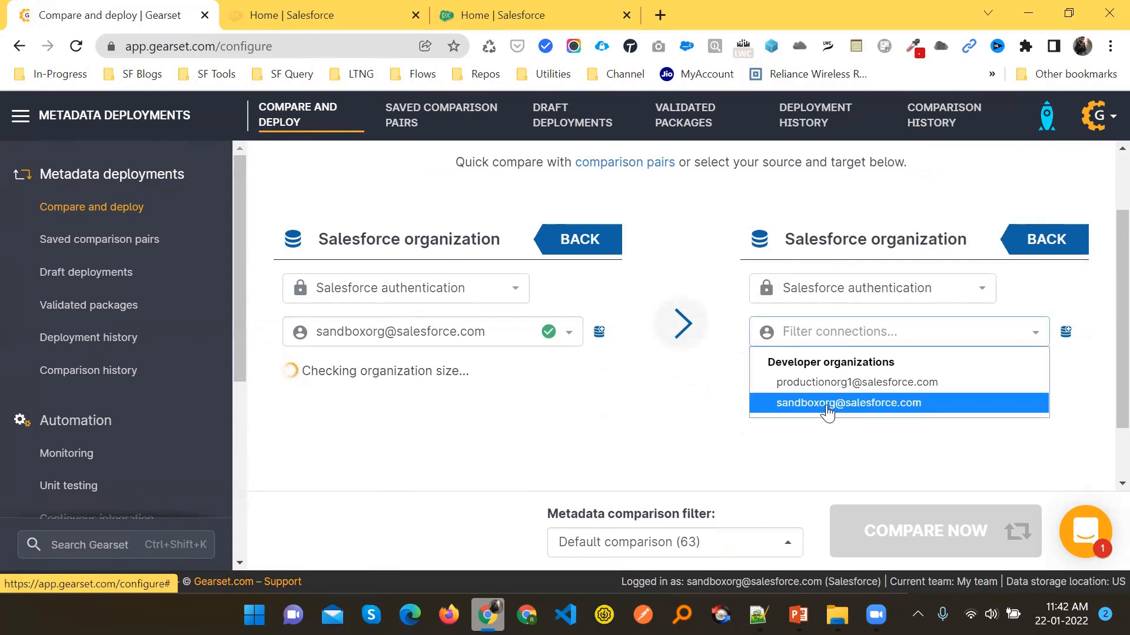
click(827, 406)
scroll(989, 430, down, 1)
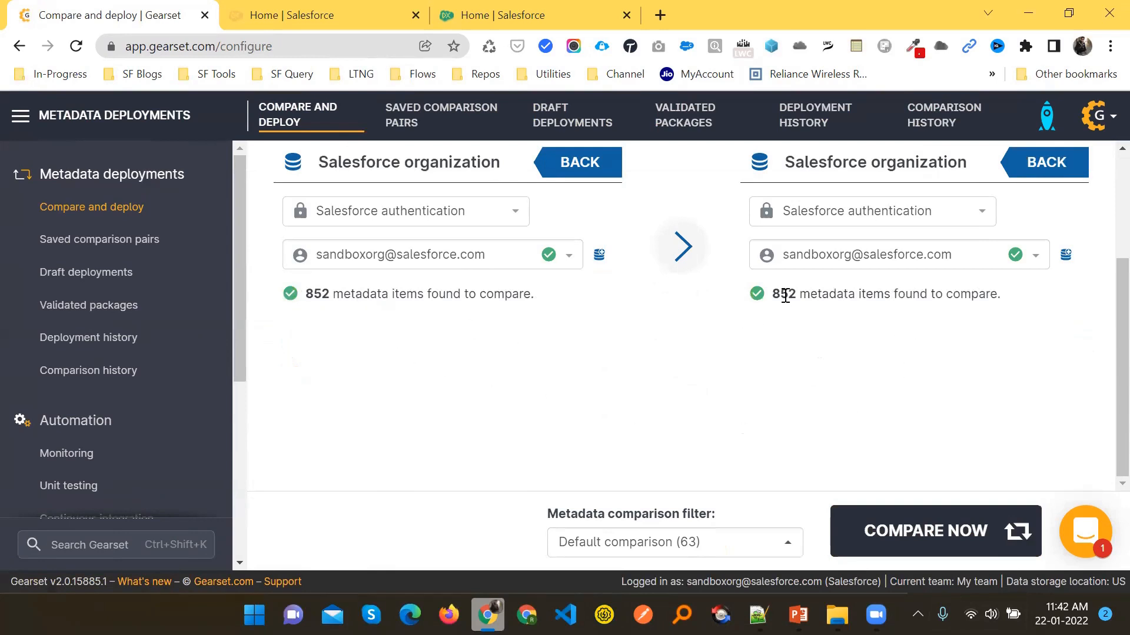
Run the sandbox-to-sandbox comparison with the default comparison filter, check its source and target progress, and cancel it.
drag(772, 295, 1053, 301)
click(952, 522)
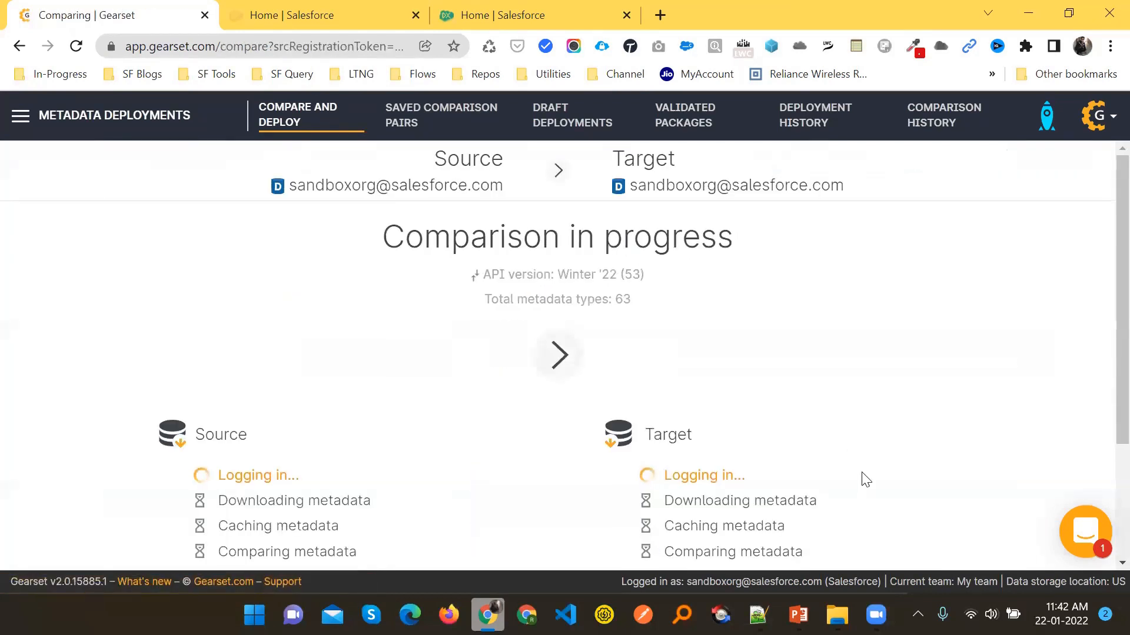
scroll(848, 417, down, 1)
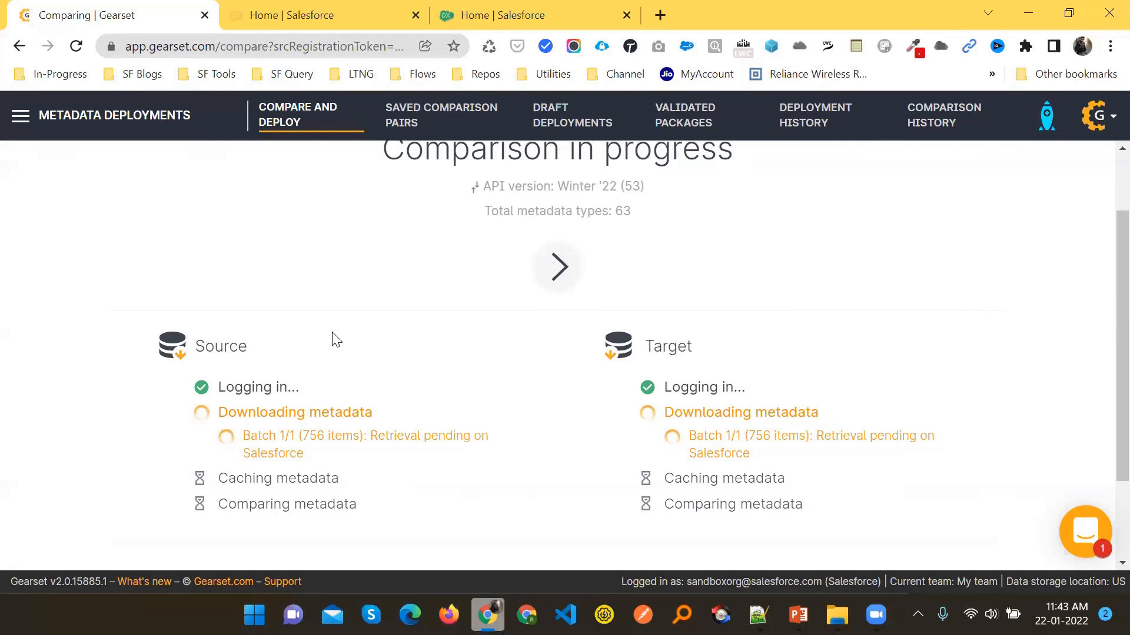
scroll(508, 390, down, 2)
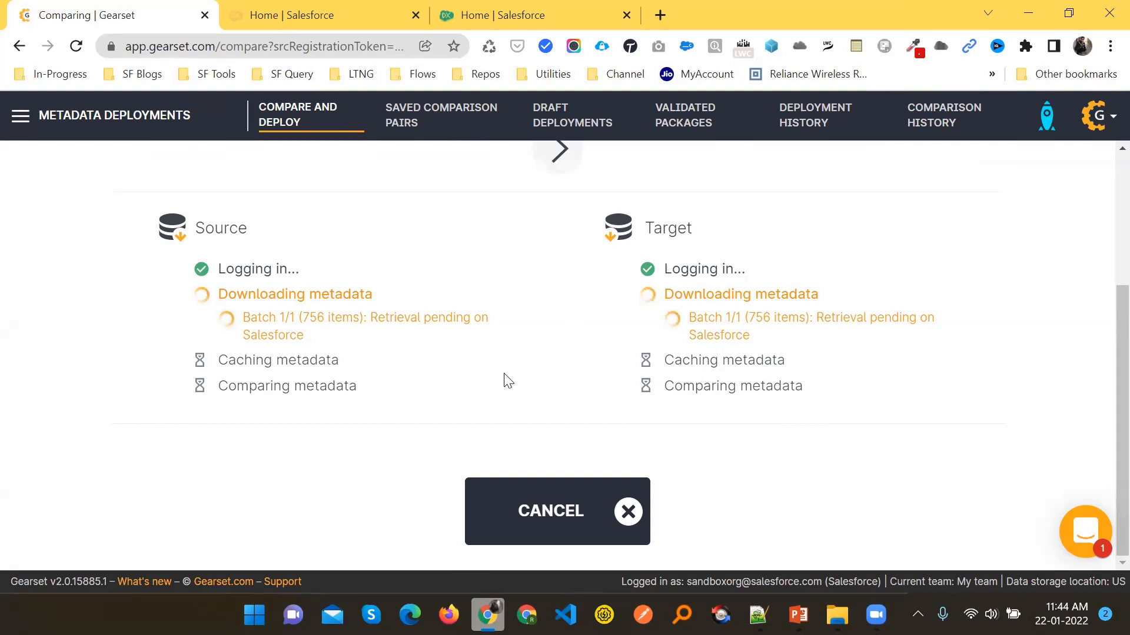
scroll(196, 220, up, 3)
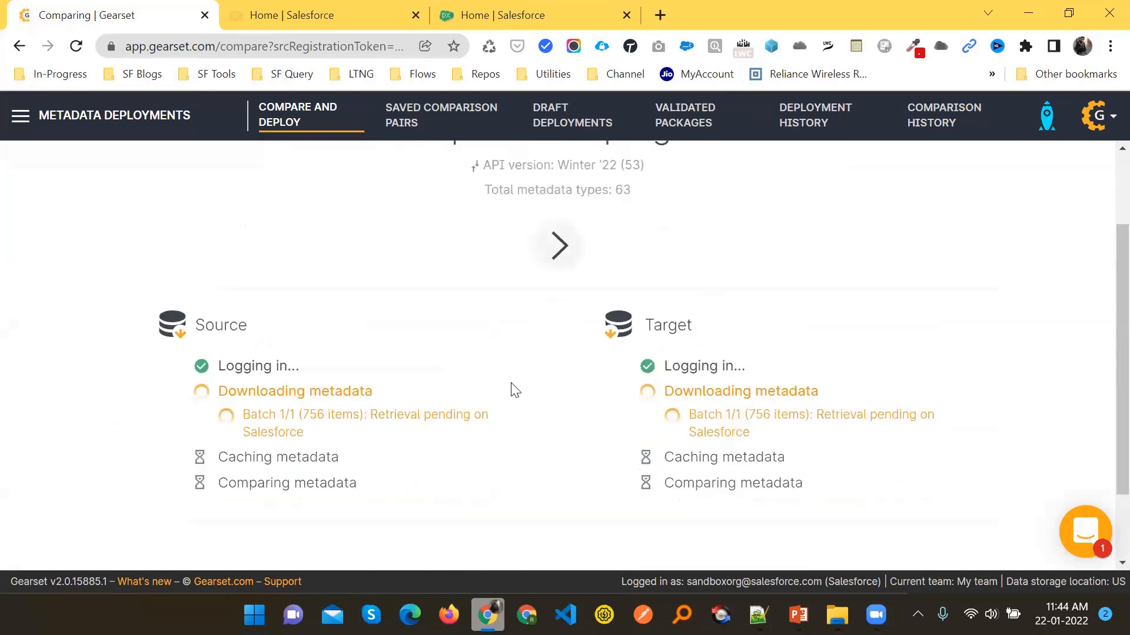
scroll(514, 389, down, 3)
click(555, 500)
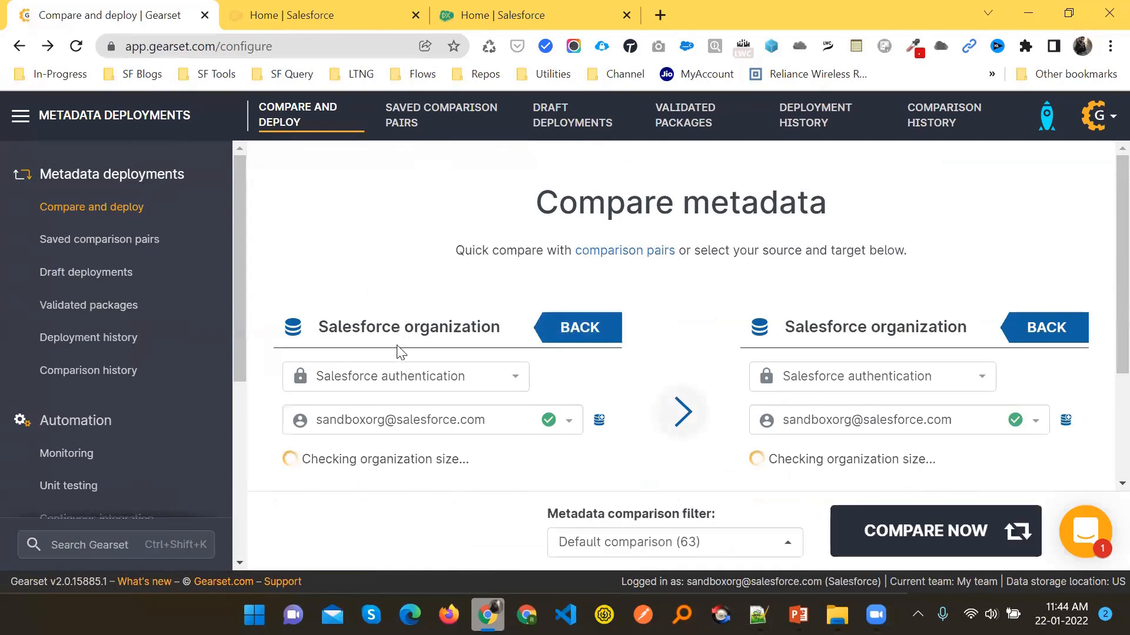
Open the saved comparison pairs page of the metadata deployments area.
scroll(514, 352, down, 2)
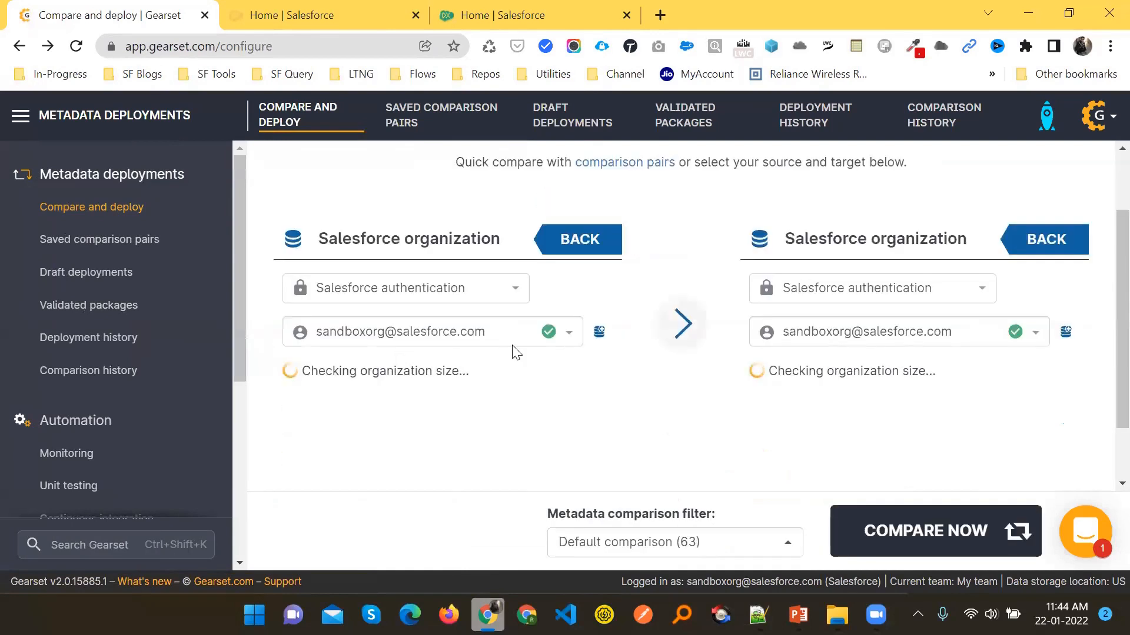
click(74, 243)
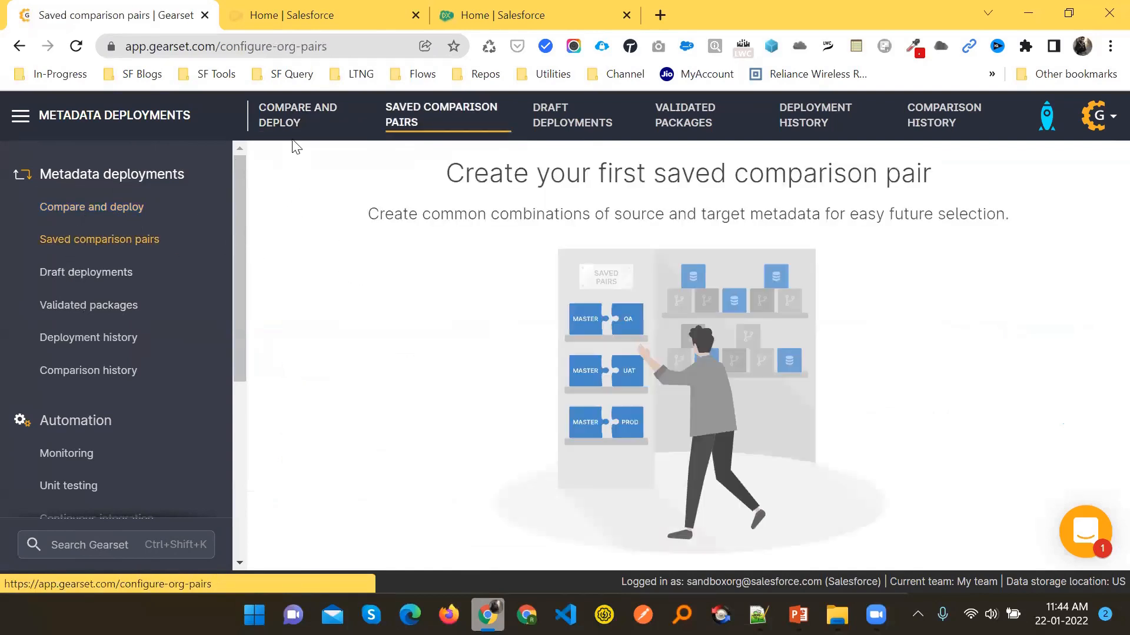
Return to Compare and deploy and choose a Salesforce organization as source, using the saved sandbox org connection.
click(93, 211)
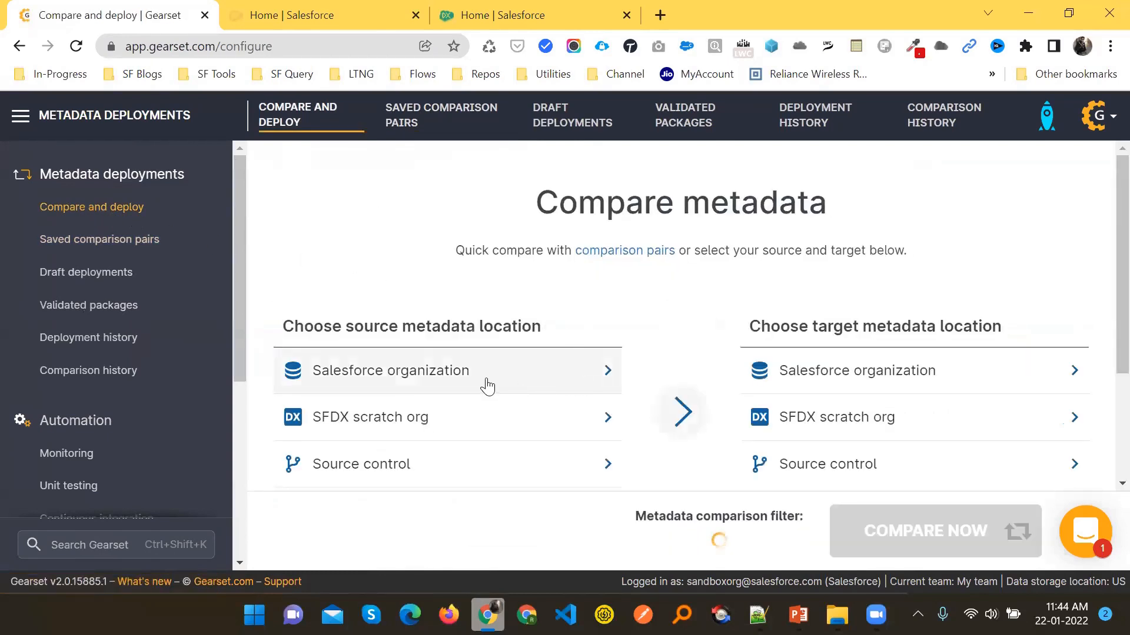
scroll(488, 386, down, 3)
click(438, 222)
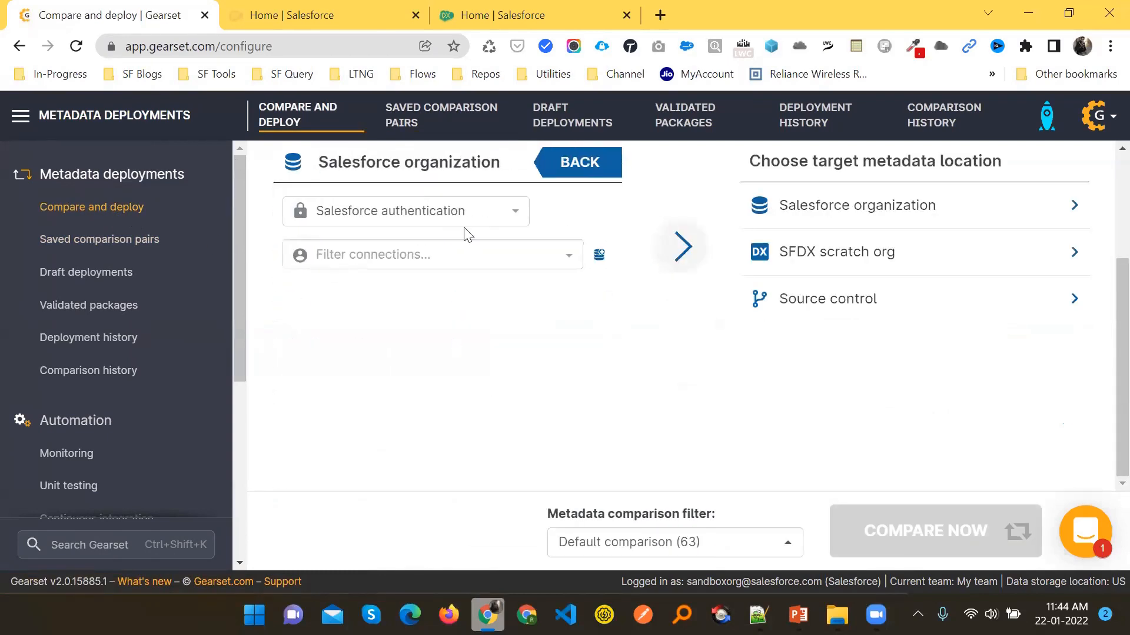
click(397, 255)
click(376, 327)
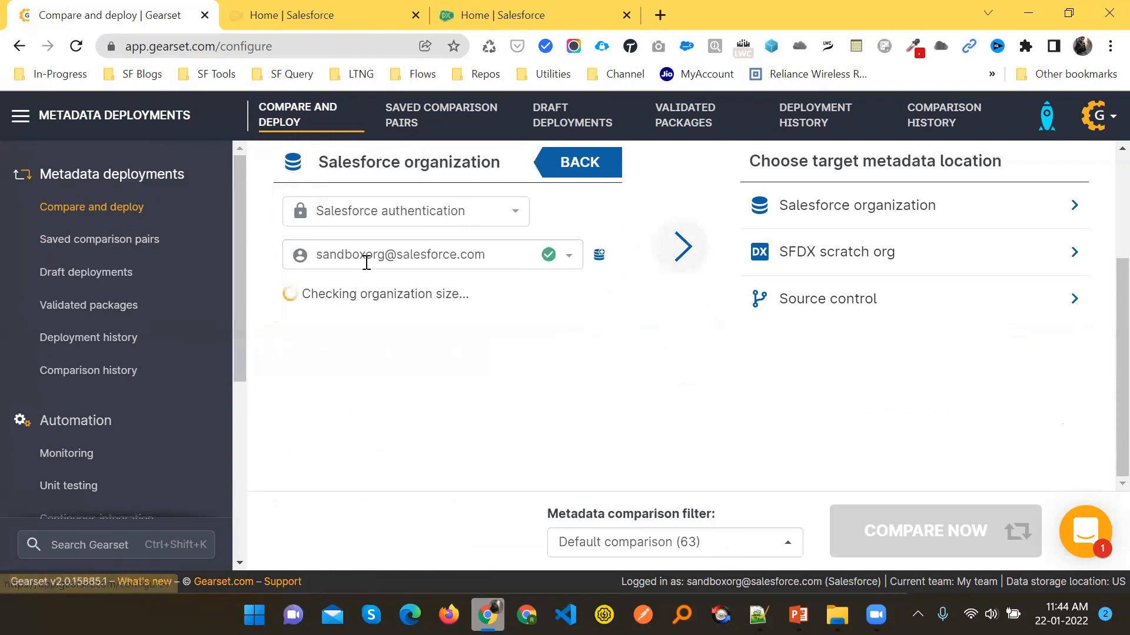
Set the comparison target to a Salesforce organization using the saved production org connection.
click(849, 215)
click(845, 258)
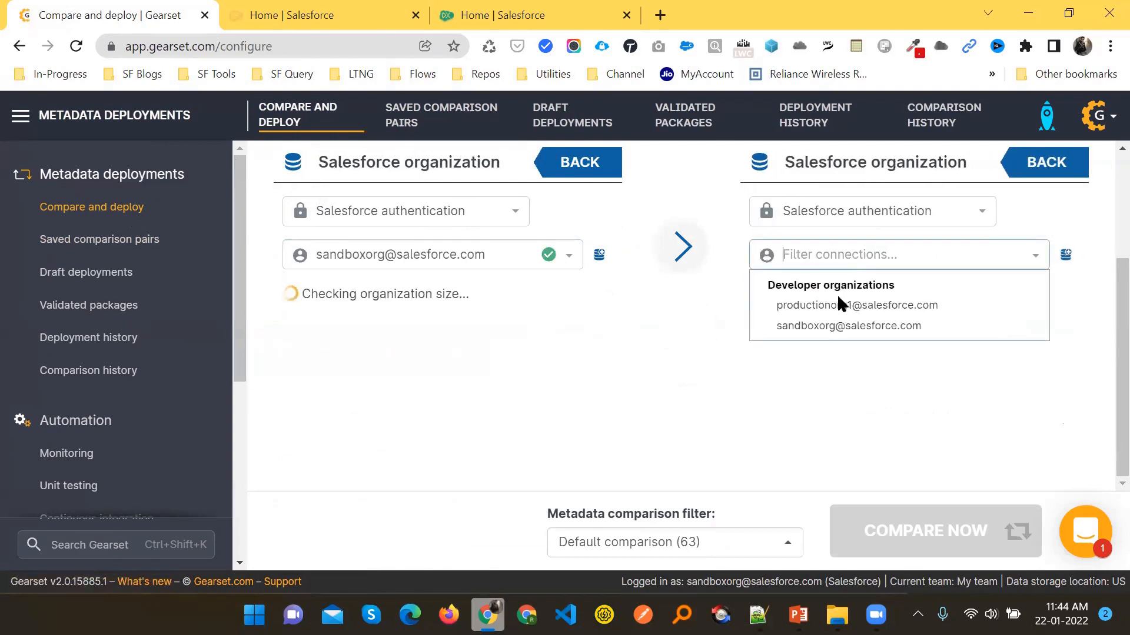
click(838, 305)
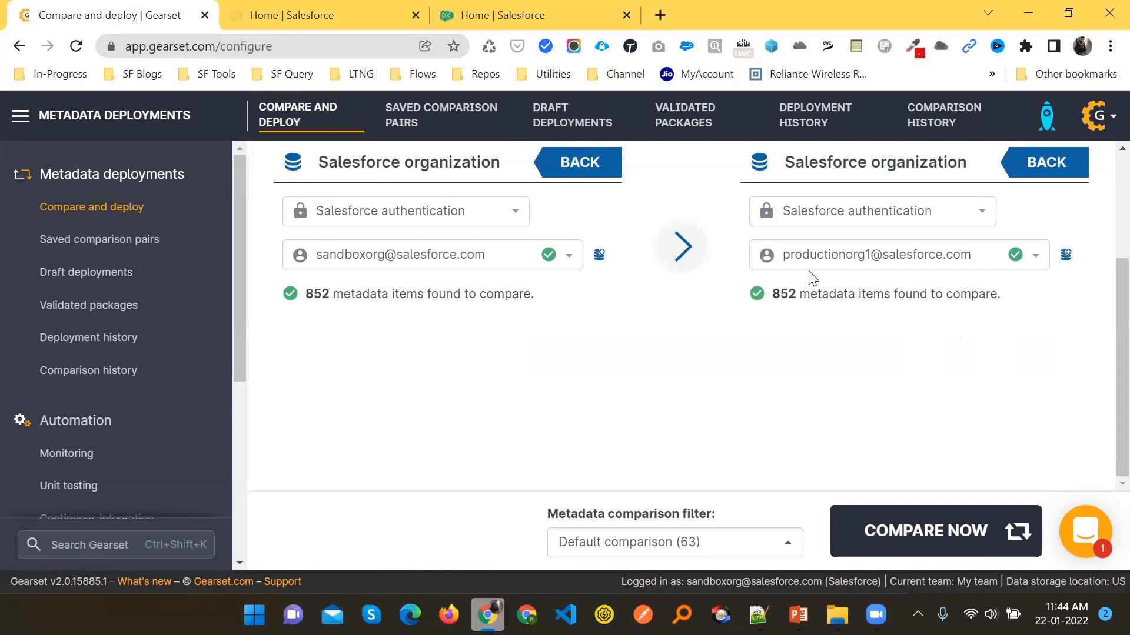
Run the sandbox-to-production comparison with the default comparison filter and follow its source and target progress.
click(915, 526)
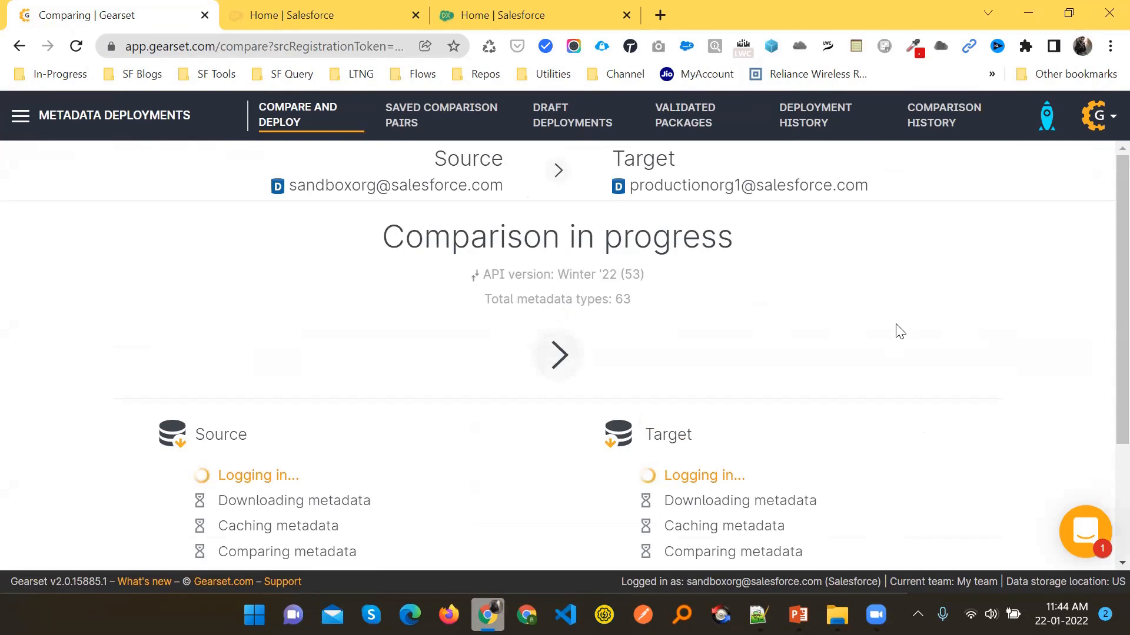
scroll(900, 332, down, 1)
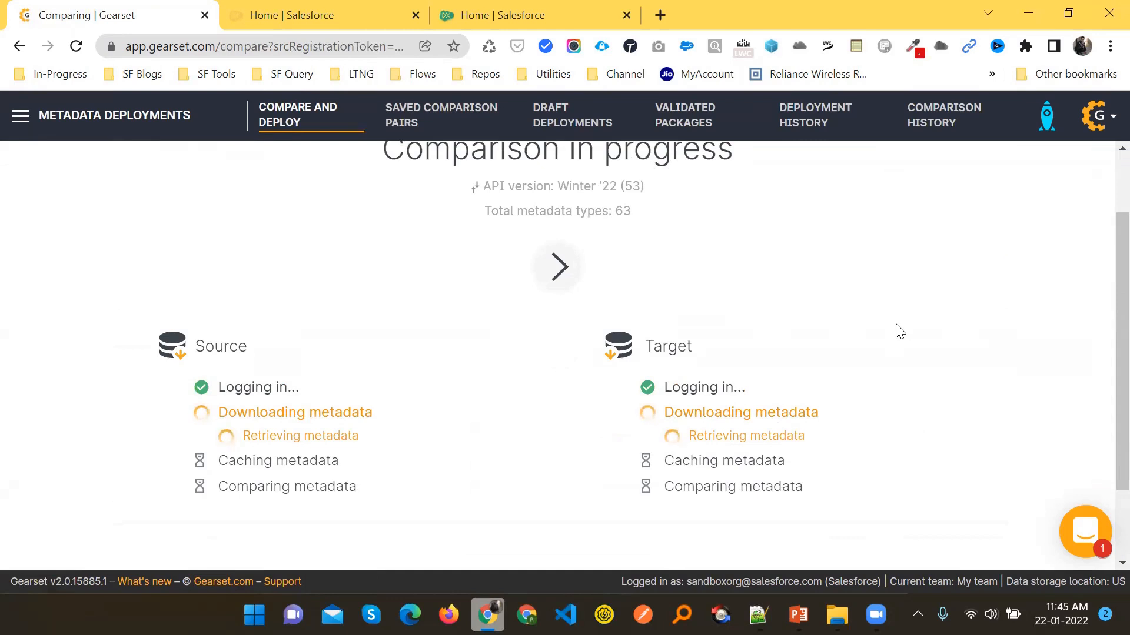
scroll(902, 333, up, 2)
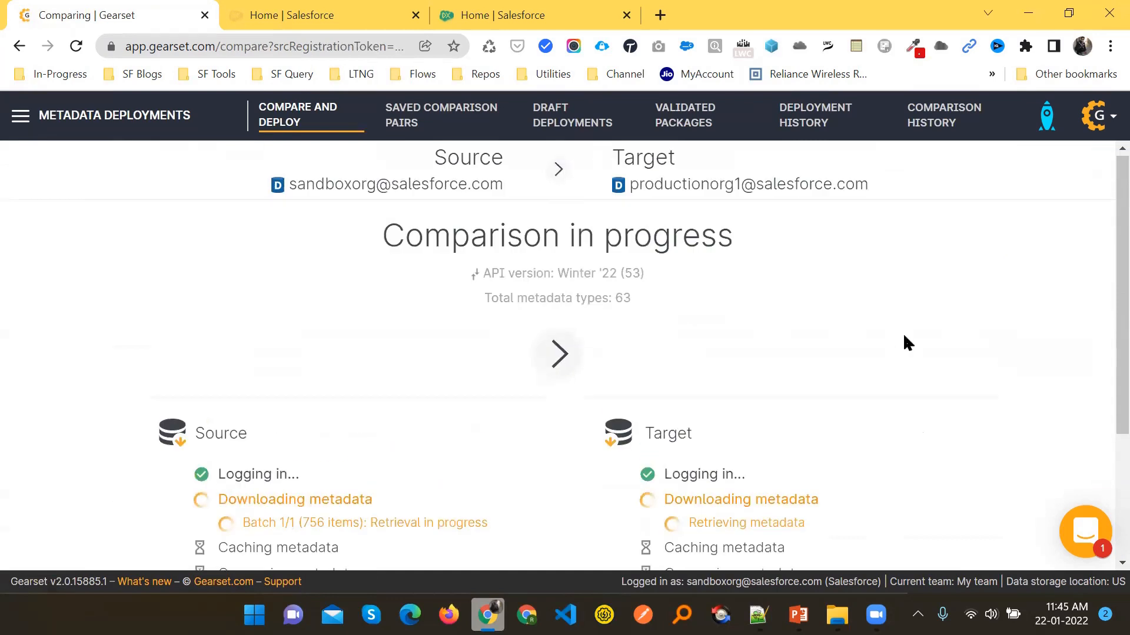
drag(291, 183, 504, 182)
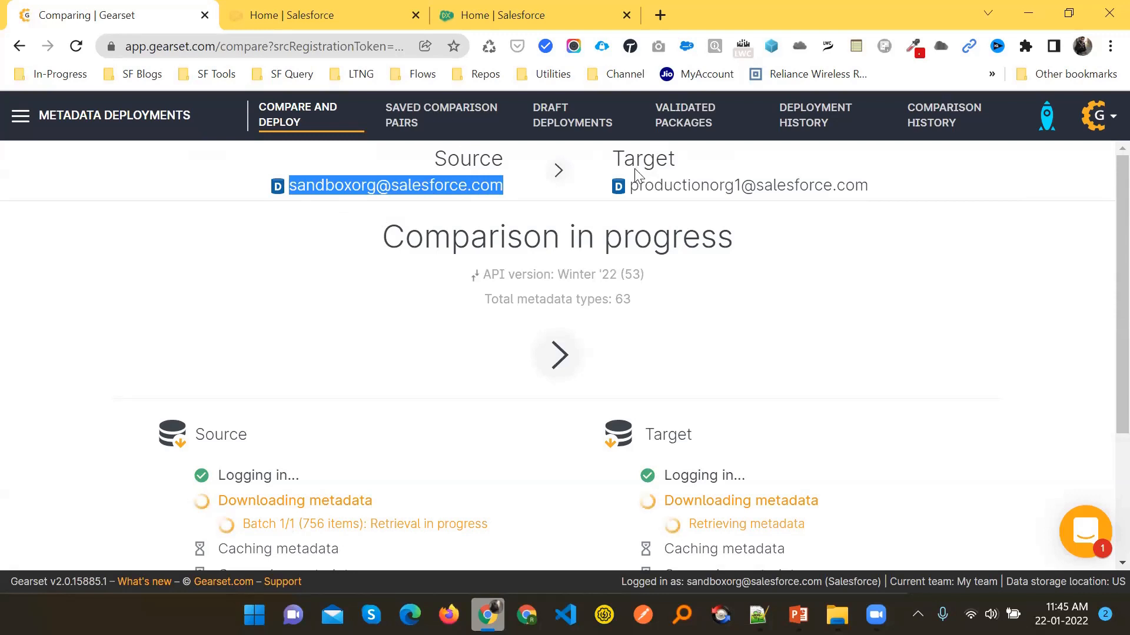
drag(631, 184, 801, 186)
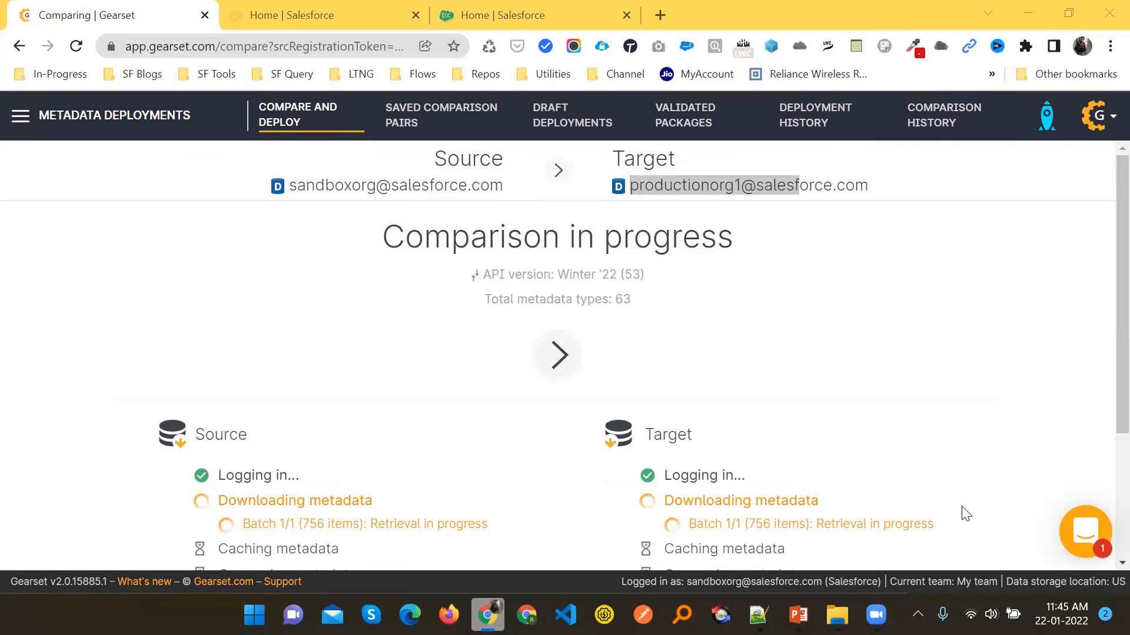
scroll(906, 379, down, 3)
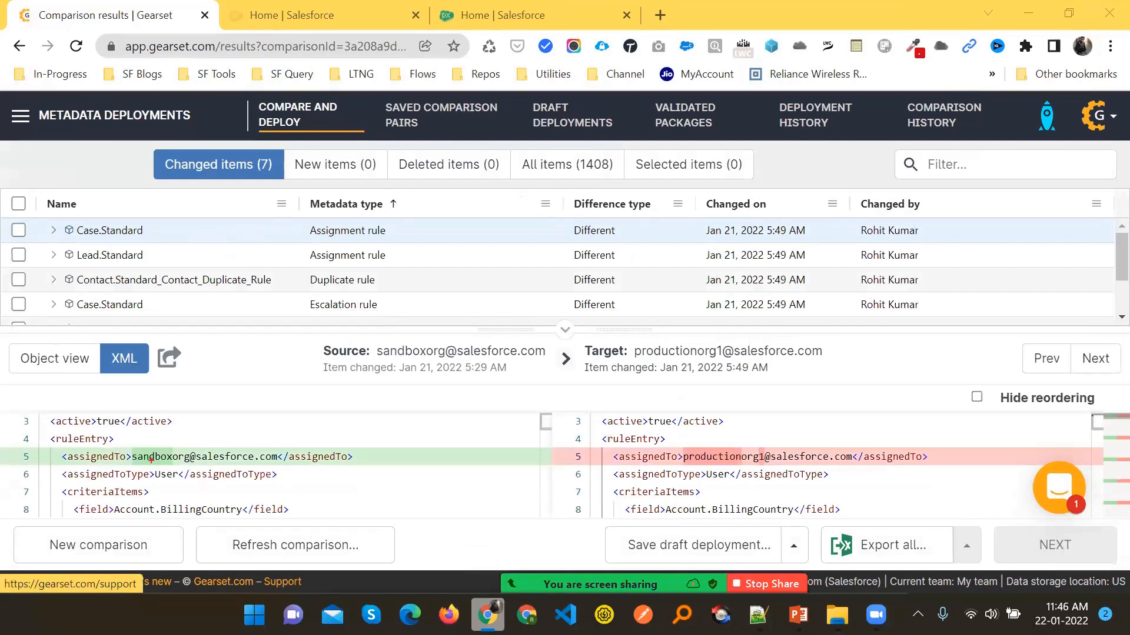
mouse_move(53, 446)
mouse_down()
mouse_move(259, 471)
mouse_move(378, 469)
mouse_up()
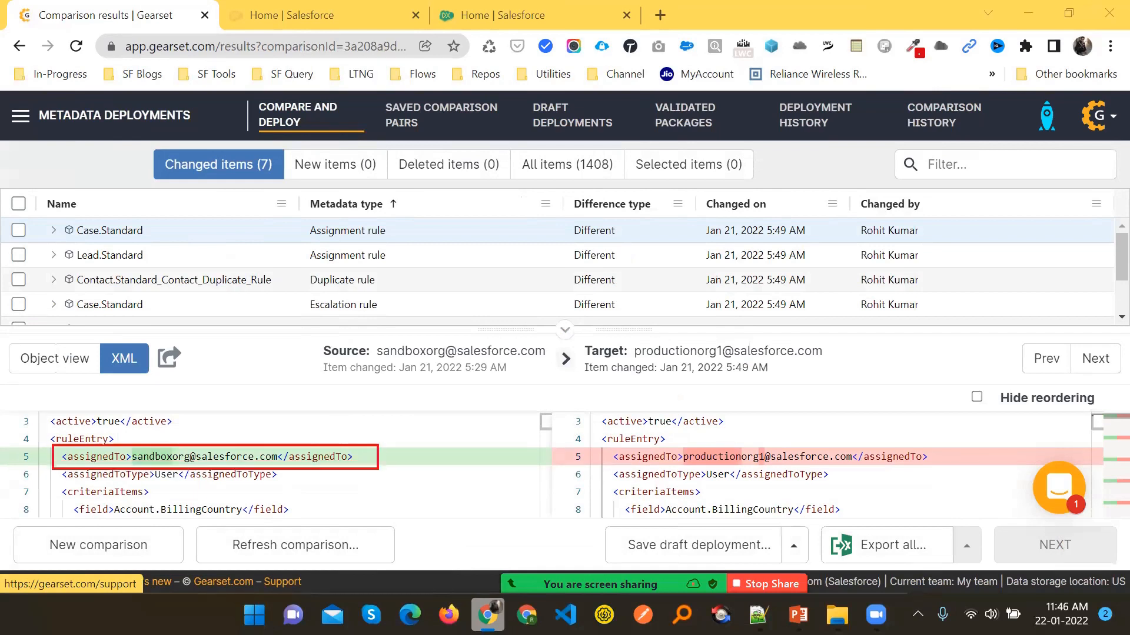
mouse_move(601, 441)
mouse_down()
mouse_move(632, 466)
mouse_move(948, 469)
mouse_up()
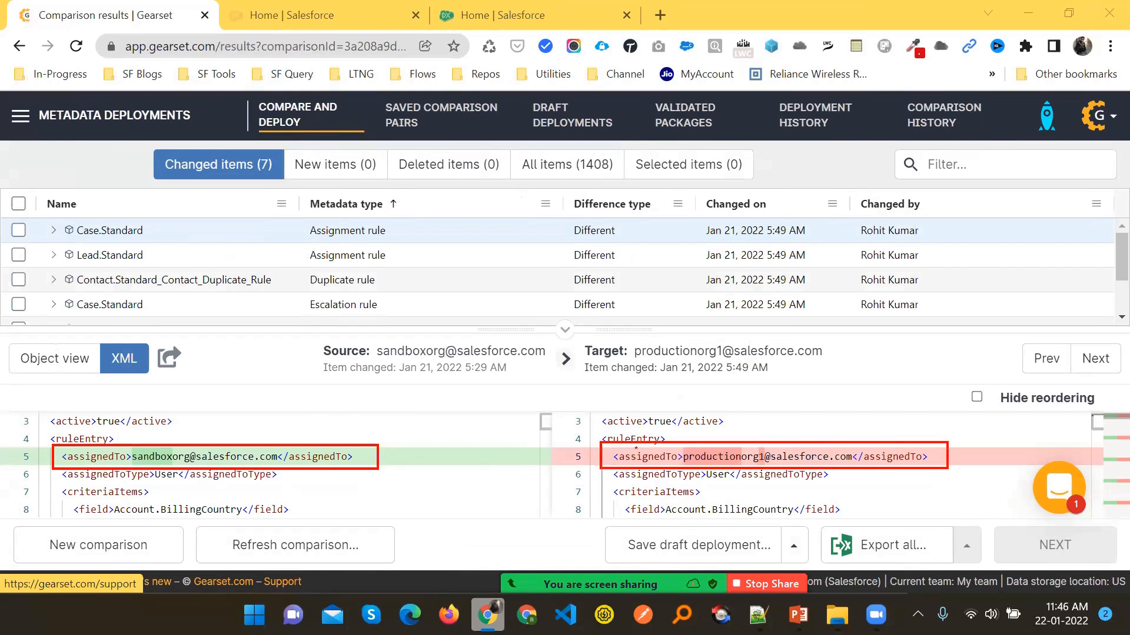
drag(318, 456, 396, 430)
drag(209, 364, 398, 355)
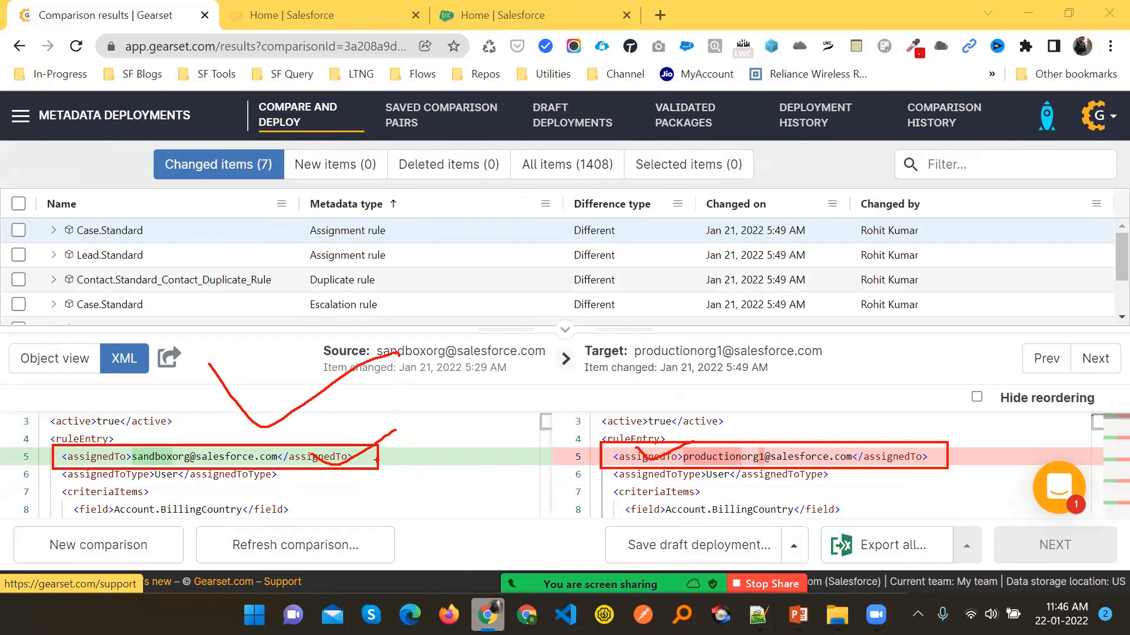
drag(764, 435, 811, 413)
mouse_move(408, 418)
mouse_down()
mouse_move(414, 465)
mouse_move(464, 478)
mouse_up()
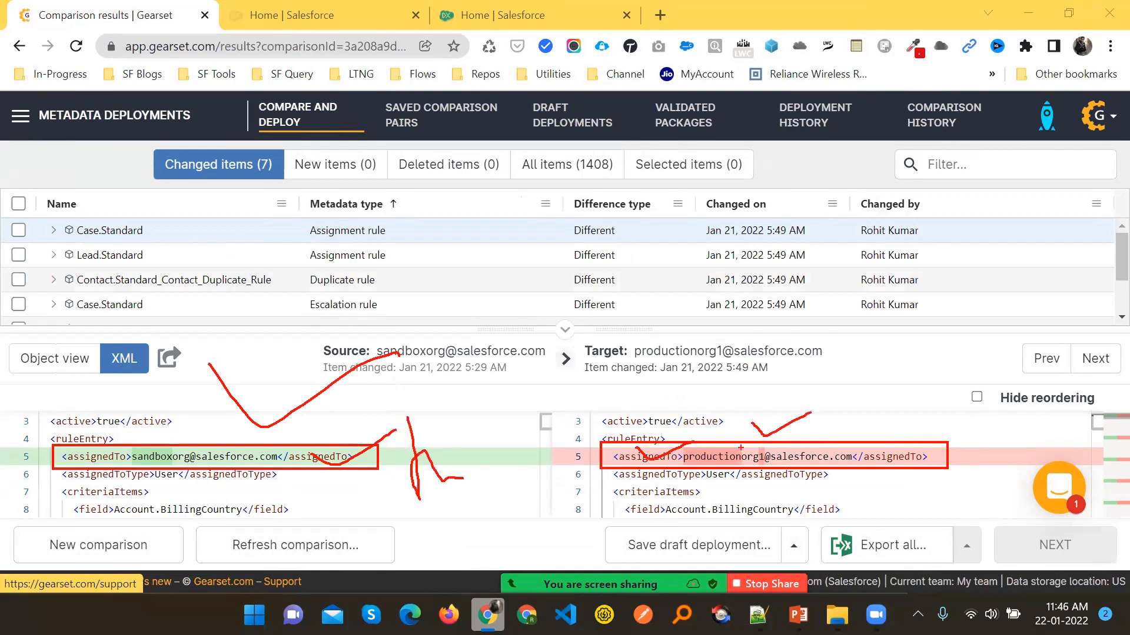
drag(838, 436, 897, 433)
key(Escape)
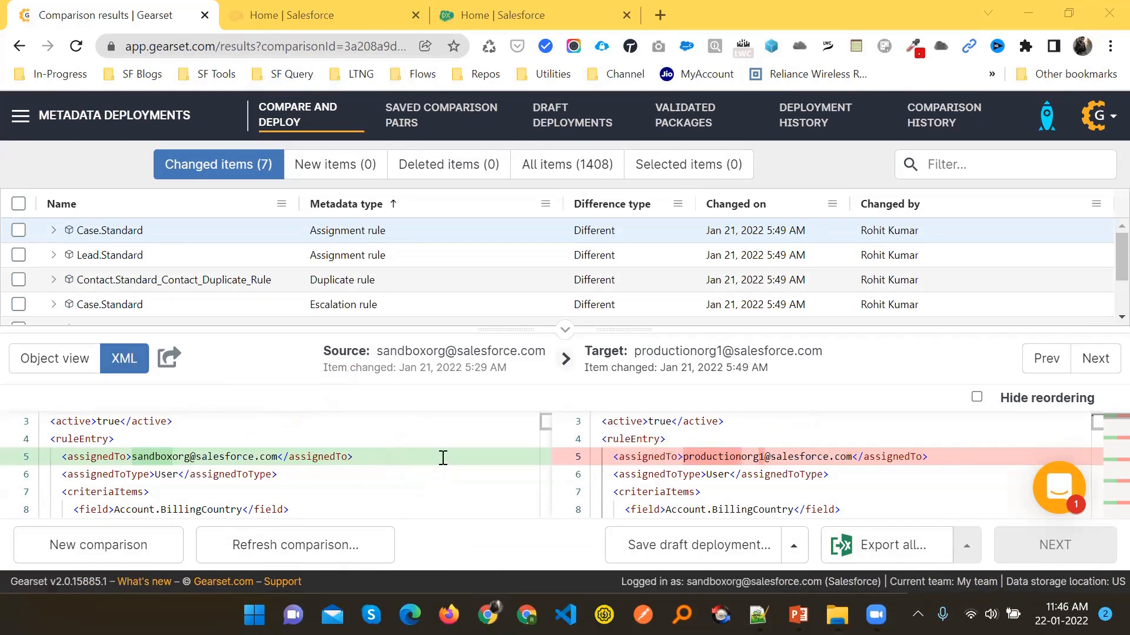
Examine the remaining XML differences of the Case.Standard assignment rule between source and target.
scroll(392, 464, down, 8)
scroll(404, 476, down, 4)
scroll(282, 465, up, 2)
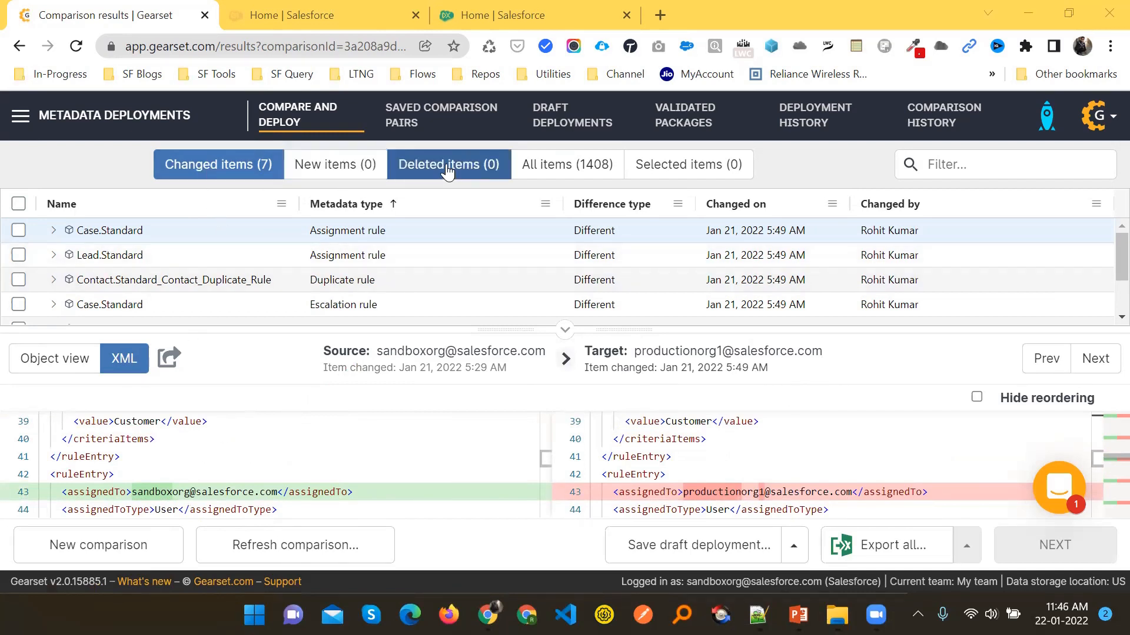
Browse the list of all compared metadata items and check the list of selected items.
click(557, 174)
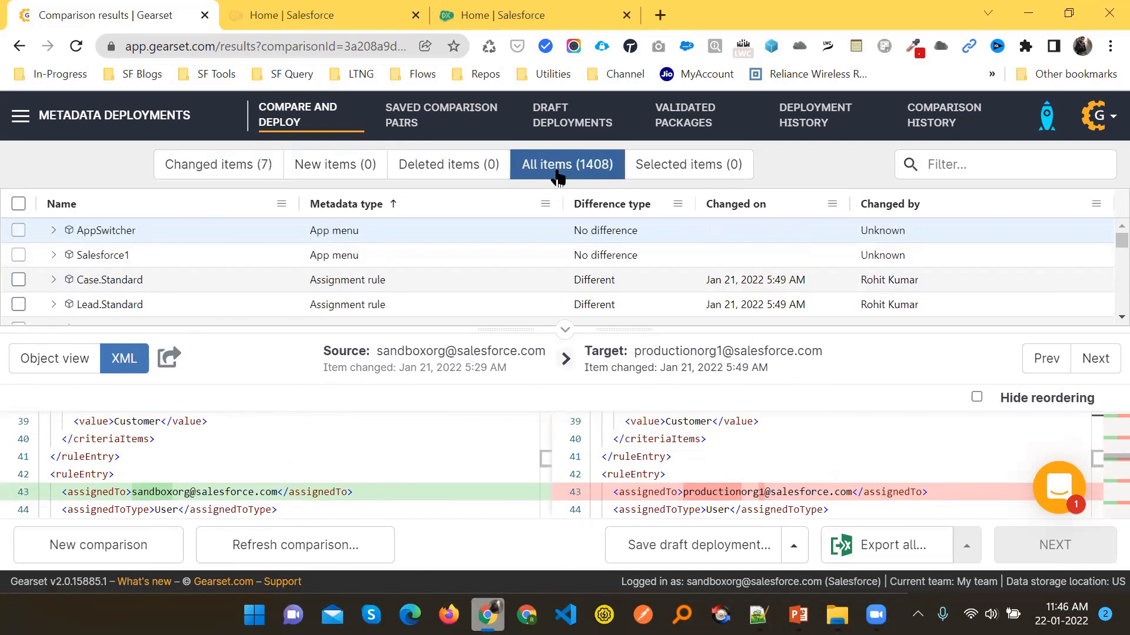
scroll(190, 280, down, 10)
scroll(198, 277, down, 10)
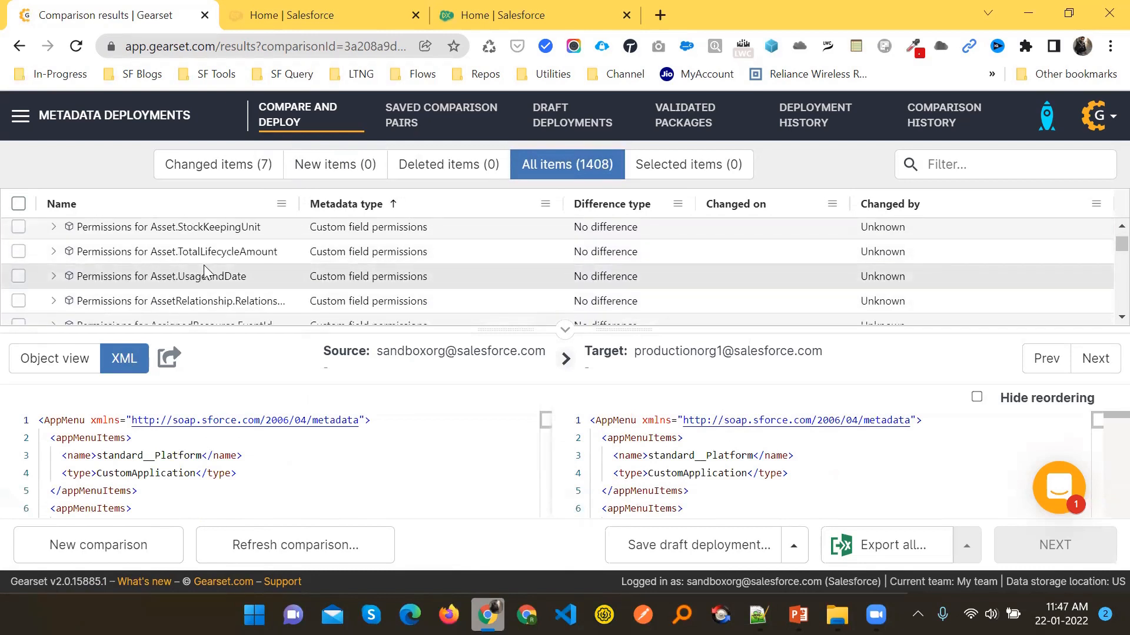
click(699, 176)
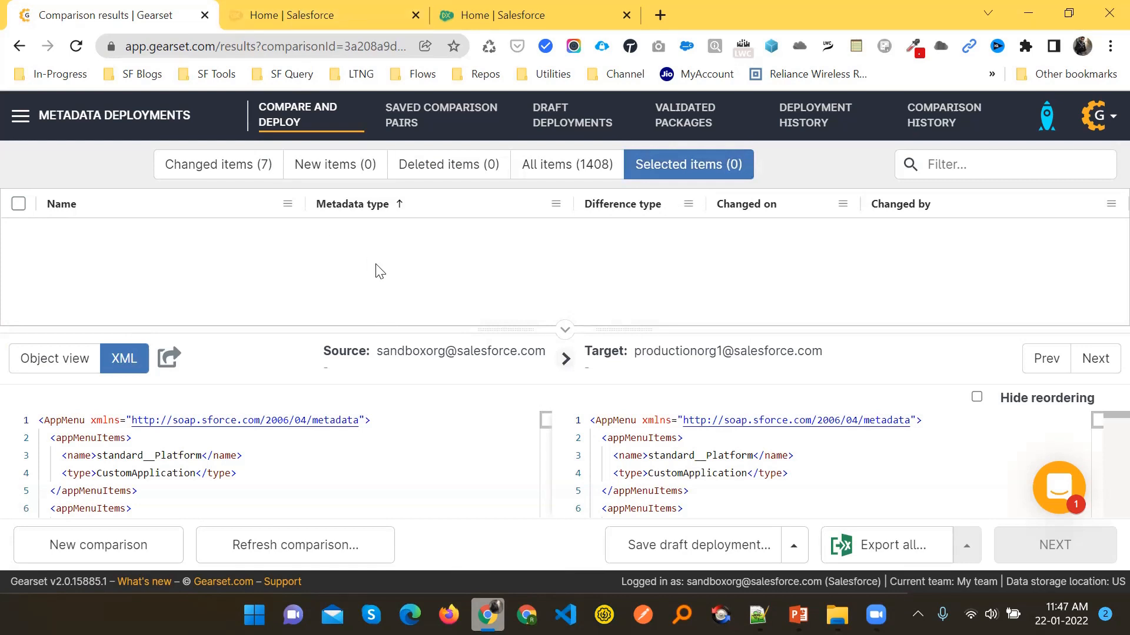
Switch to the Salesforce org next to the Gearset results and open Object Manager in its Setup.
click(316, 24)
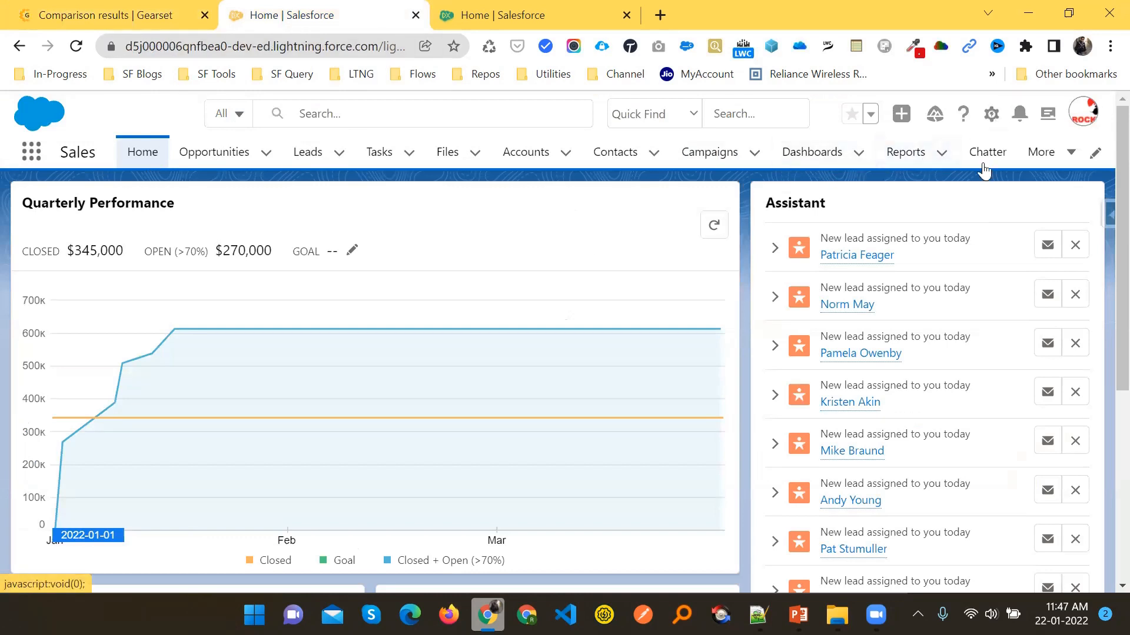
click(991, 114)
click(915, 161)
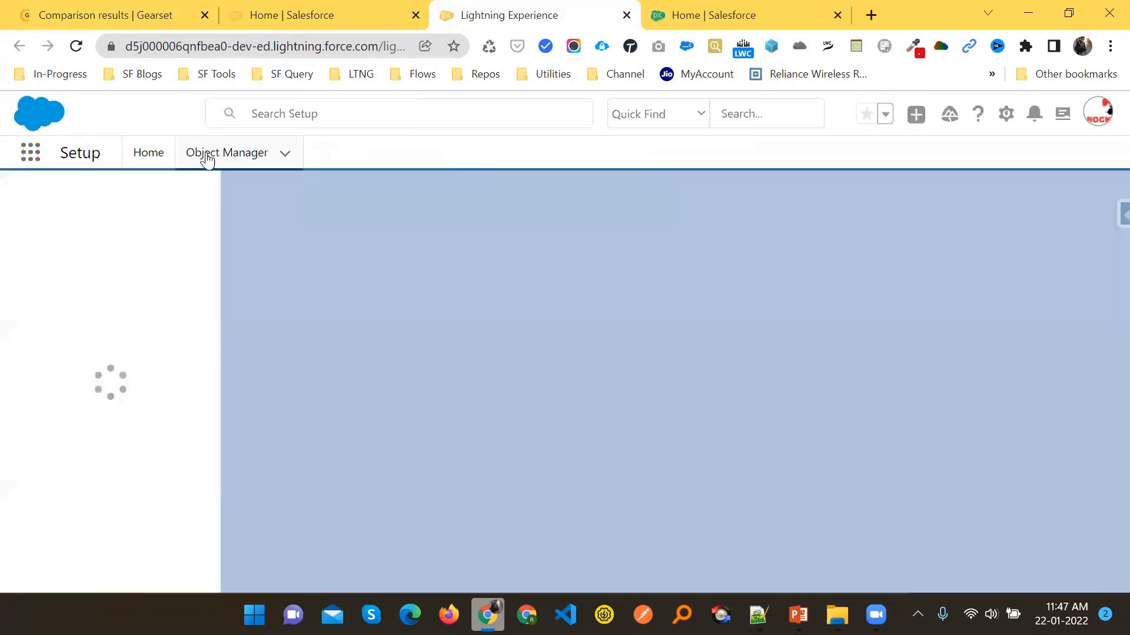
click(207, 157)
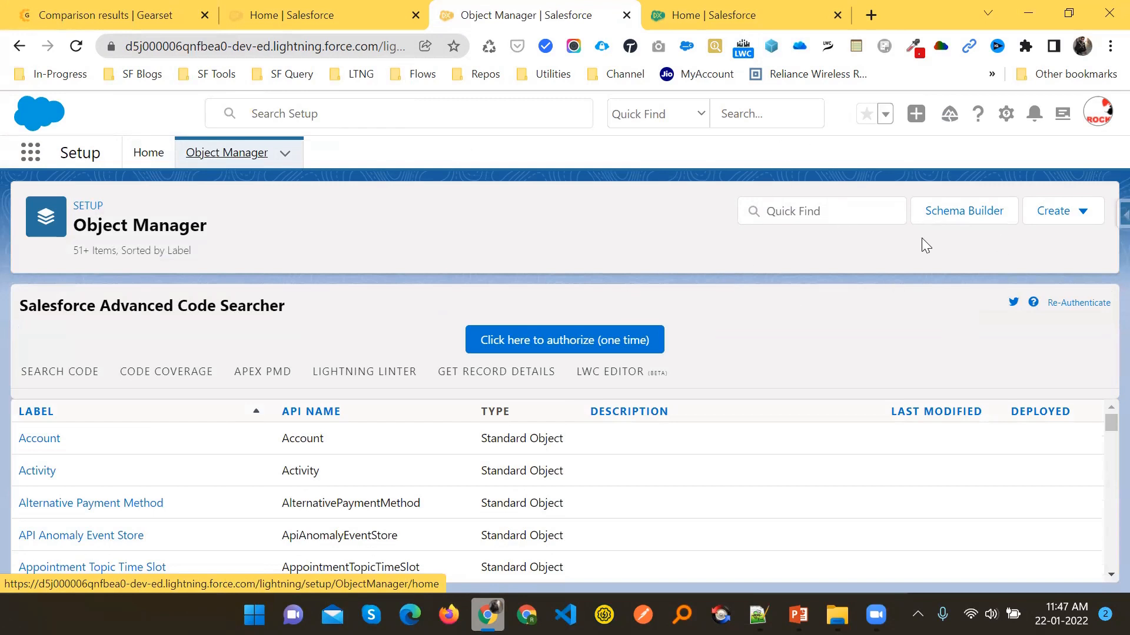
Start a new custom object with the label Demo and the plural label Demos.
click(1081, 224)
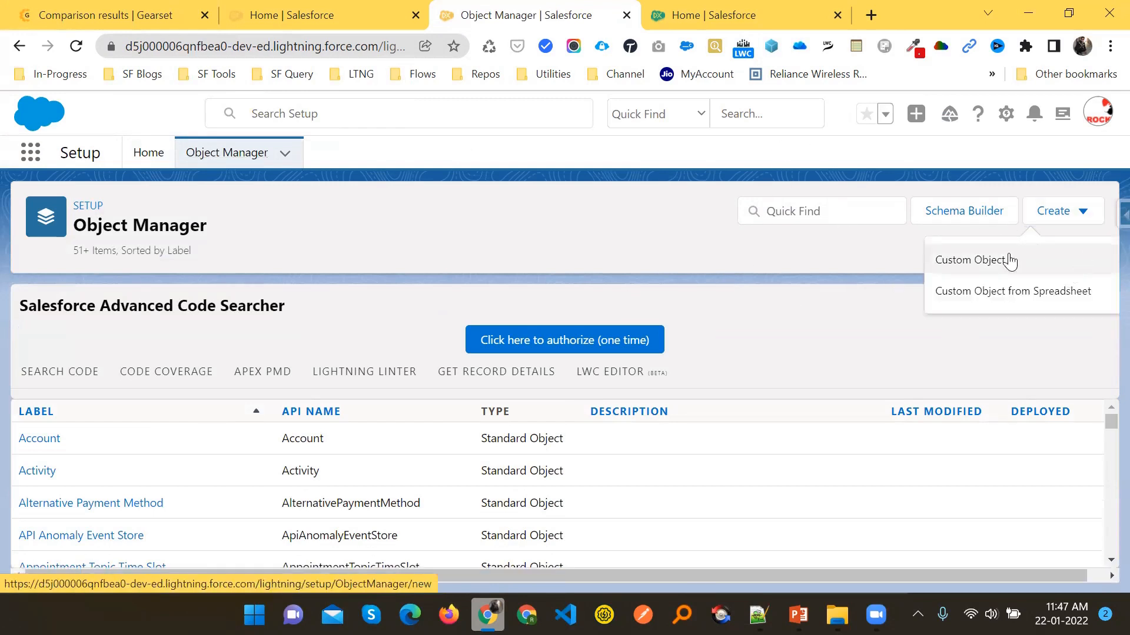
click(964, 262)
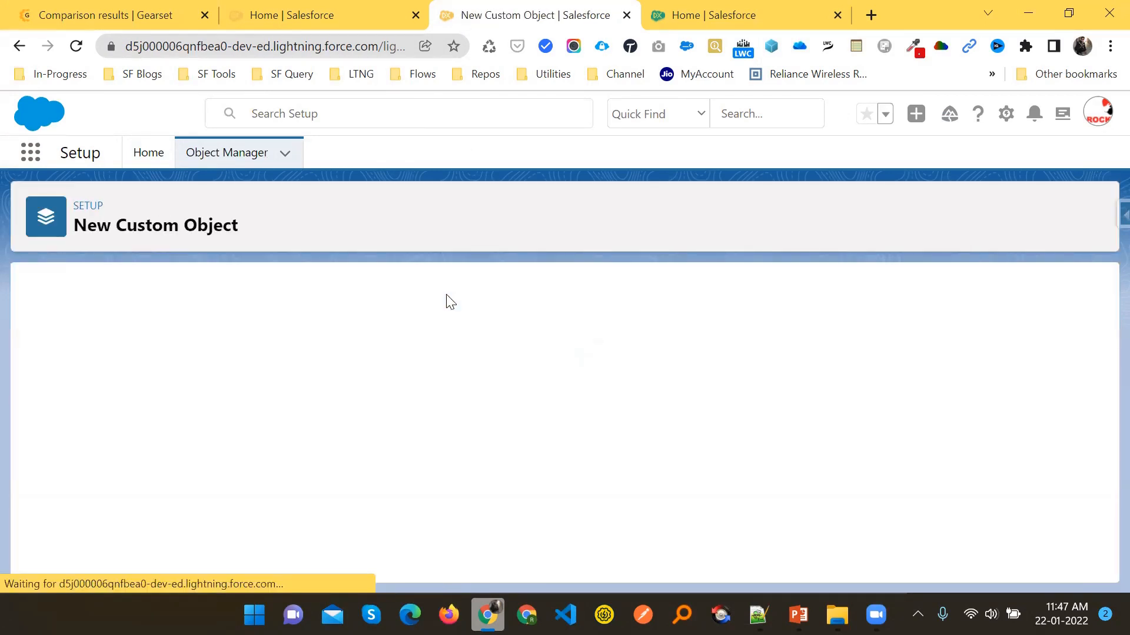
click(256, 436)
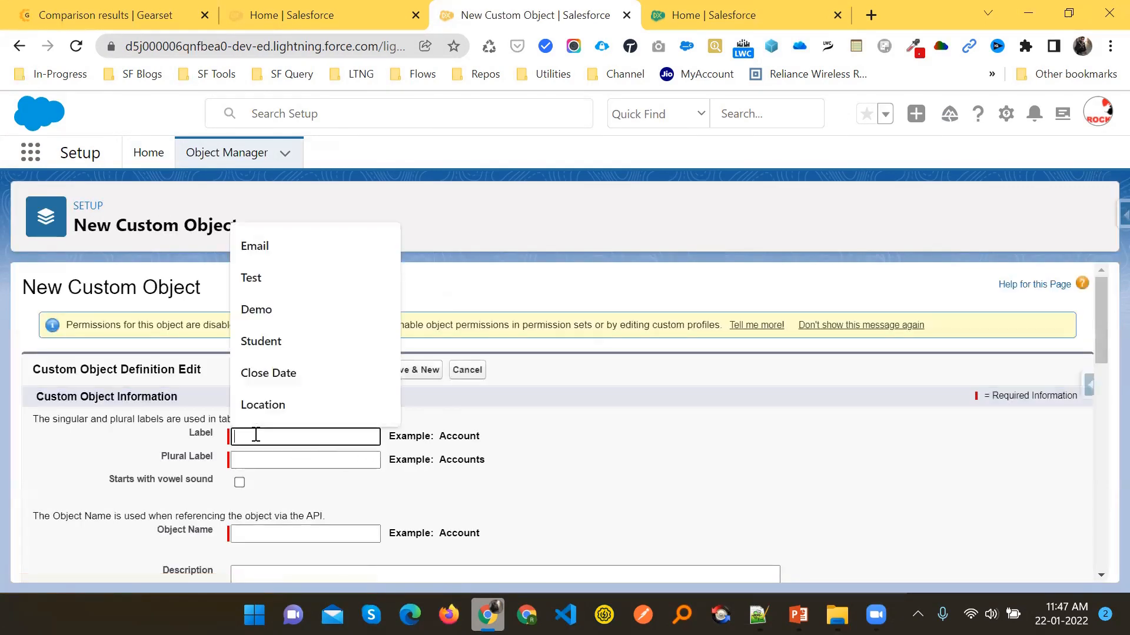
text(Demo)
key(Tab)
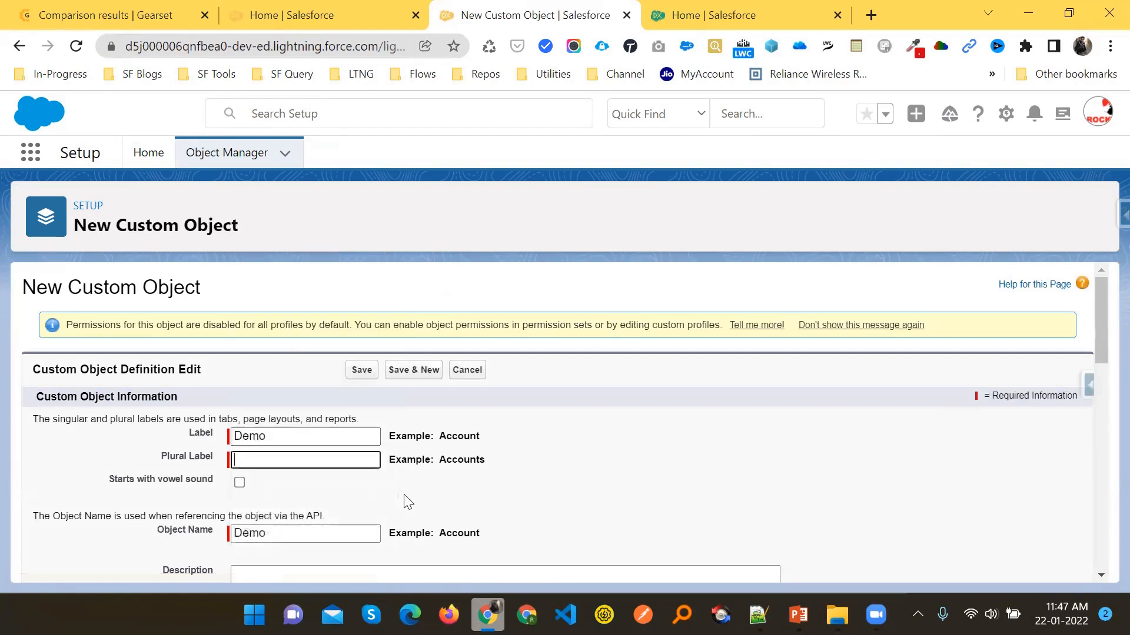
text(Demos)
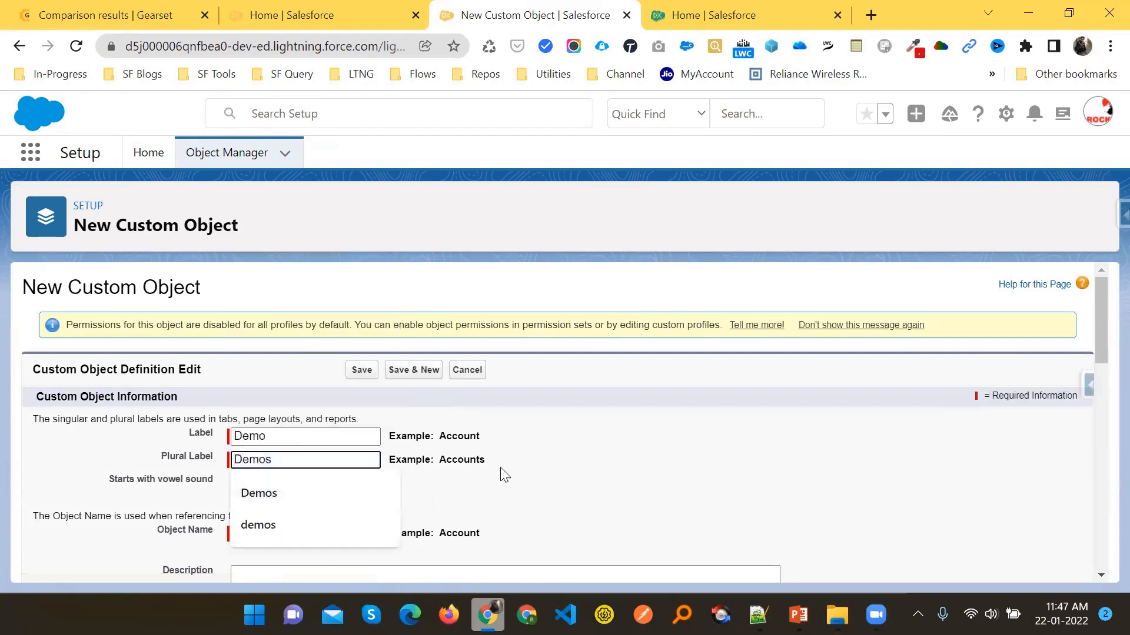
click(562, 453)
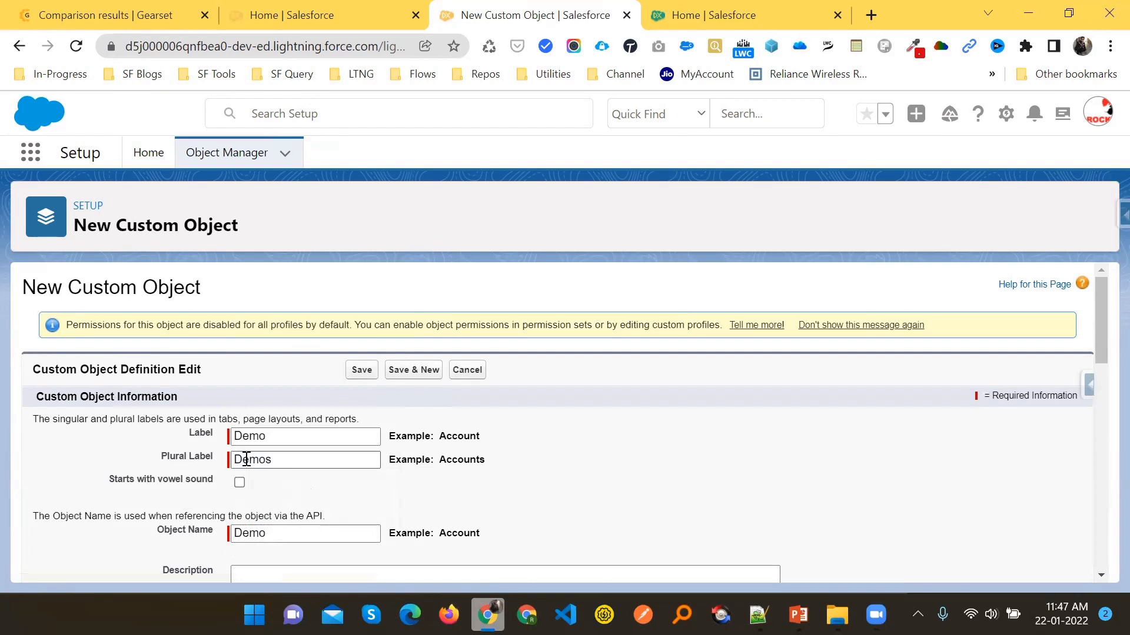
Review the new custom object's labels and remaining options, and save the object.
double_click(231, 460)
click(553, 469)
double_click(270, 436)
click(570, 446)
scroll(526, 452, down, 5)
scroll(437, 498, up, 5)
click(354, 373)
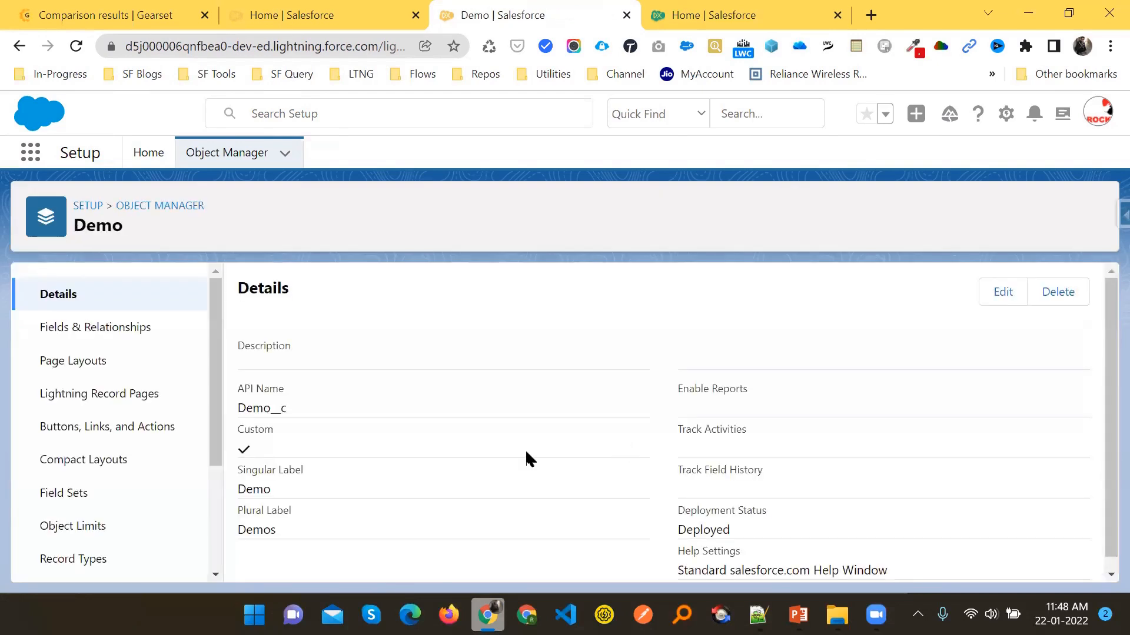
Check the Demo object's API name and review its default fields under Fields & Relationships.
drag(276, 409, 288, 413)
click(264, 393)
click(80, 328)
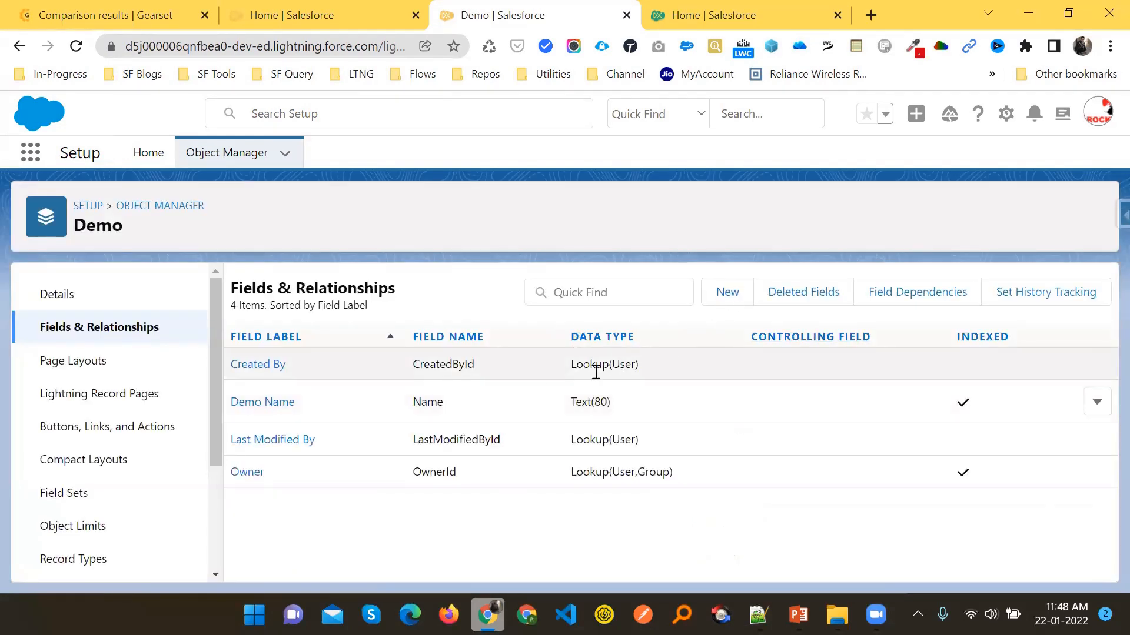
drag(227, 363, 294, 480)
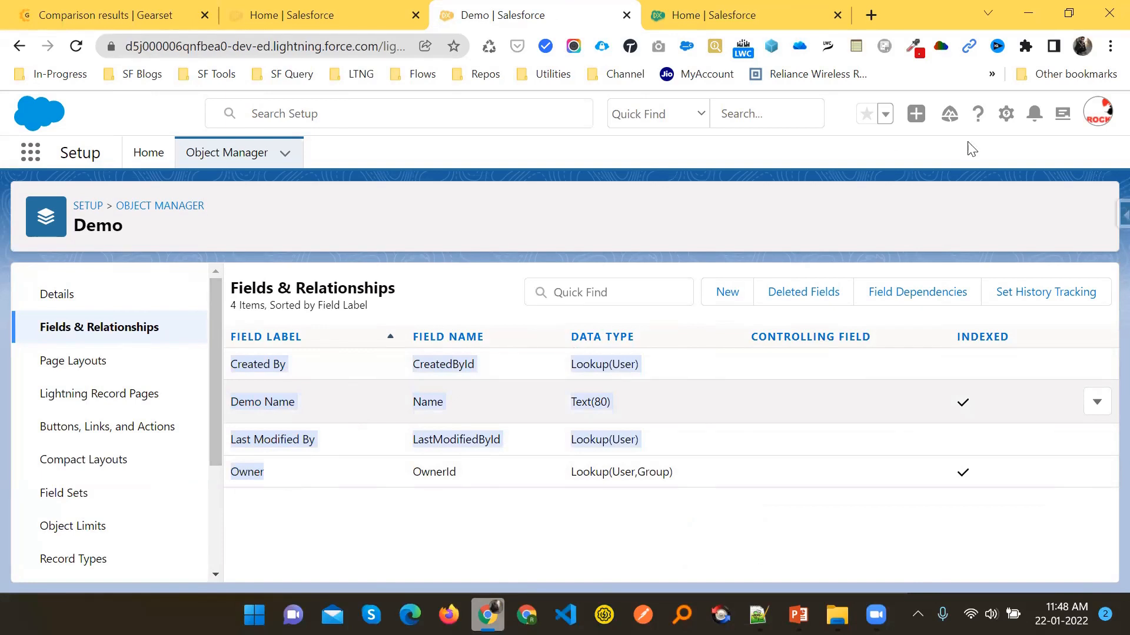
Start a new custom field on the Demo object with the Email data type.
click(727, 293)
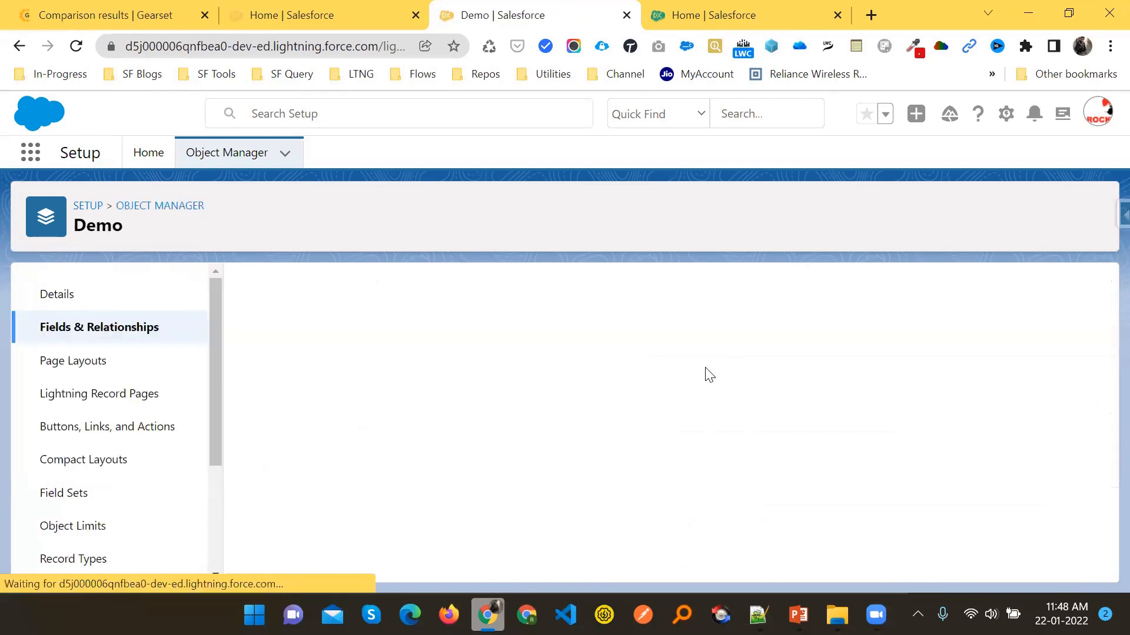
scroll(406, 465, down, 5)
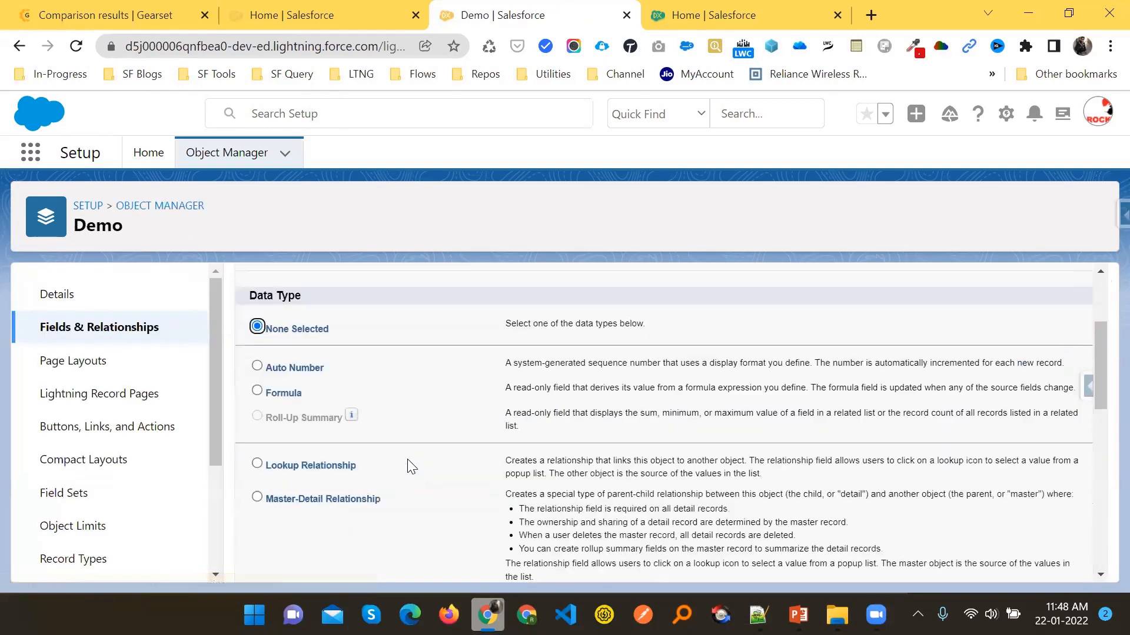
scroll(347, 492, down, 3)
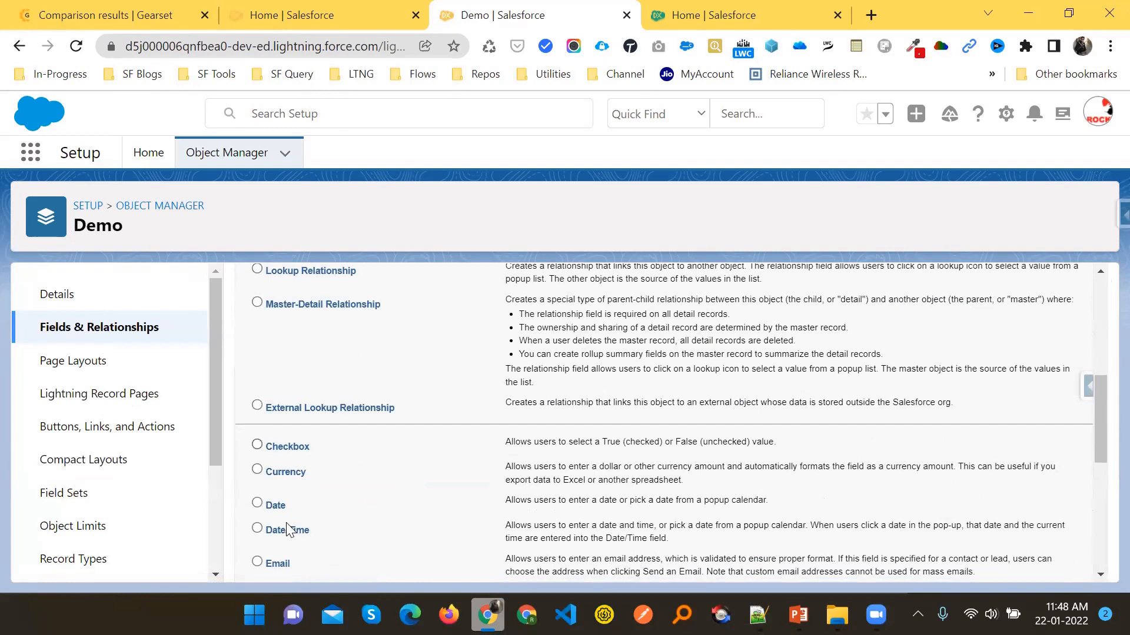
scroll(913, 404, up, 8)
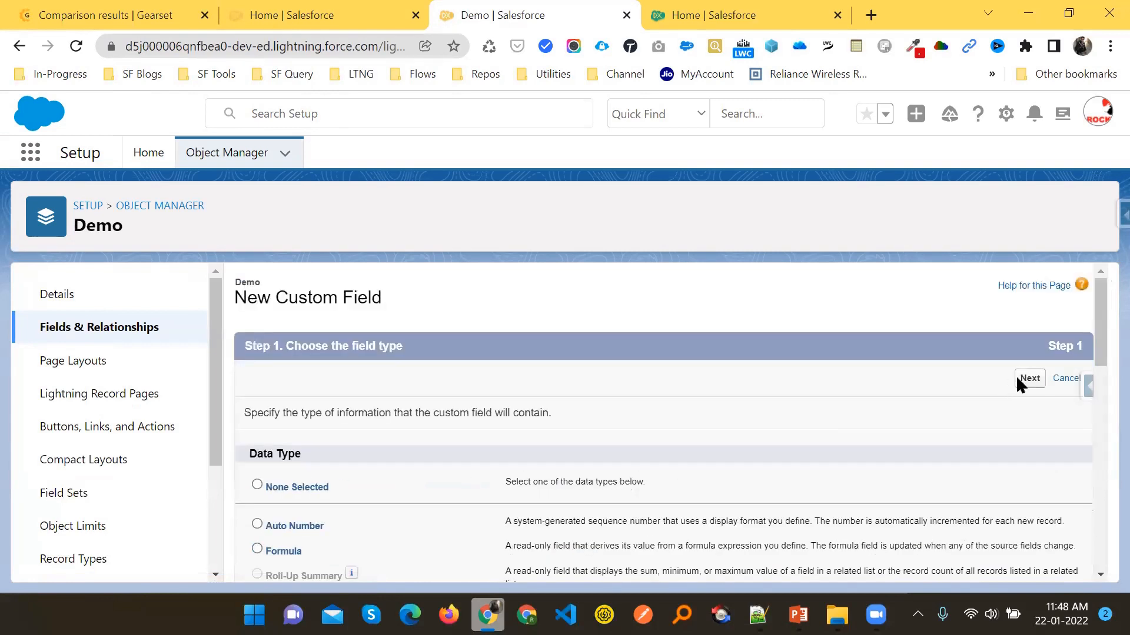
click(1028, 378)
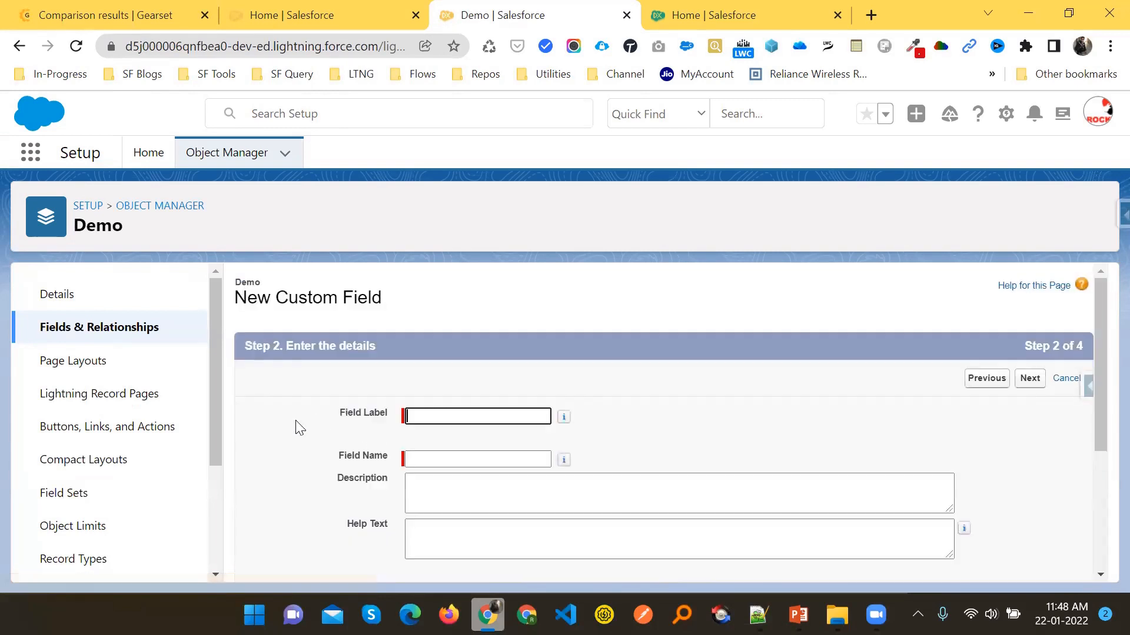
Label the new field Email, make it visible to all profiles, and save it with the Demo Layout included.
text(Email)
key(Tab)
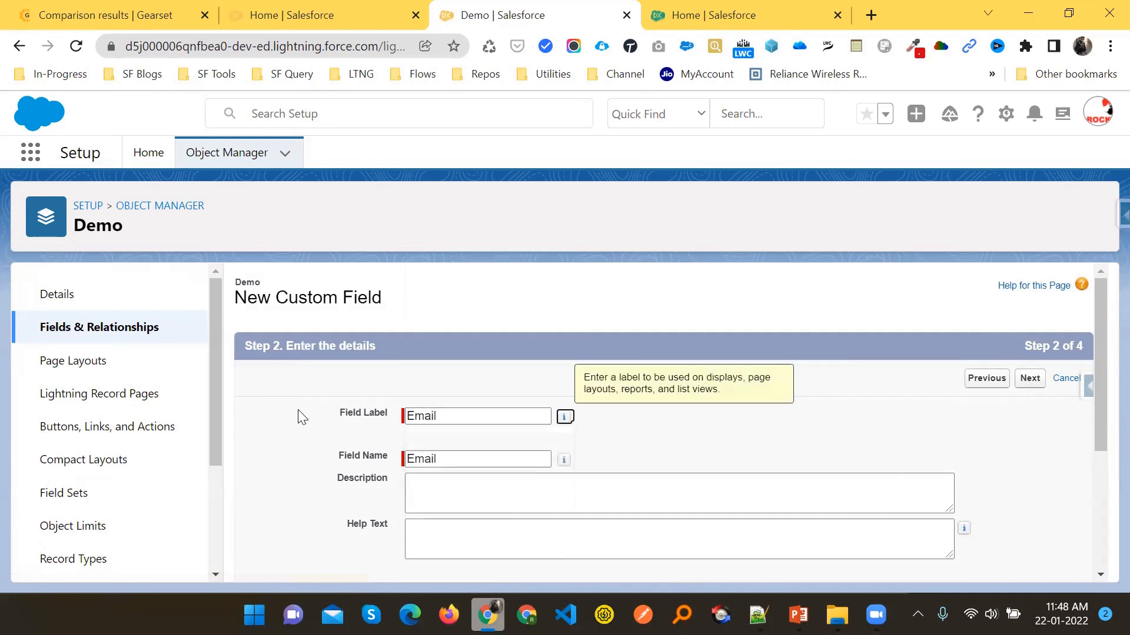
click(1030, 378)
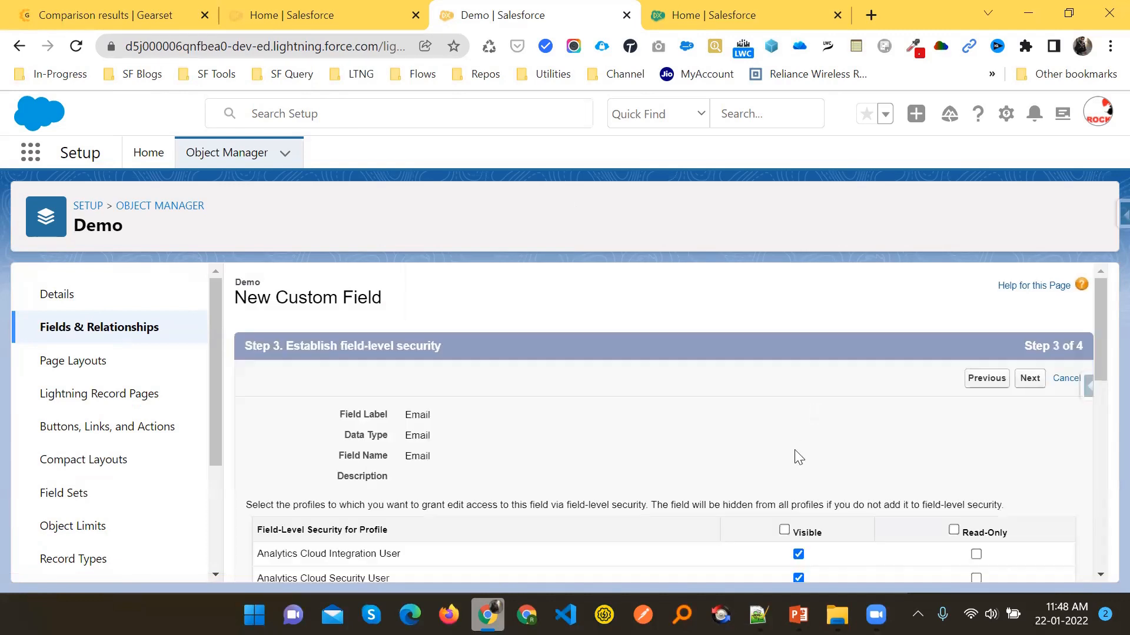
click(784, 530)
click(1030, 378)
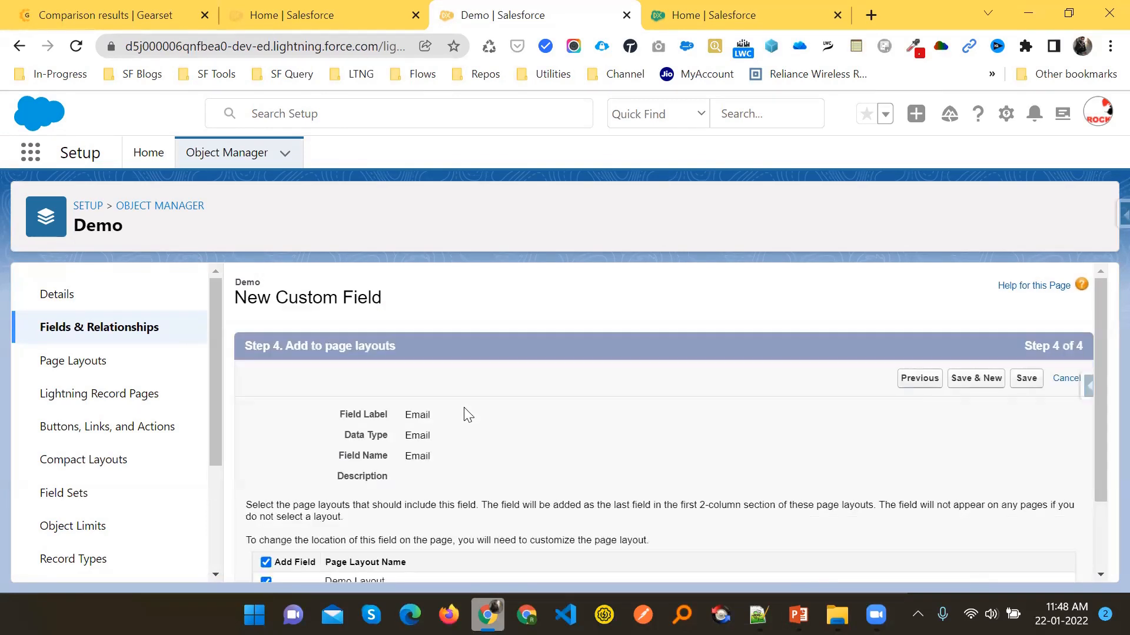
click(1026, 379)
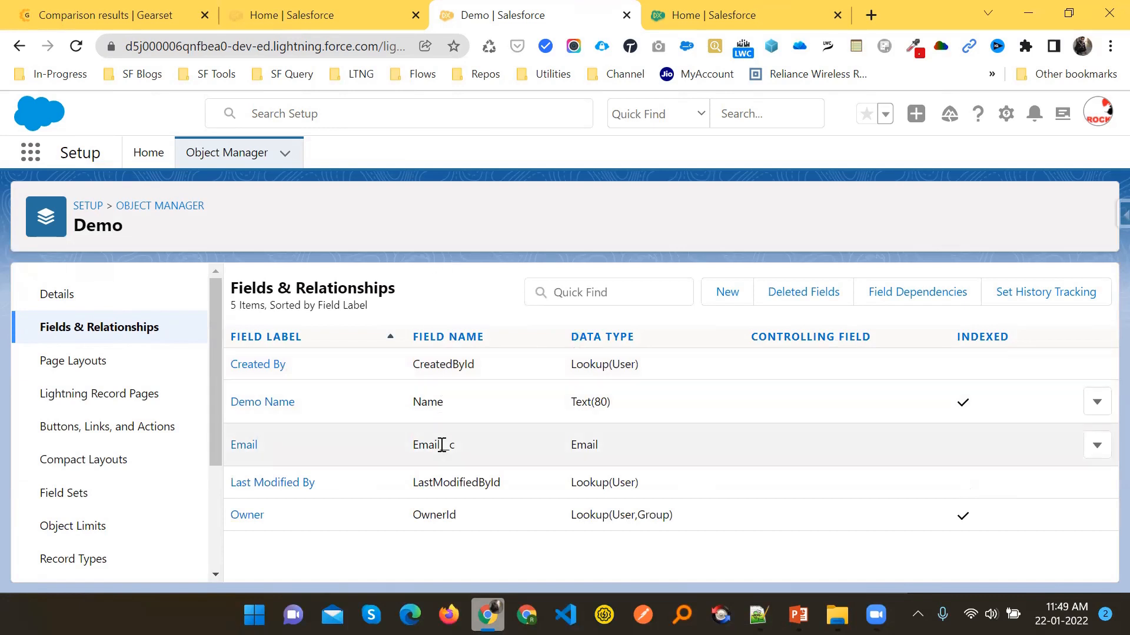
Switch to Gearset and set up a new metadata comparison with the sandbox Salesforce organization as the source.
click(86, 3)
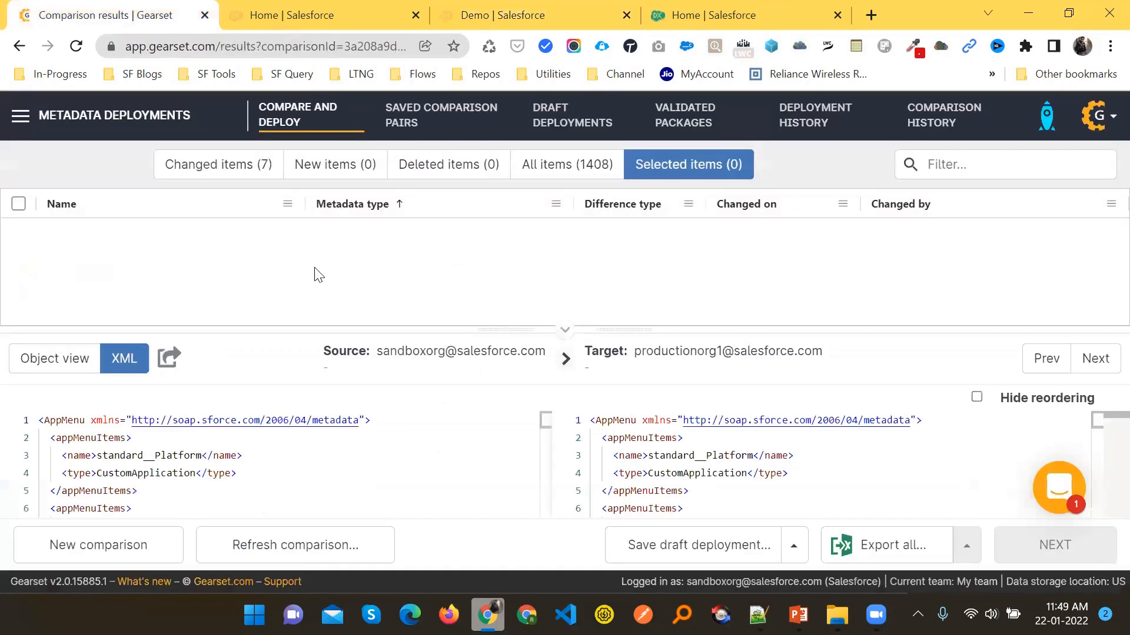
click(23, 117)
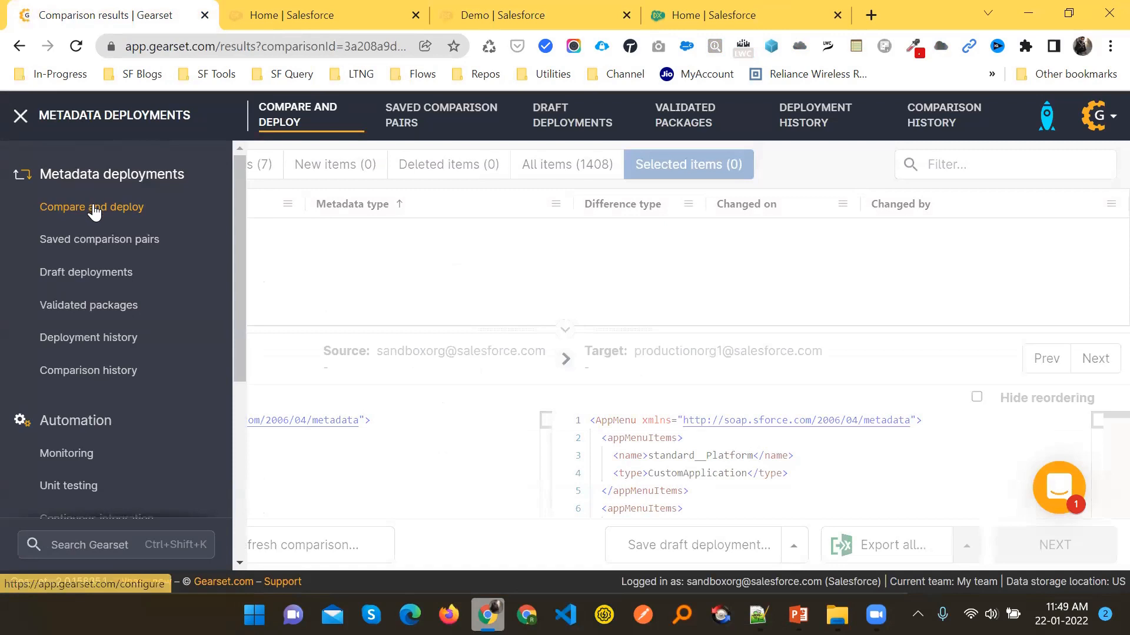
click(93, 207)
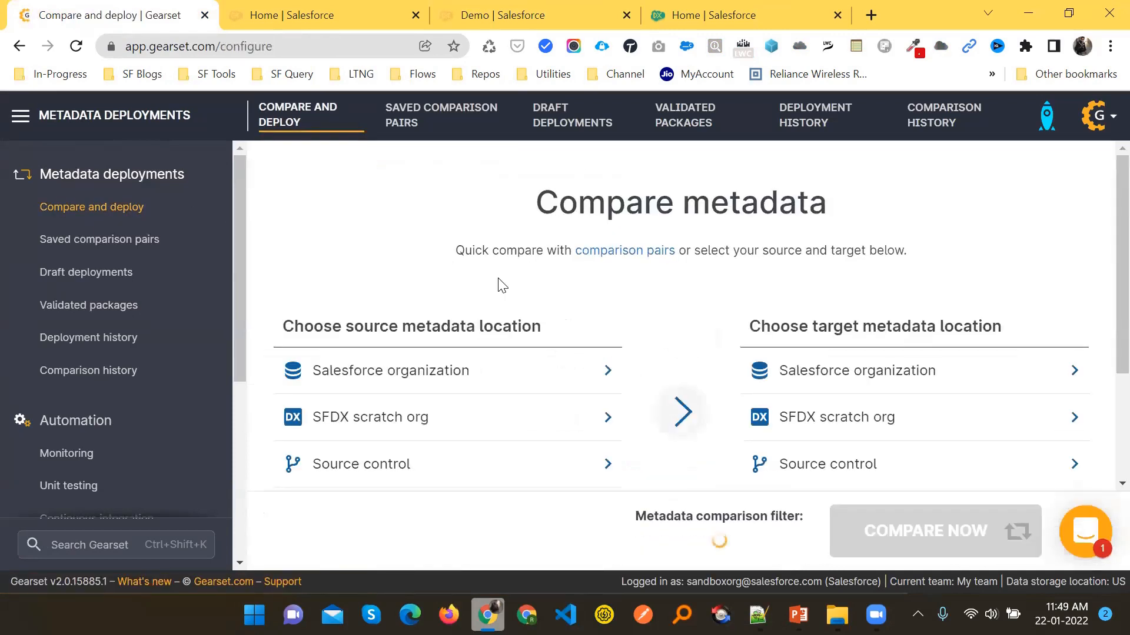
click(435, 380)
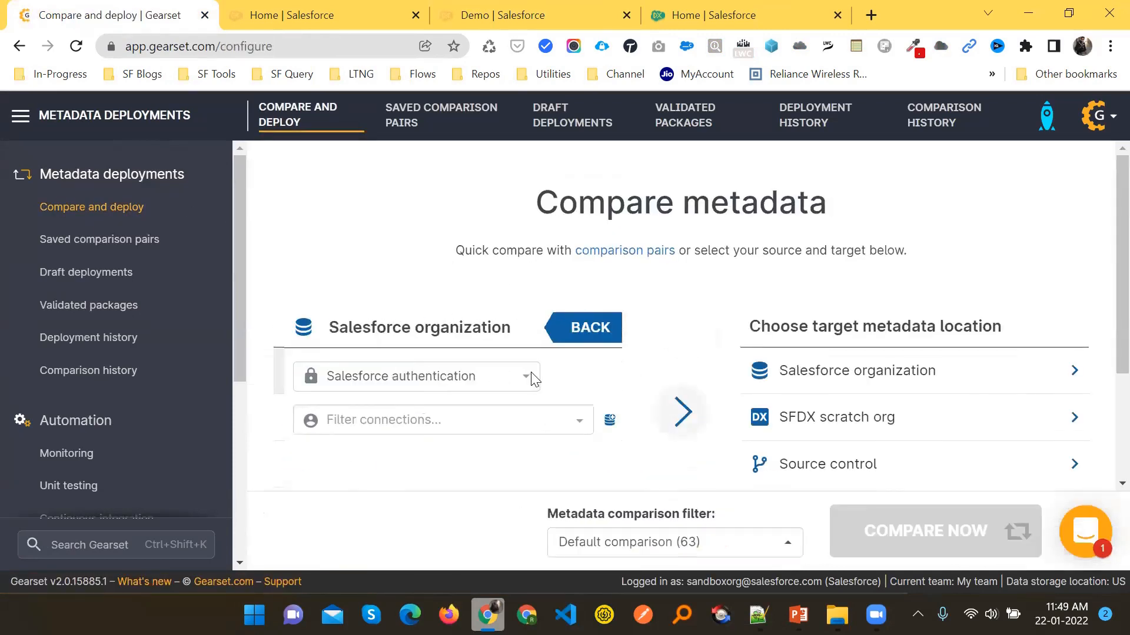
click(378, 418)
scroll(371, 487, down, 1)
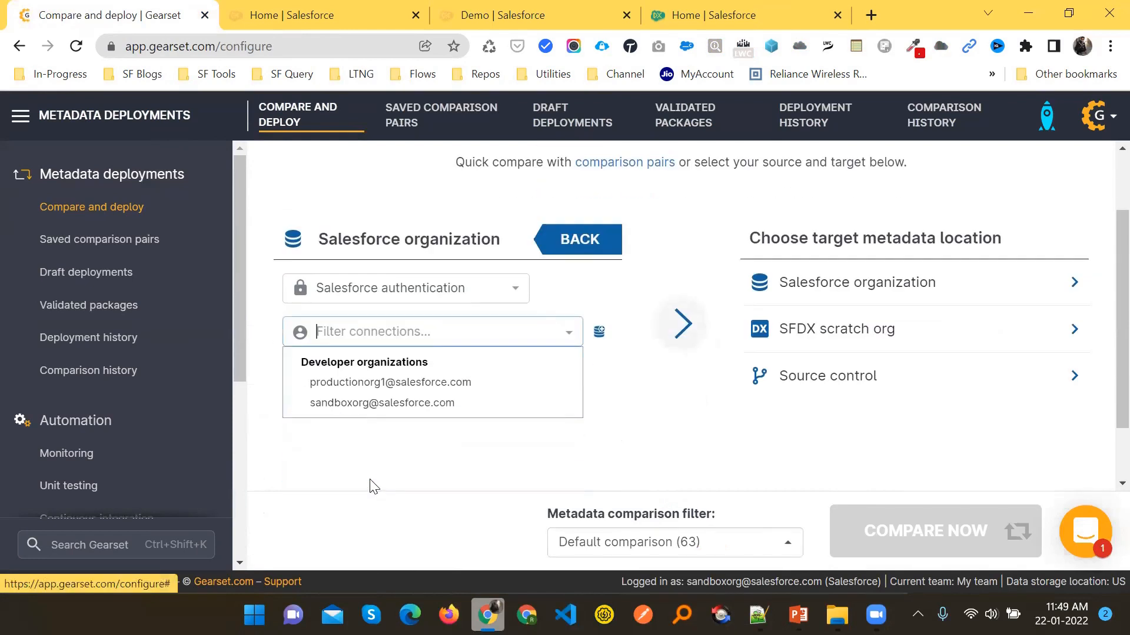
click(356, 403)
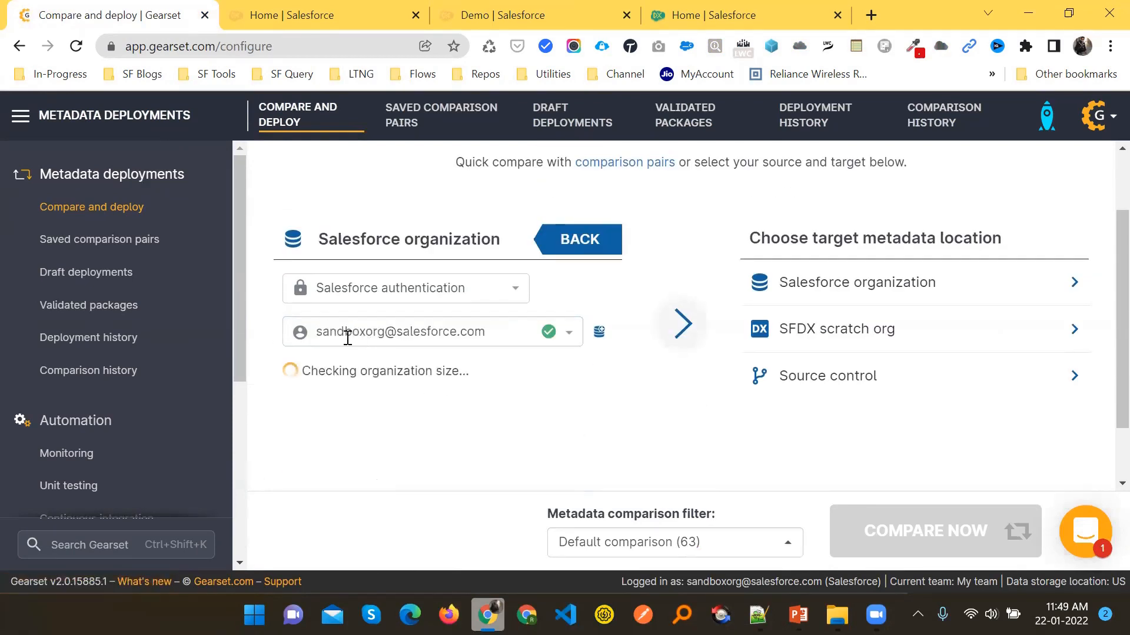
Choose the production Salesforce organization as the target and run the comparison with the Default comparison filter.
click(864, 283)
click(825, 328)
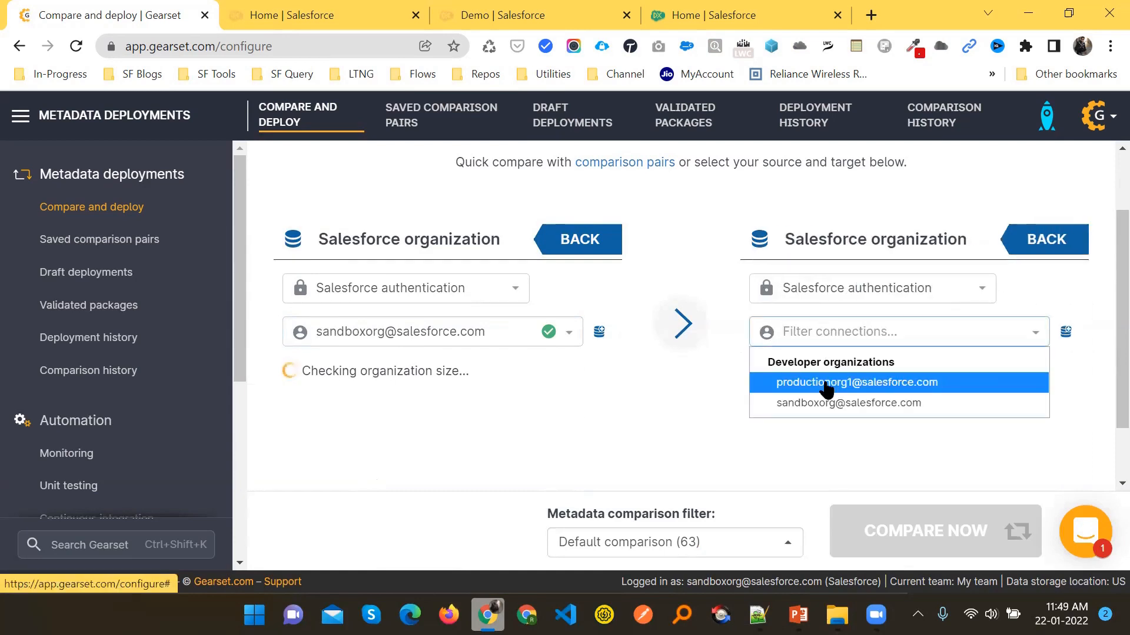
click(829, 383)
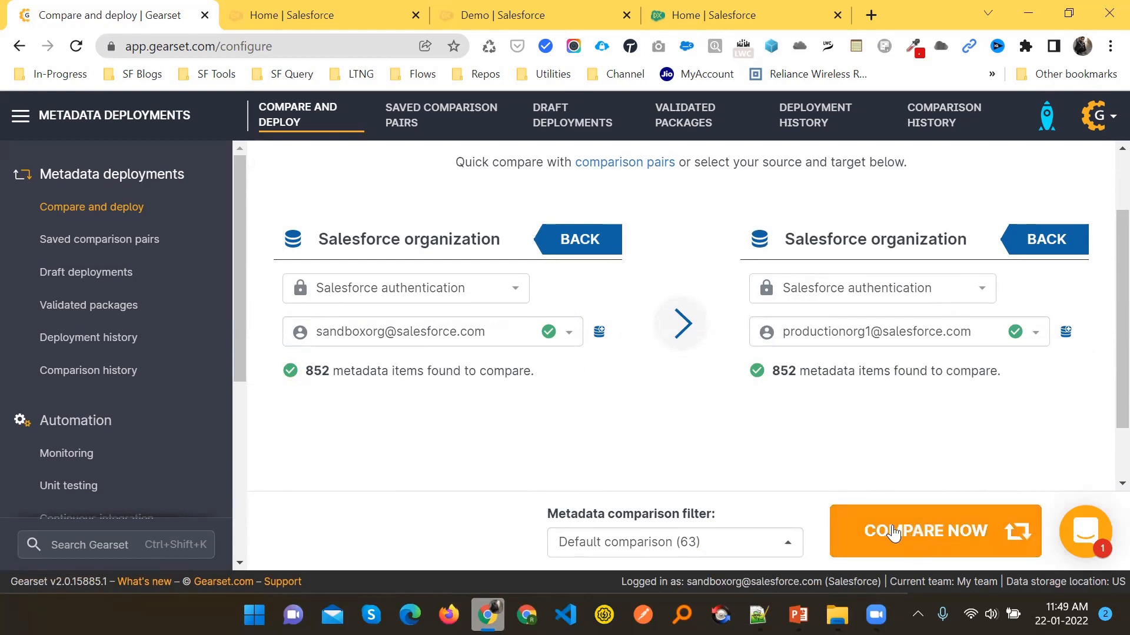
click(915, 532)
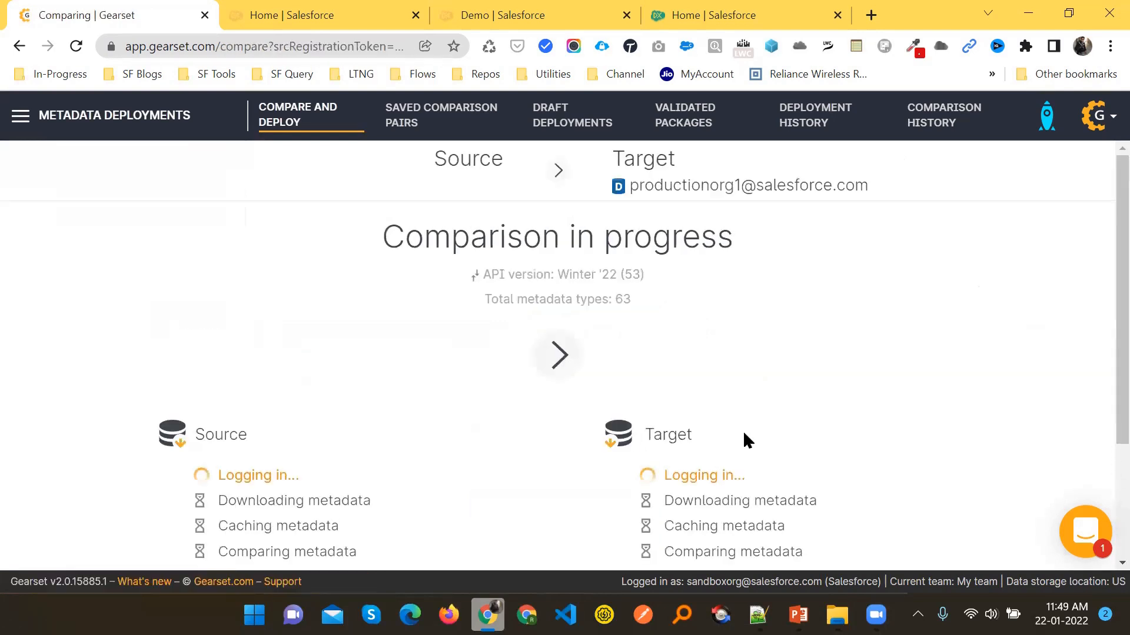
Follow the comparison progress for source and target, checking the API version, metadata types and download stages.
scroll(933, 336, down, 1)
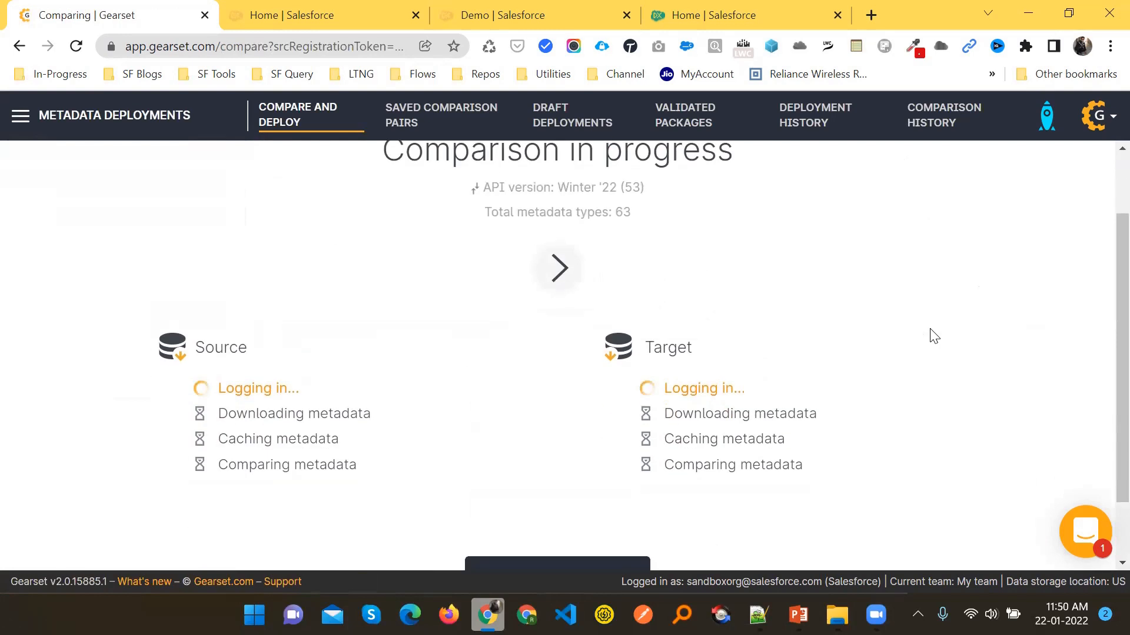
scroll(925, 343, up, 1)
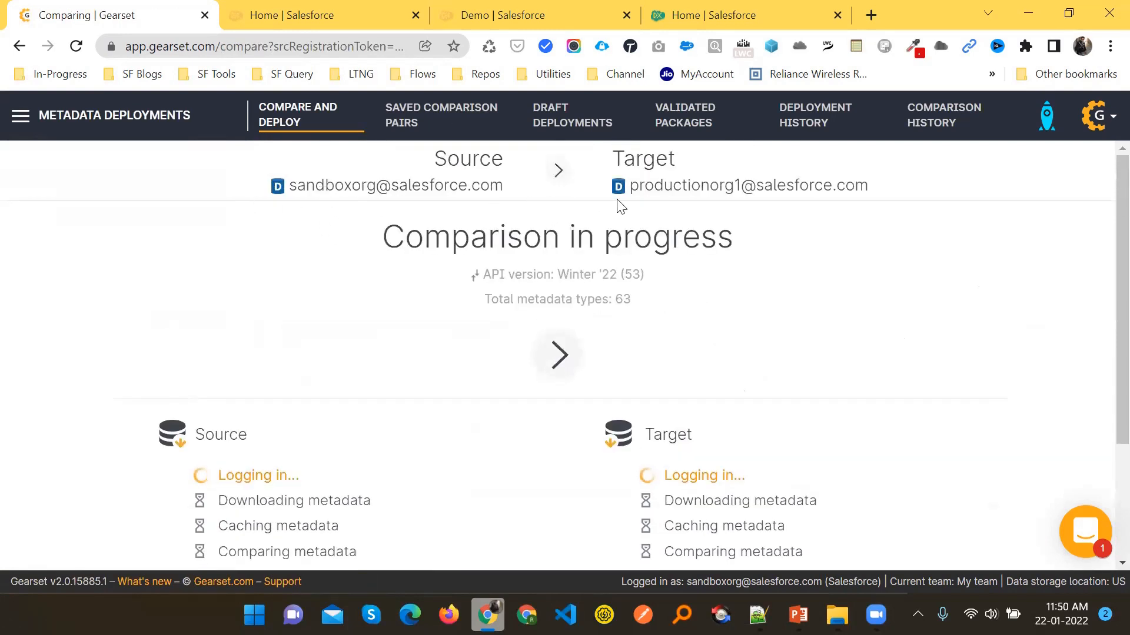
scroll(482, 444, down, 1)
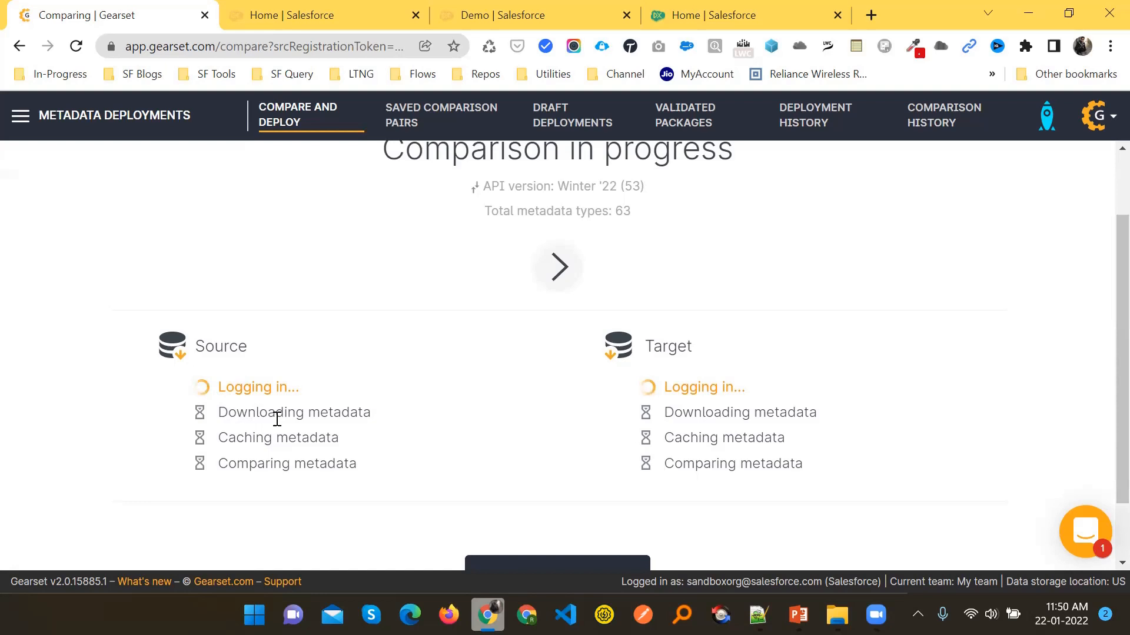
scroll(370, 443, down, 1)
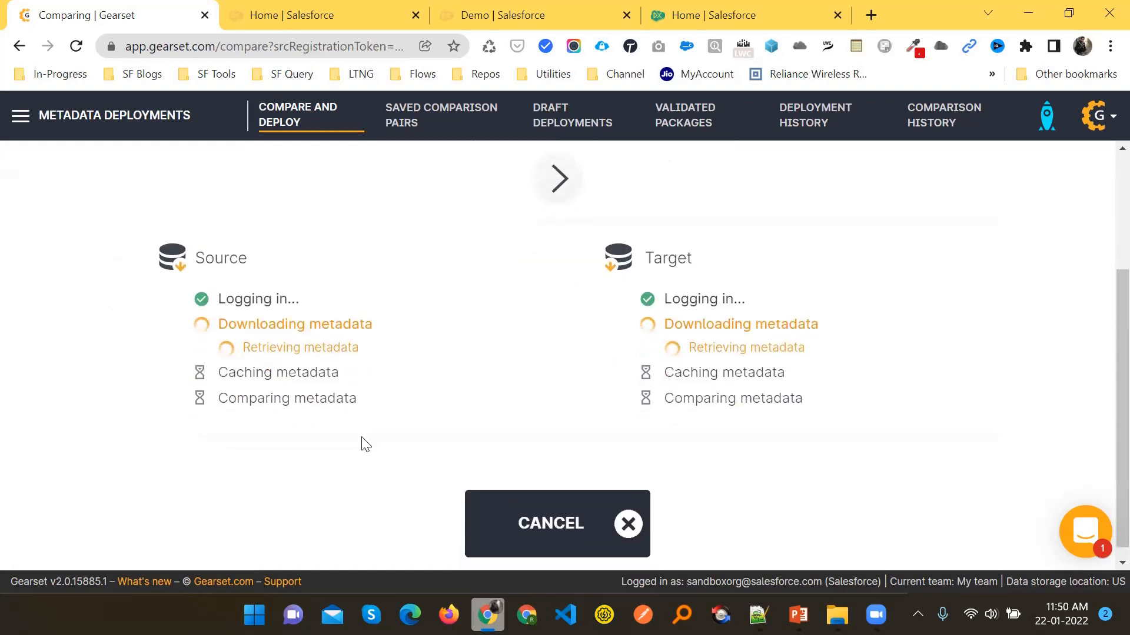
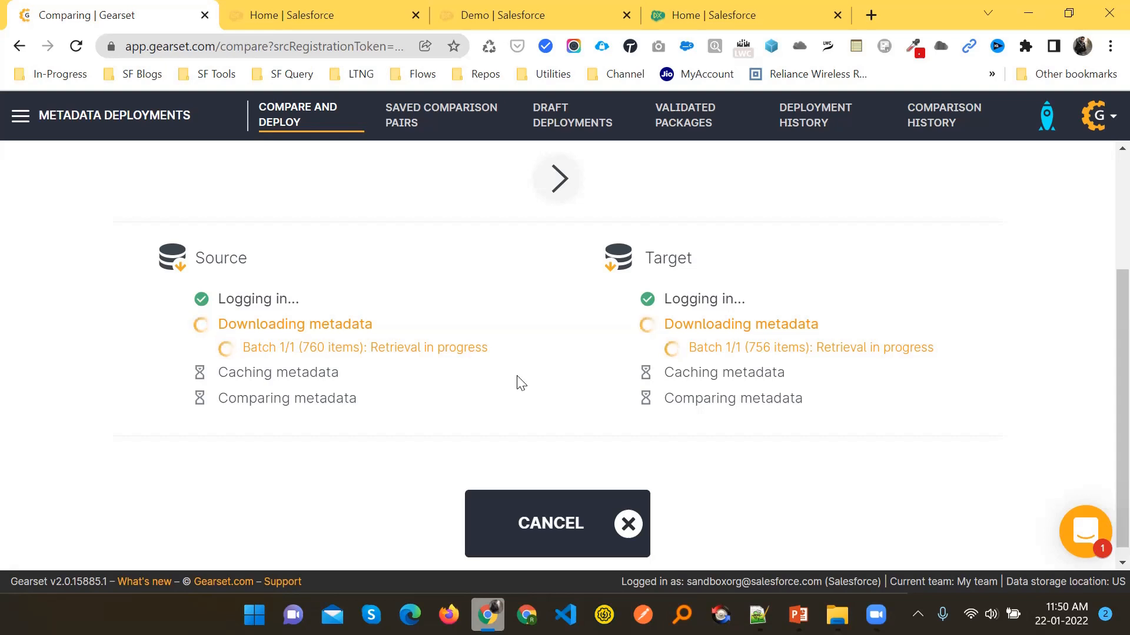
scroll(718, 316, up, 3)
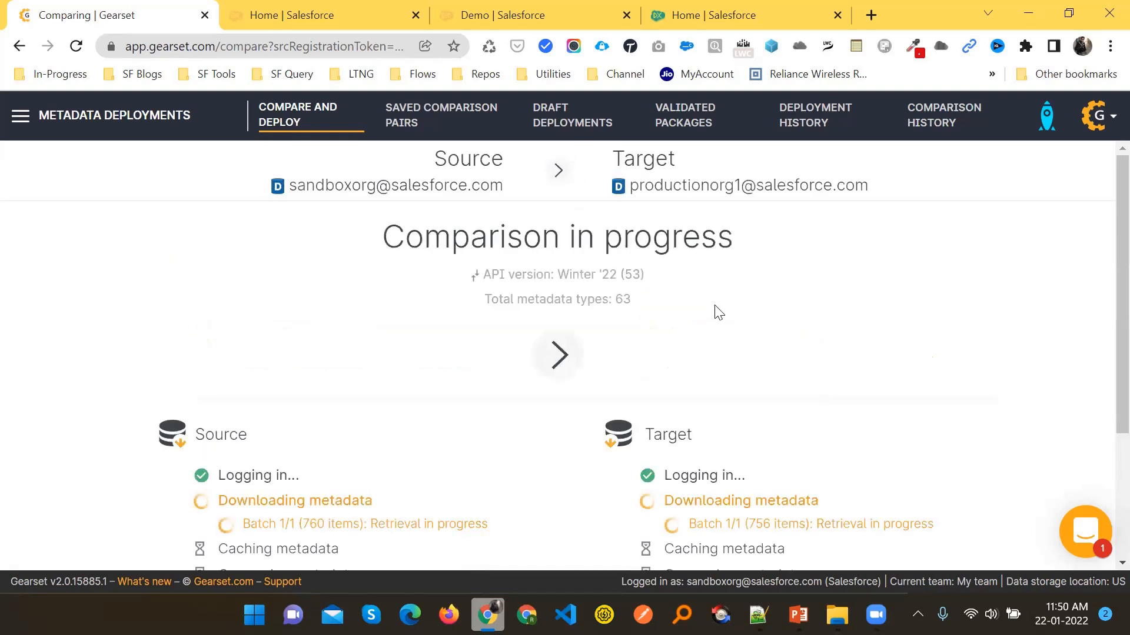
scroll(730, 330, down, 2)
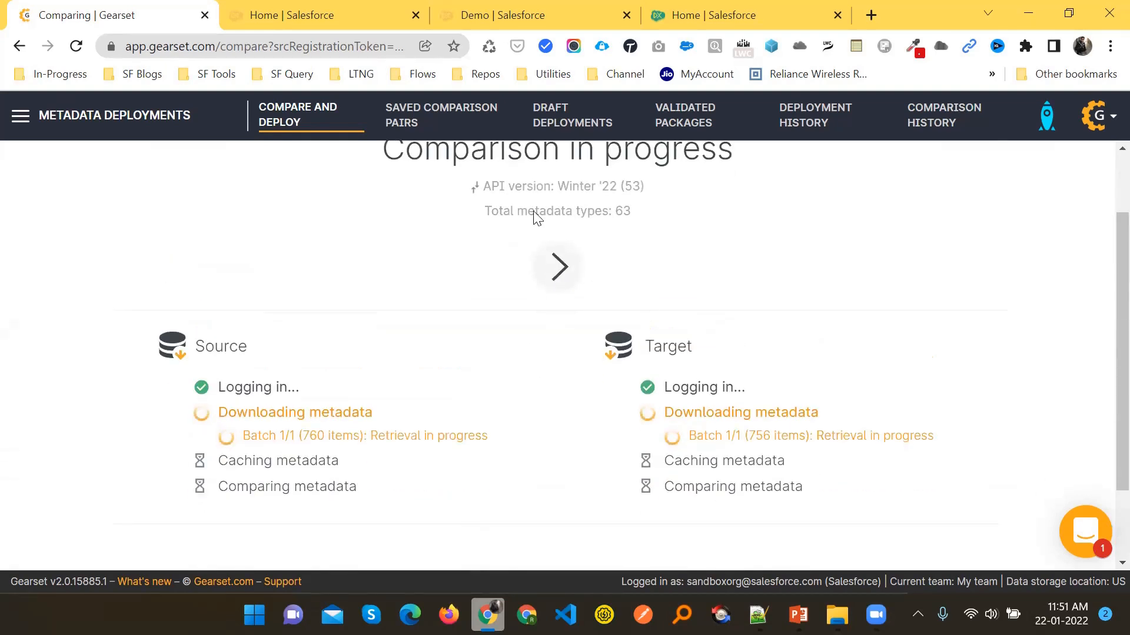
drag(568, 187, 532, 187)
click(711, 186)
click(759, 262)
scroll(520, 414, down, 2)
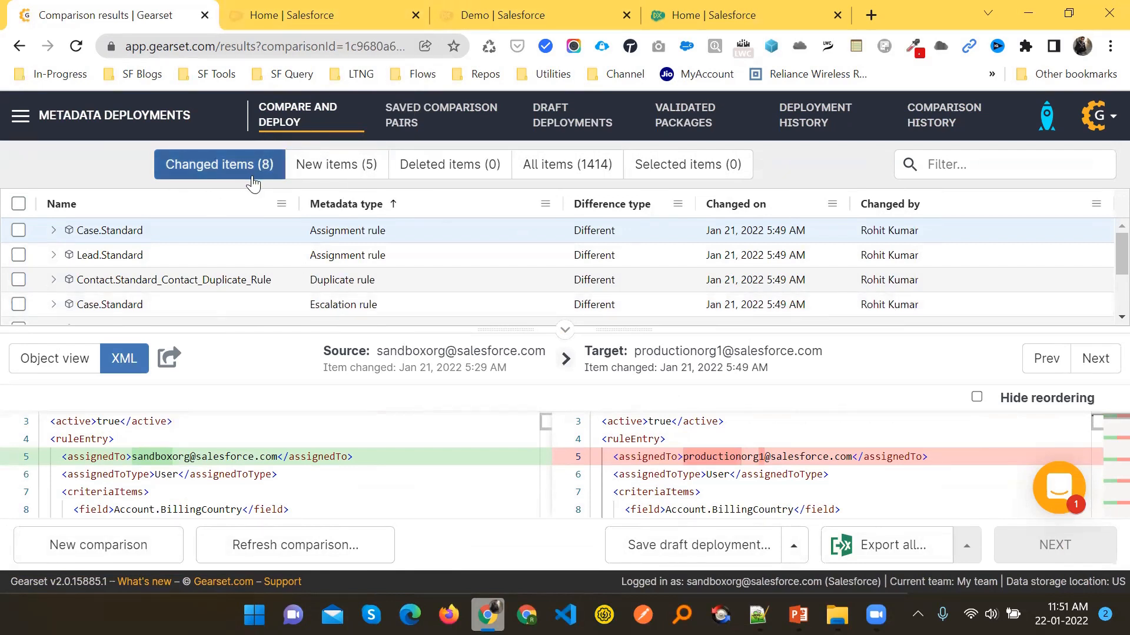
List the comparison's new items and examine the XML of the Demo__c.Email__c field permissions across the profiles.
click(338, 172)
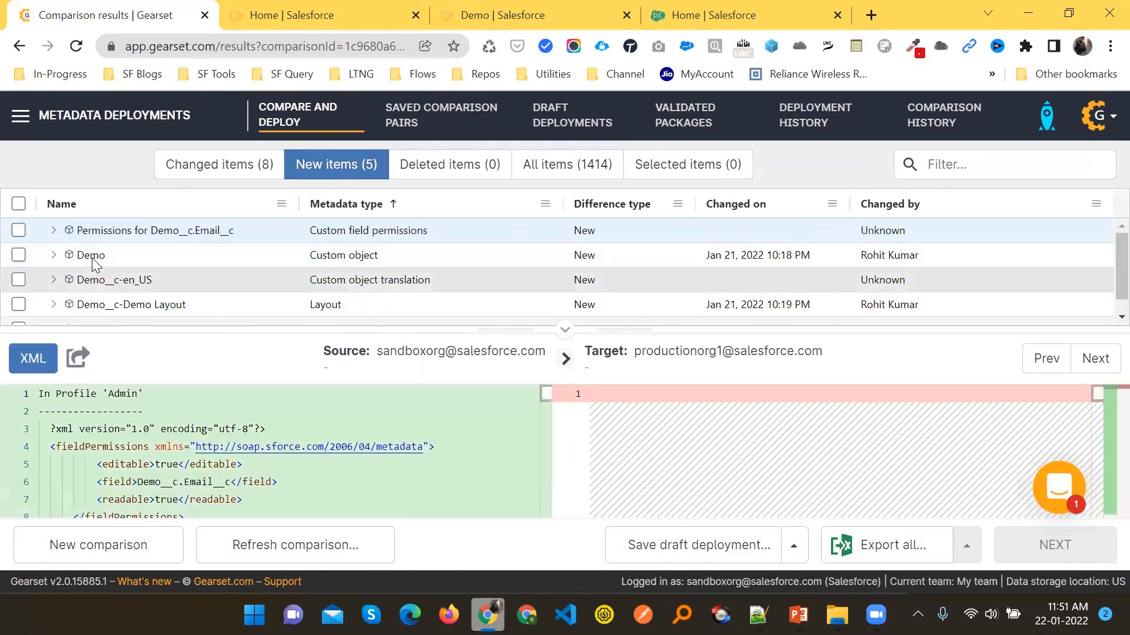
scroll(295, 443, down, 4)
scroll(277, 451, down, 2)
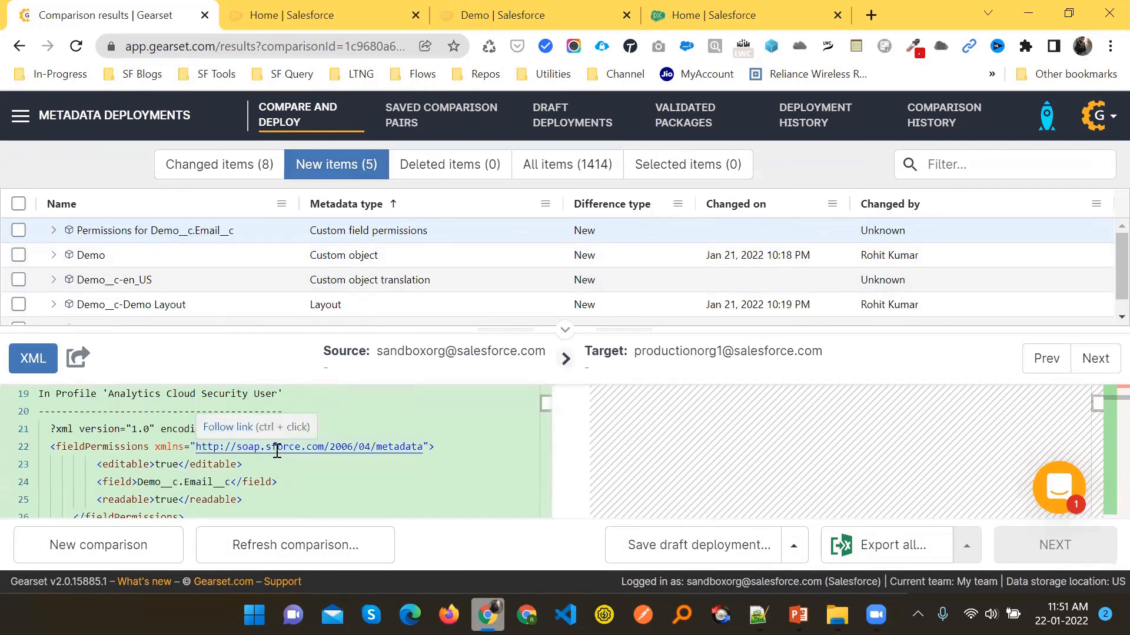
scroll(252, 473, down, 3)
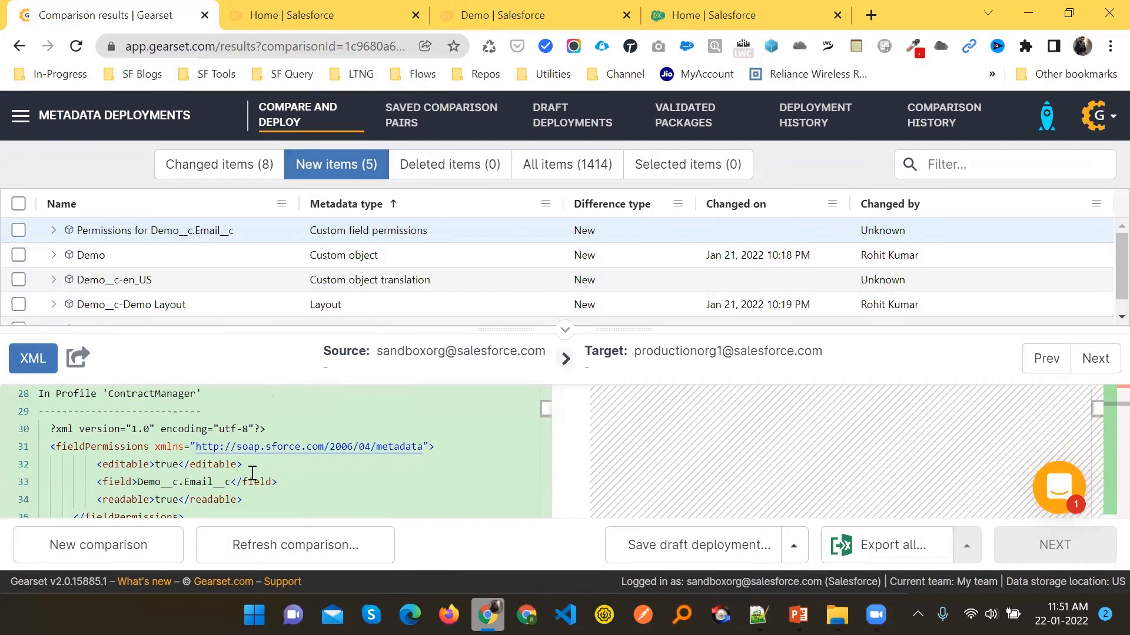
scroll(253, 473, down, 15)
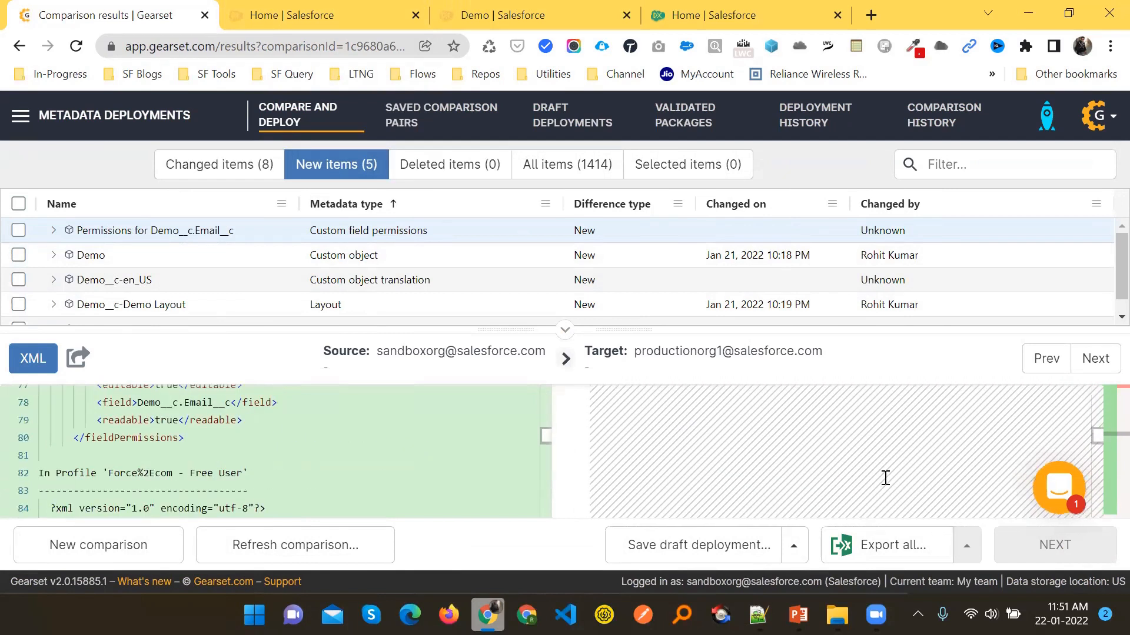
scroll(877, 478, up, 6)
scroll(733, 438, up, 5)
scroll(787, 458, up, 10)
scroll(789, 457, down, 20)
scroll(189, 396, down, 10)
scroll(276, 471, up, 15)
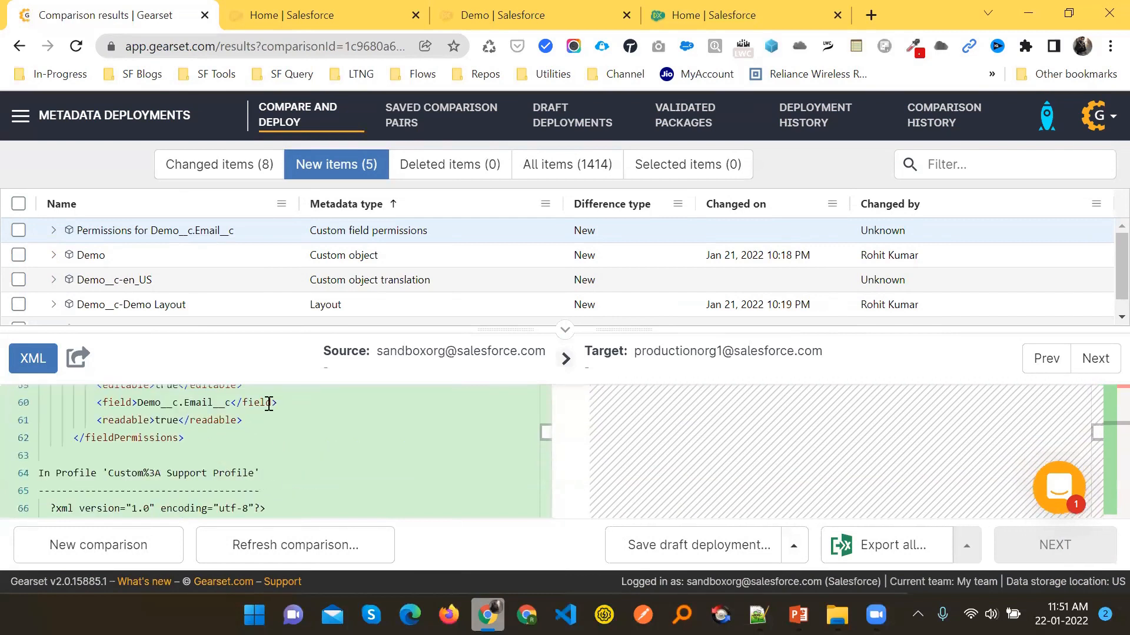
scroll(269, 404, up, 4)
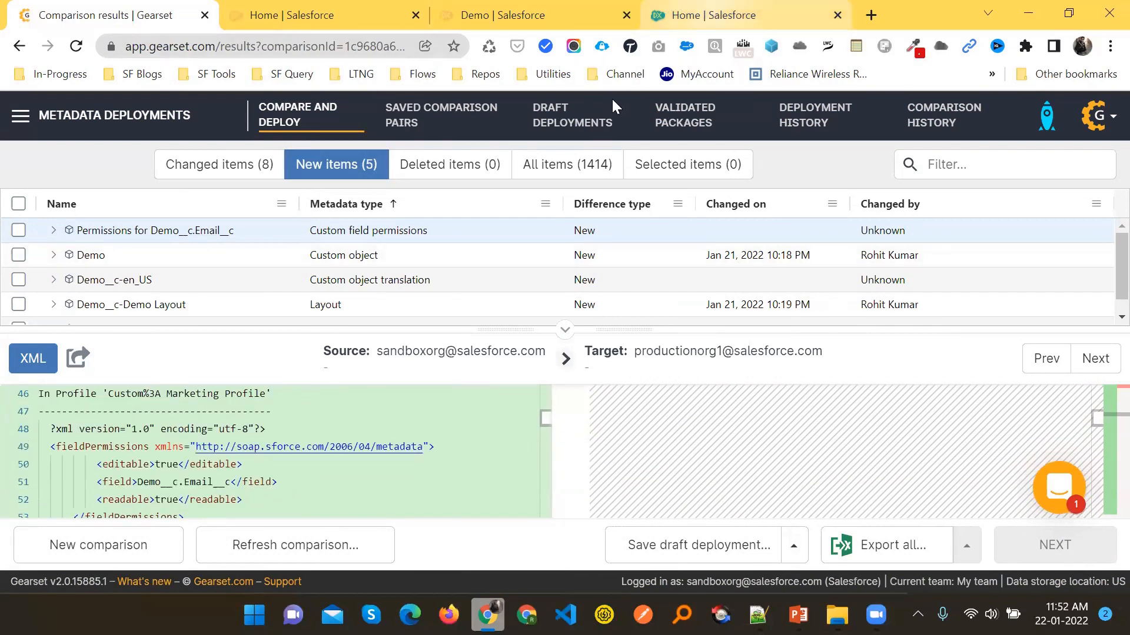
Switch to the production Salesforce org and search its Object Manager for Demo.
click(705, 16)
click(235, 152)
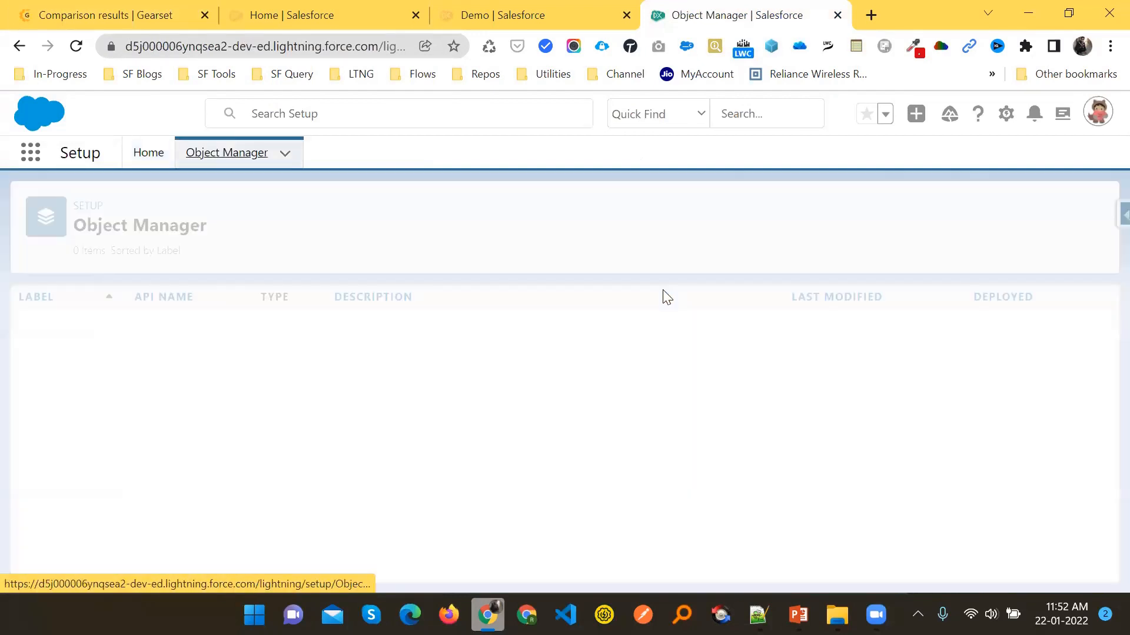
click(786, 211)
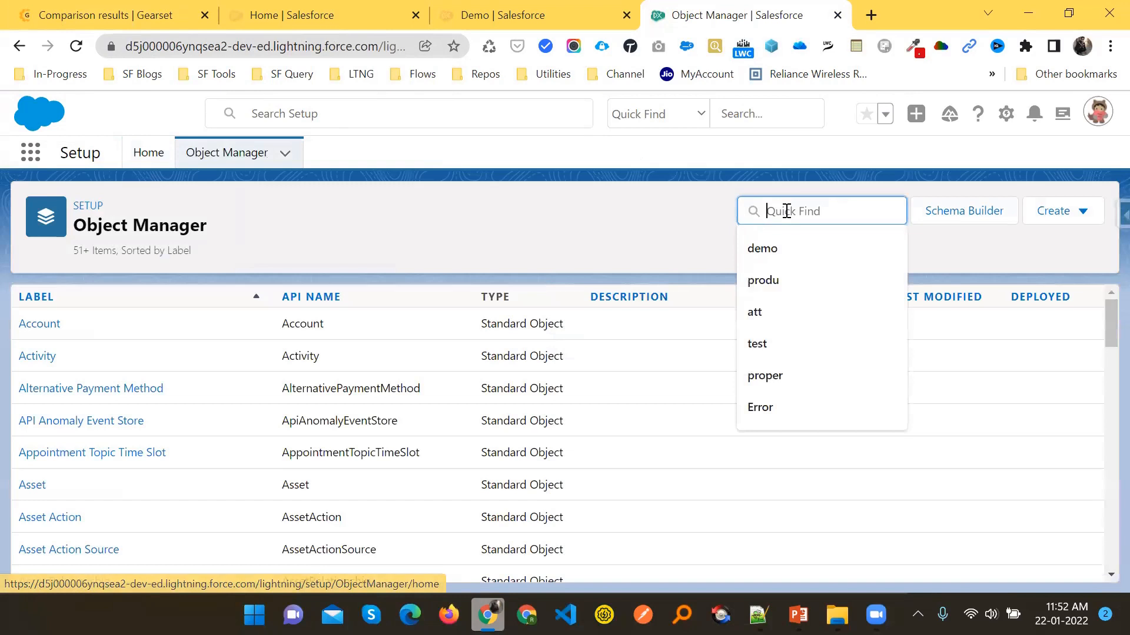
text(Demo)
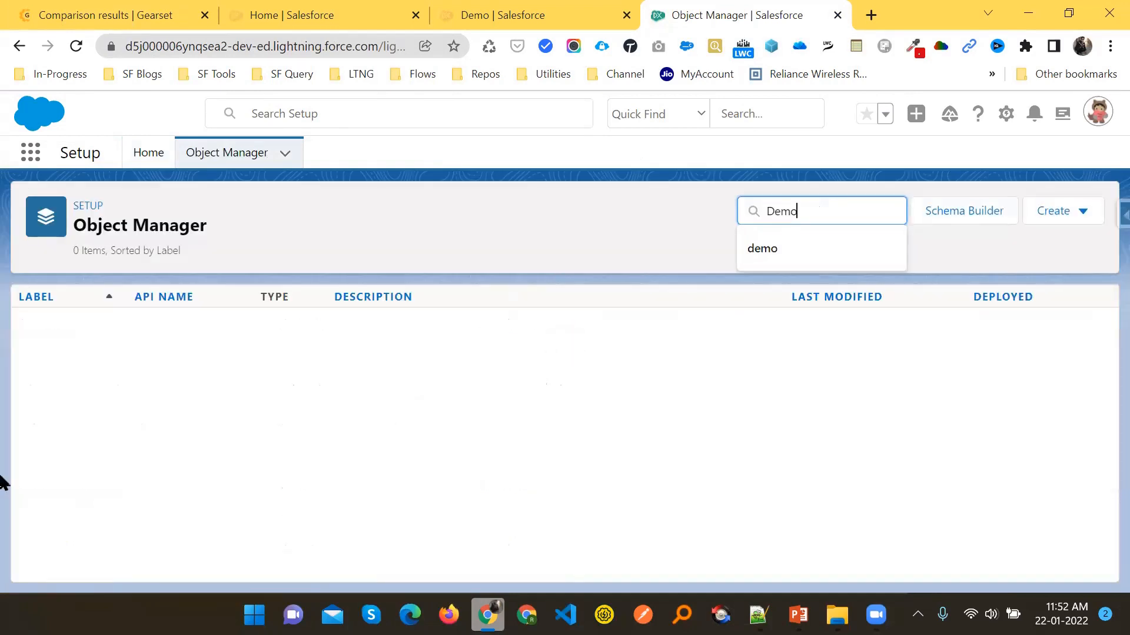
Return to the Gearset comparison results and select all new items for deployment.
click(93, 350)
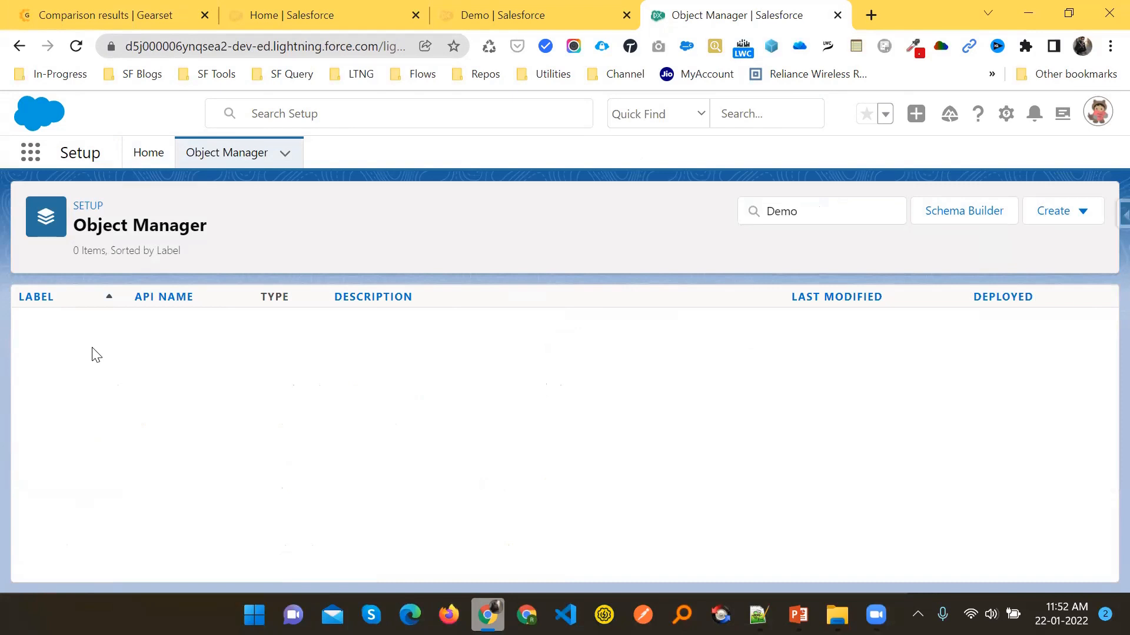
click(121, 10)
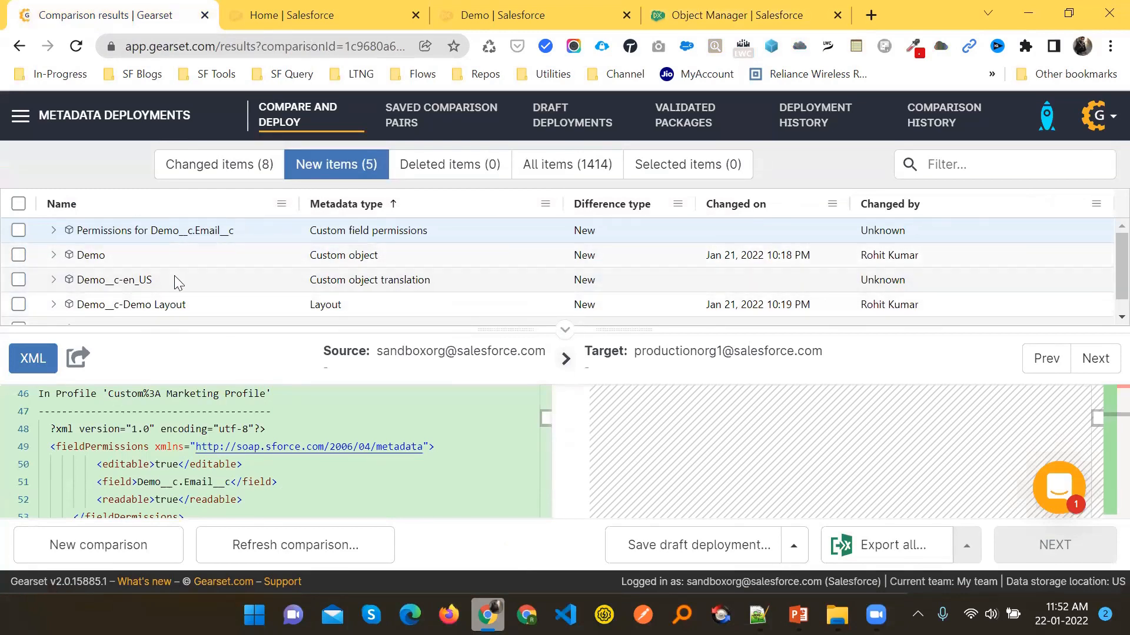
click(18, 206)
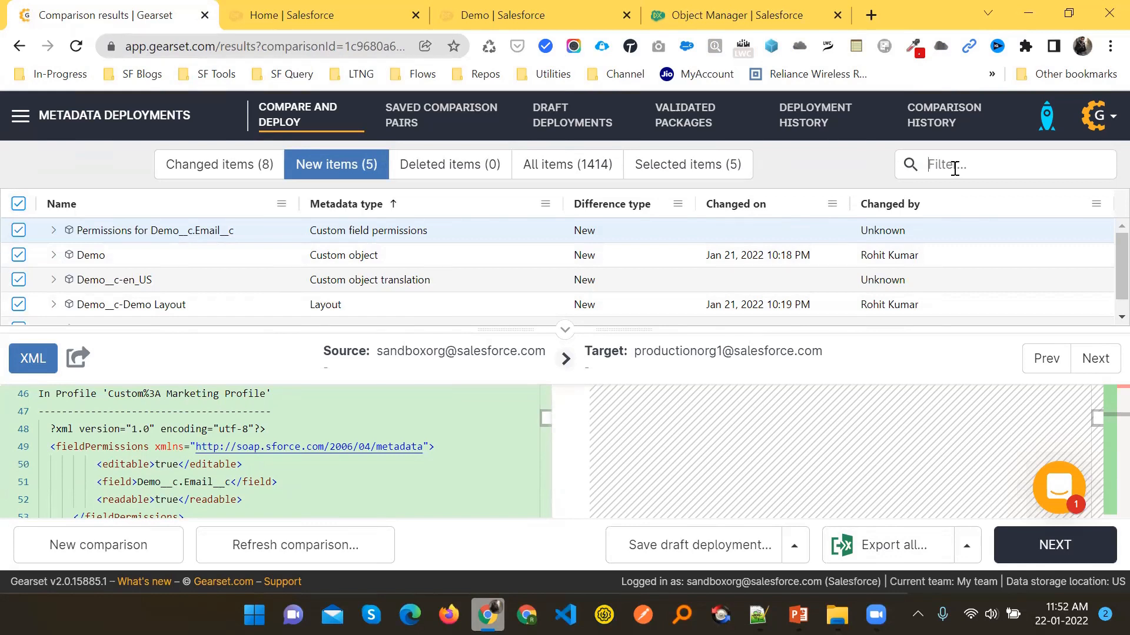
Filter the new items by demo__c-Demo to find the Demo layout, and clear the filter.
text(demo_c)
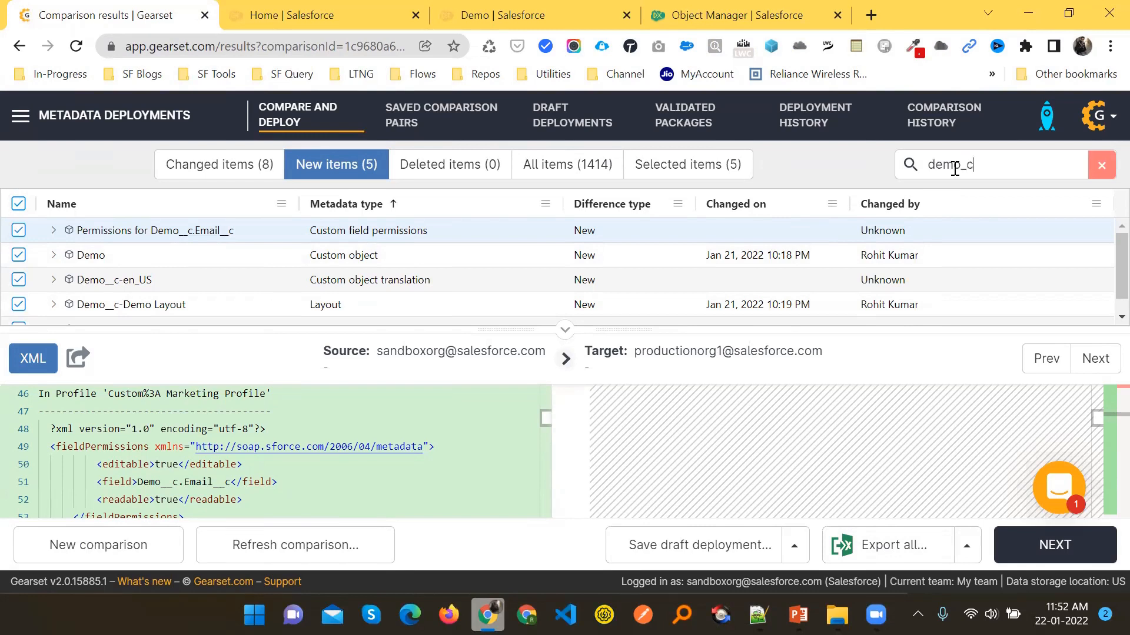
key(BackSpace)
text(c)
key(BackSpace)
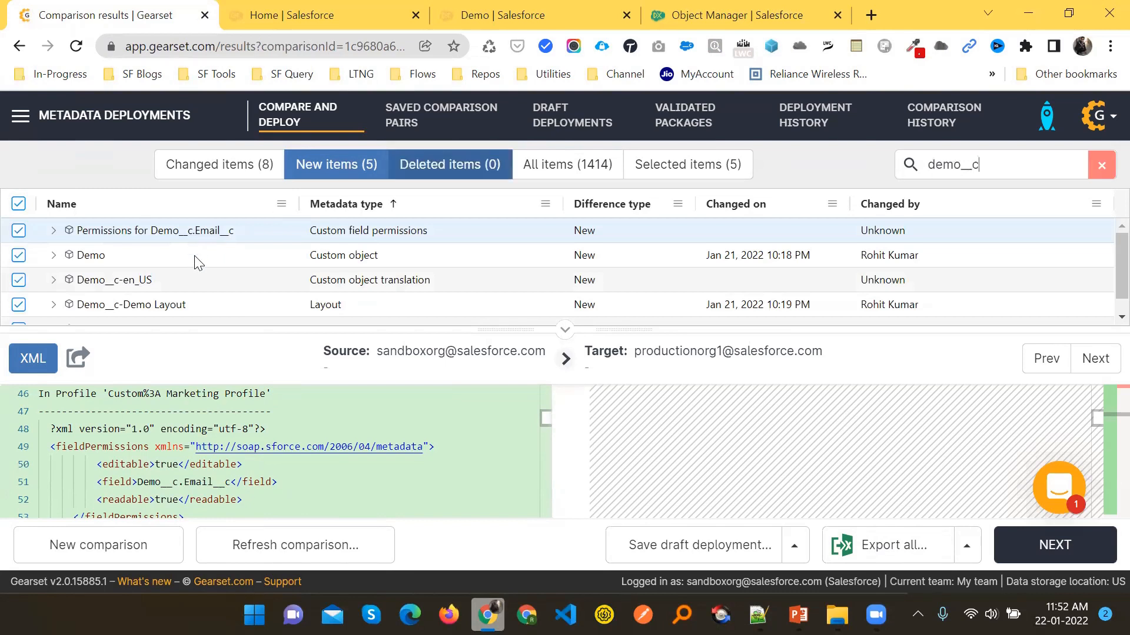
scroll(176, 312, down, 1)
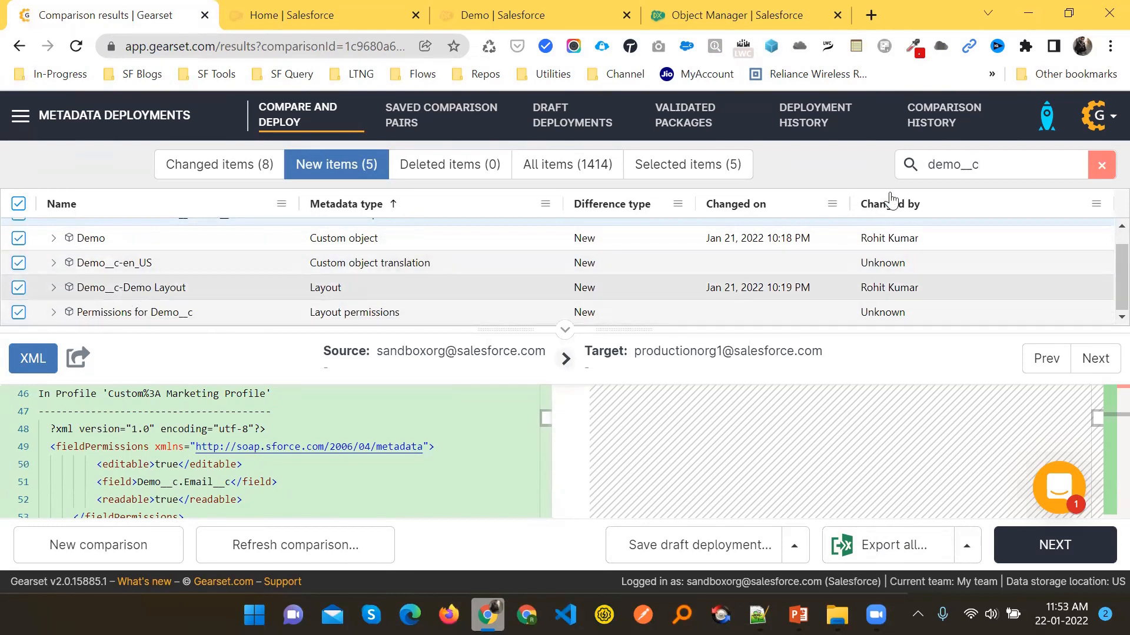
text(-Demo)
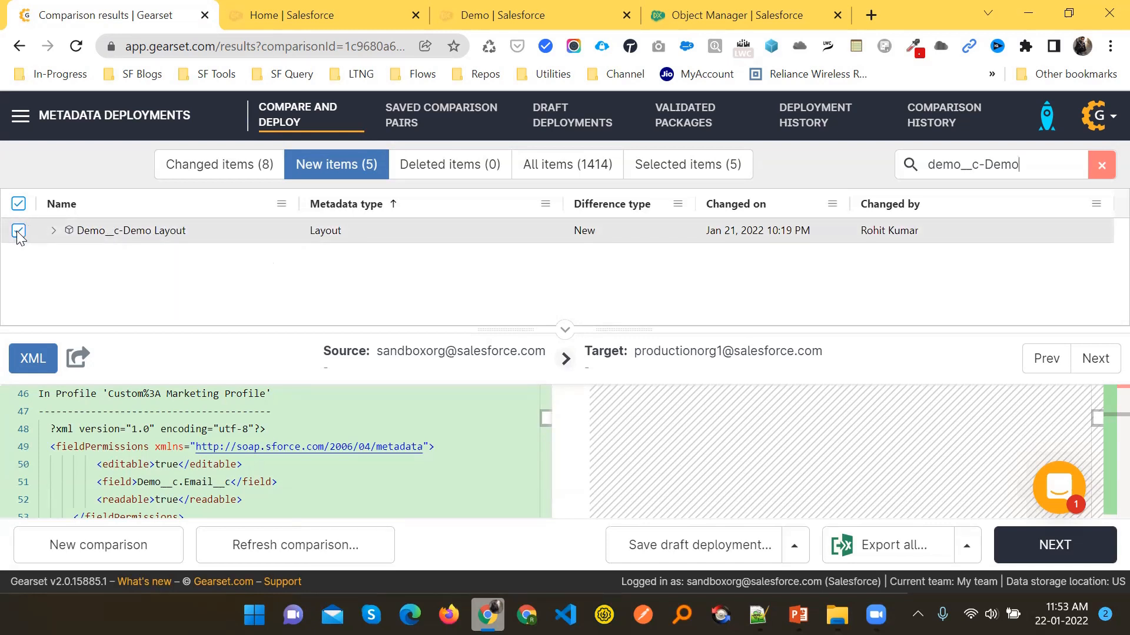
drag(1036, 167, 875, 169)
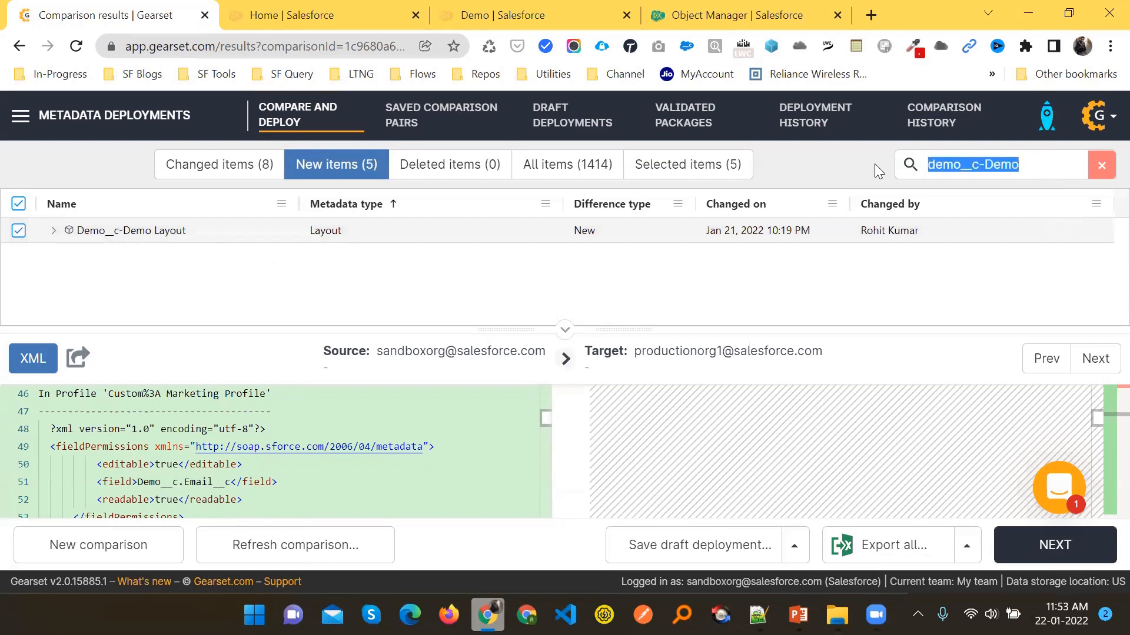
key(BackSpace)
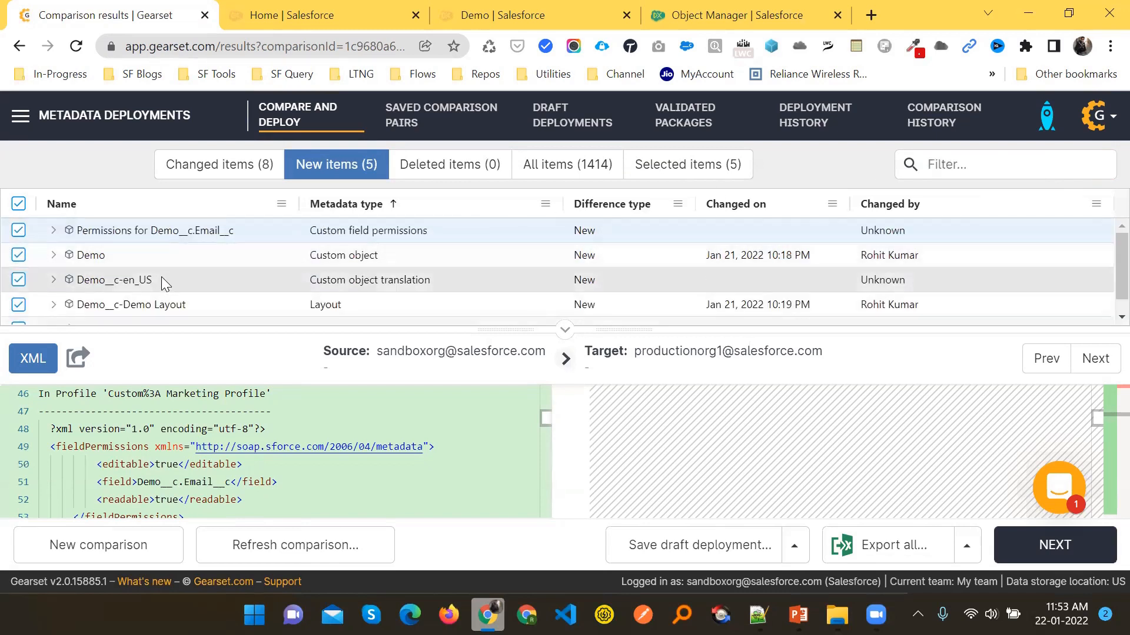
Check the selected new items and proceed with them to the problem analysis.
scroll(281, 262, down, 1)
scroll(224, 287, up, 1)
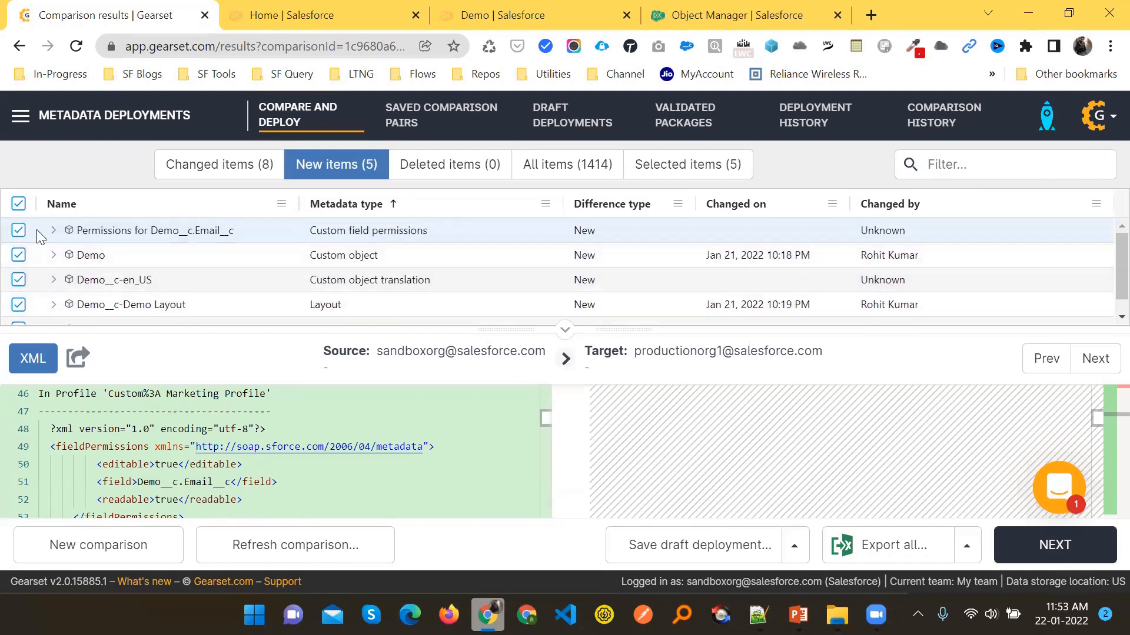
click(690, 177)
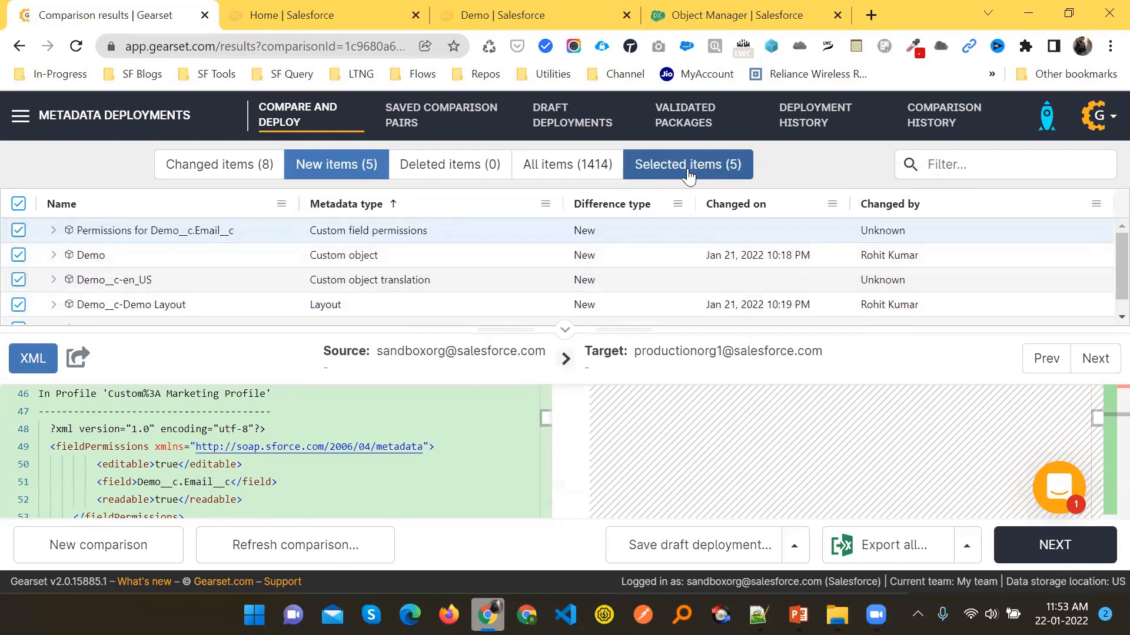
click(1044, 536)
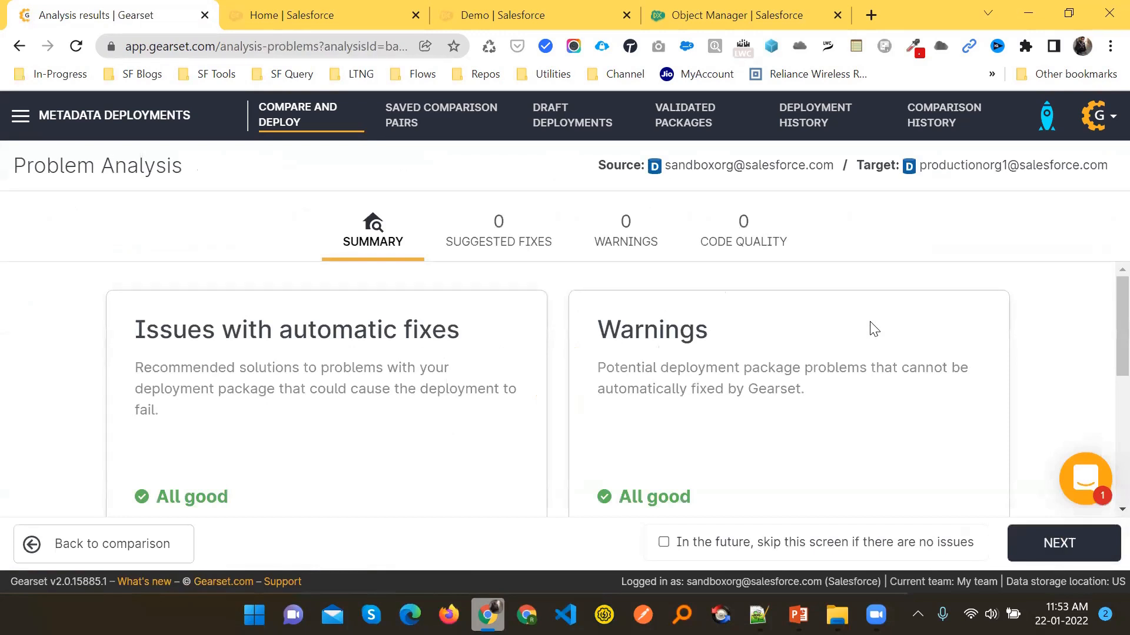
Examine the problem analysis summary for issues with automatic fixes, warnings and code quality improvements.
drag(171, 329, 471, 360)
drag(635, 329, 721, 349)
scroll(146, 348, down, 4)
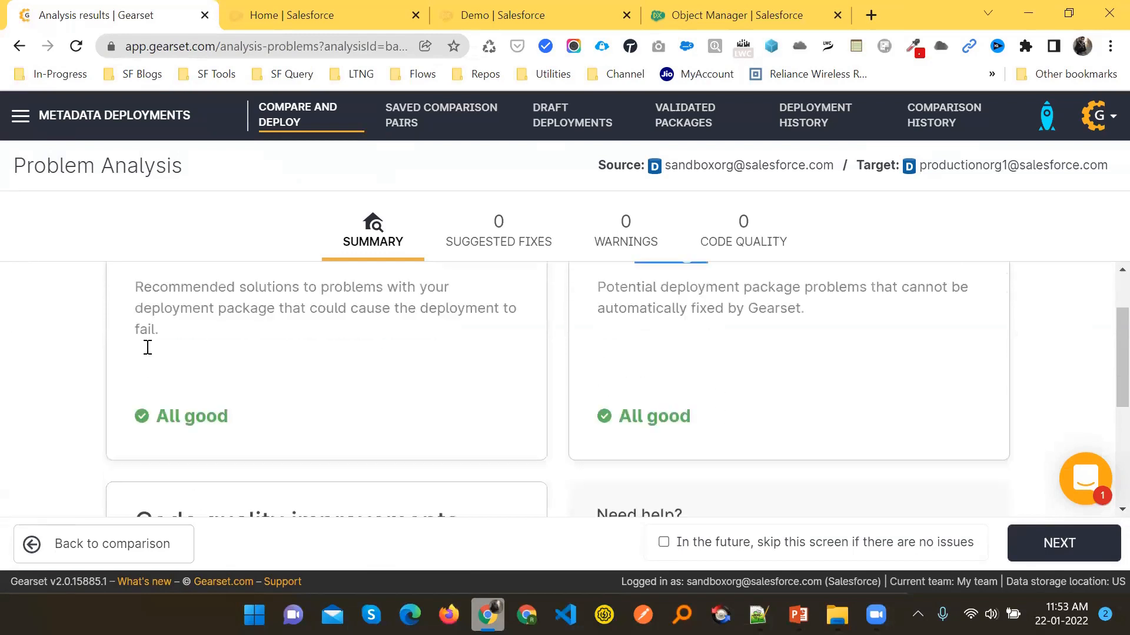
drag(153, 328, 482, 353)
scroll(272, 481, down, 1)
drag(154, 422, 247, 425)
scroll(247, 425, up, 5)
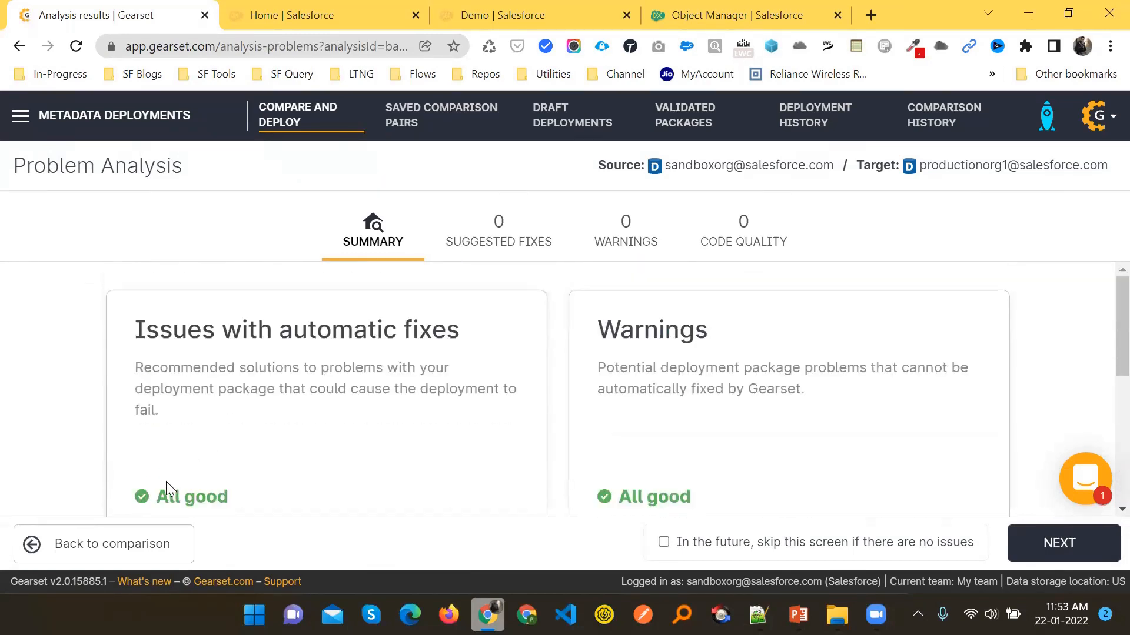
drag(377, 331, 215, 330)
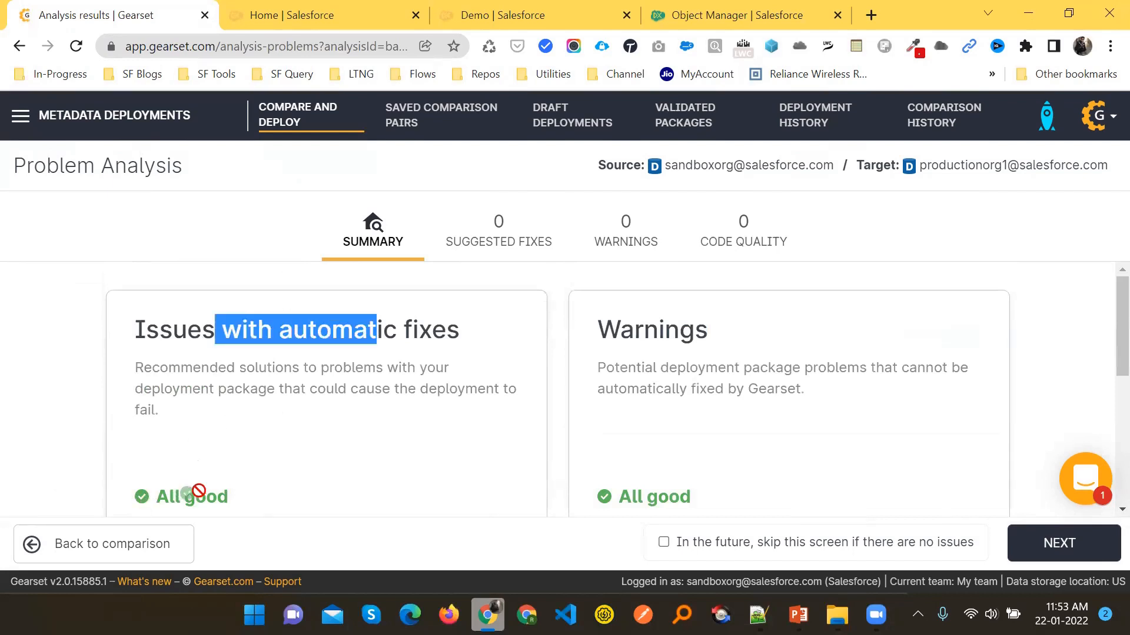
drag(159, 496, 270, 496)
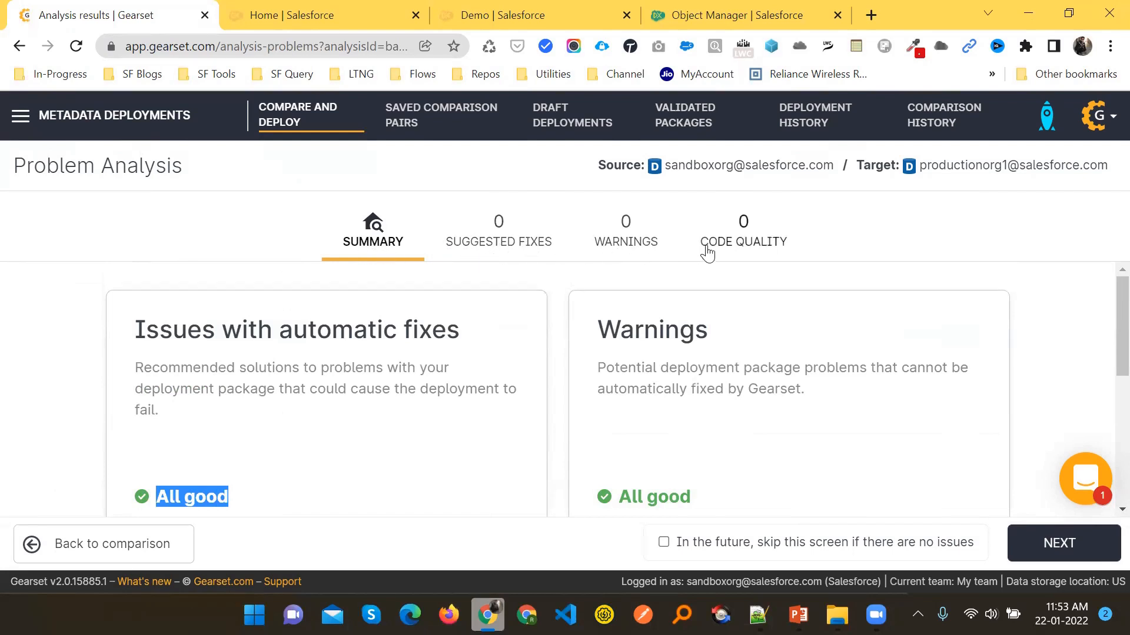
Check the code quality, warnings and suggested fixes results, and continue to the summary of items to deploy.
click(762, 247)
click(612, 242)
click(765, 243)
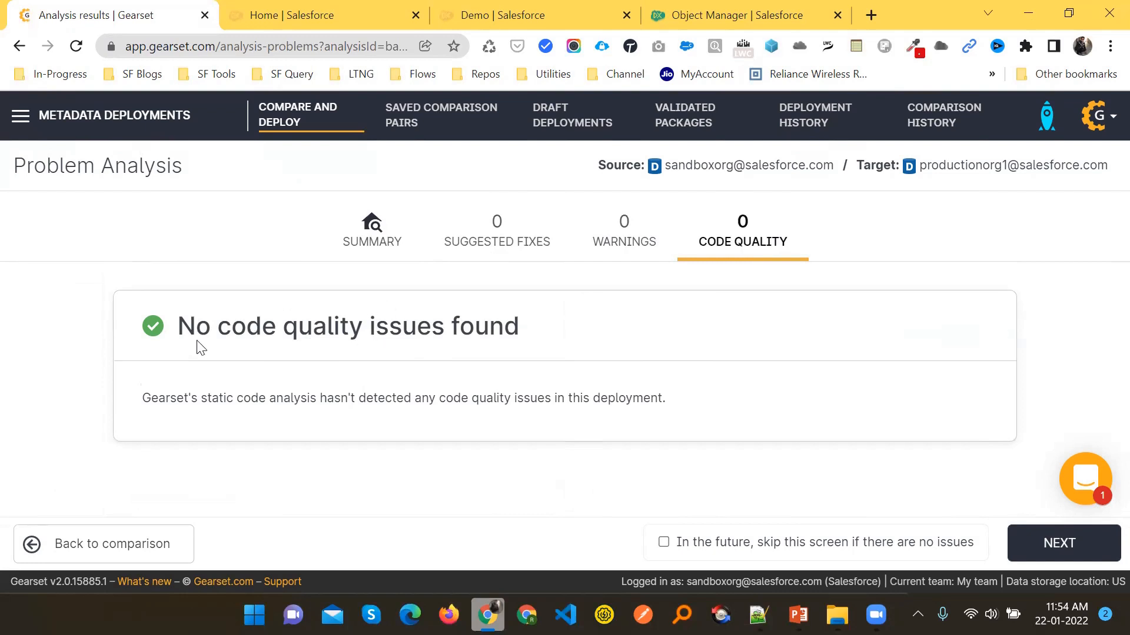
drag(296, 320, 597, 323)
click(609, 244)
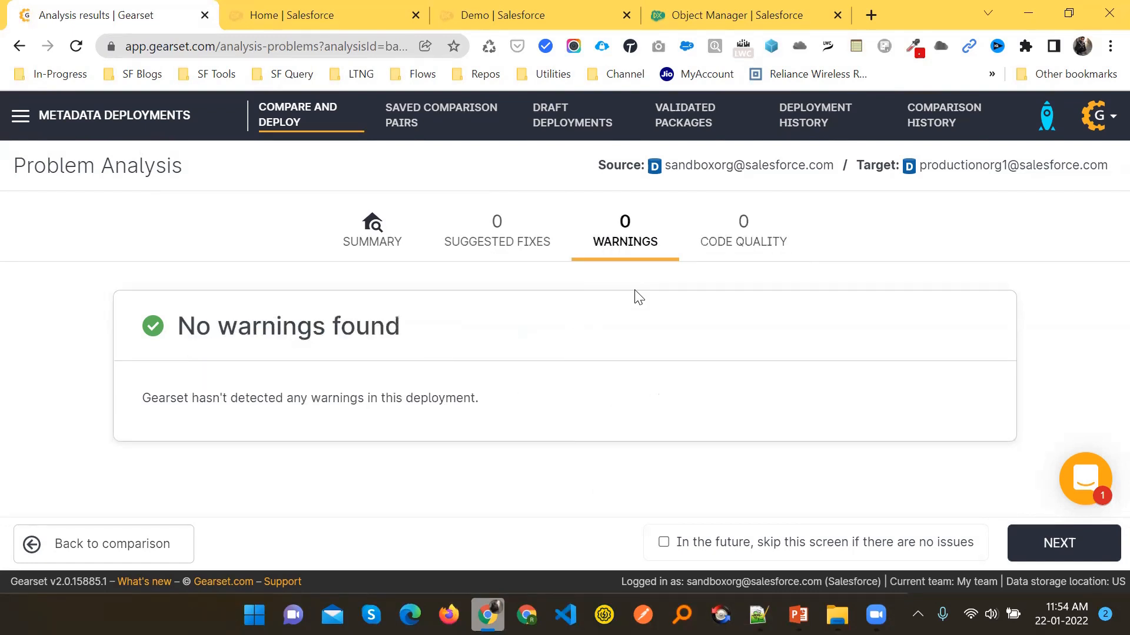
click(497, 249)
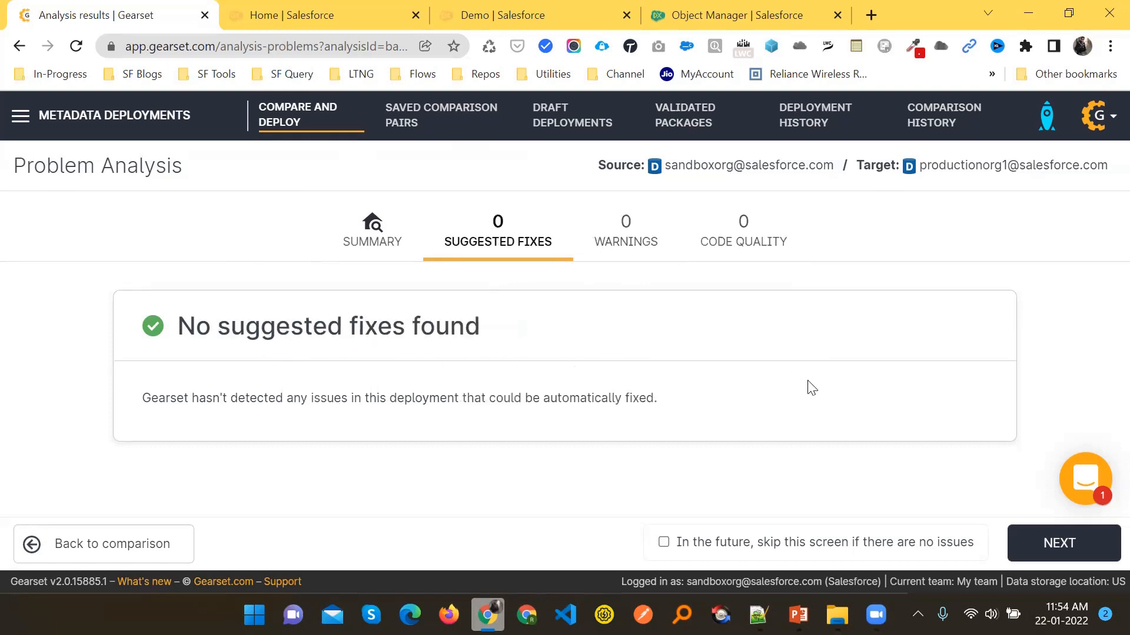
click(1062, 544)
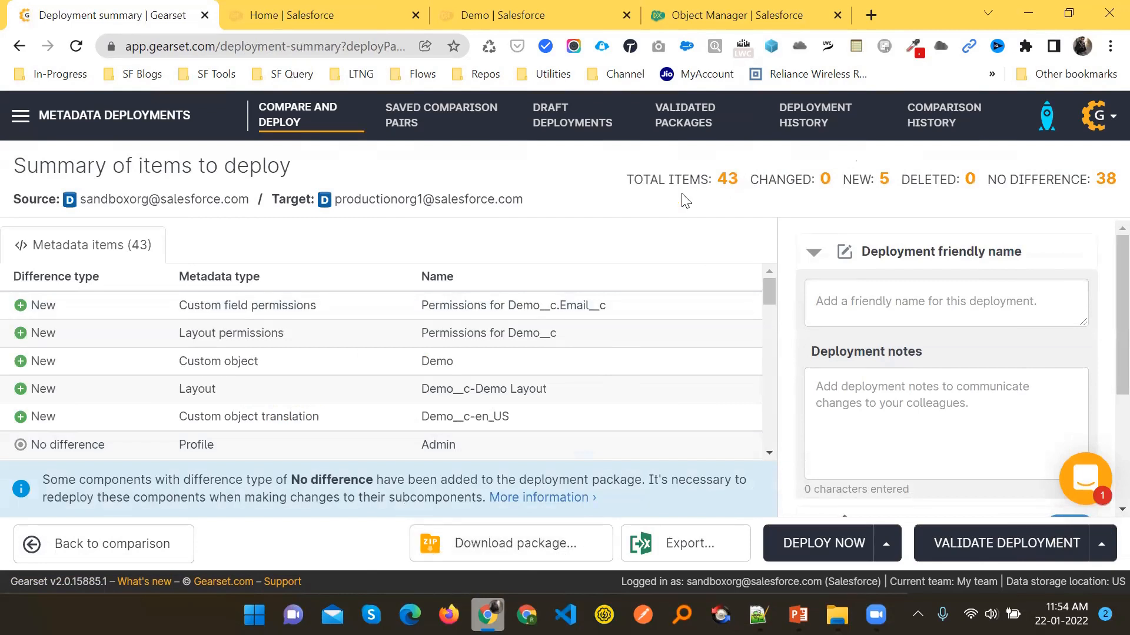
Examine the deployment summary's item totals and the list of new and no-difference metadata items.
drag(680, 159, 760, 138)
drag(770, 199, 821, 190)
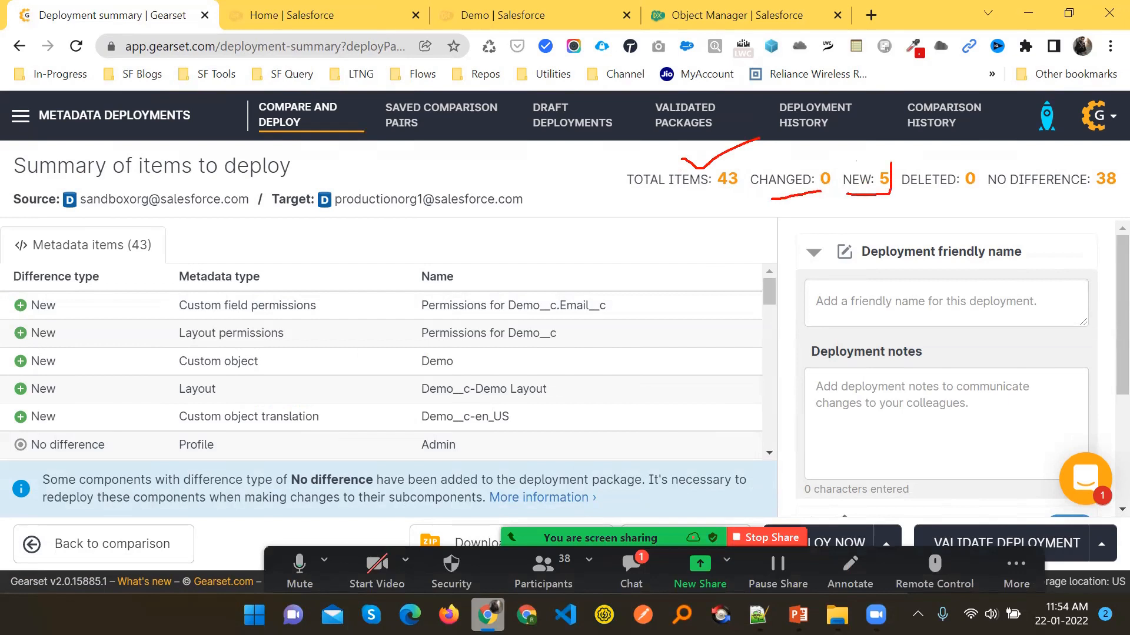
drag(911, 196, 1116, 186)
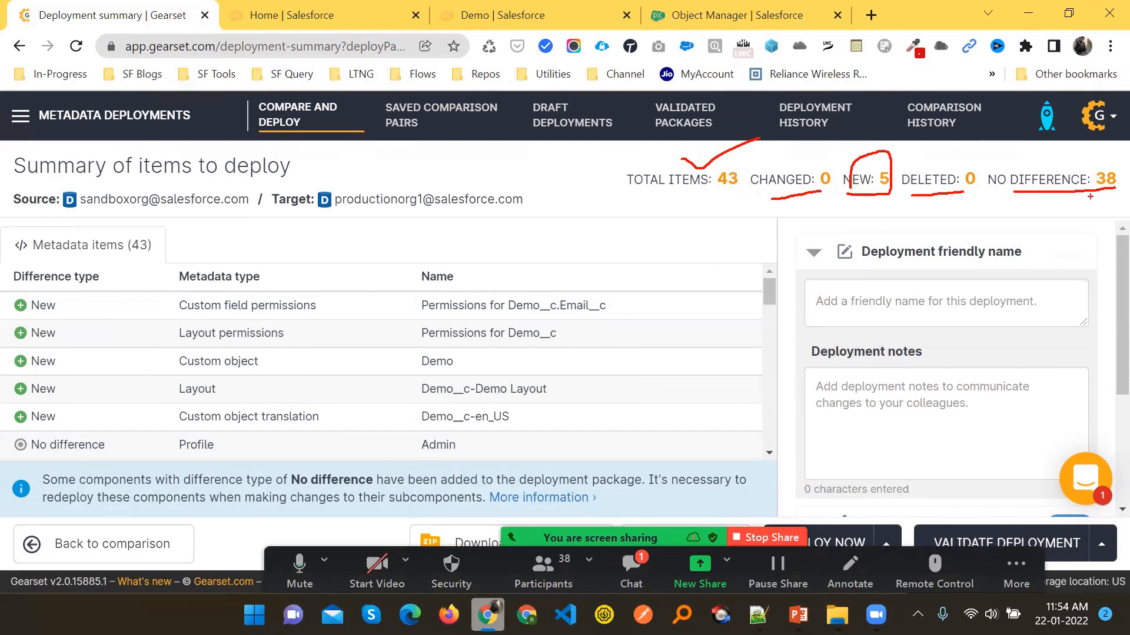
drag(52, 301, 106, 303)
drag(52, 332, 110, 323)
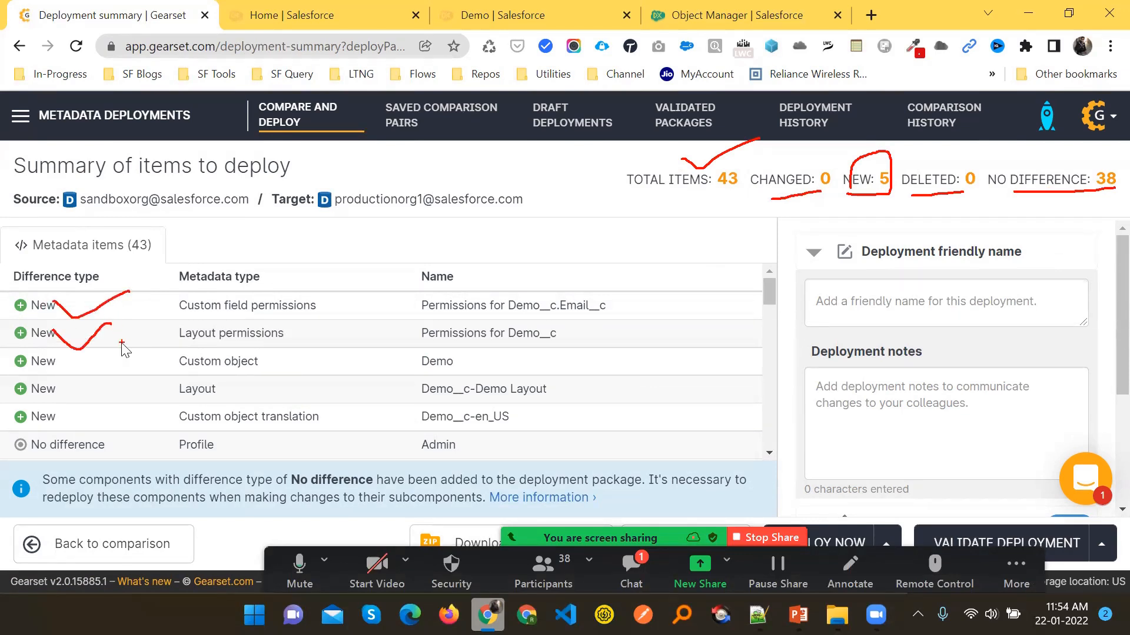
scroll(135, 365, down, 5)
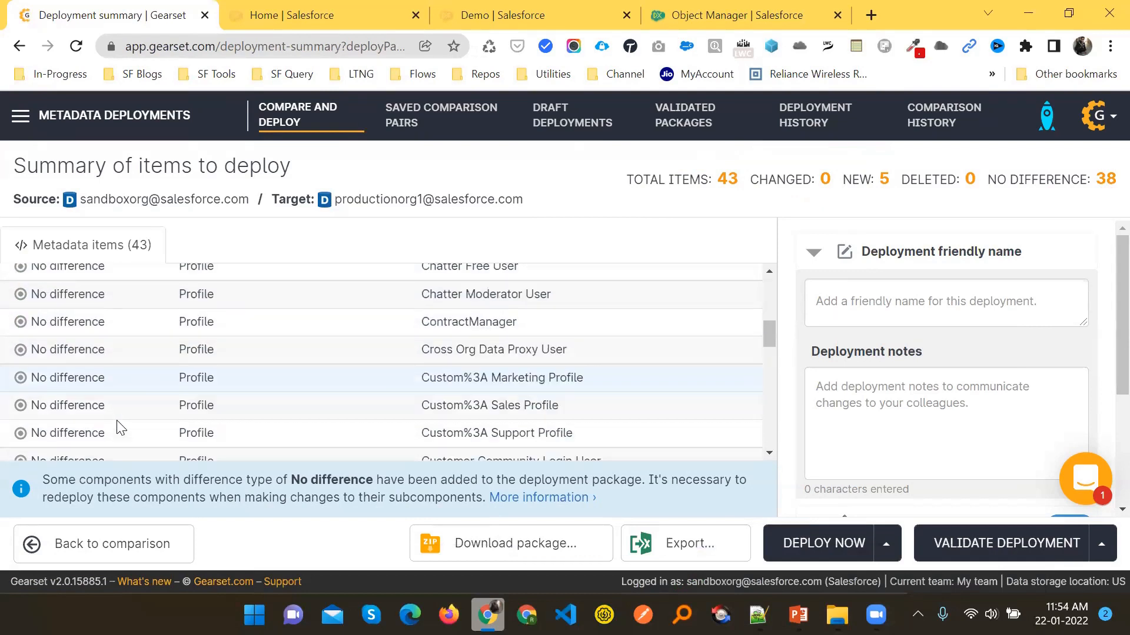
scroll(112, 428, down, 6)
scroll(129, 435, down, 5)
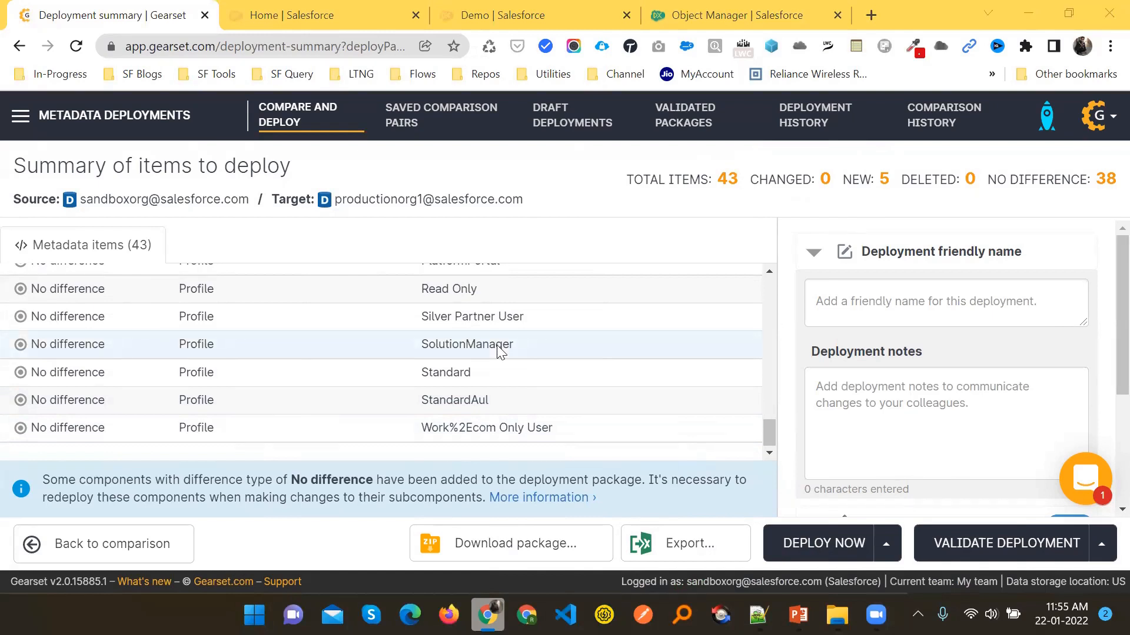
Check the scheduling and test options for the deployment, and deploy the package to the production org immediately.
click(886, 543)
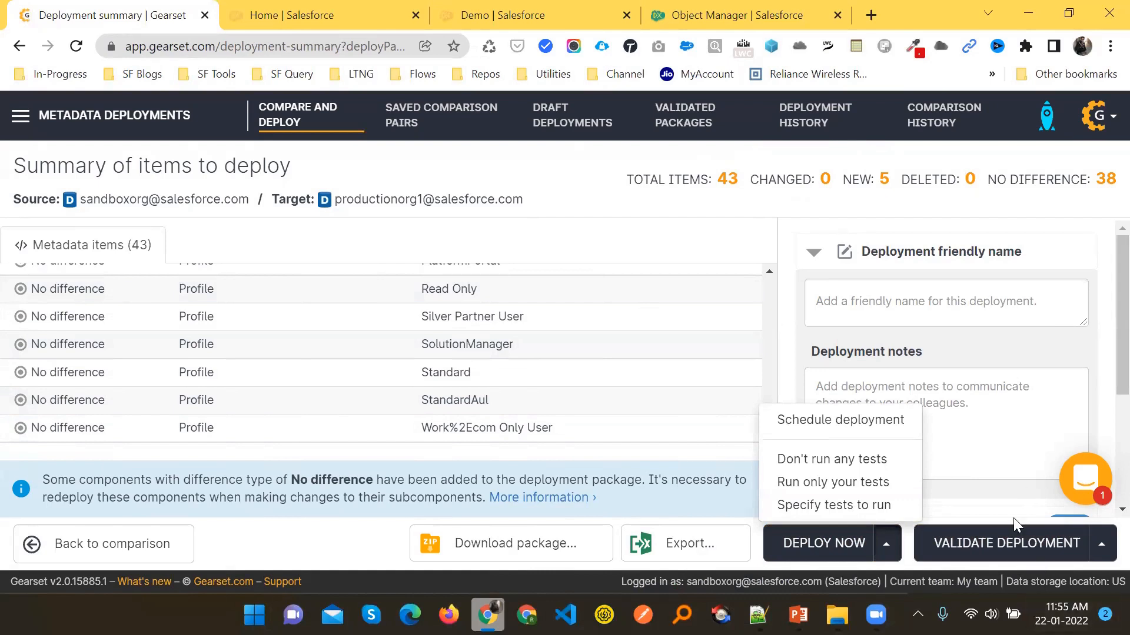
click(739, 295)
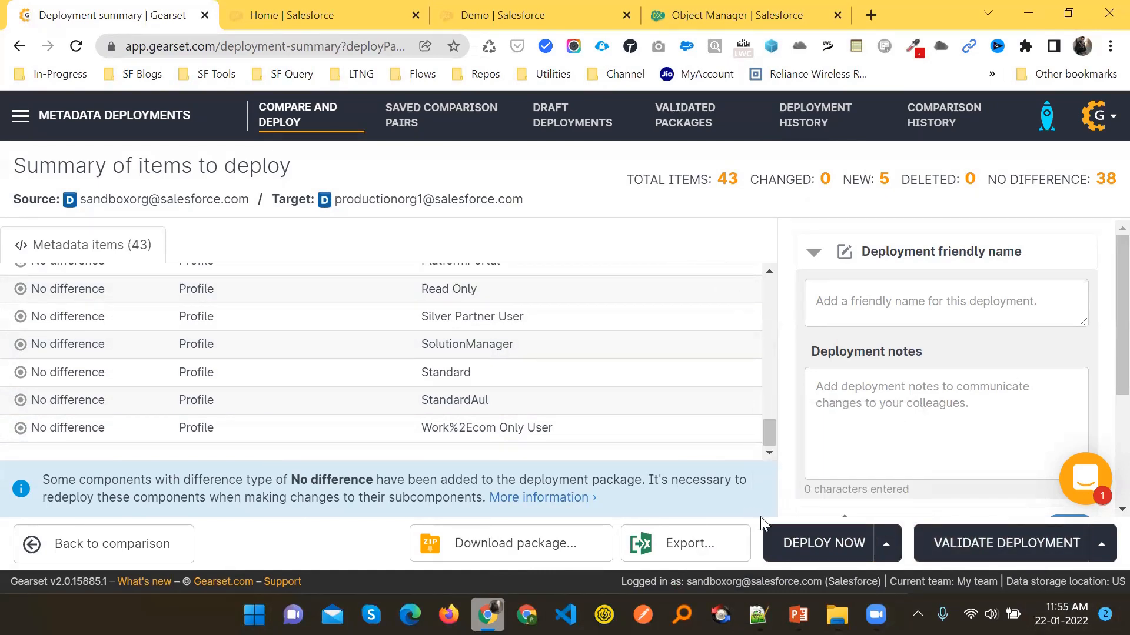
click(837, 543)
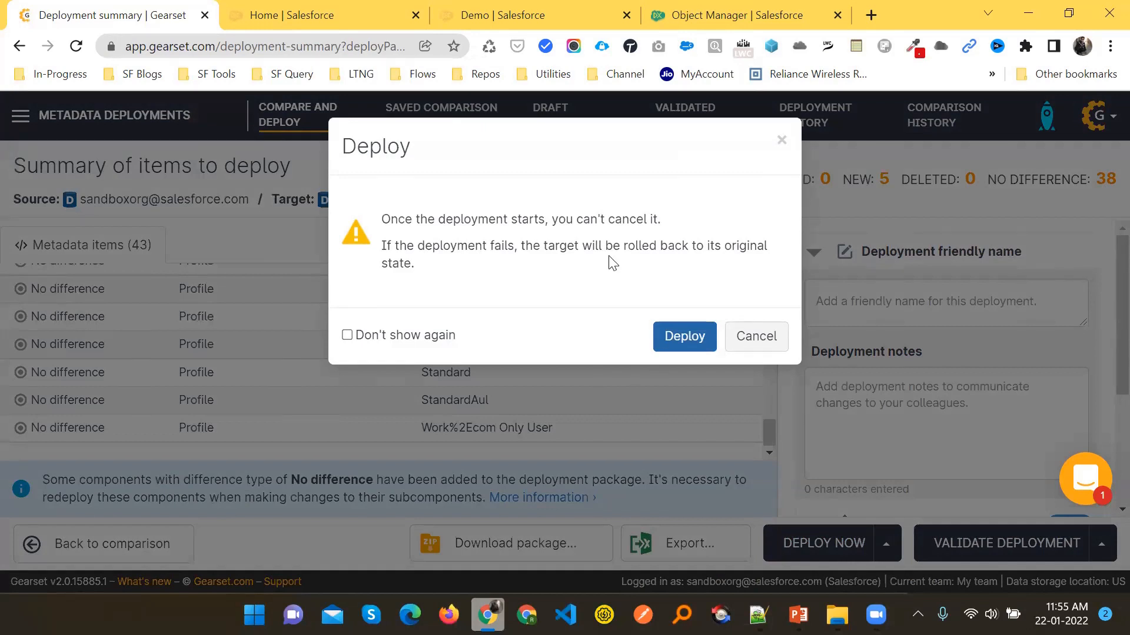
drag(640, 181, 595, 251)
click(678, 332)
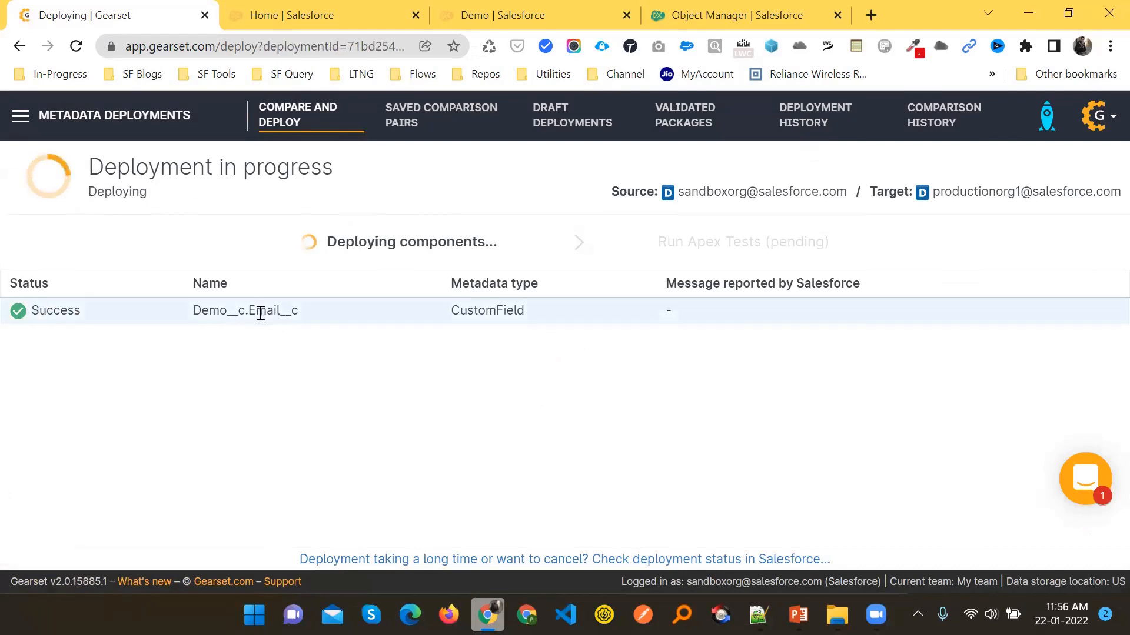
Follow the component deployment and examine the result's metadata counts, deployment time, tests run, Salesforce Id and rollback information.
drag(252, 311, 295, 311)
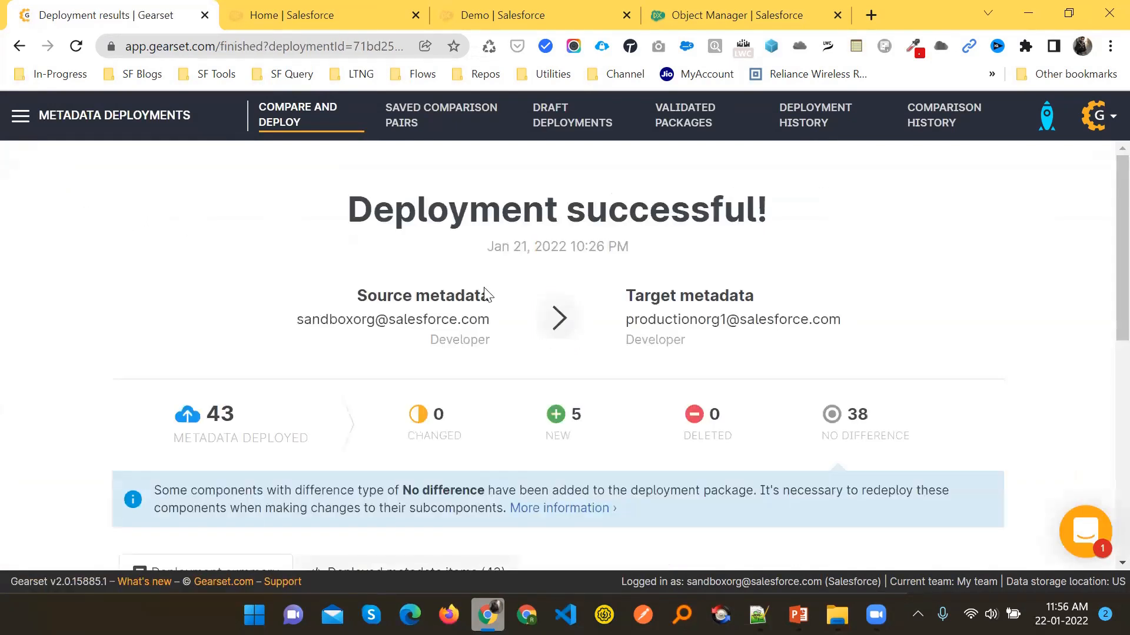
scroll(396, 292, down, 1)
scroll(530, 244, up, 1)
double_click(245, 419)
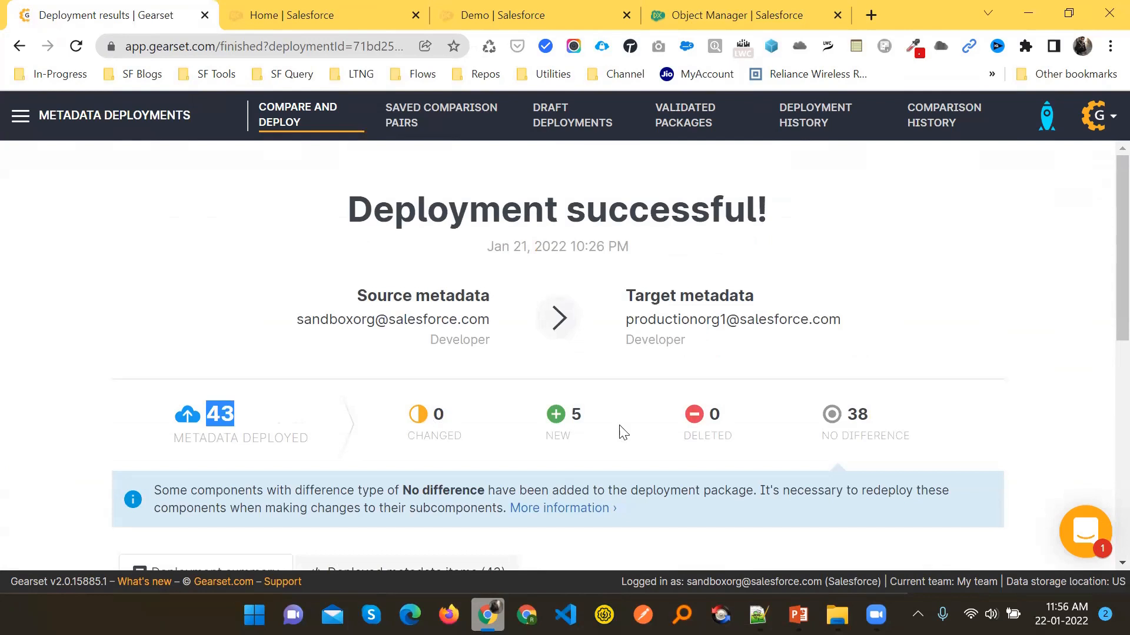
double_click(544, 416)
double_click(597, 419)
click(554, 419)
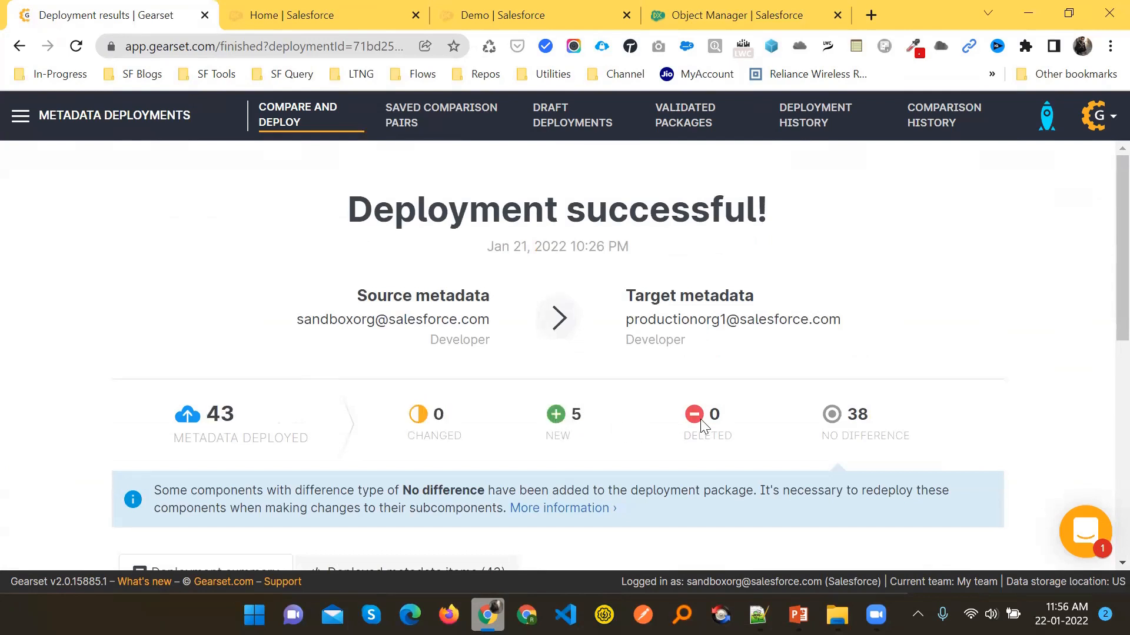
drag(670, 420, 730, 421)
click(732, 421)
scroll(683, 412, down, 1)
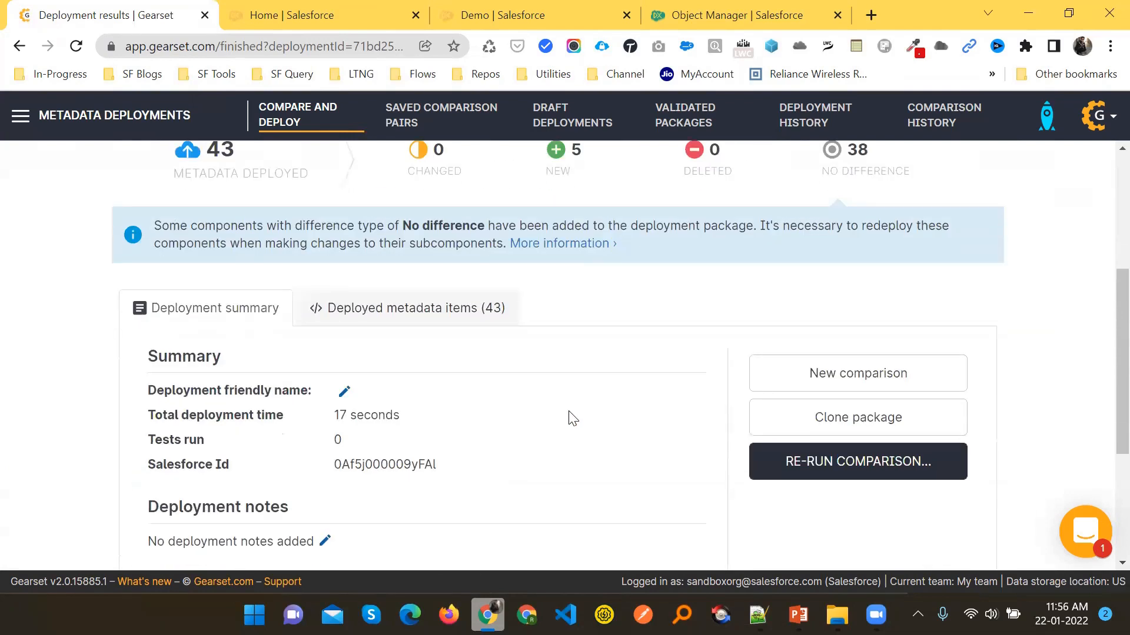
scroll(553, 406, down, 2)
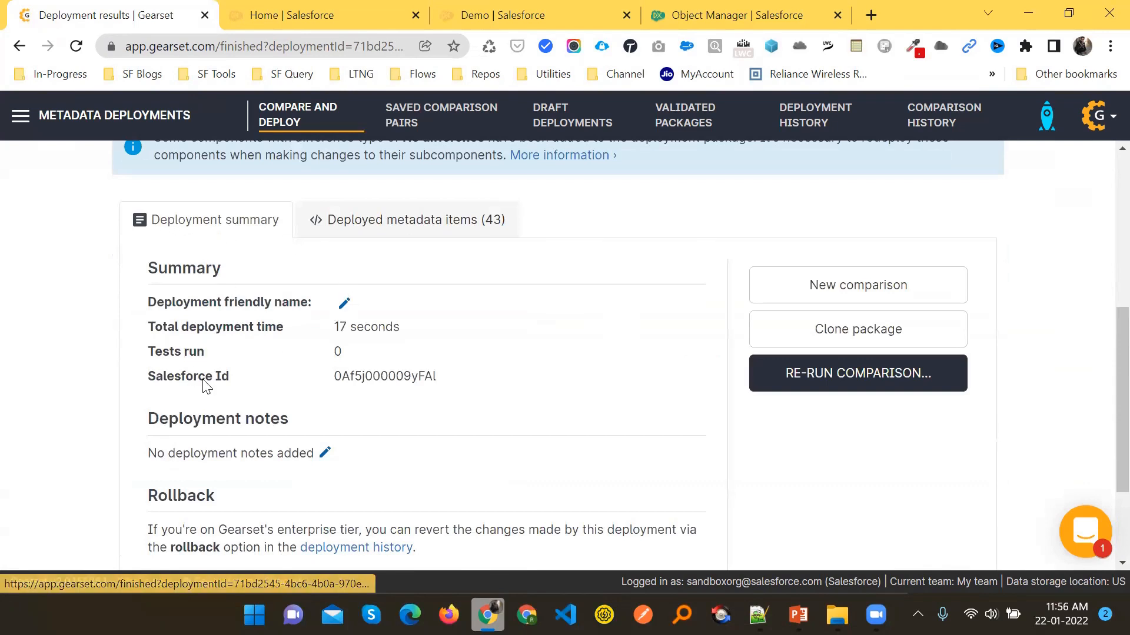
scroll(277, 436, down, 3)
scroll(353, 423, up, 8)
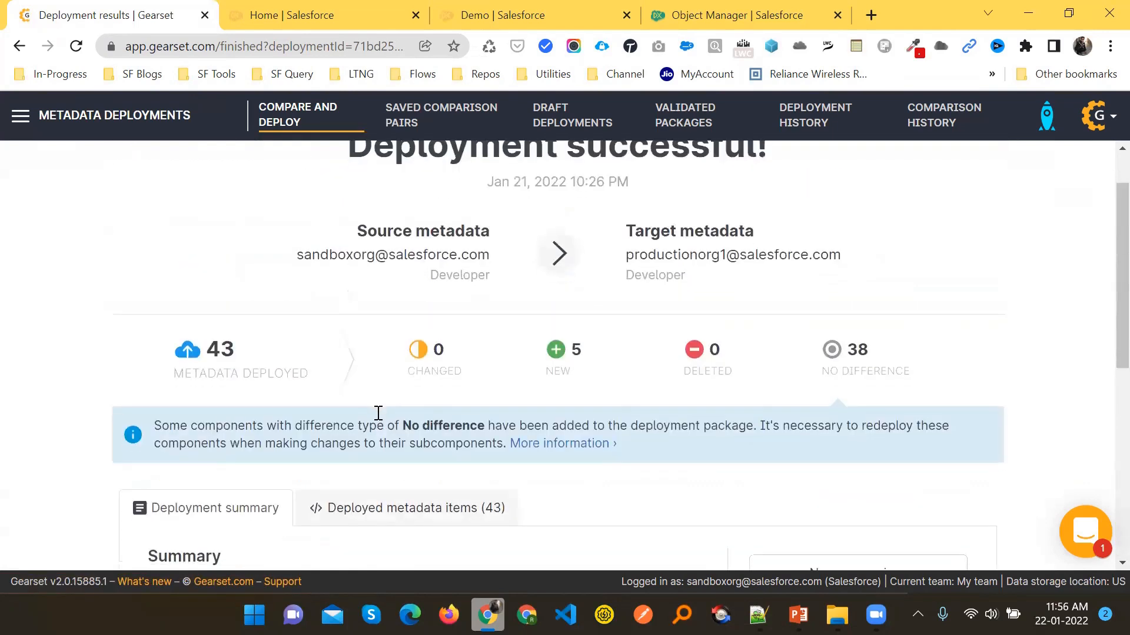
Open the deployed metadata items list and examine the difference types, metadata types and names of the new and no-difference items.
scroll(330, 396, down, 5)
click(378, 268)
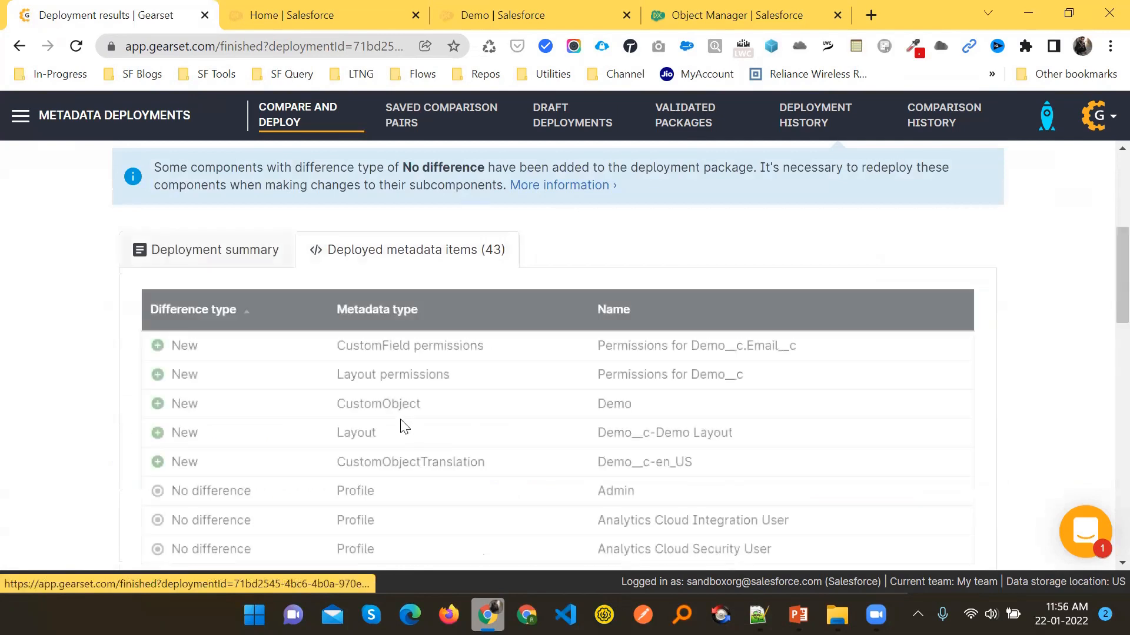
scroll(470, 406, down, 5)
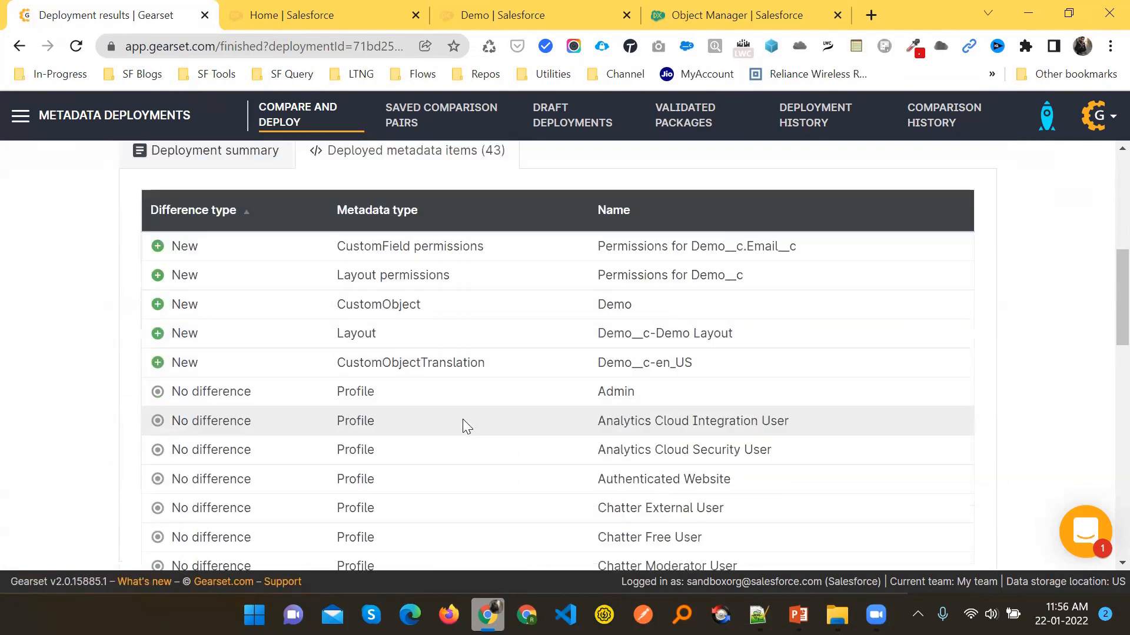
scroll(462, 445, down, 8)
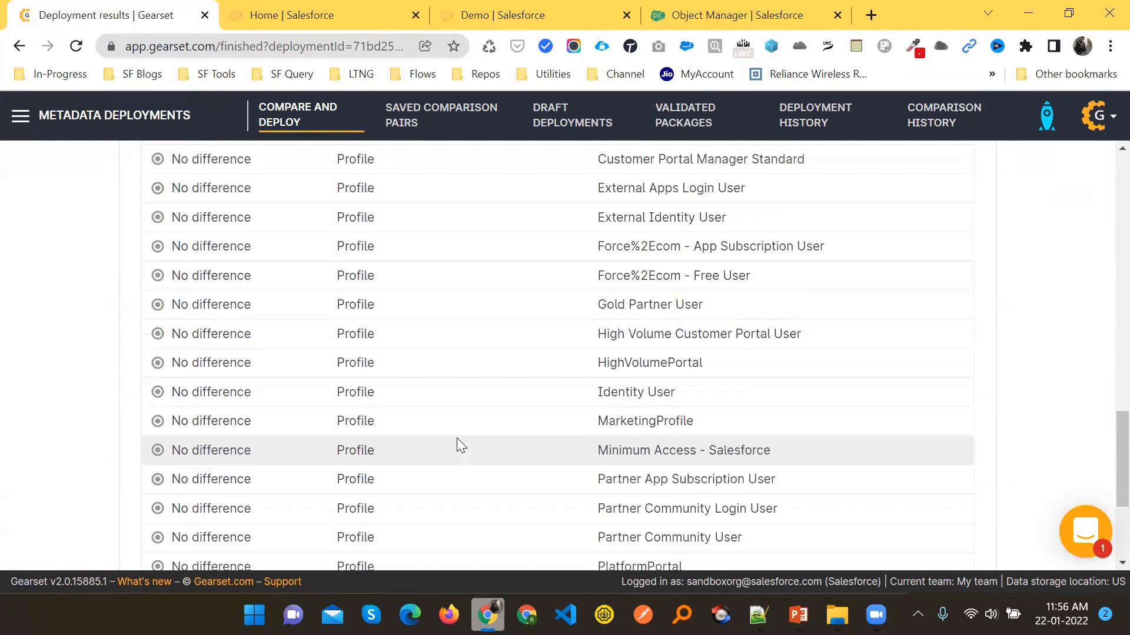
scroll(215, 335, up, 15)
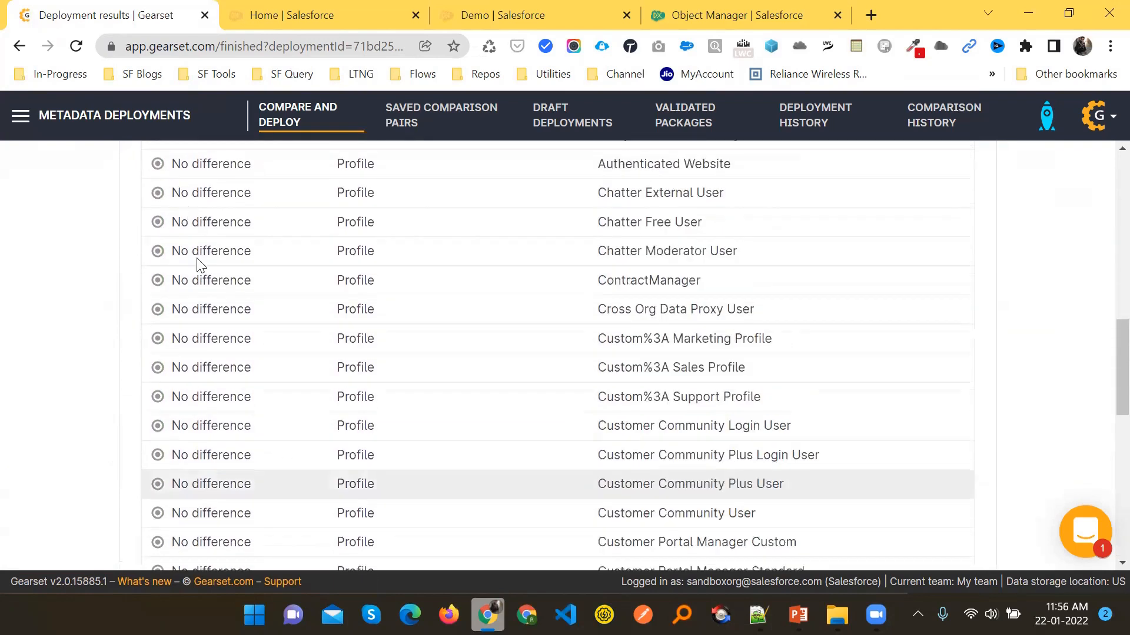
scroll(224, 294, up, 2)
scroll(176, 235, down, 5)
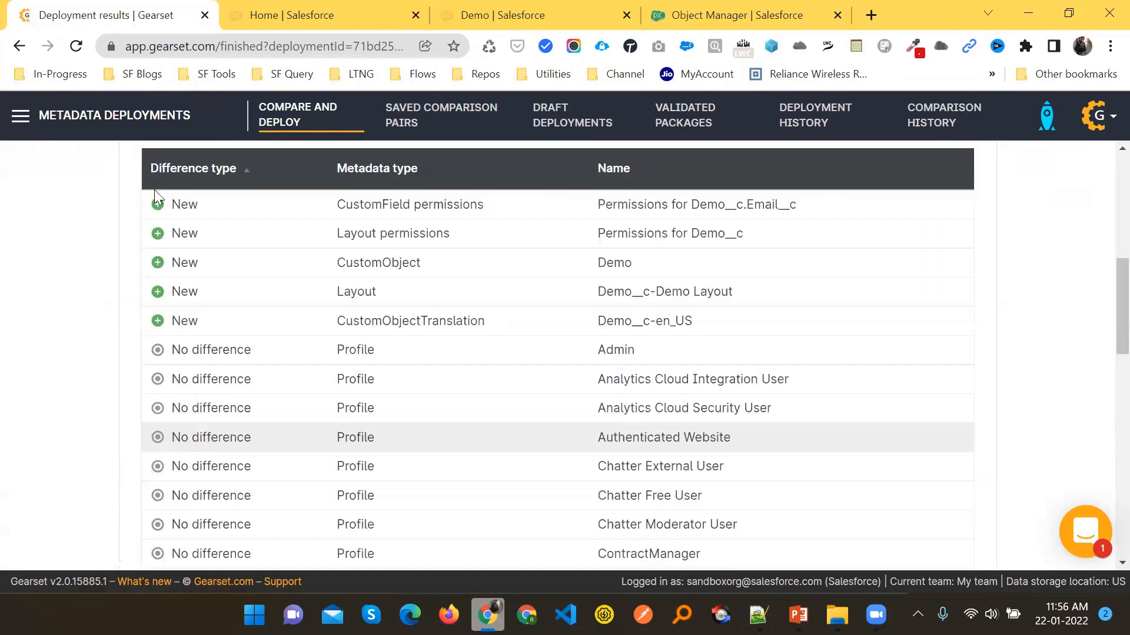
scroll(157, 182, down, 1)
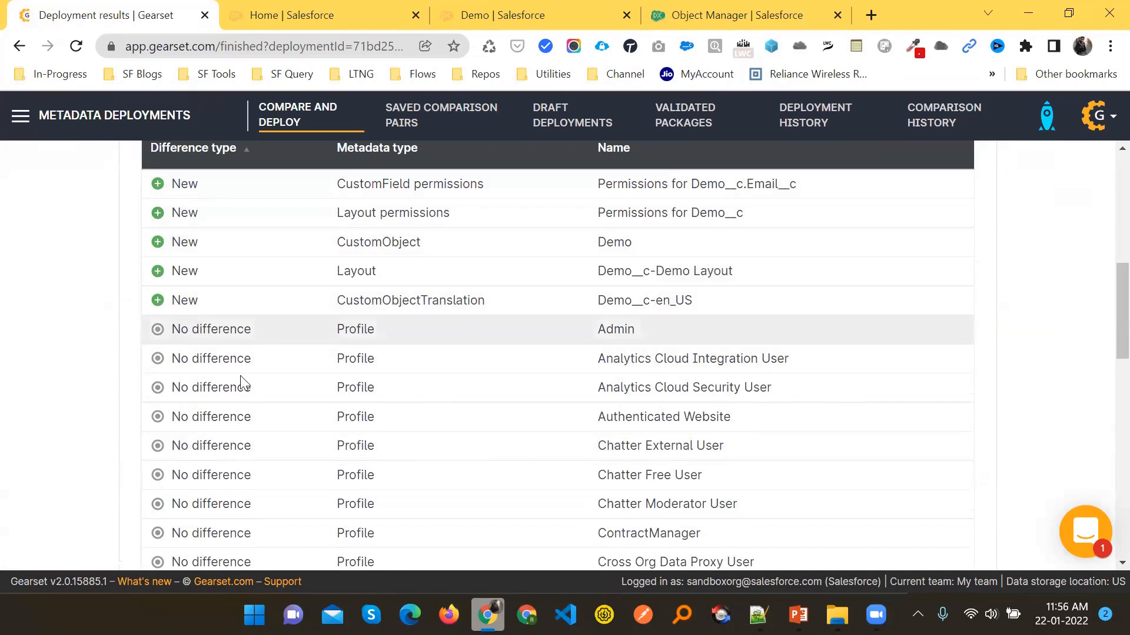
scroll(411, 356, up, 8)
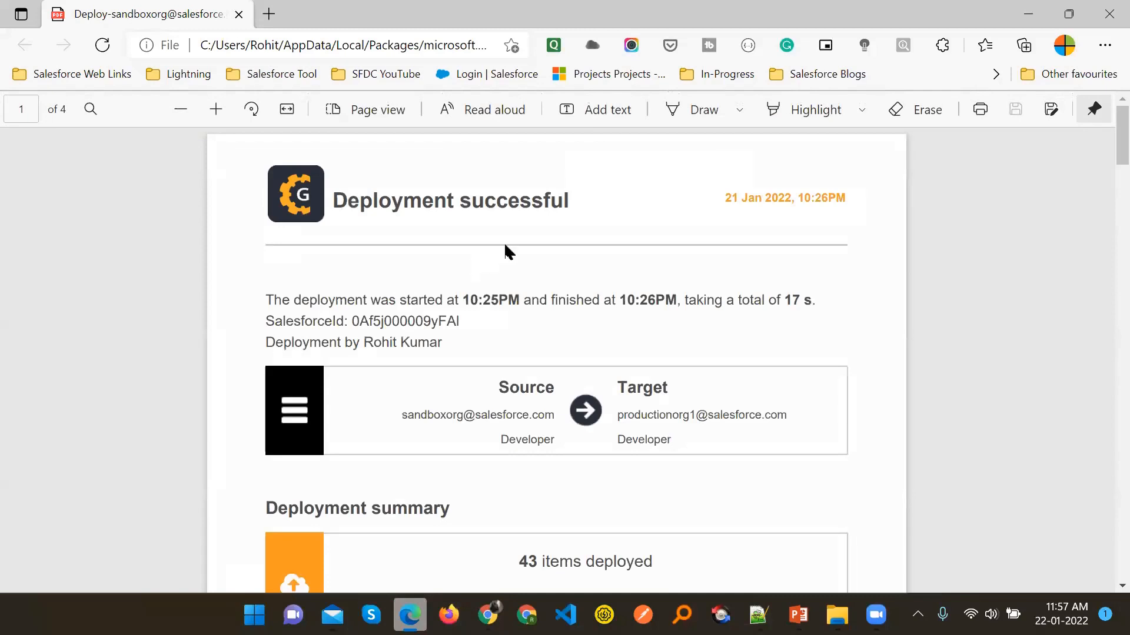
Check the deployment date and the start and finish times at the beginning of the PDF deployment report.
drag(726, 199, 857, 206)
click(805, 226)
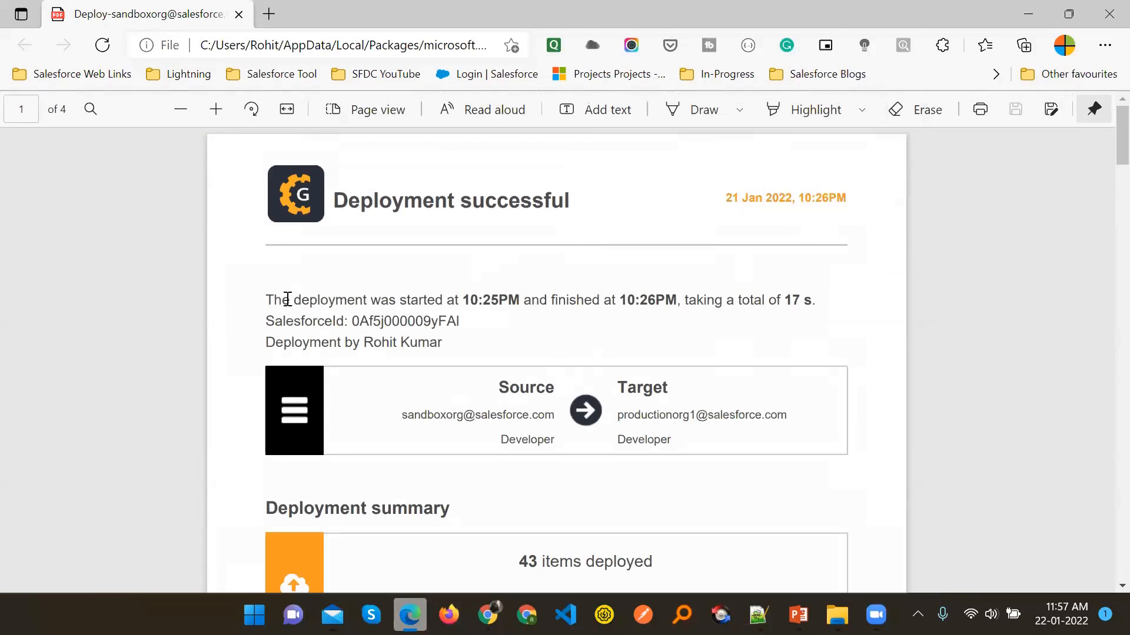
drag(280, 300, 495, 300)
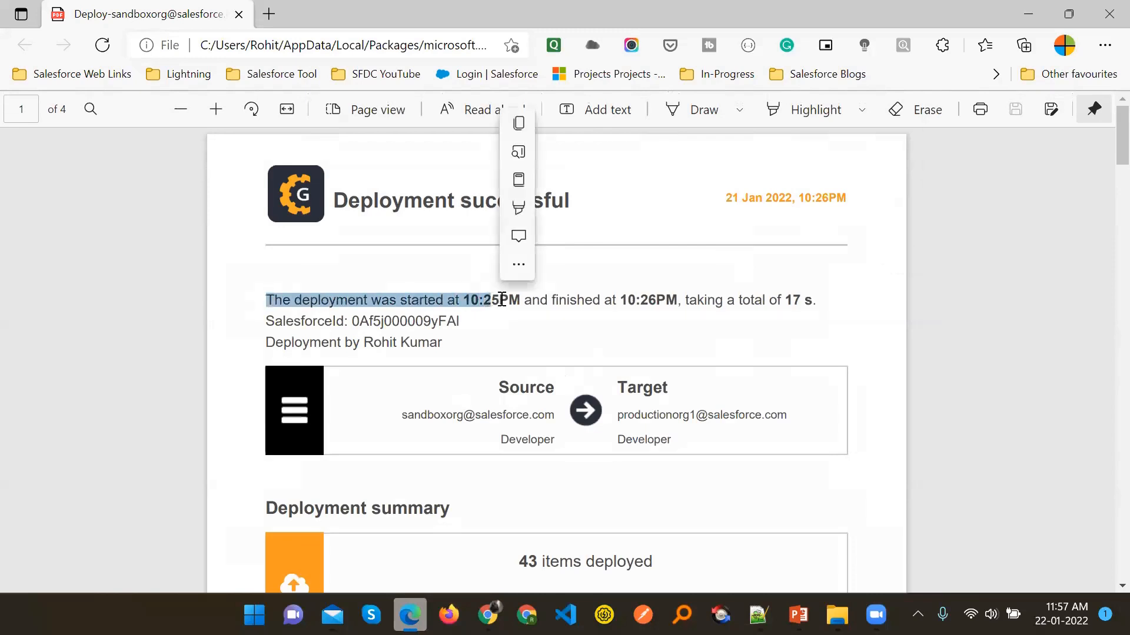
click(495, 301)
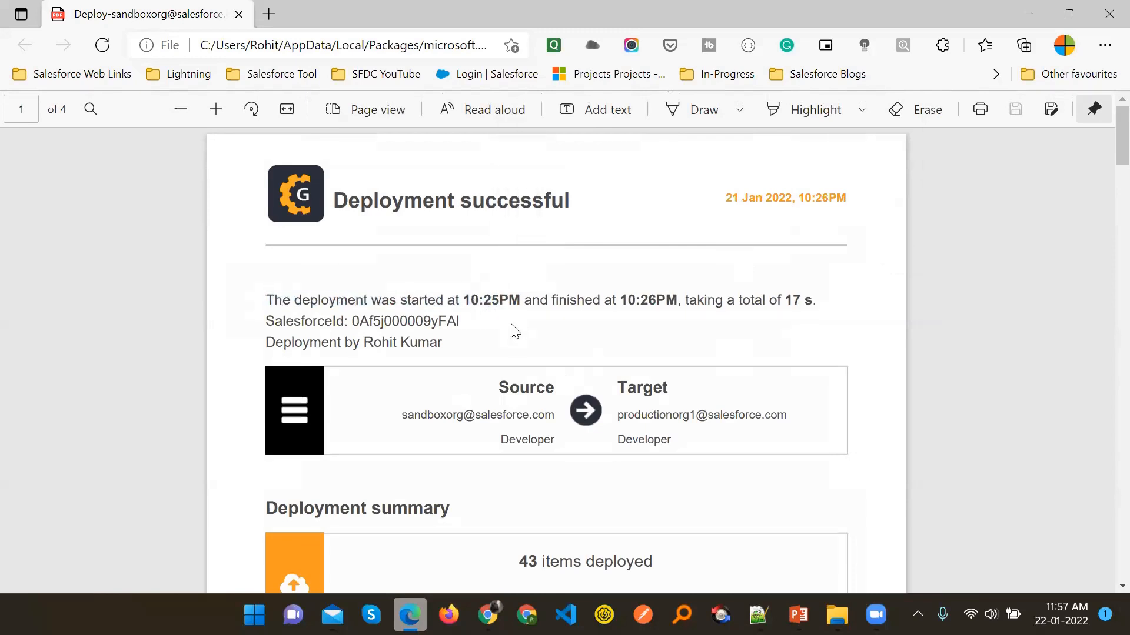
drag(625, 297, 677, 302)
click(711, 306)
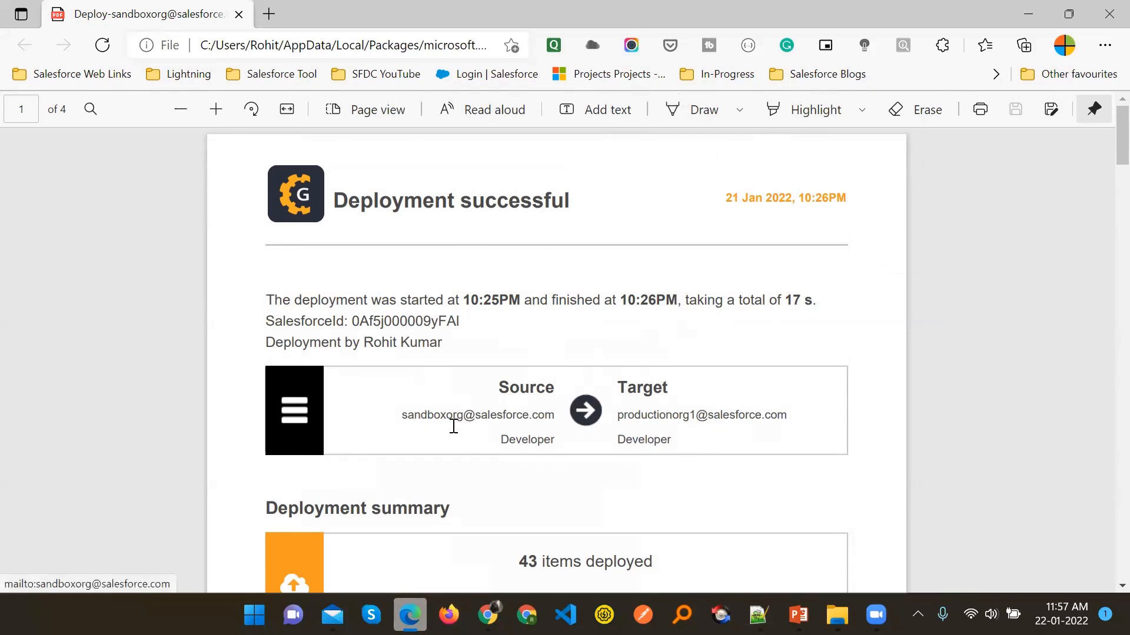
Annotate the report's source and target orgs with freehand circles, an arrow from source to target, and underlines below the org usernames.
mouse_move(551, 371)
mouse_down()
mouse_move(468, 486)
mouse_move(513, 354)
mouse_up()
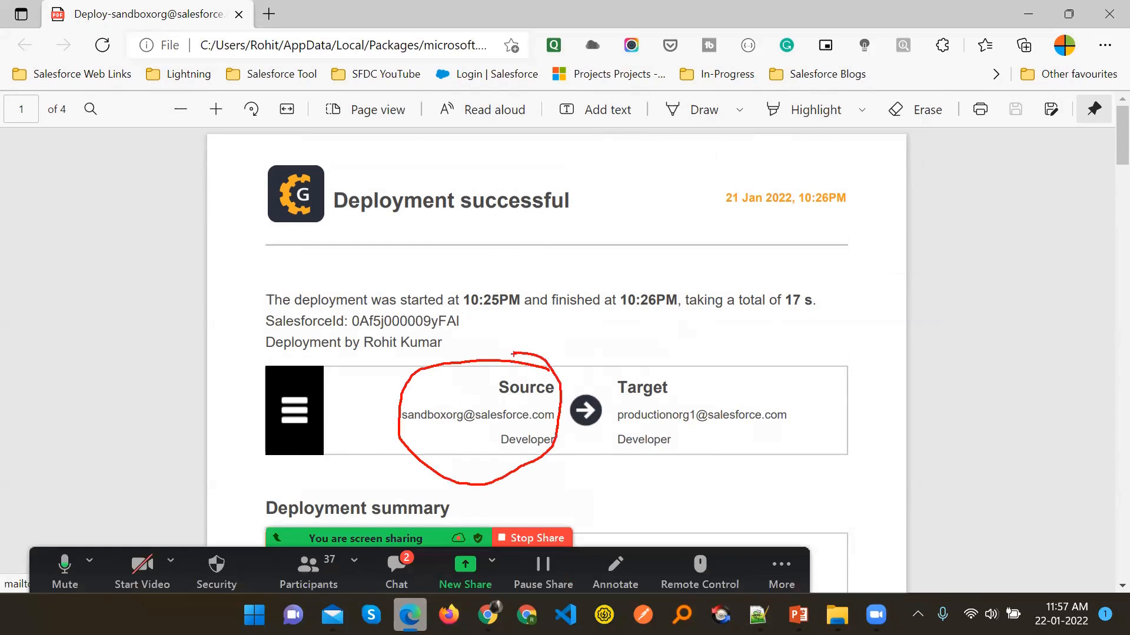
mouse_move(603, 357)
mouse_down()
mouse_move(792, 361)
mouse_move(615, 337)
mouse_up()
drag(486, 371, 590, 321)
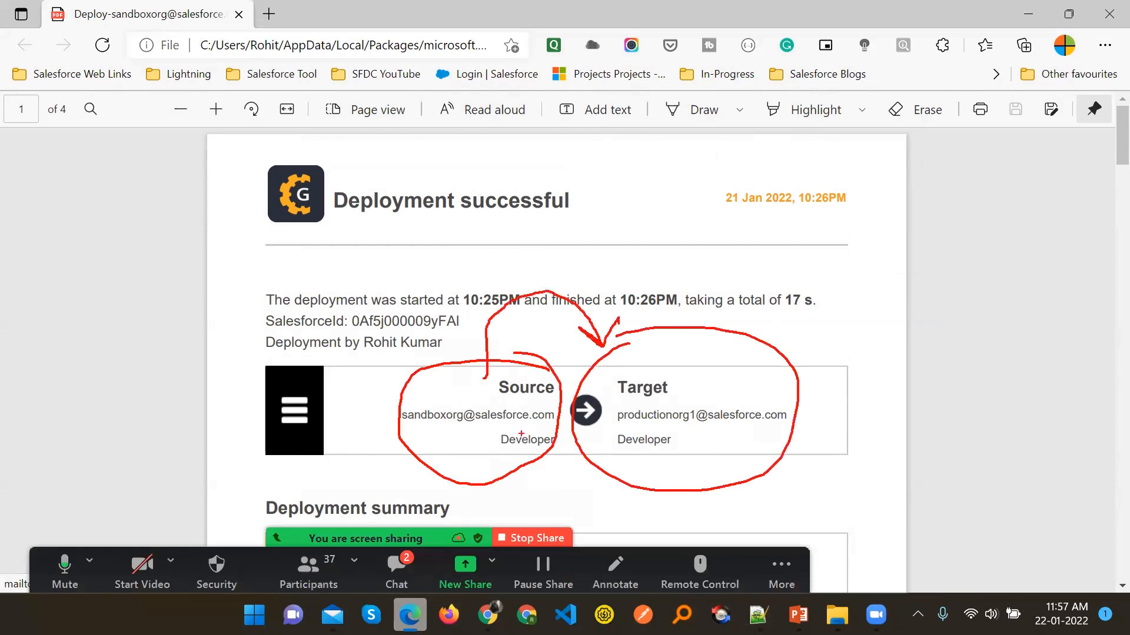
drag(414, 425, 509, 428)
drag(615, 432, 724, 429)
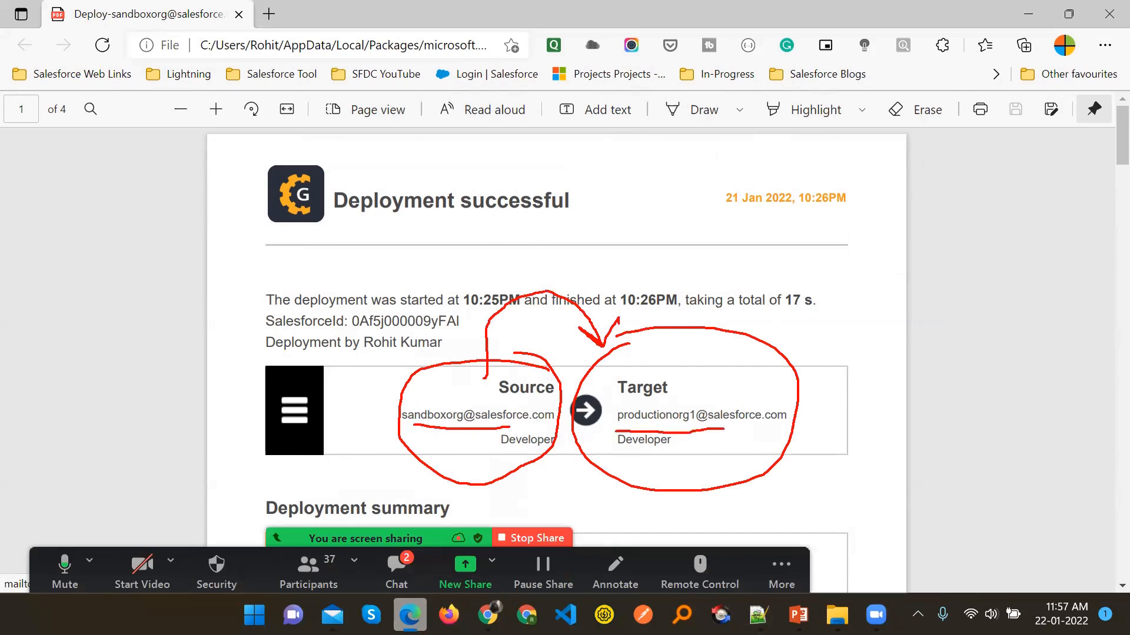
Examine the report's deployment summary for the changed, new, deleted and no-difference item counts.
scroll(704, 432, down, 5)
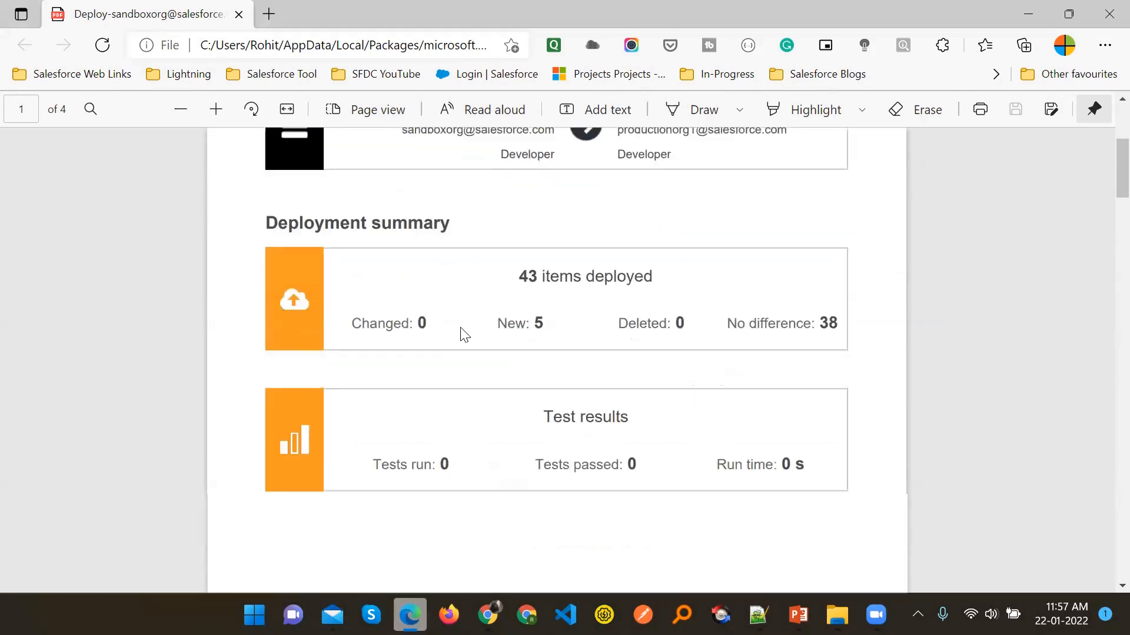
triple_click(425, 211)
click(360, 307)
right_click(360, 309)
click(568, 275)
double_click(529, 307)
double_click(644, 308)
drag(749, 308, 803, 307)
click(528, 294)
Check the report's test results for tests run, tests passed and run time.
scroll(553, 341, down, 1)
triple_click(601, 326)
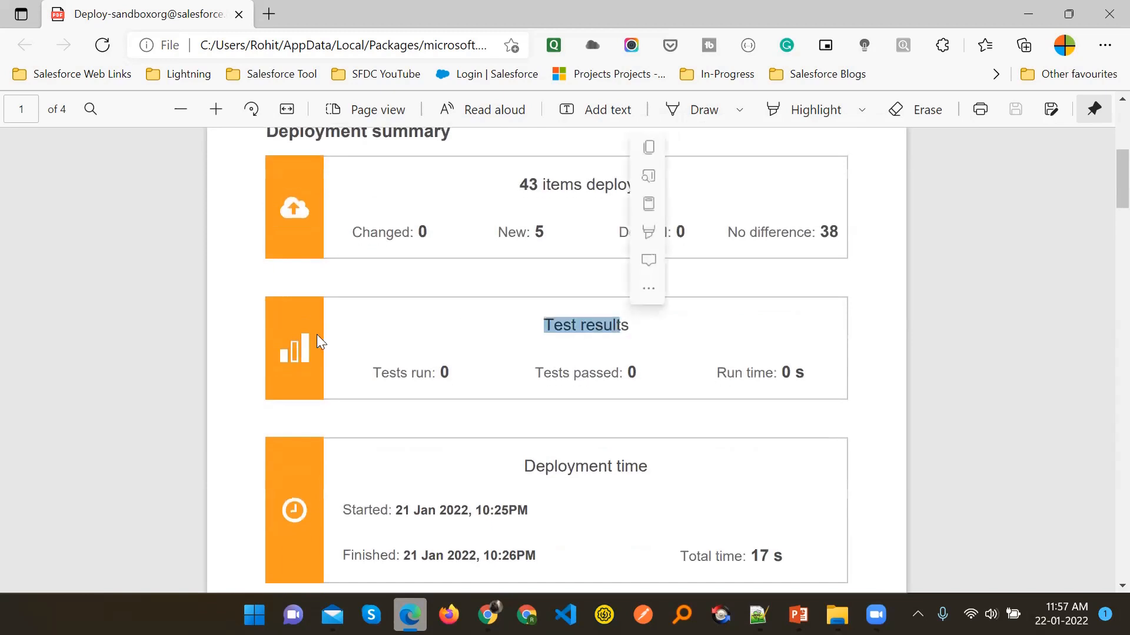
drag(372, 373, 438, 373)
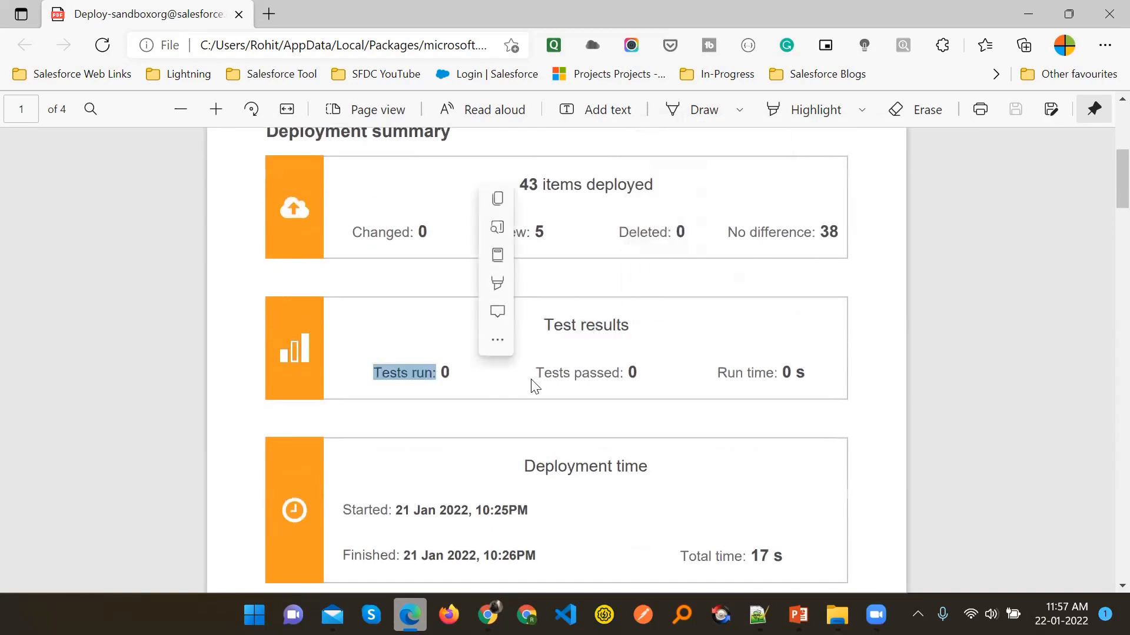
drag(536, 373, 782, 383)
Check the report's deployment time section for the total time and the start and finish timestamps.
scroll(573, 408, down, 1)
drag(524, 391, 651, 398)
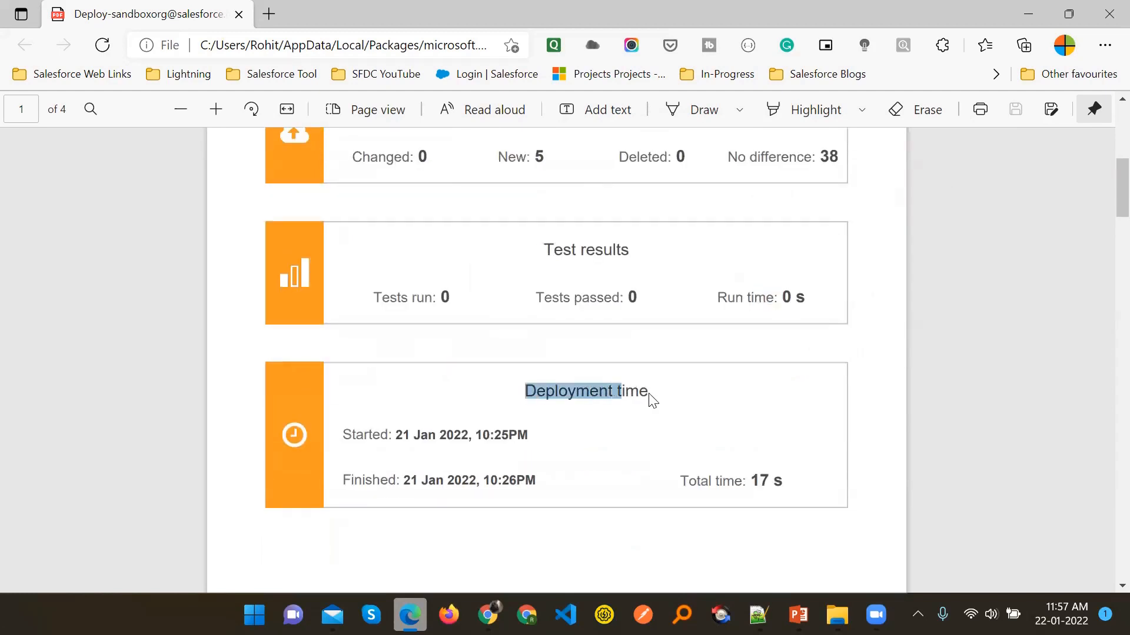
scroll(709, 412, down, 1)
drag(746, 405, 791, 405)
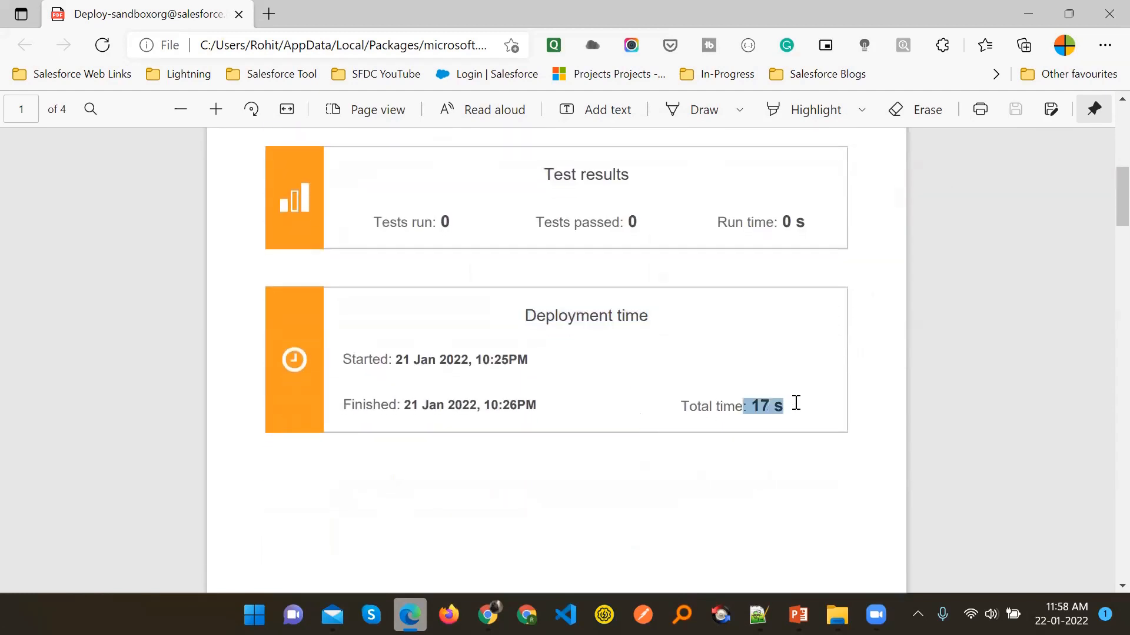
click(499, 394)
drag(345, 362, 469, 364)
click(383, 403)
drag(343, 405, 462, 406)
click(599, 402)
Read through the report's deployment details table and the Static Code Analysis section on the remaining pages.
scroll(595, 401, down, 6)
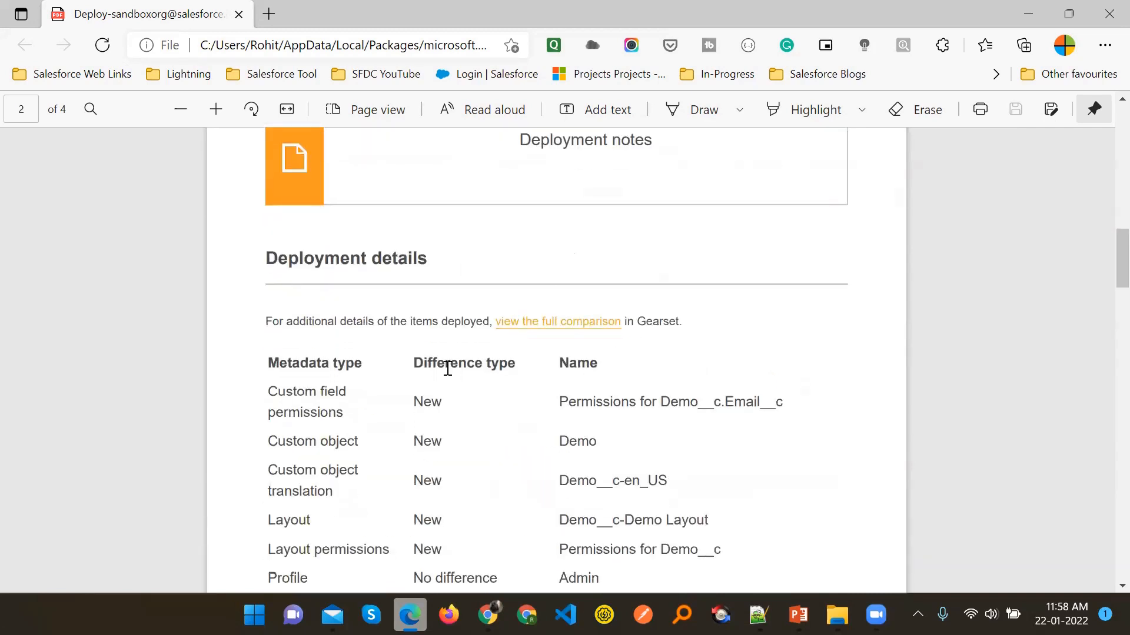
scroll(447, 368, down, 2)
drag(269, 212, 415, 216)
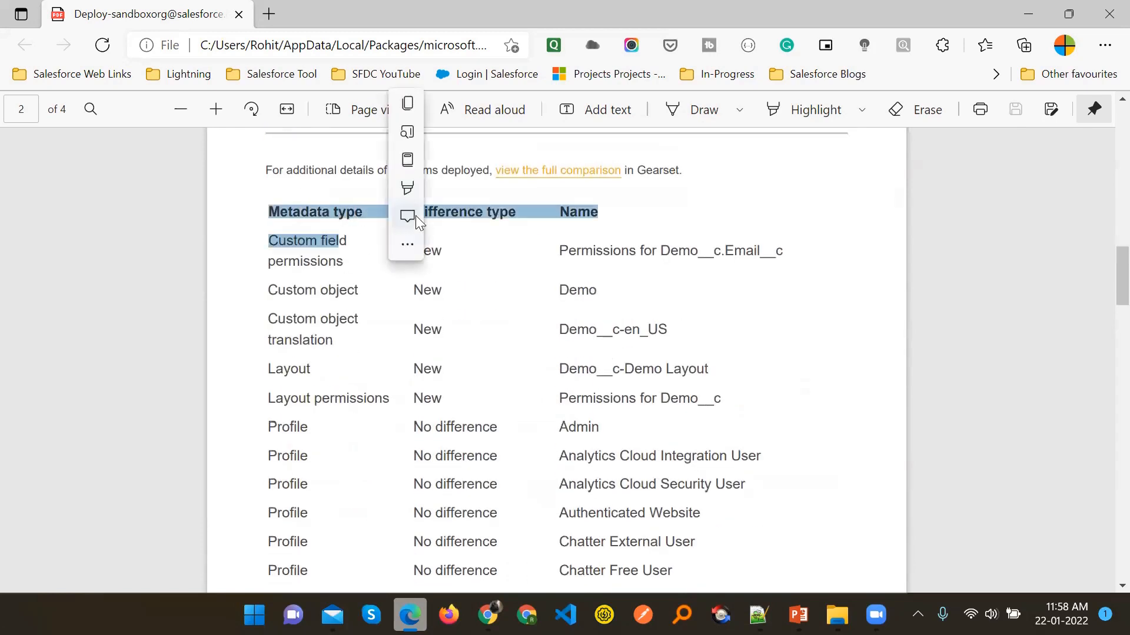
right_click(375, 331)
click(289, 329)
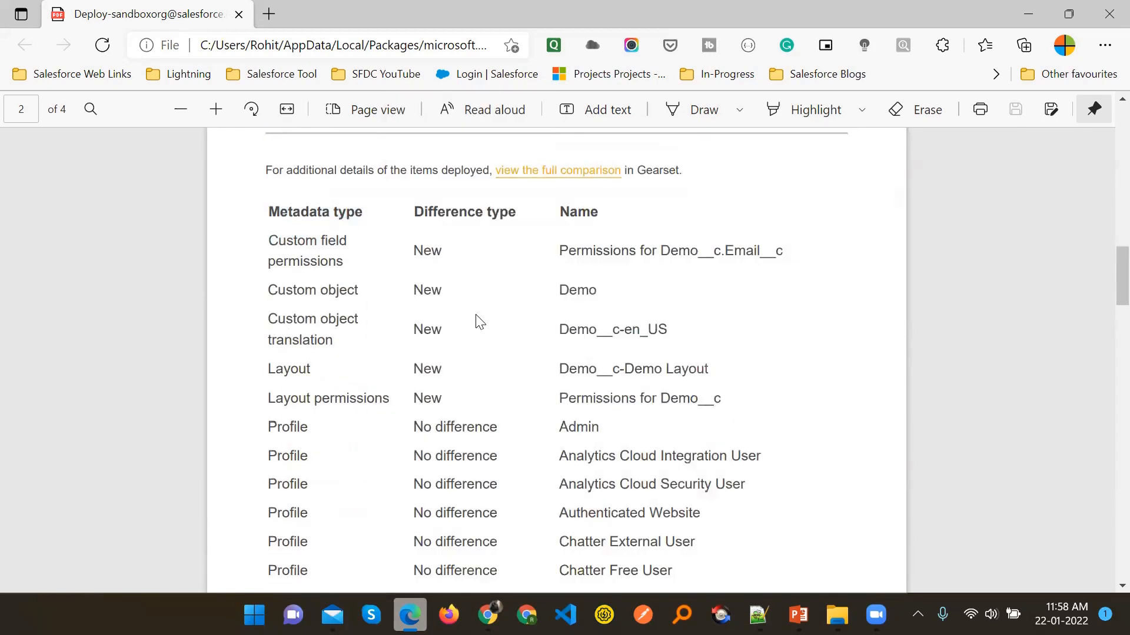
scroll(474, 332, down, 4)
scroll(464, 359, down, 11)
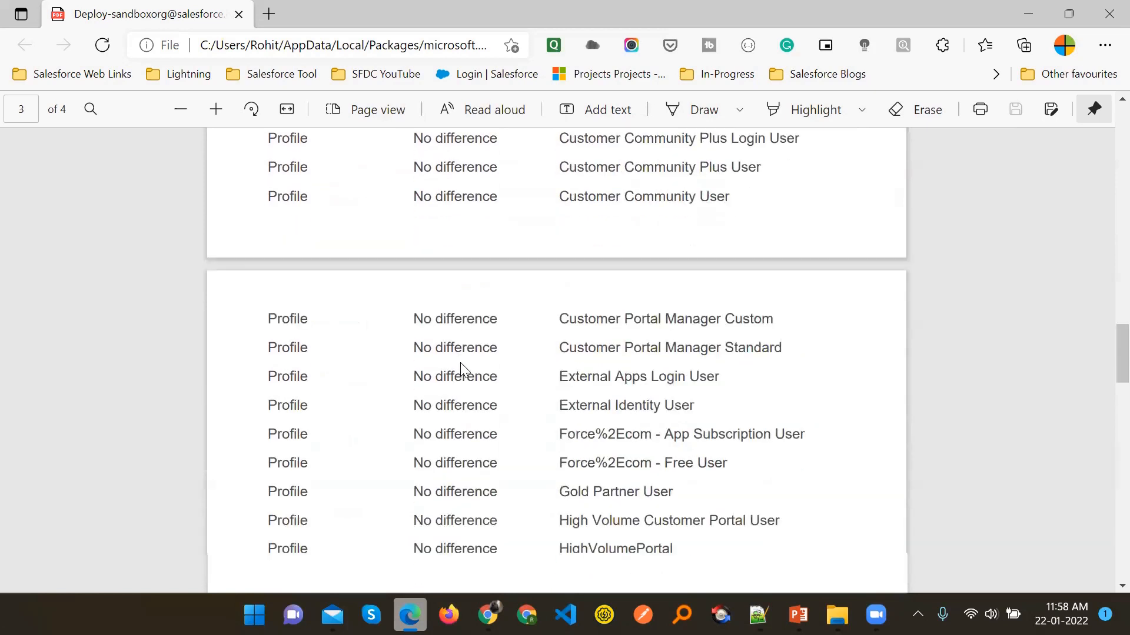
scroll(462, 367, down, 10)
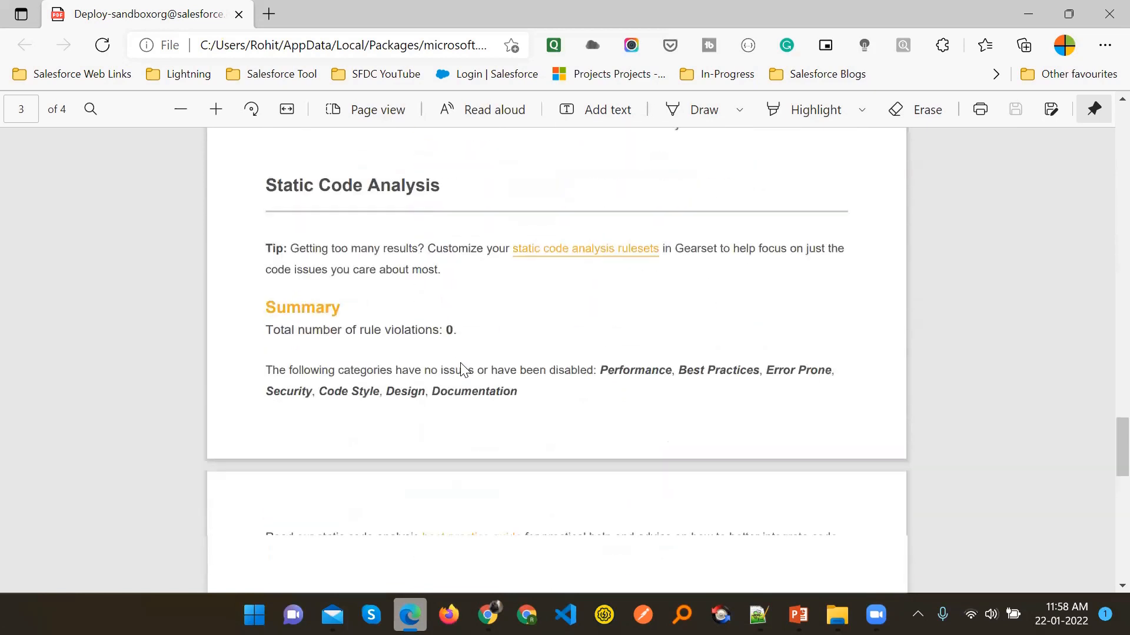
scroll(462, 365, up, 8)
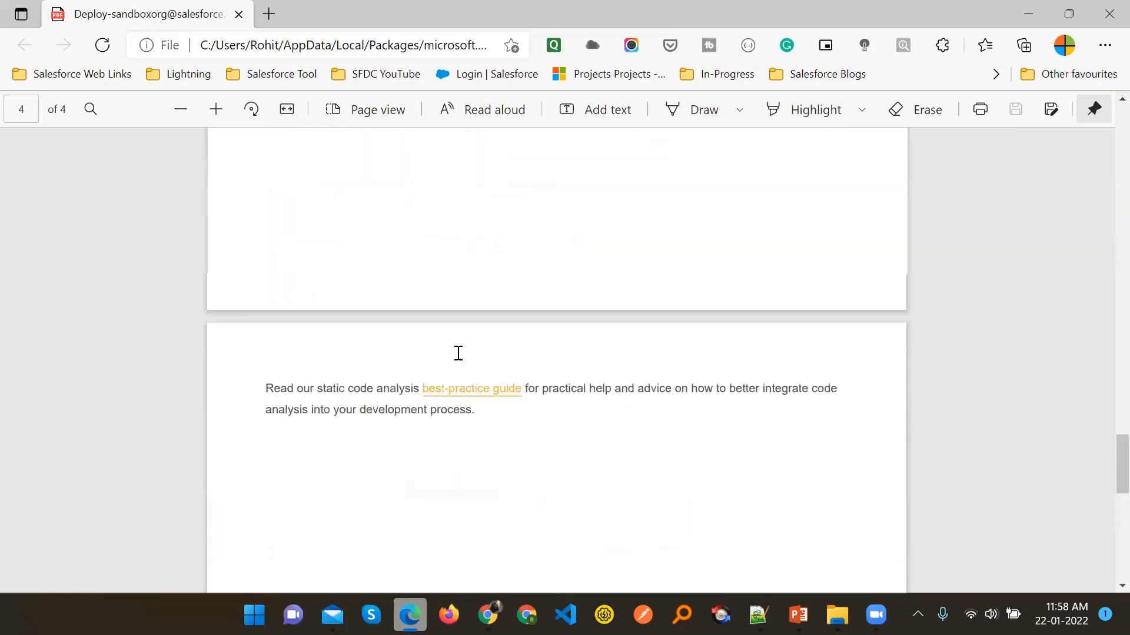
scroll(459, 352, up, 5)
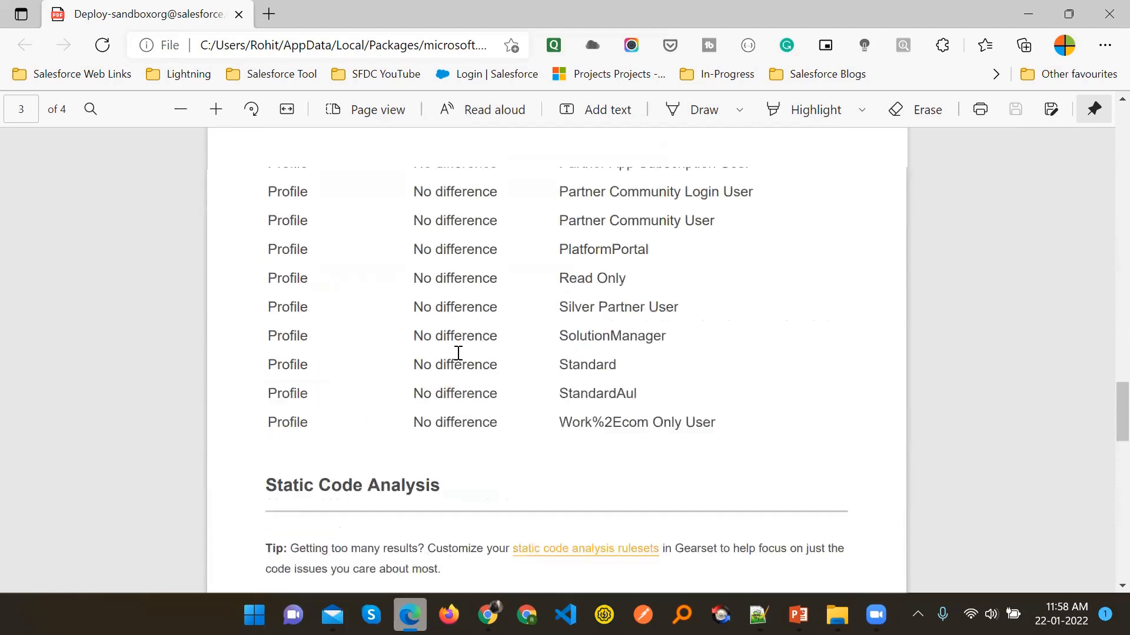
scroll(544, 363, up, 20)
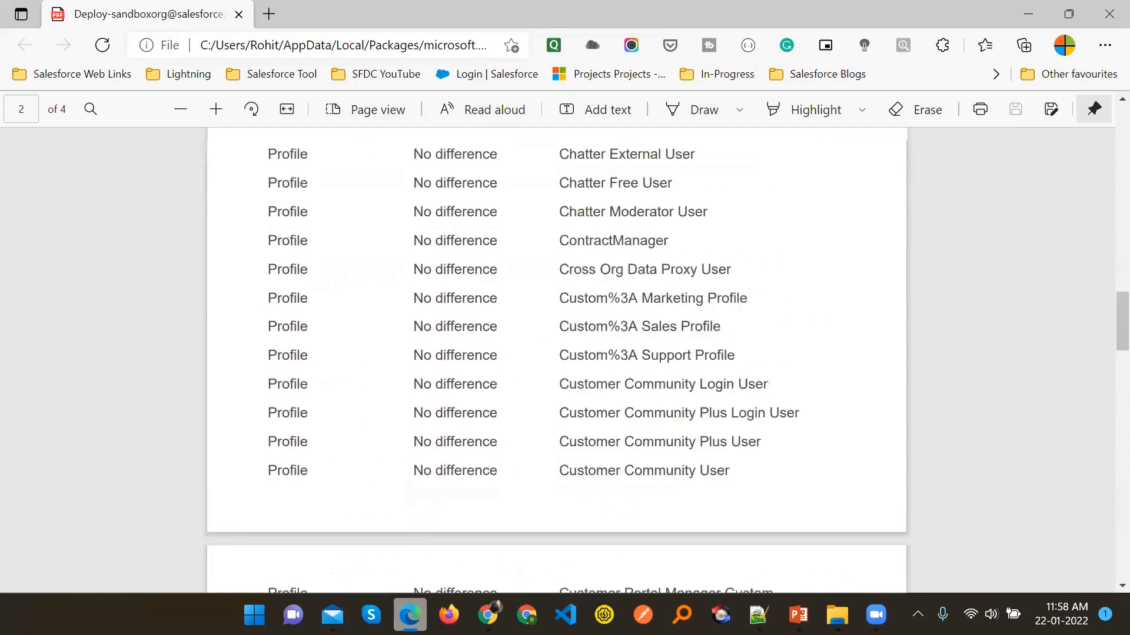
Switch to the production org's Object Manager, refresh the object list, search for "demo" and open the Demo object.
key(alt+Tab)
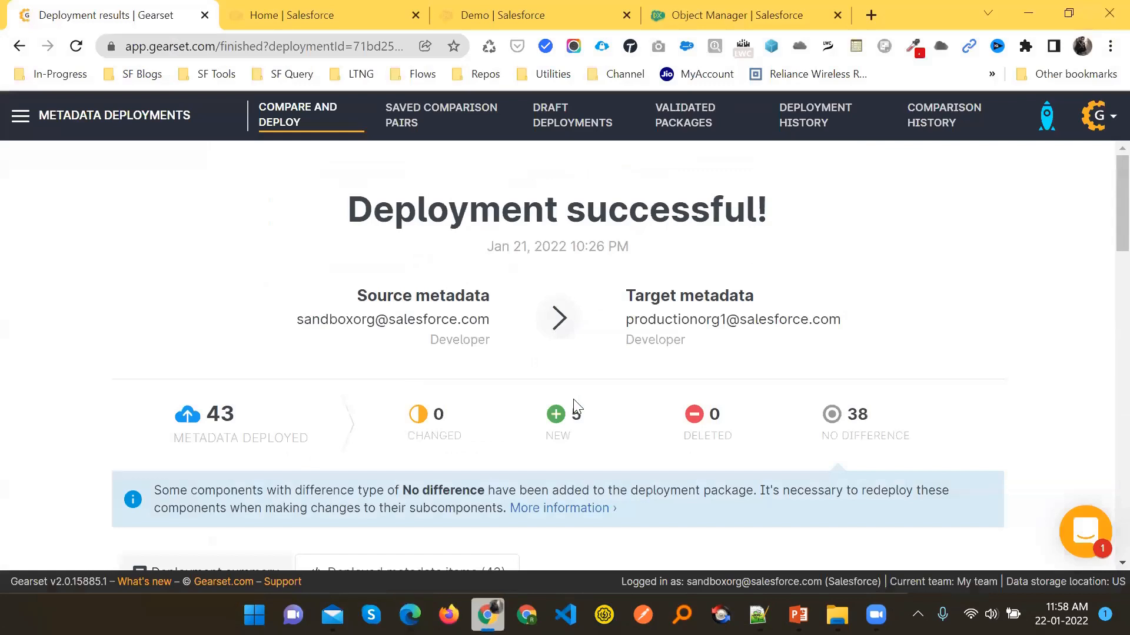
click(726, 12)
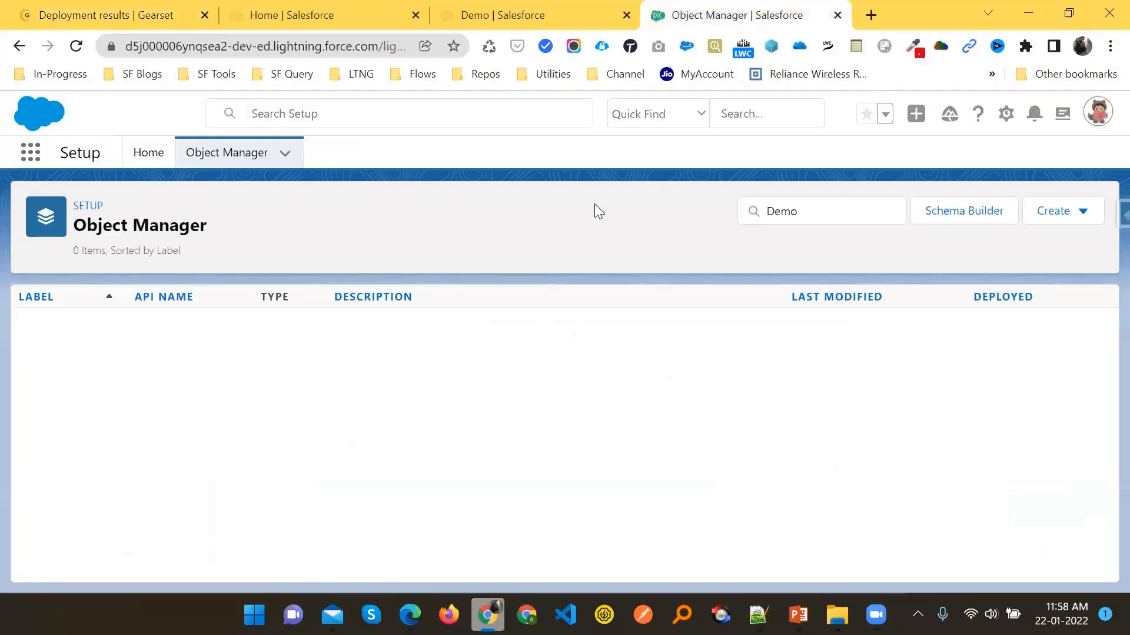
double_click(782, 210)
key(BackSpace)
click(75, 47)
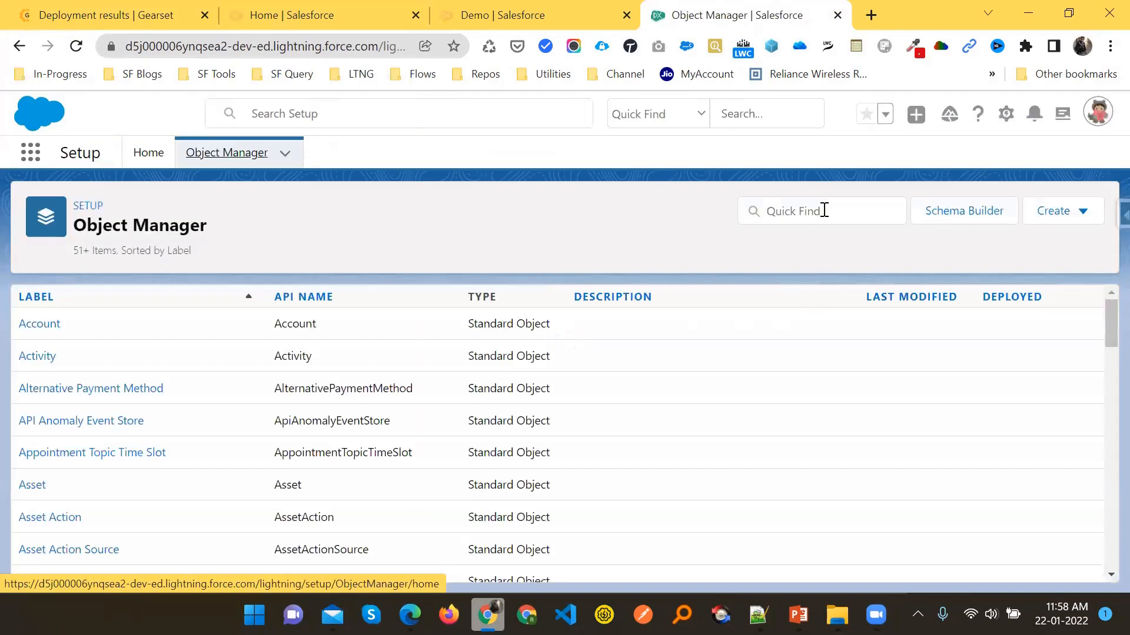
click(824, 210)
text(demo)
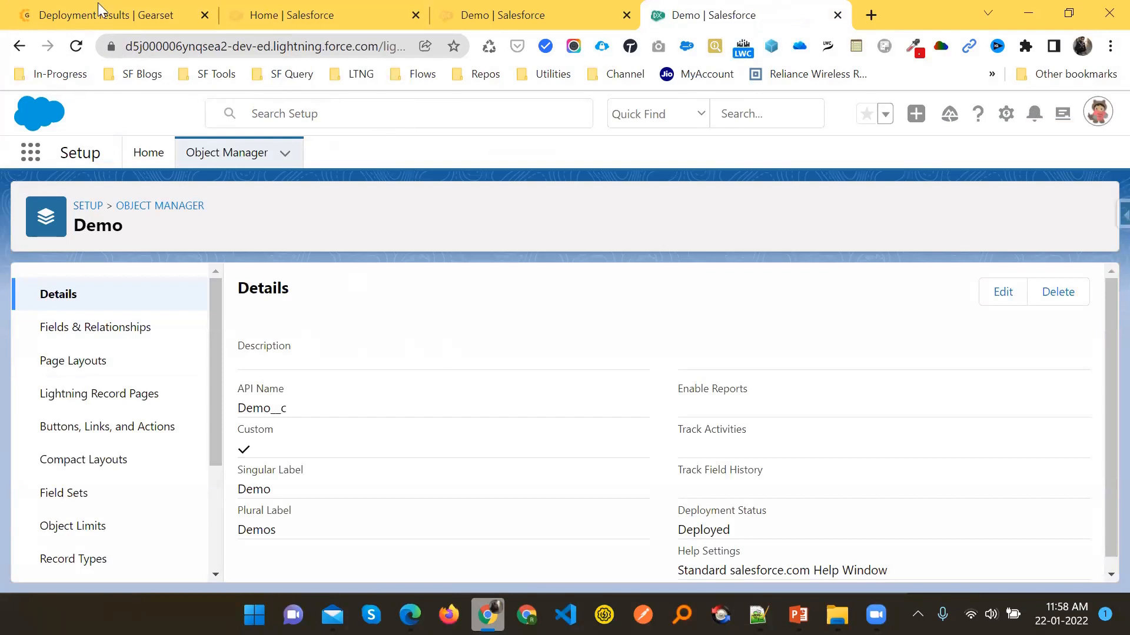
Open the Demo object's Fields & Relationships and check the Email field's label, API name and data type.
click(171, 330)
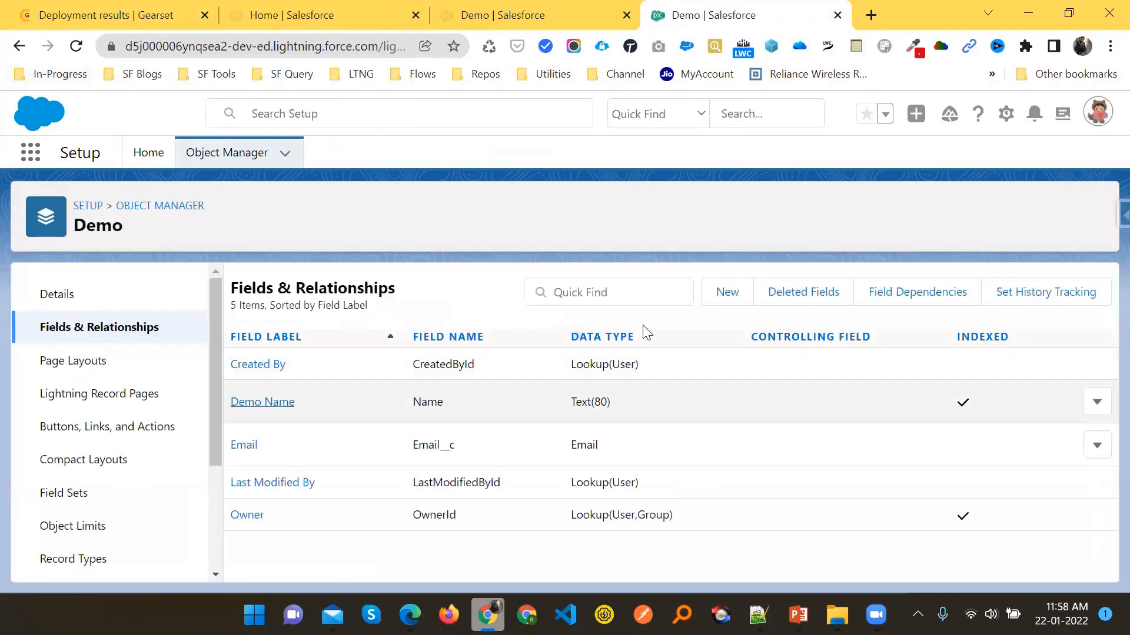
drag(230, 446, 265, 448)
drag(400, 443, 662, 439)
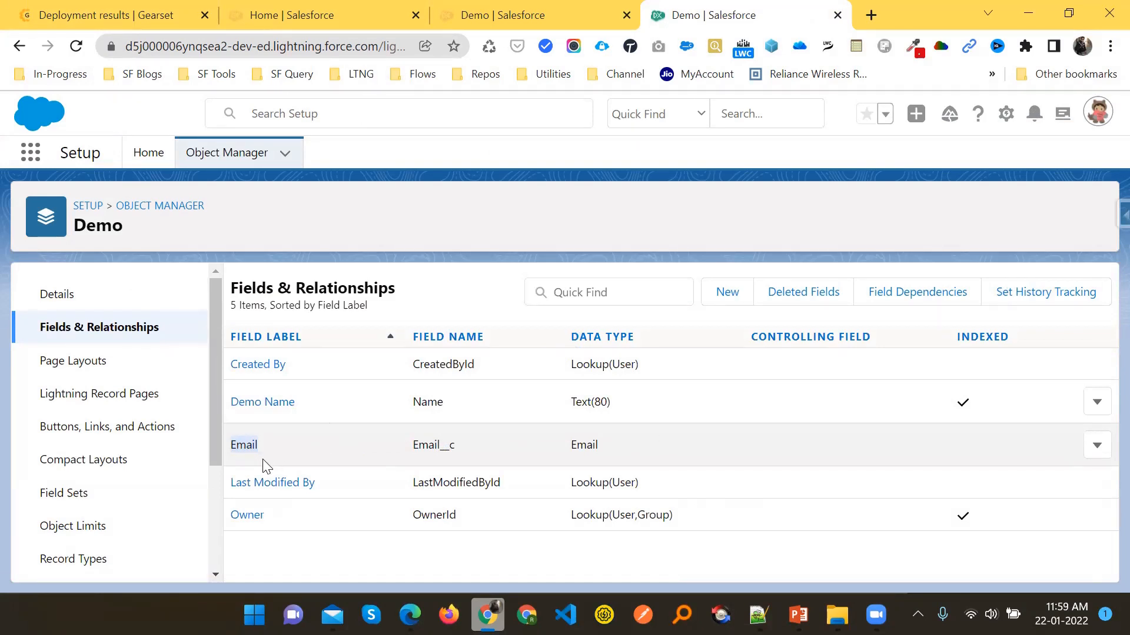
click(296, 438)
Return to the Gearset deployment results and review the deployed metadata items again.
click(97, 3)
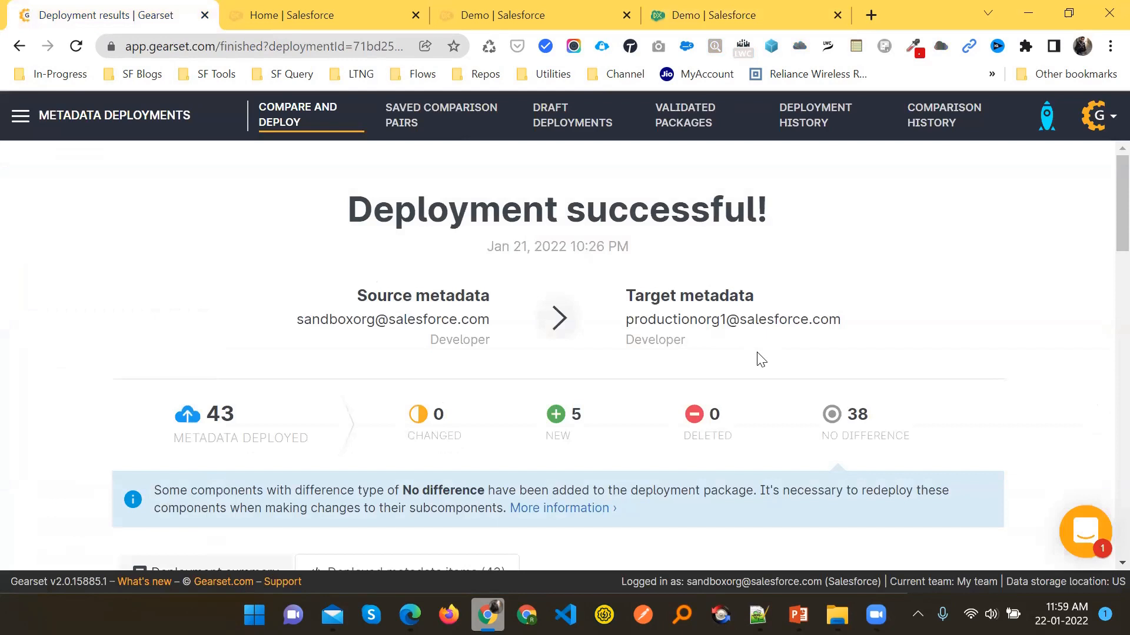
scroll(615, 414, down, 6)
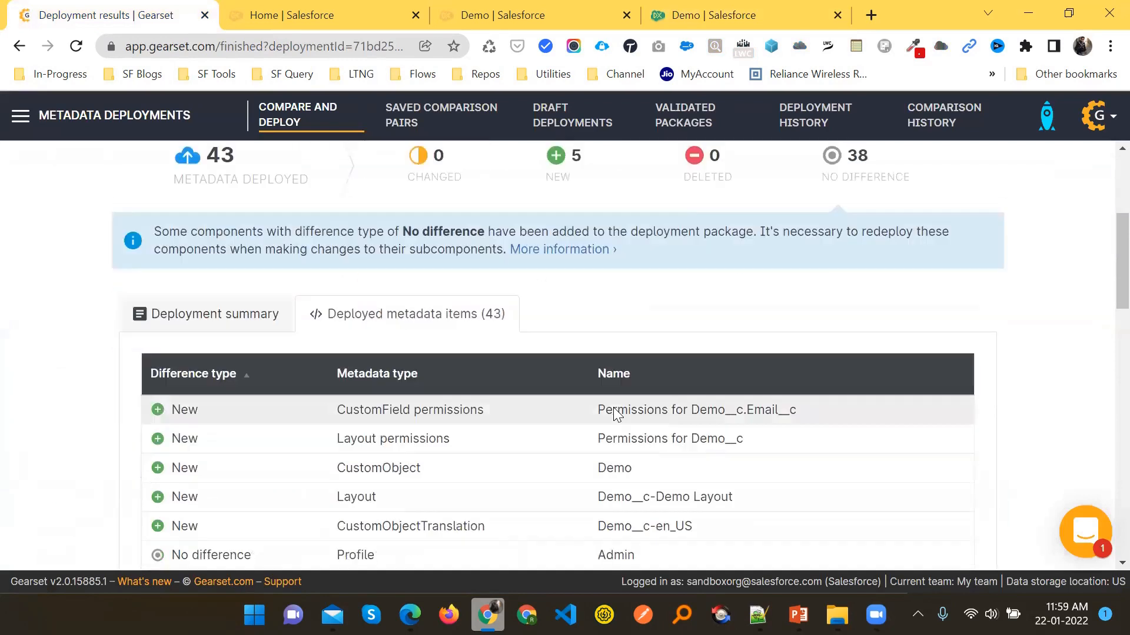
Open the deployment history and look through the listed deployments, marking the Jan 21, 2022 10:26 PM sandbox-to-production entry.
scroll(766, 204, up, 4)
scroll(766, 204, up, 2)
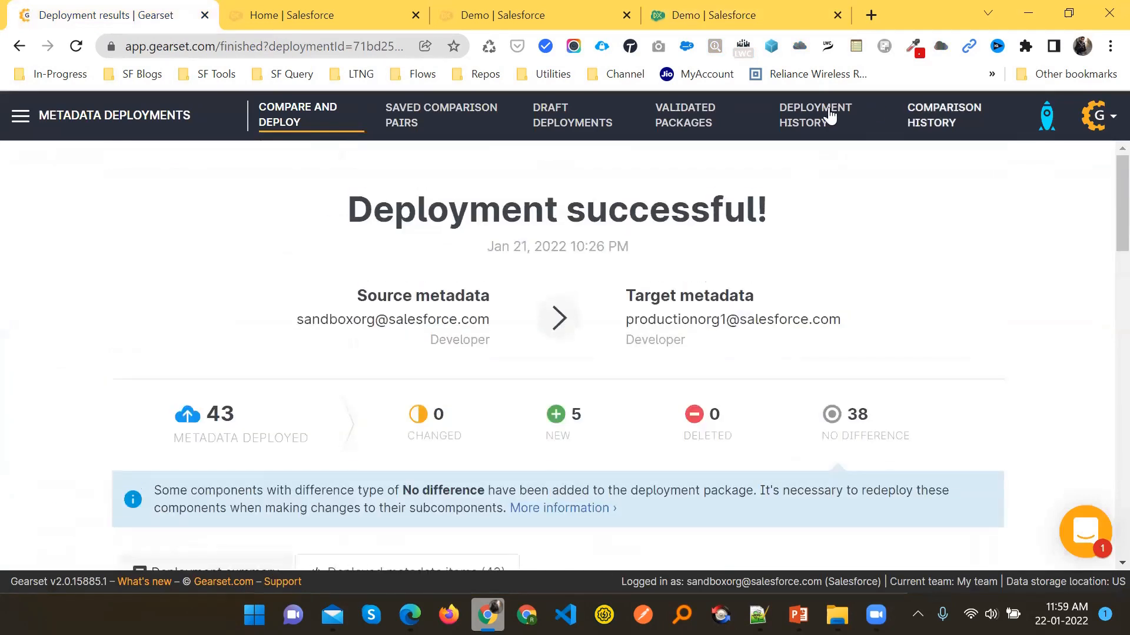
click(811, 121)
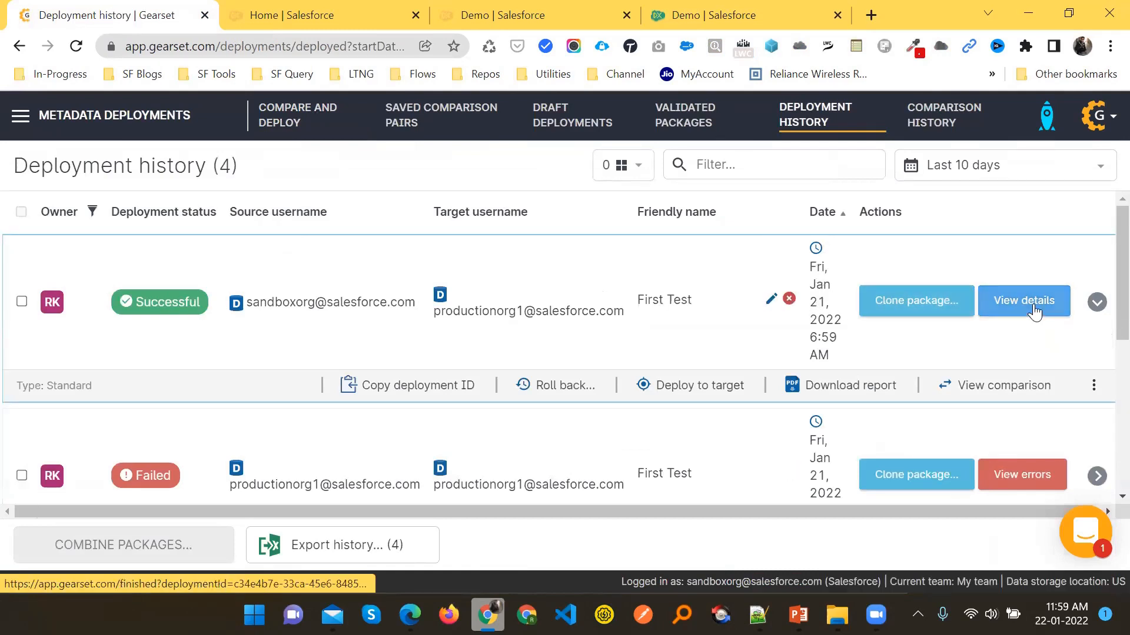
scroll(453, 412, down, 5)
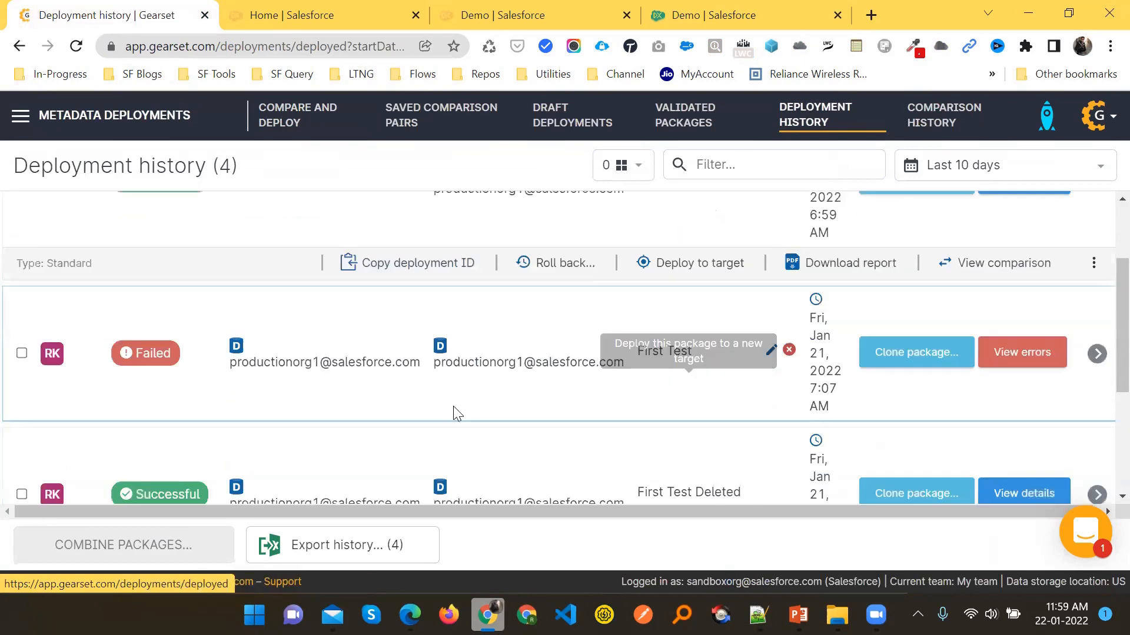
scroll(365, 424, up, 3)
scroll(340, 420, down, 3)
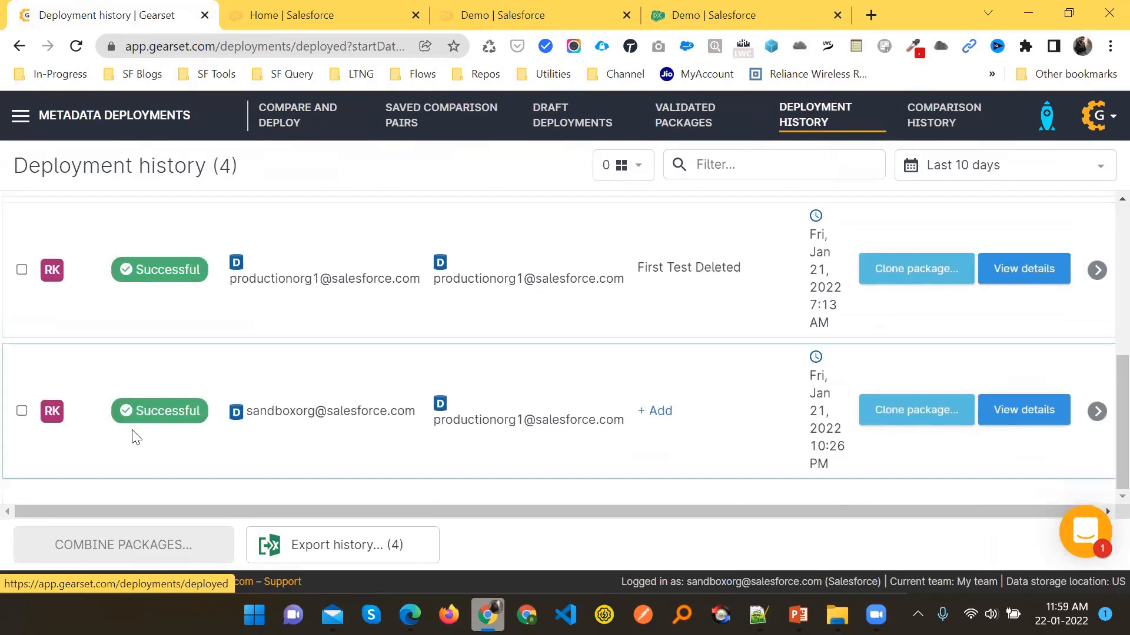
scroll(133, 433, up, 6)
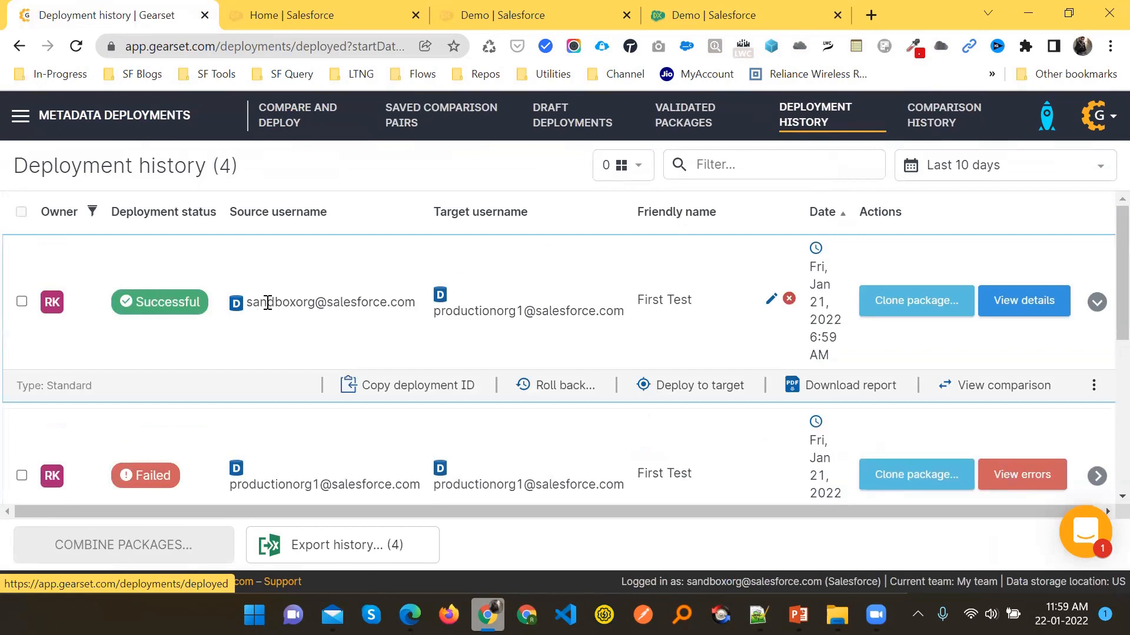
scroll(658, 329, down, 5)
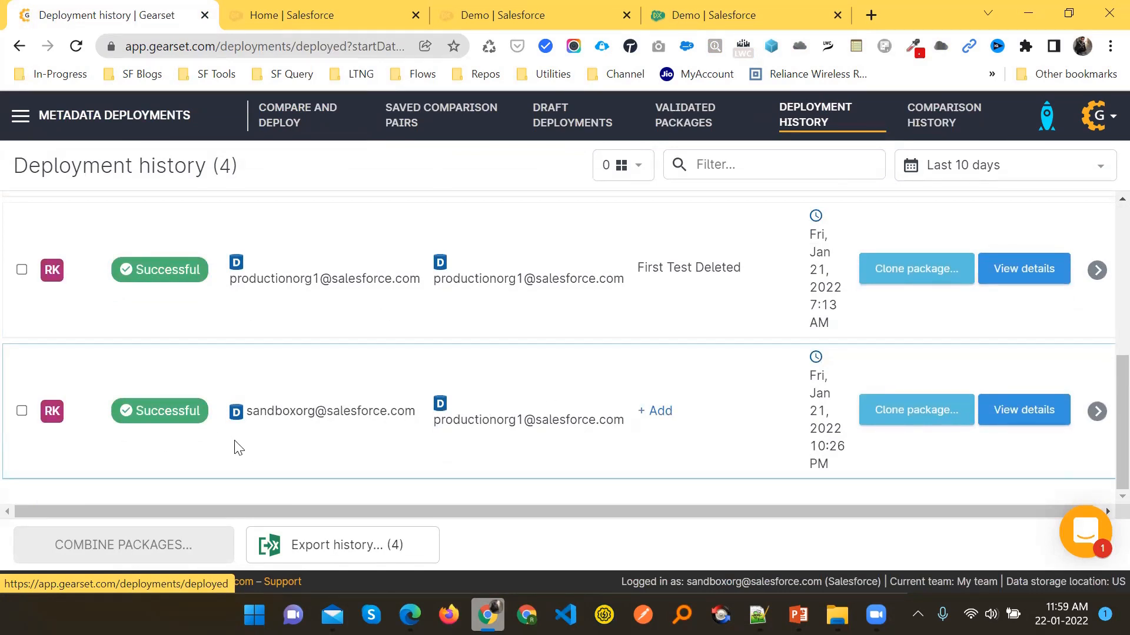
mouse_move(214, 374)
mouse_down()
mouse_move(9, 385)
mouse_move(235, 473)
mouse_move(236, 374)
mouse_up()
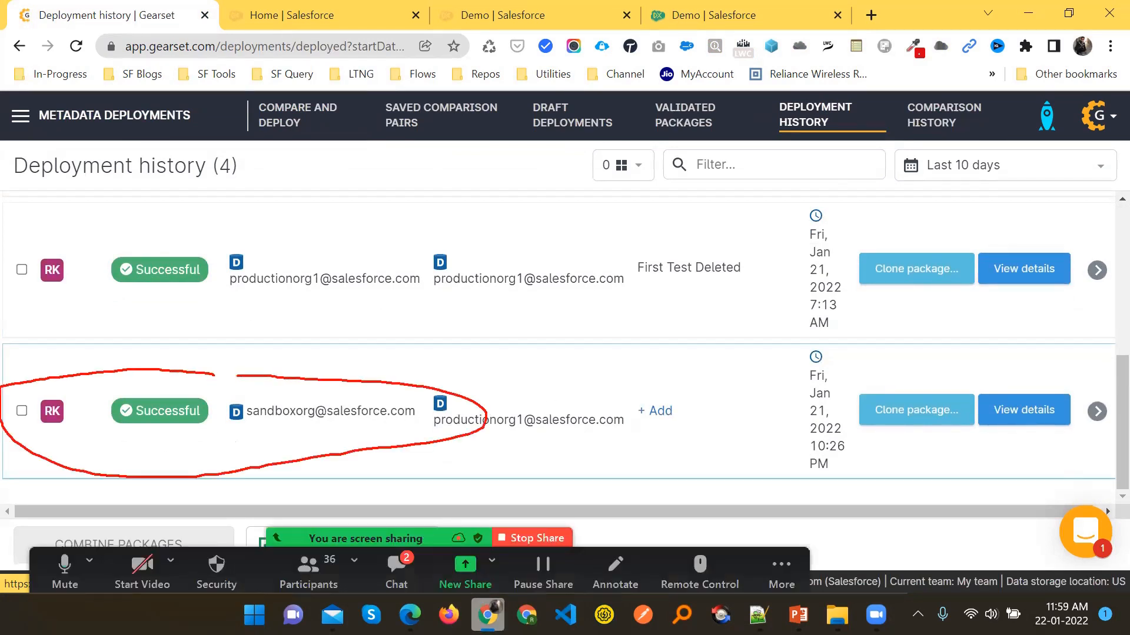
drag(294, 395, 486, 356)
key(Escape)
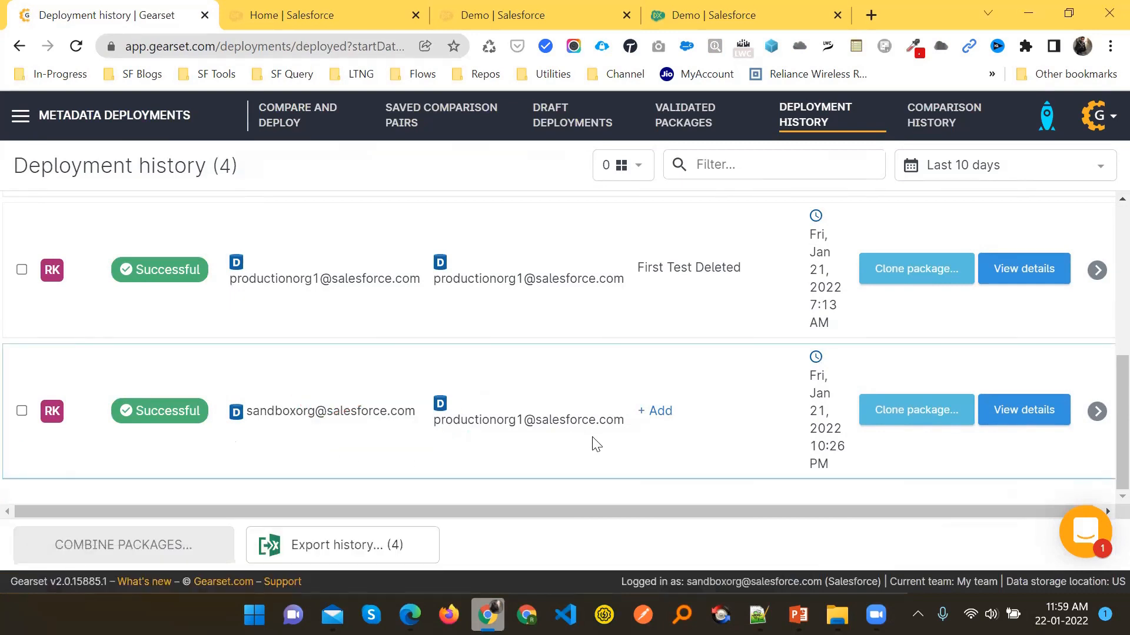
Select the Jan 21, 2022 10:26 PM deployment in the history, compare it with the earlier entries and open its details.
click(22, 412)
scroll(728, 467, up, 5)
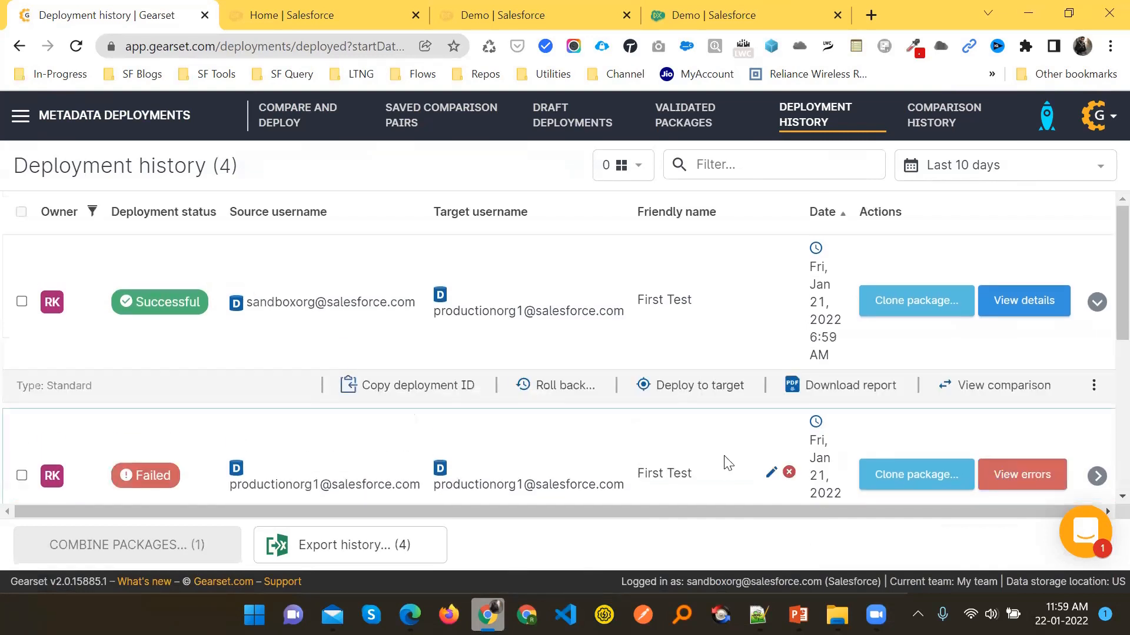
scroll(723, 446, down, 5)
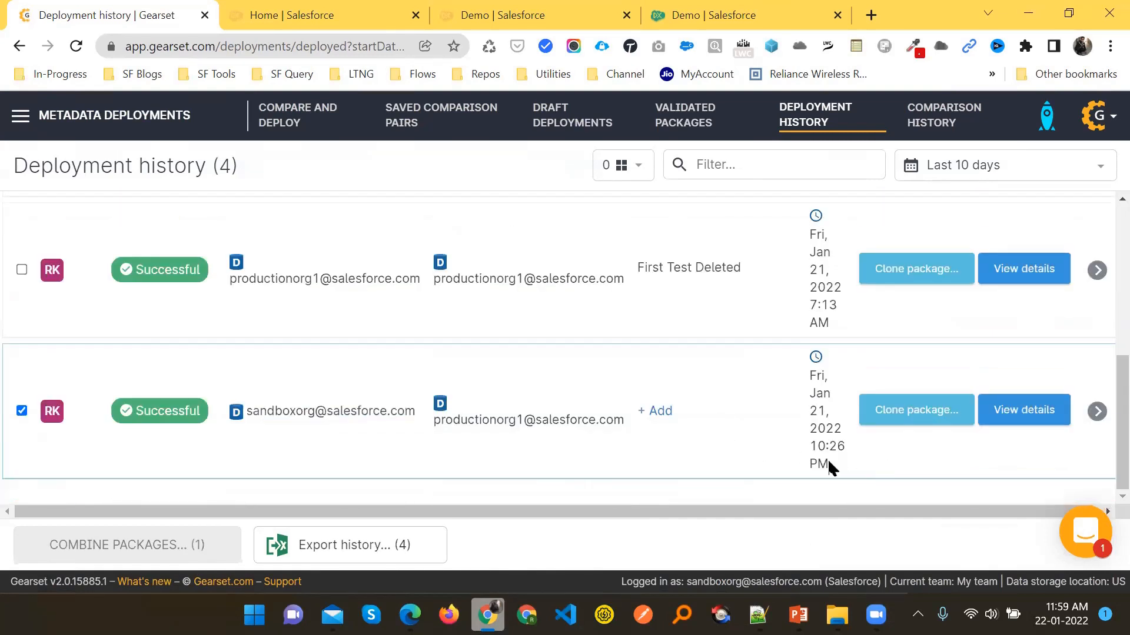
scroll(612, 397, up, 5)
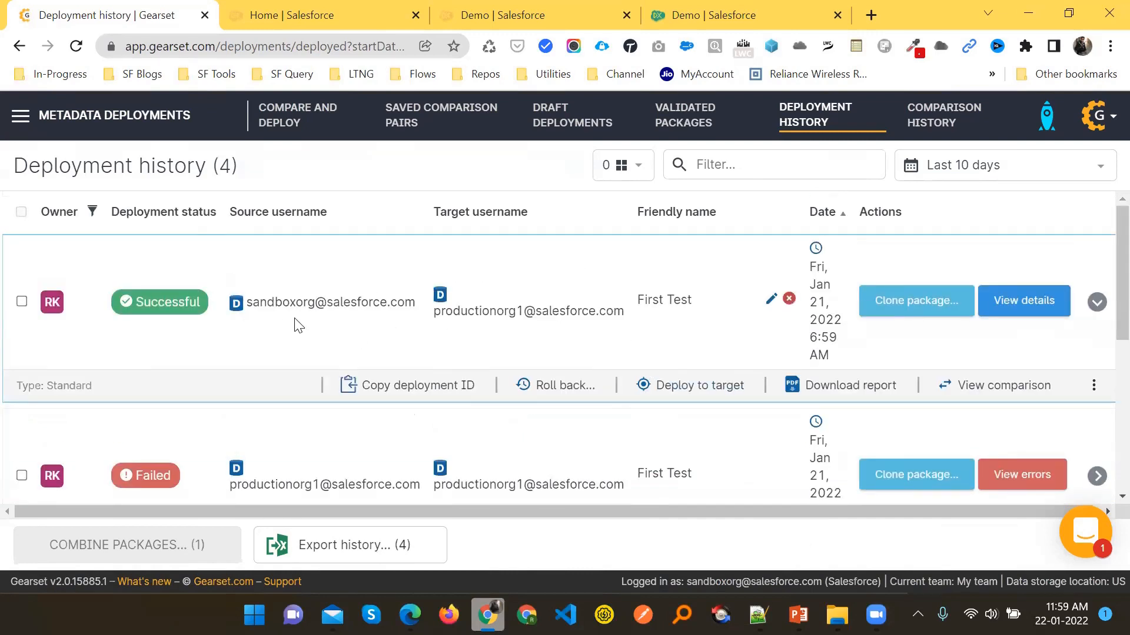
scroll(408, 330, down, 5)
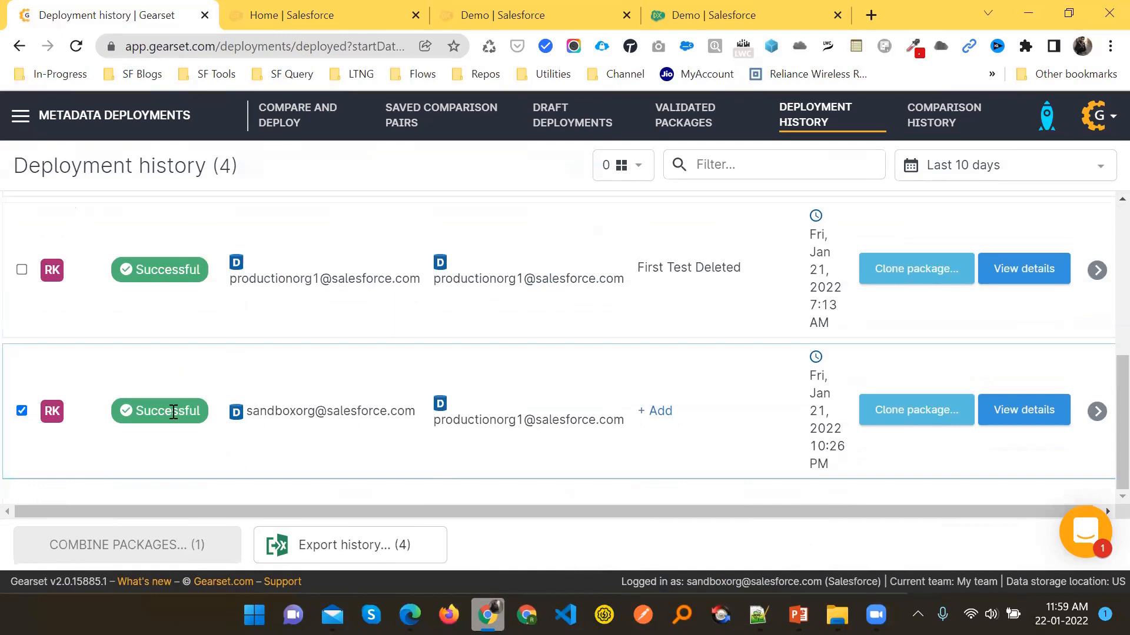
click(1021, 409)
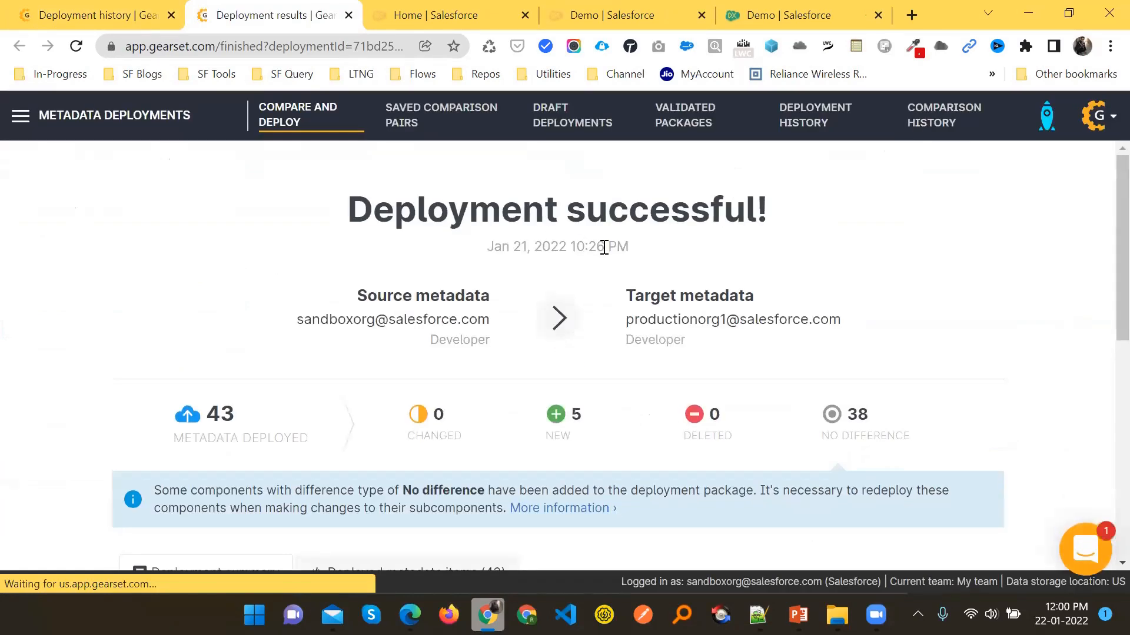
Review the deployment's summary, notes and report information, and read the Rollback section.
scroll(765, 423, down, 10)
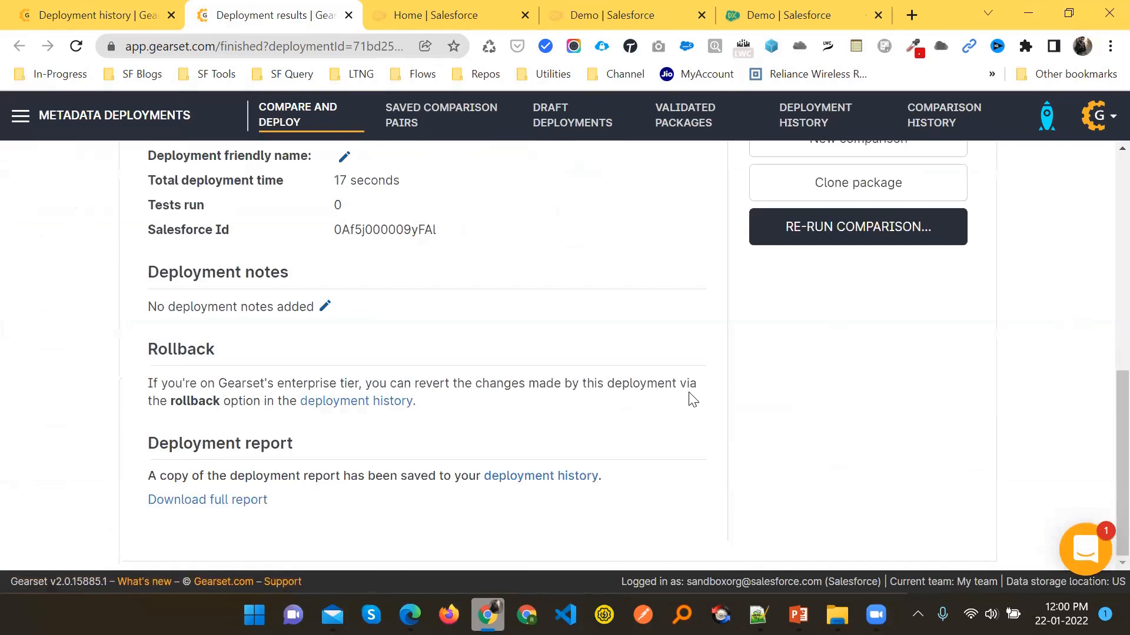
scroll(720, 383, up, 3)
scroll(714, 385, down, 3)
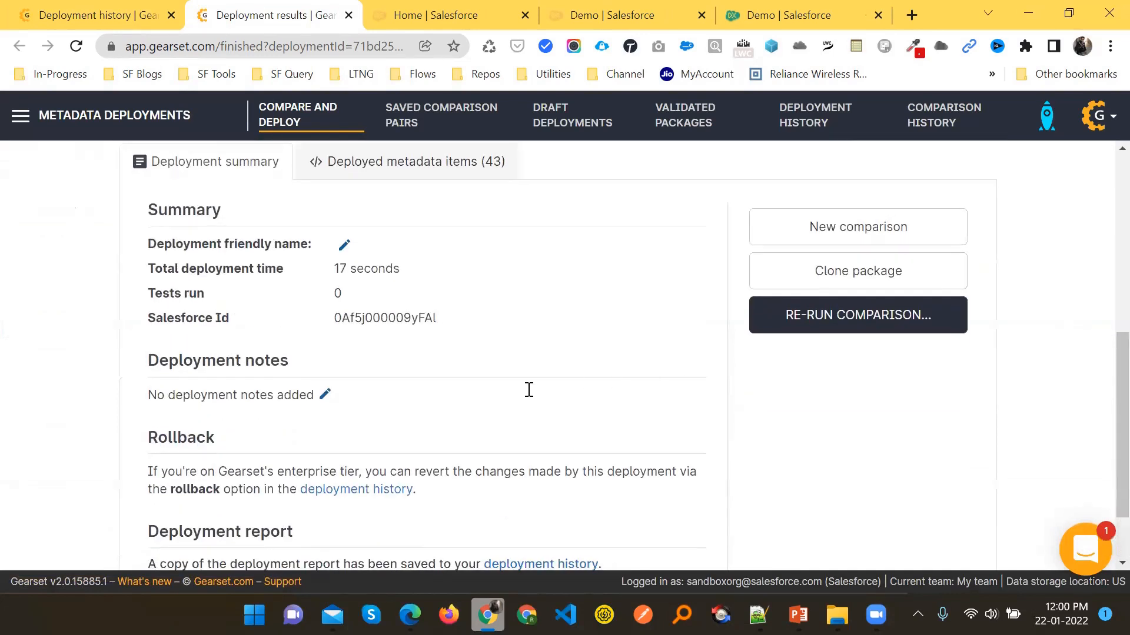
scroll(409, 417, up, 2)
scroll(227, 366, down, 2)
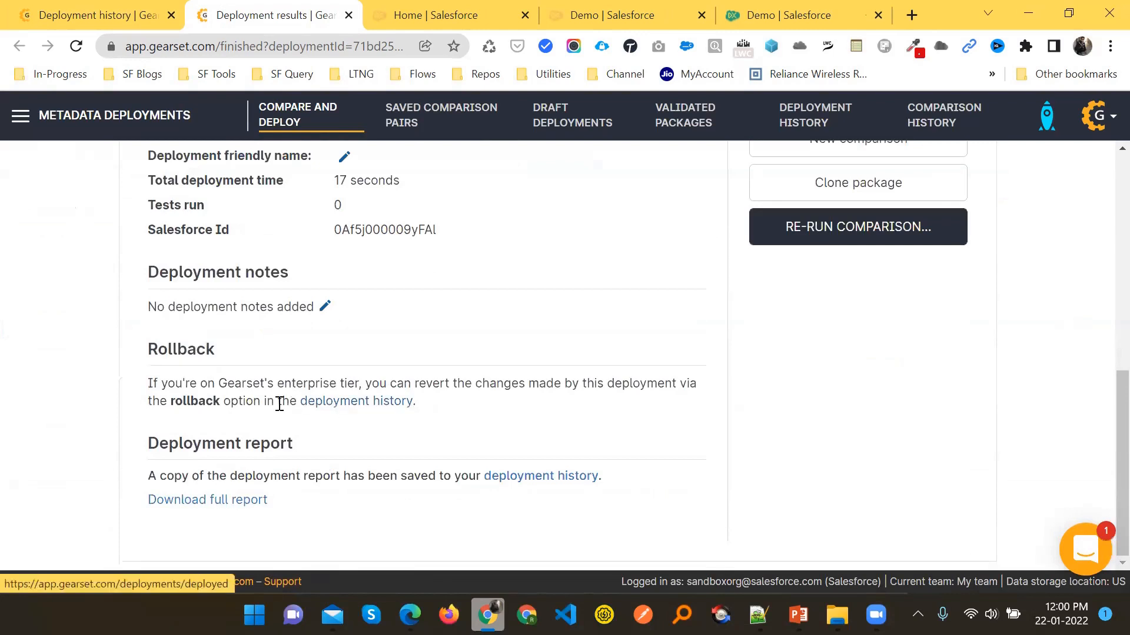
drag(221, 352, 145, 350)
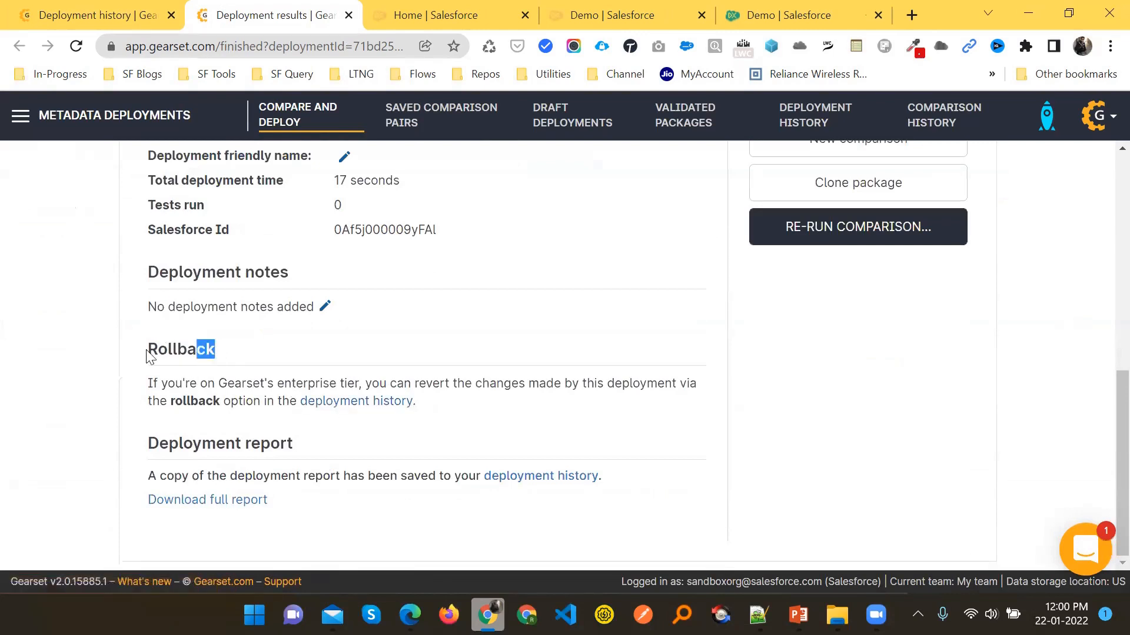
Open the deployment history from the Rollback section and select the 10:26 PM sandbox-to-production deployment, leaving its friendly name unset.
click(337, 402)
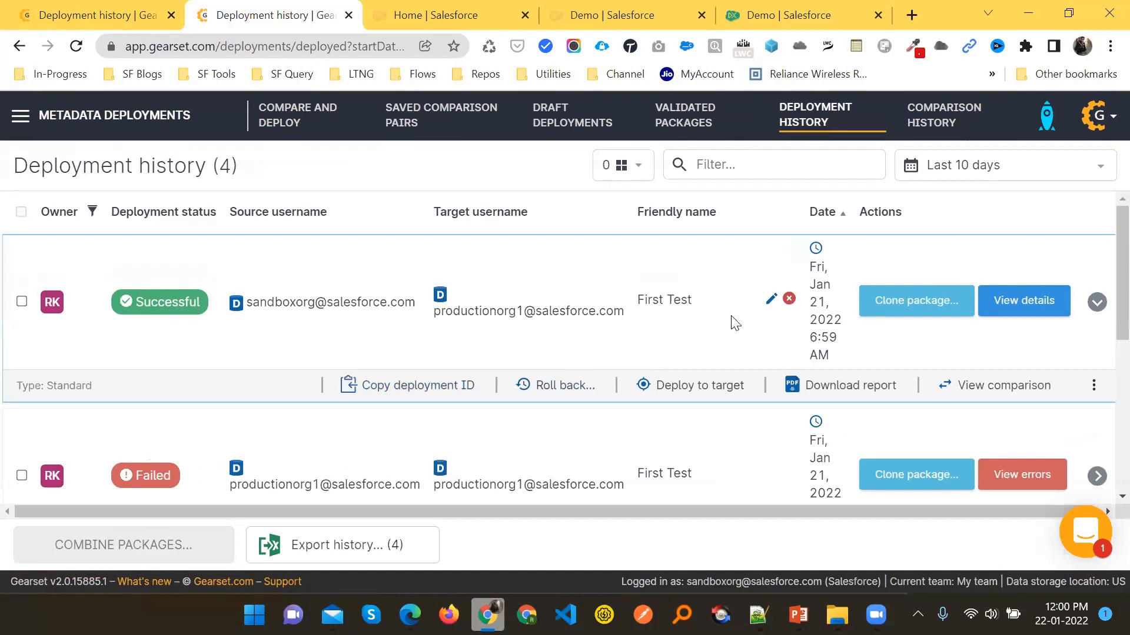
scroll(81, 423, down, 6)
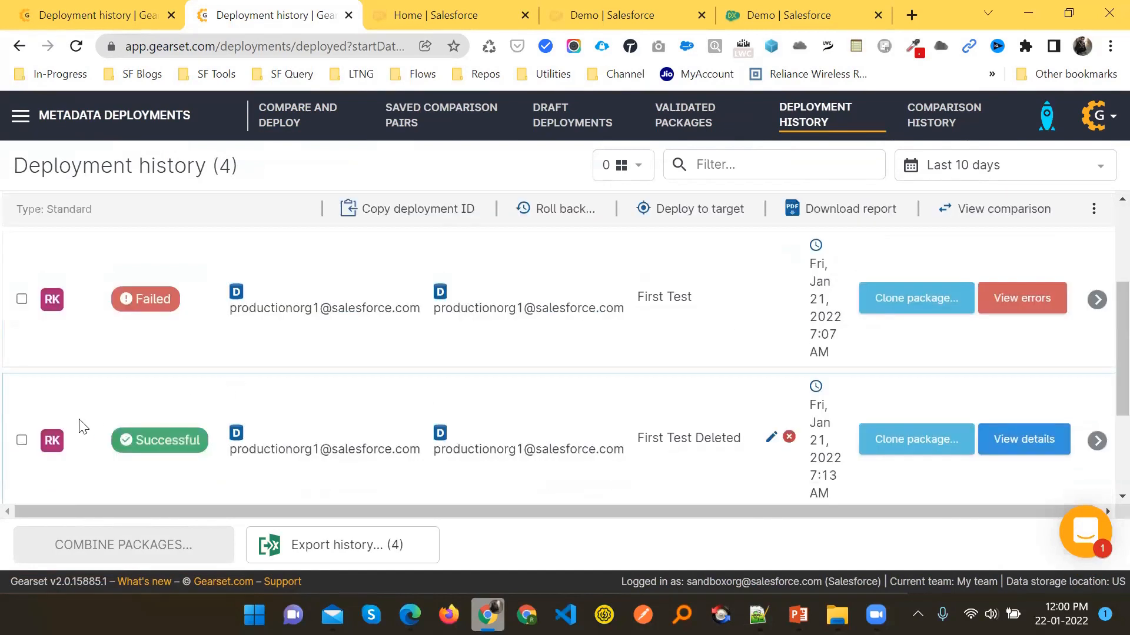
click(210, 406)
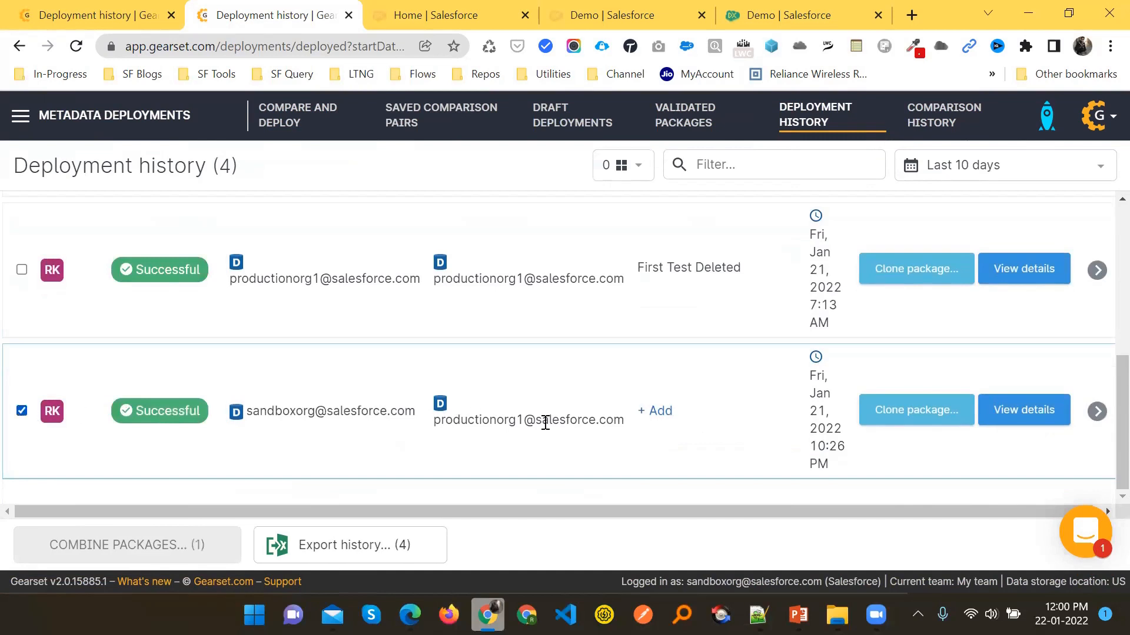
click(659, 412)
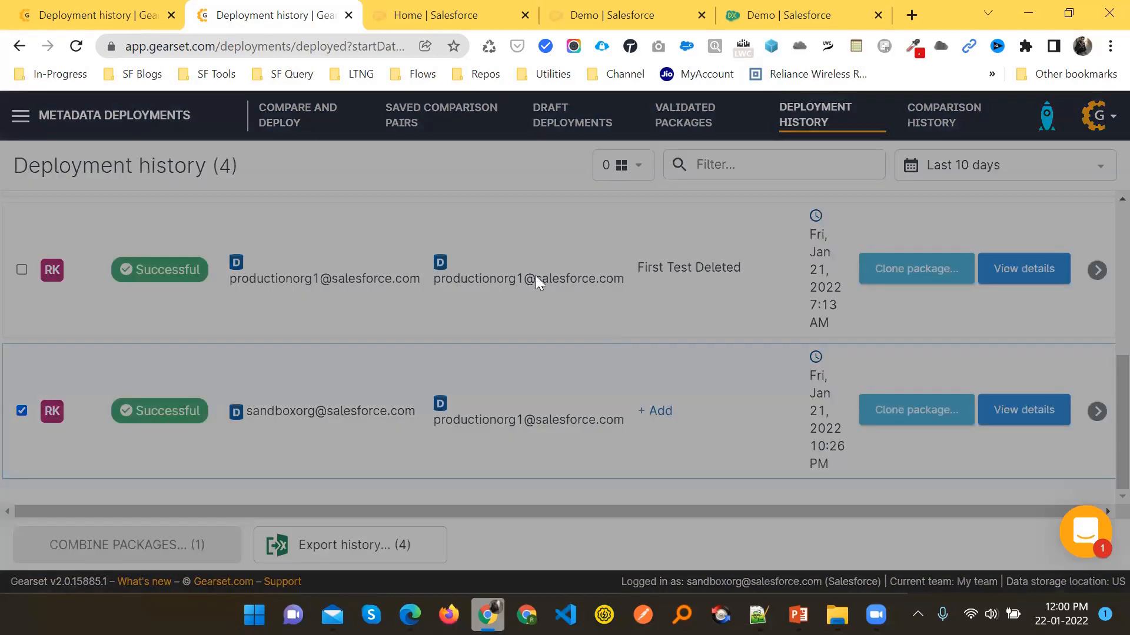
click(750, 307)
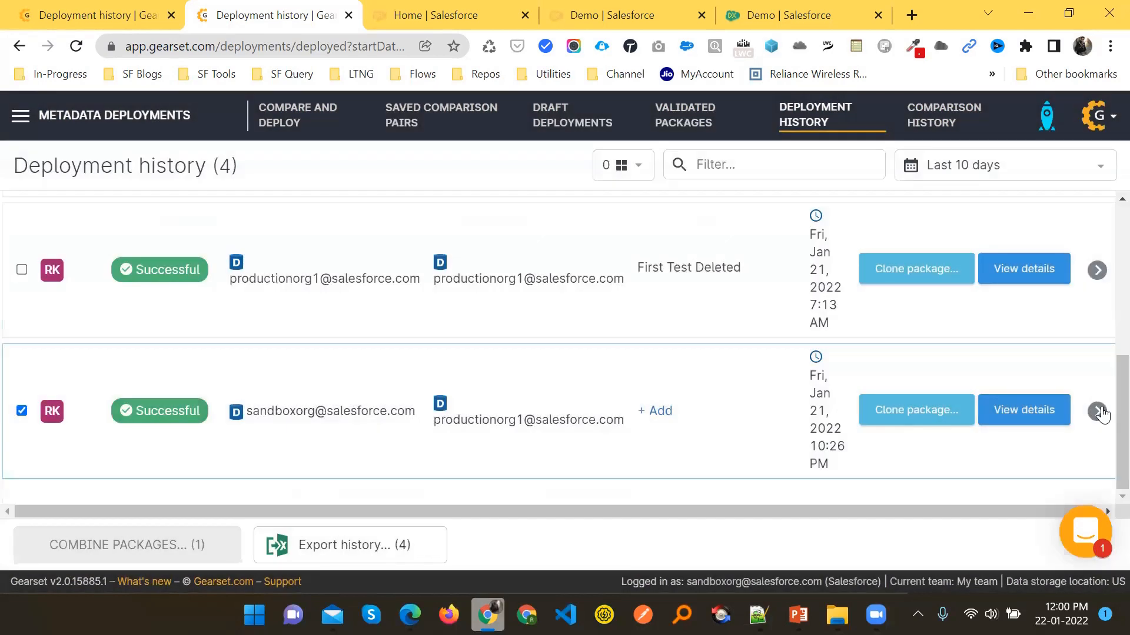
Expand the additional actions of the 10:26 PM deployment, including the Roll back option.
click(1097, 412)
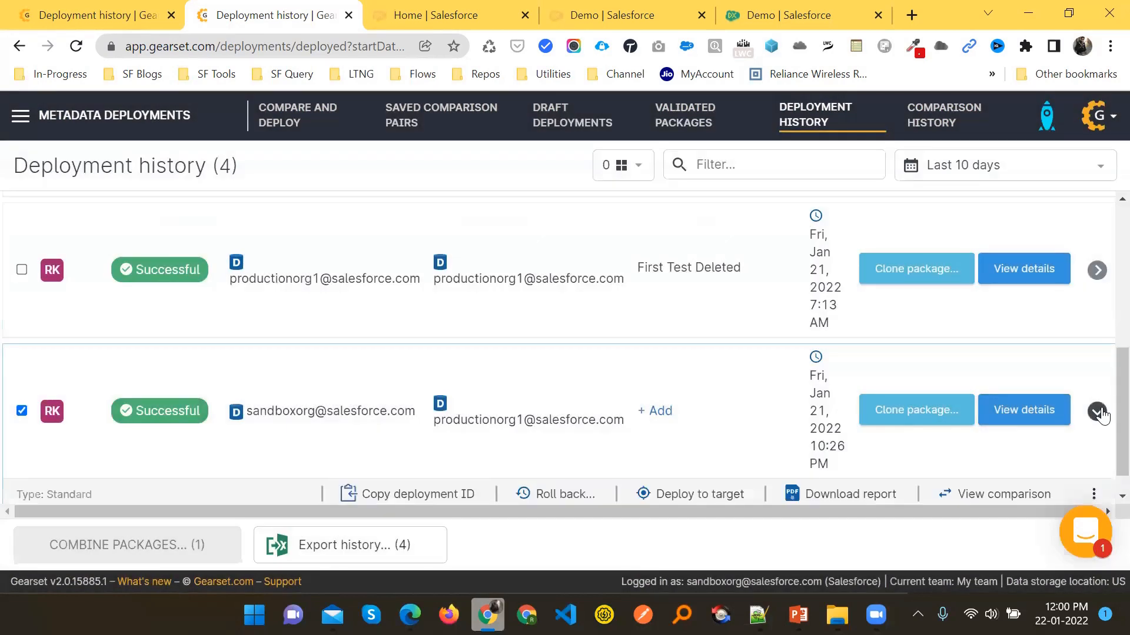
click(1097, 415)
click(1096, 414)
click(1097, 414)
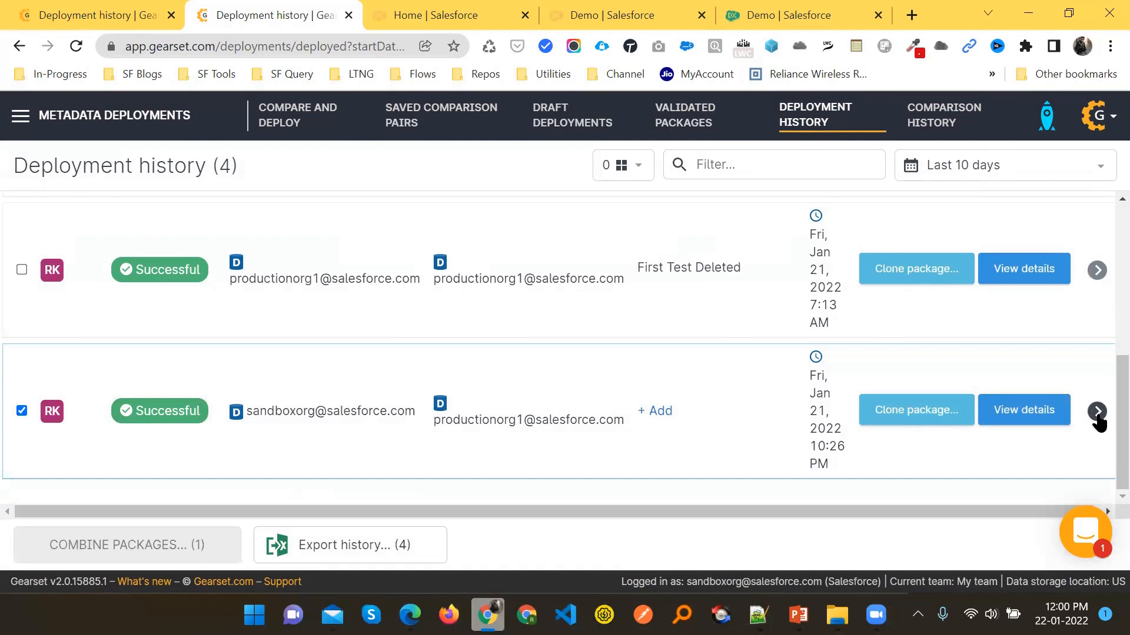
click(1097, 414)
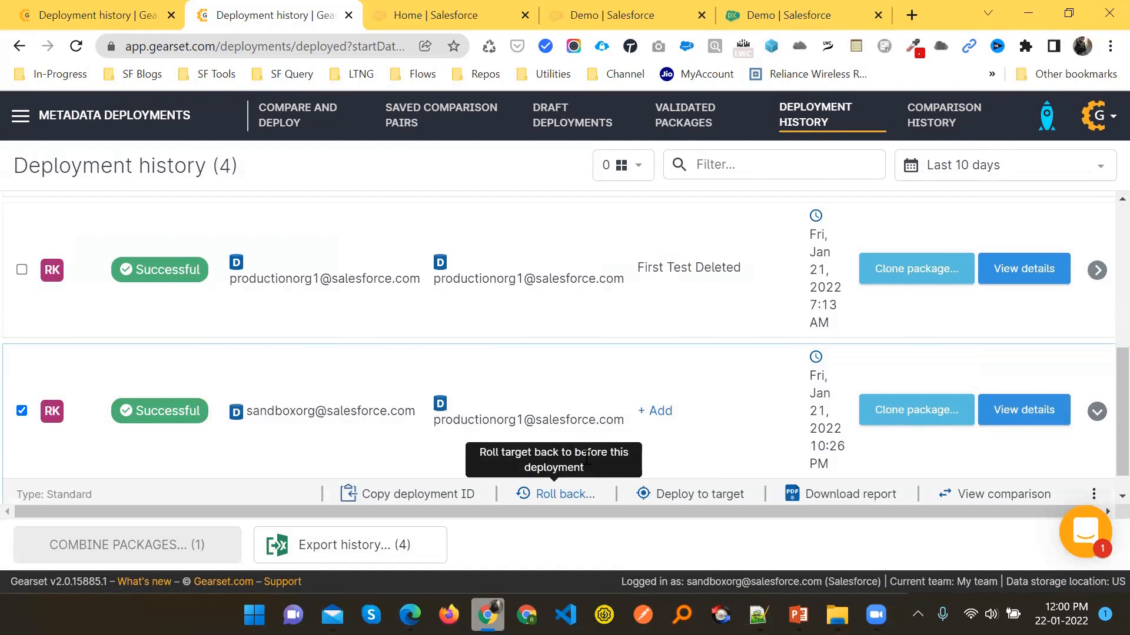
Check the Demo object and its fields in the production org, and return to the Gearset deployment history.
click(788, 15)
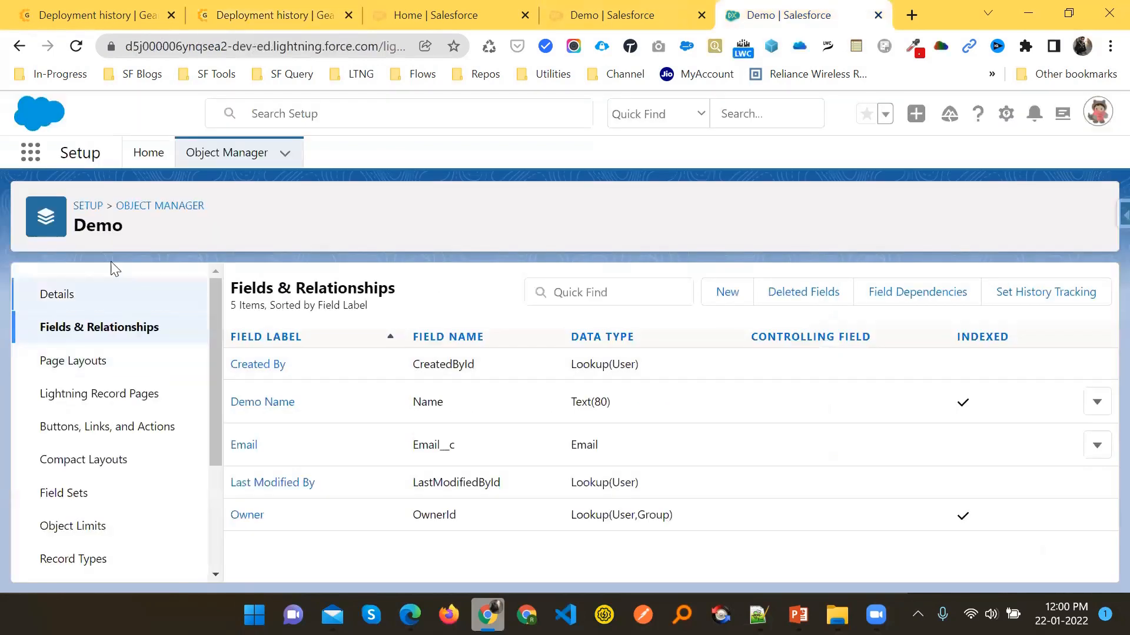
drag(124, 229, 80, 229)
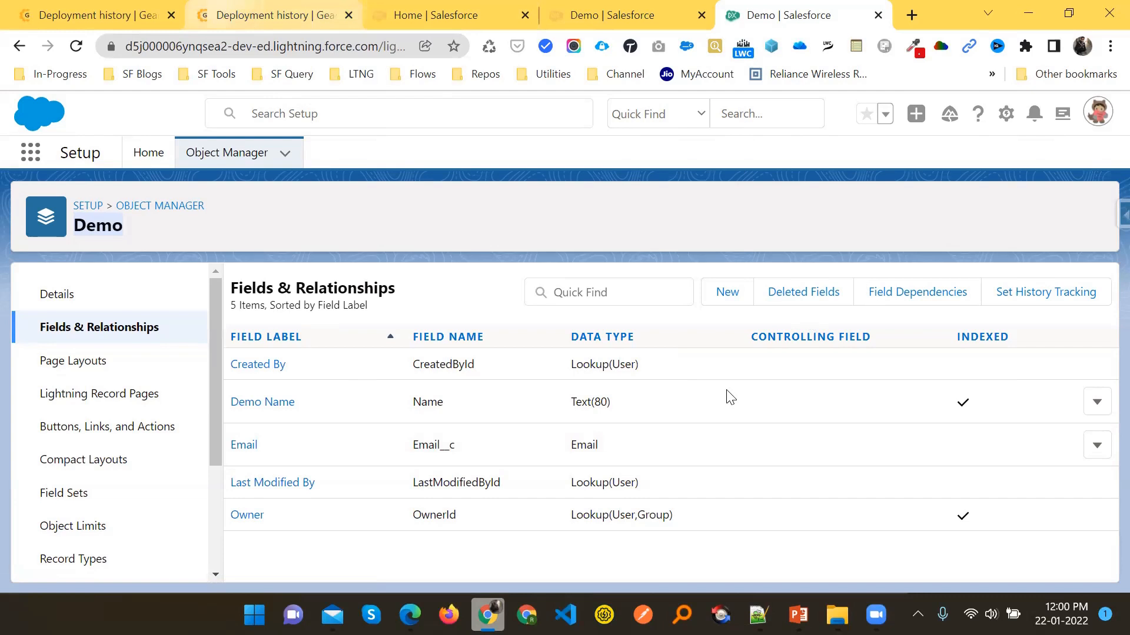
key(ctrl+2)
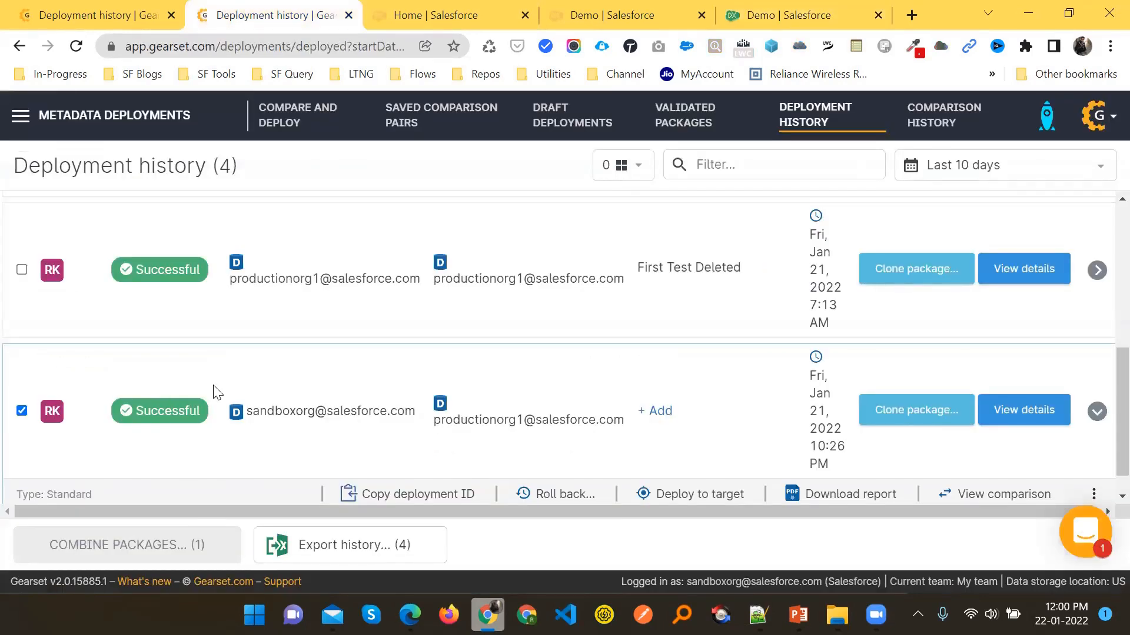
Roll back the 10:26 PM deployment by starting a rollback comparison between the saved snapshot and the current production org.
scroll(83, 402, down, 1)
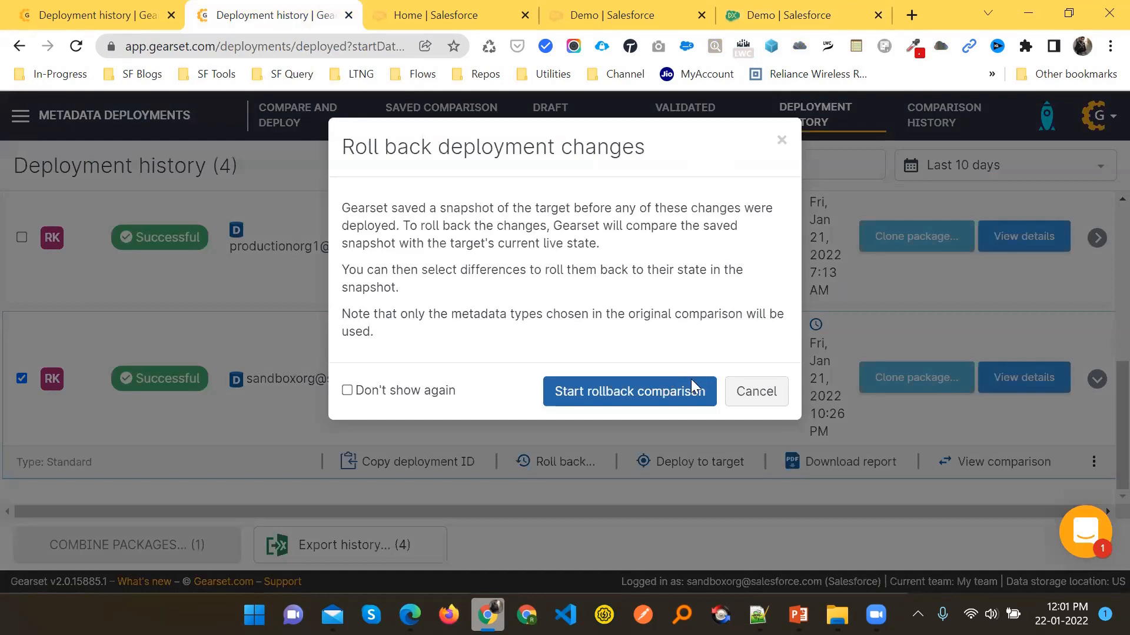
click(612, 394)
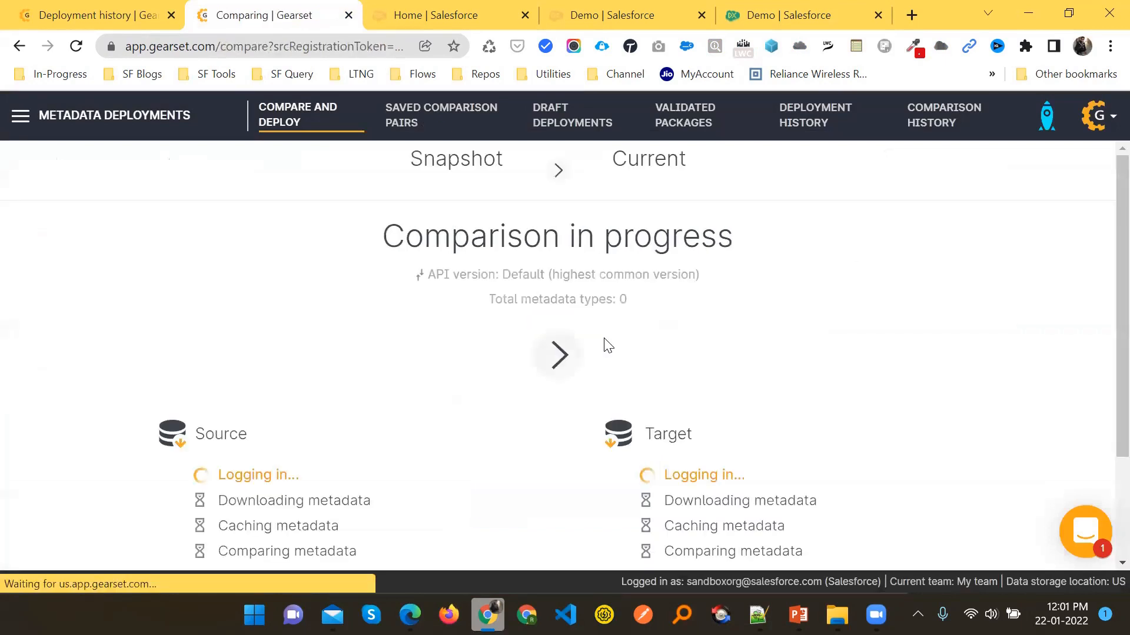
scroll(914, 346, down, 3)
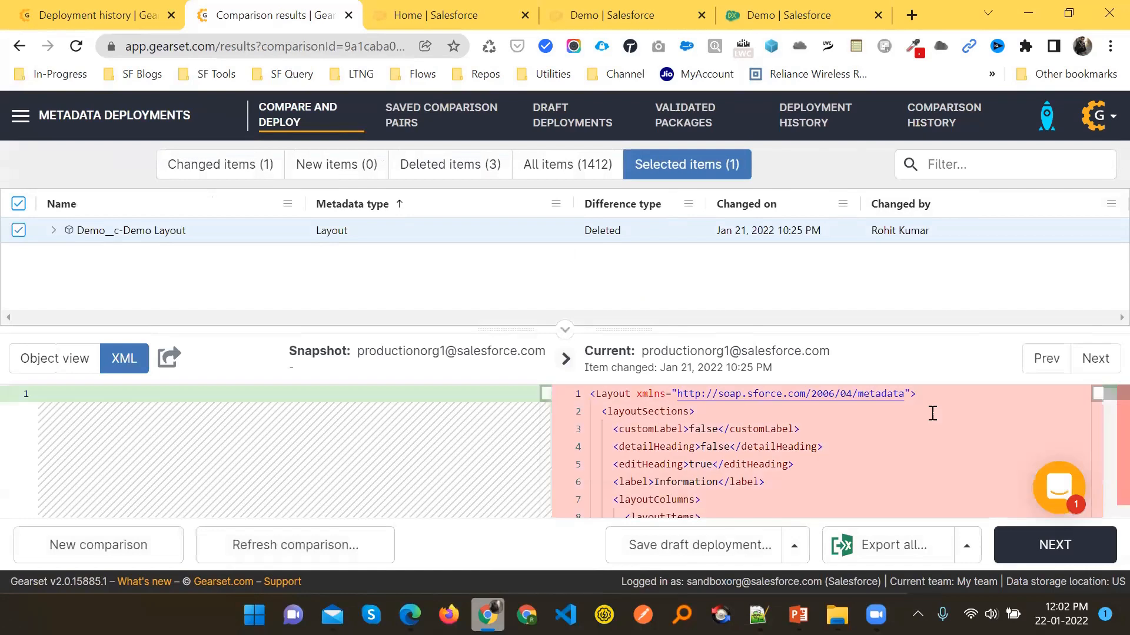
Examine the XML differences of Demo__c-Demo Layout between the snapshot and the current production org.
scroll(746, 453, down, 6)
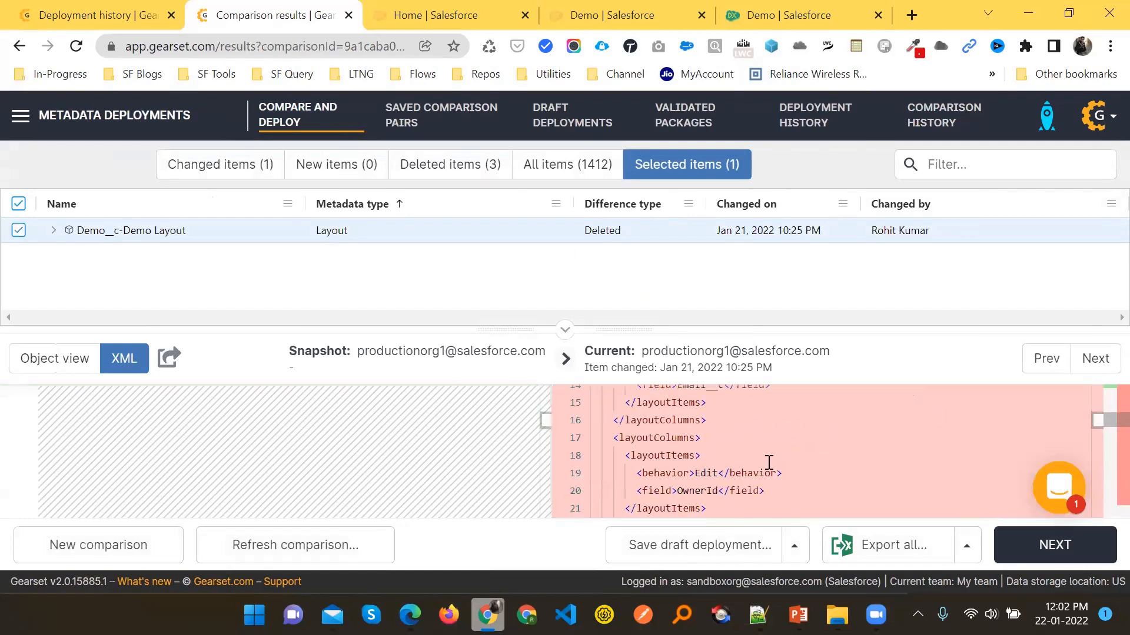
scroll(774, 464, up, 5)
scroll(777, 466, up, 2)
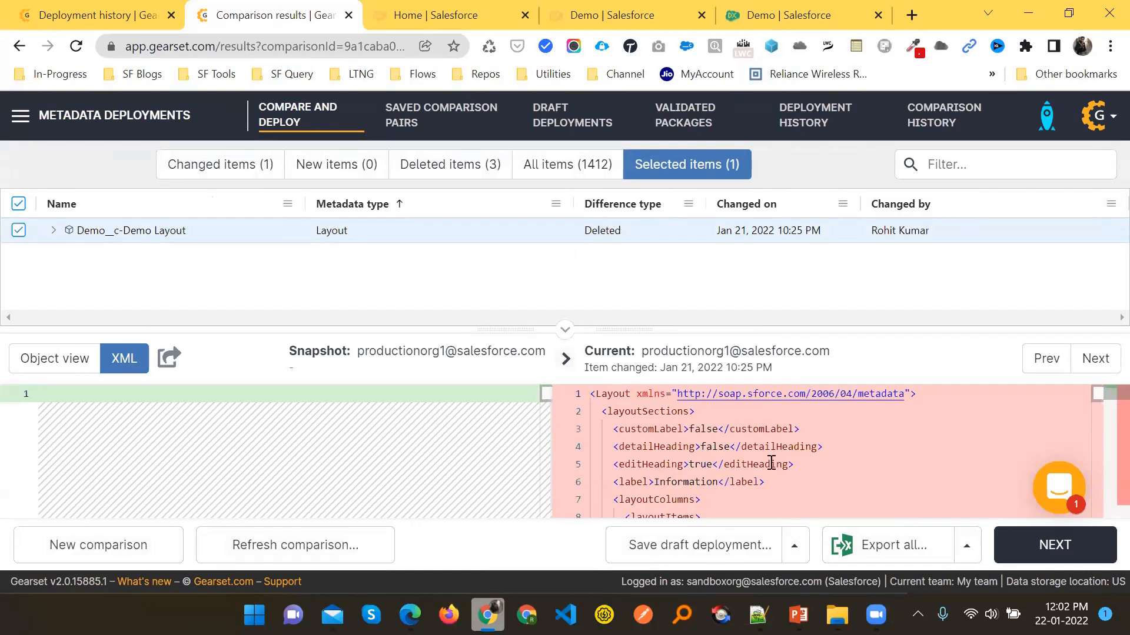
scroll(736, 457, down, 15)
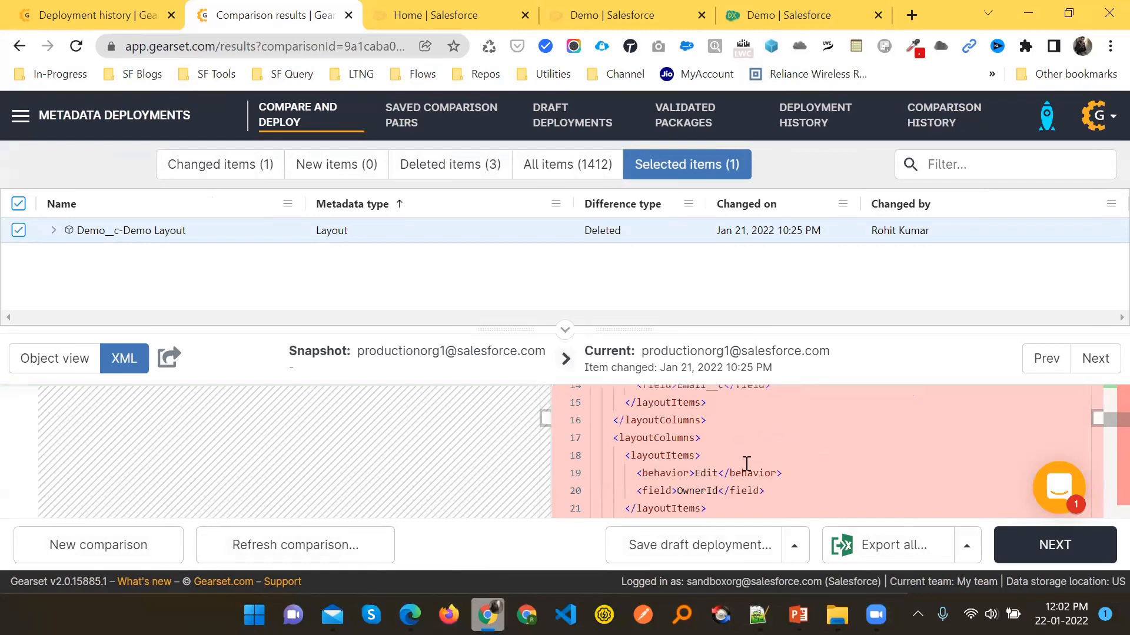
scroll(759, 459, down, 1)
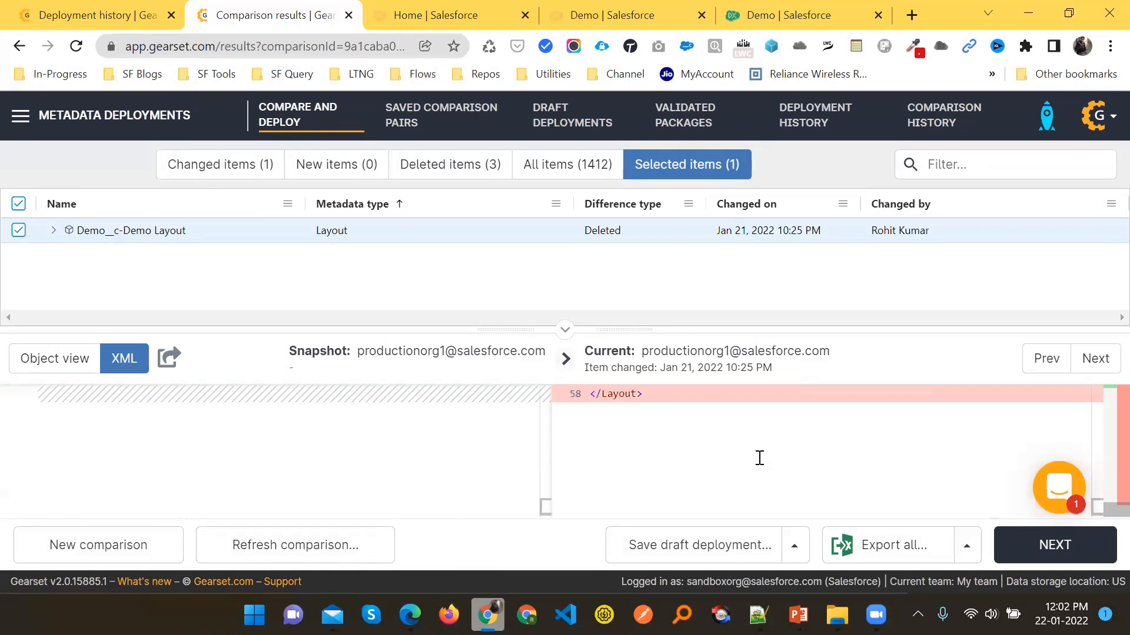
Select all three deleted items (Demo, Demo__c-en_US and Demo__c-Demo Layout) for the rollback and review the problem analysis.
scroll(760, 458, up, 10)
click(577, 76)
click(669, 475)
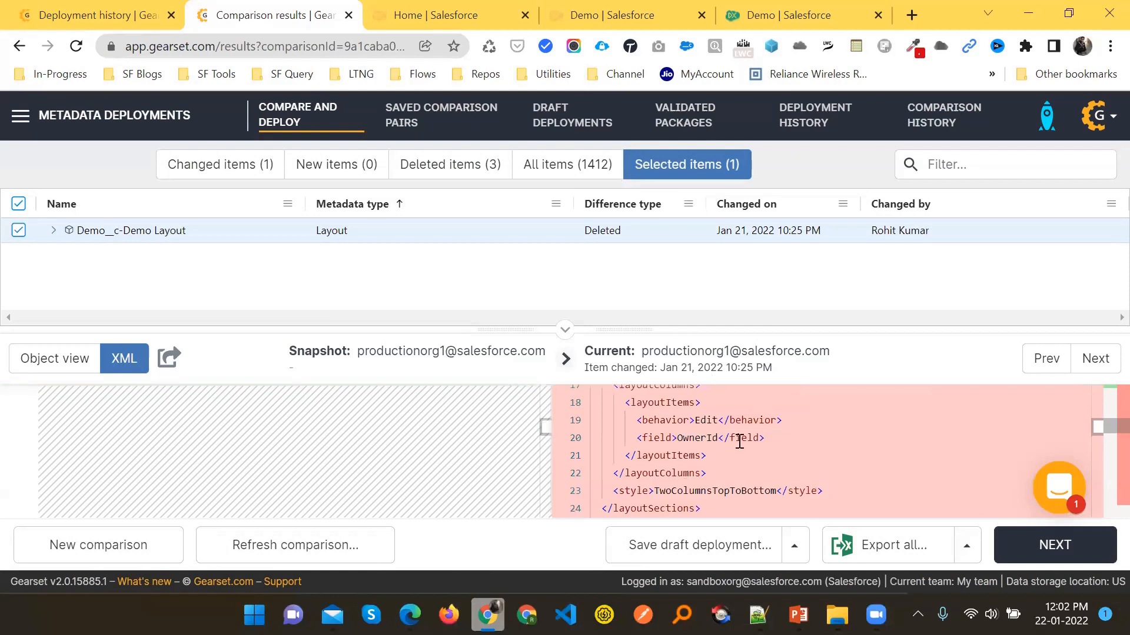
scroll(137, 450, up, 5)
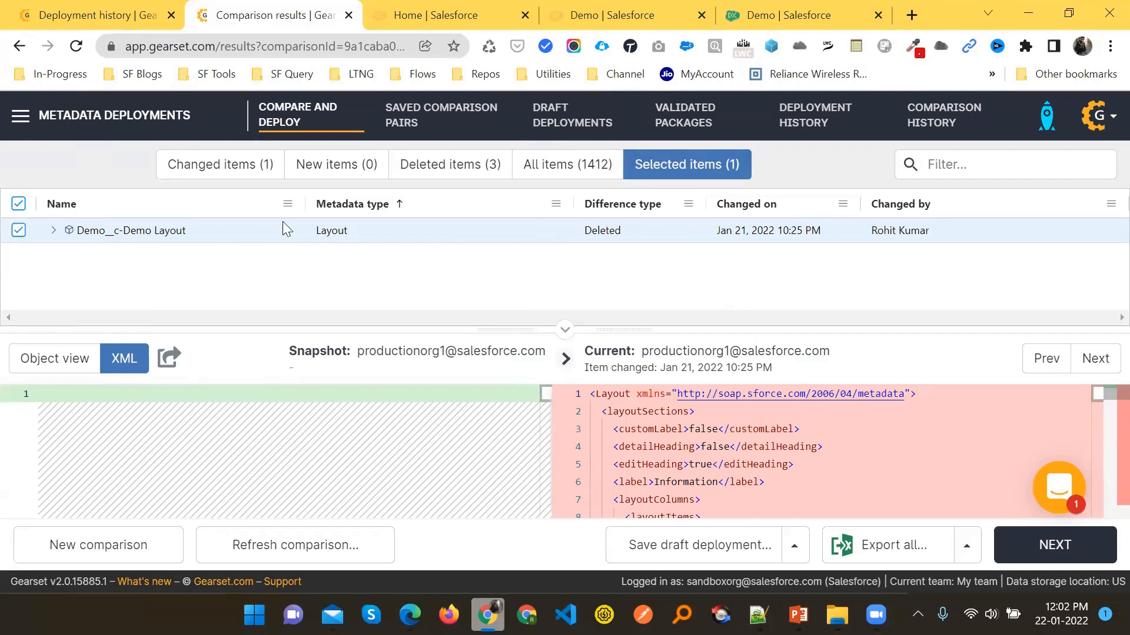
click(434, 177)
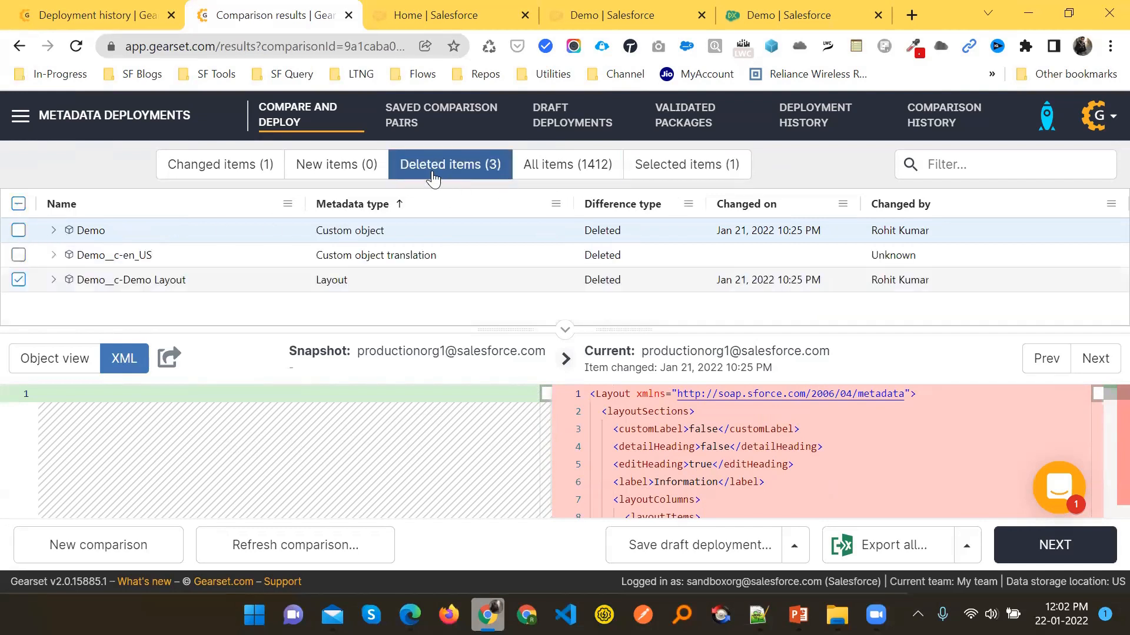
click(662, 171)
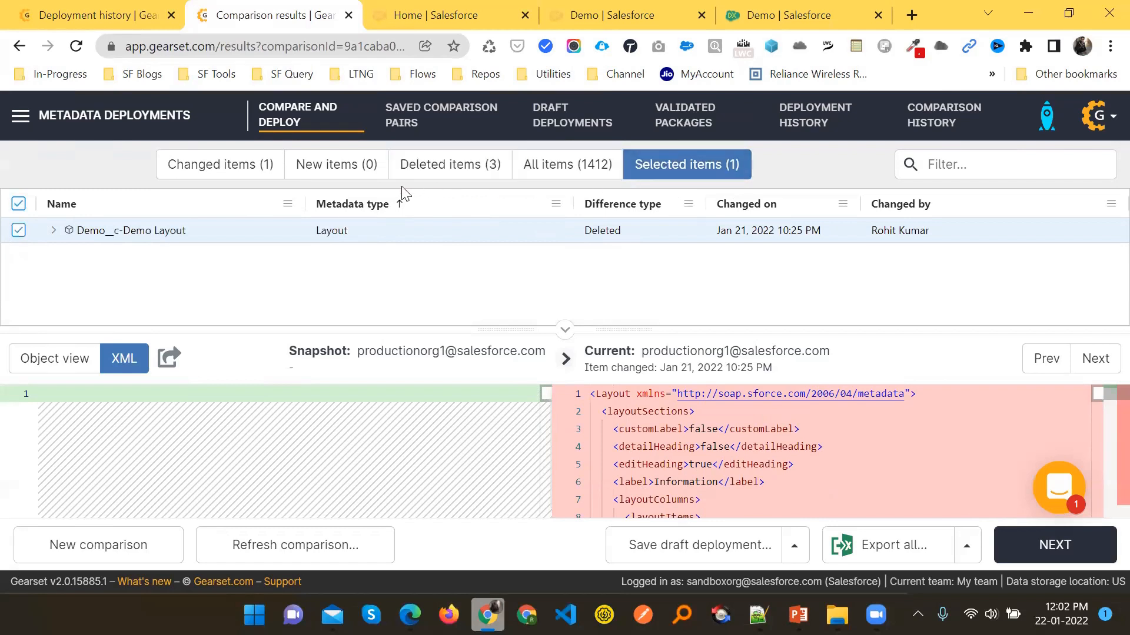
click(421, 175)
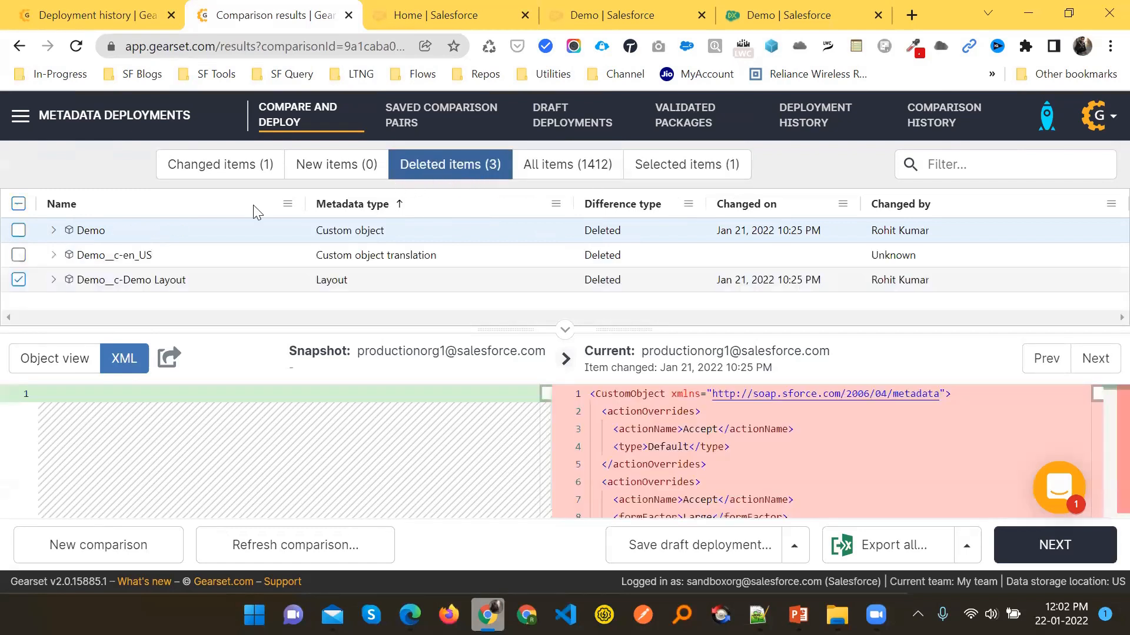
click(19, 231)
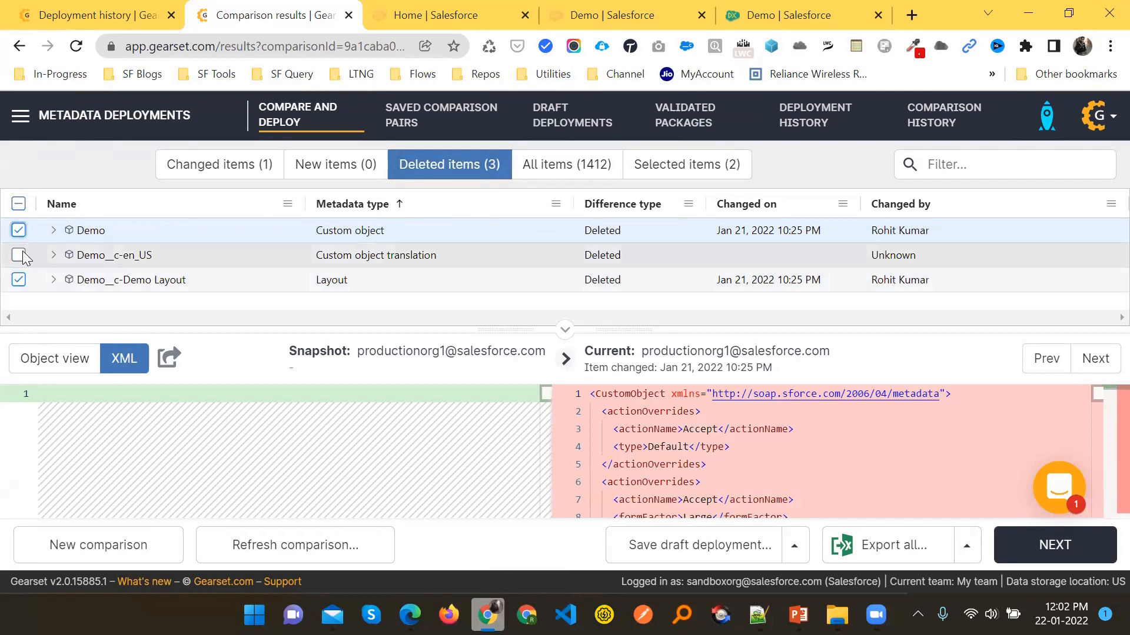
click(18, 204)
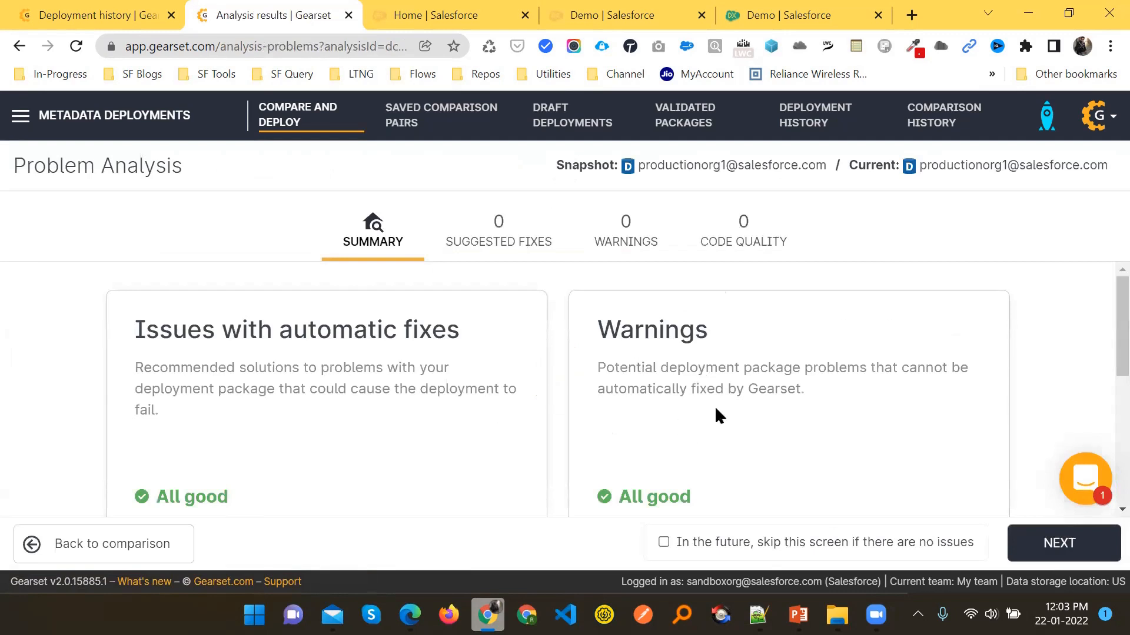
scroll(865, 469, down, 5)
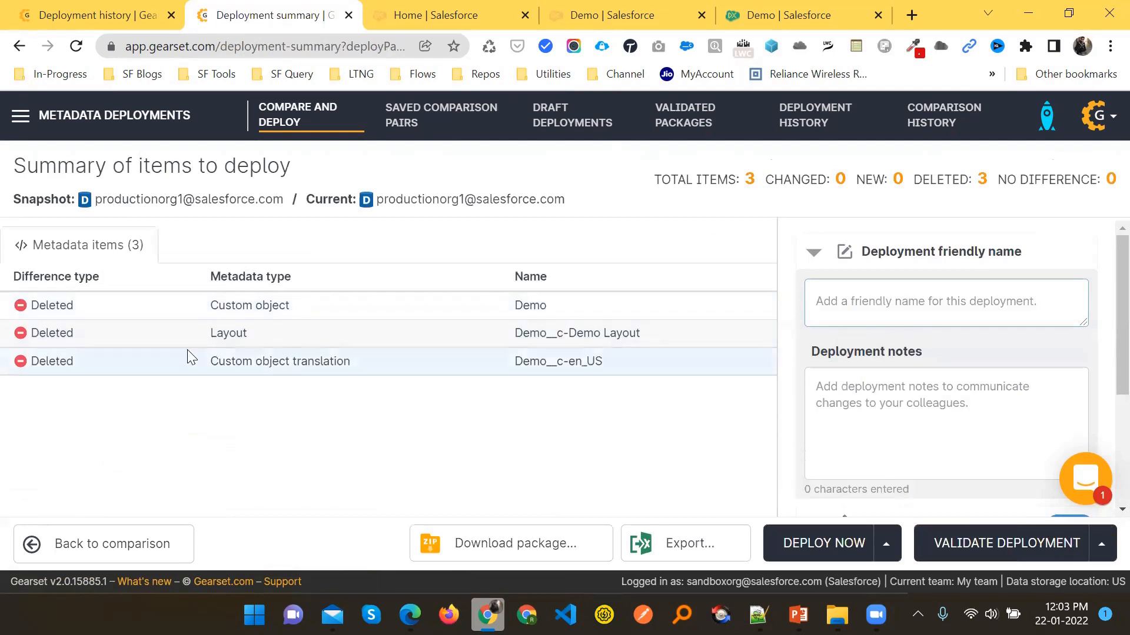
Set both the deployment friendly name and the deployment notes to "Demo Object removed from Production.".
click(840, 303)
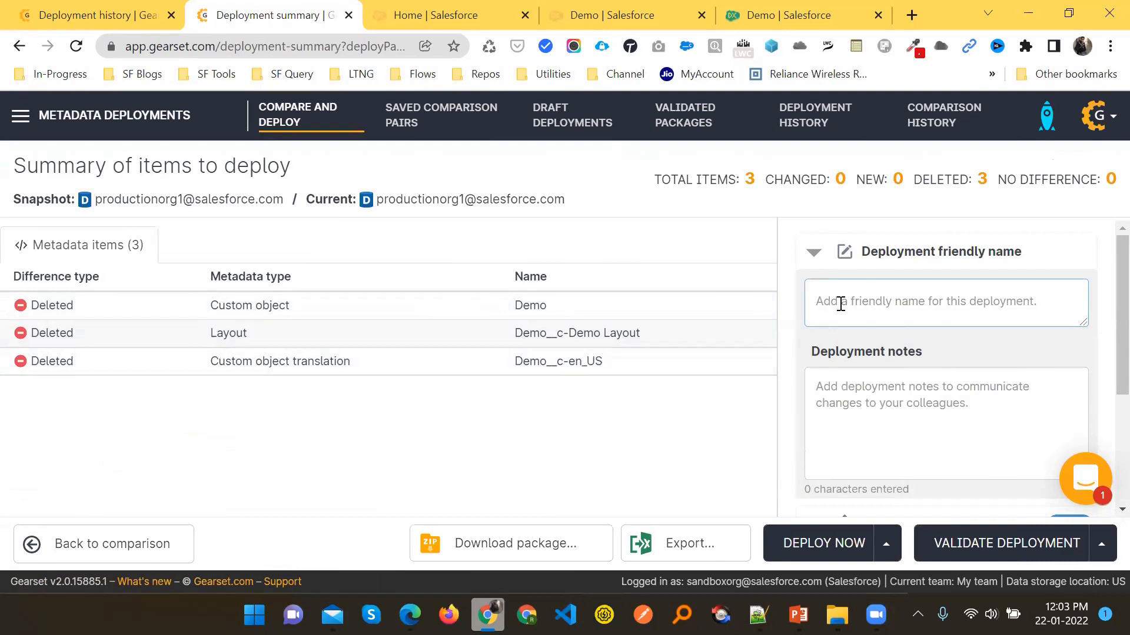
text(Demo )
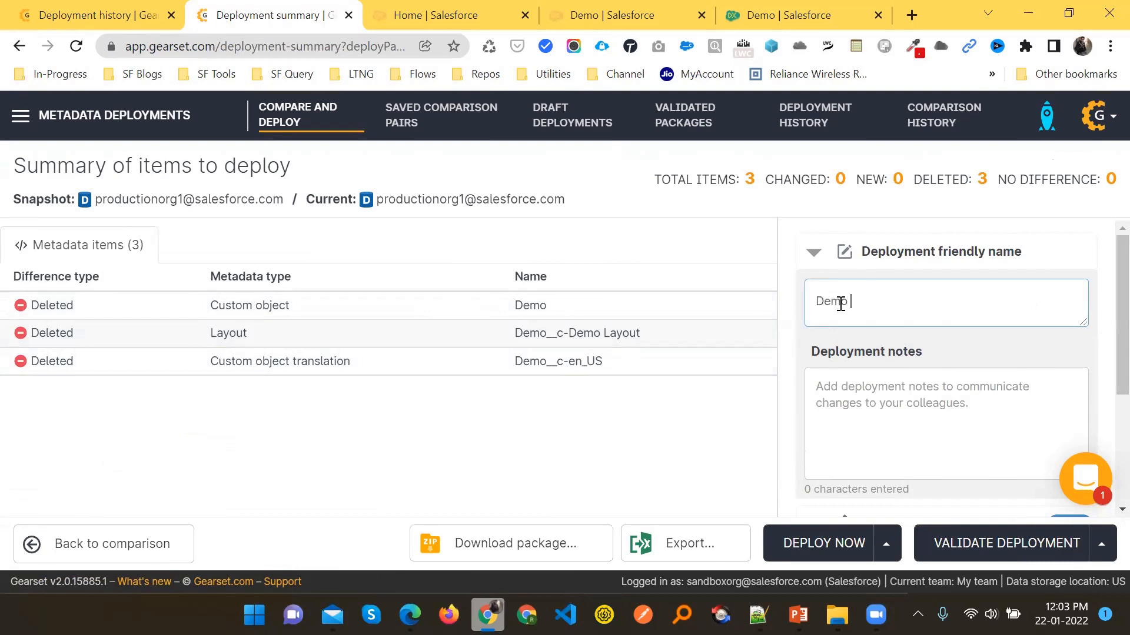
text(Object removed from)
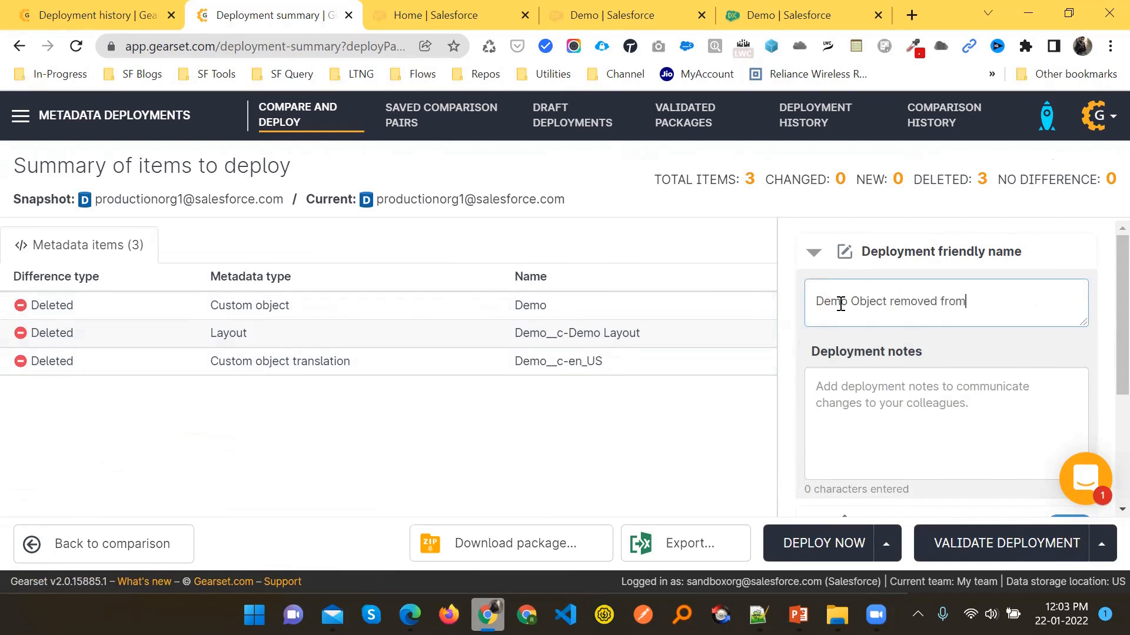
text( Production.)
drag(1034, 308, 805, 322)
key(ctrl+c)
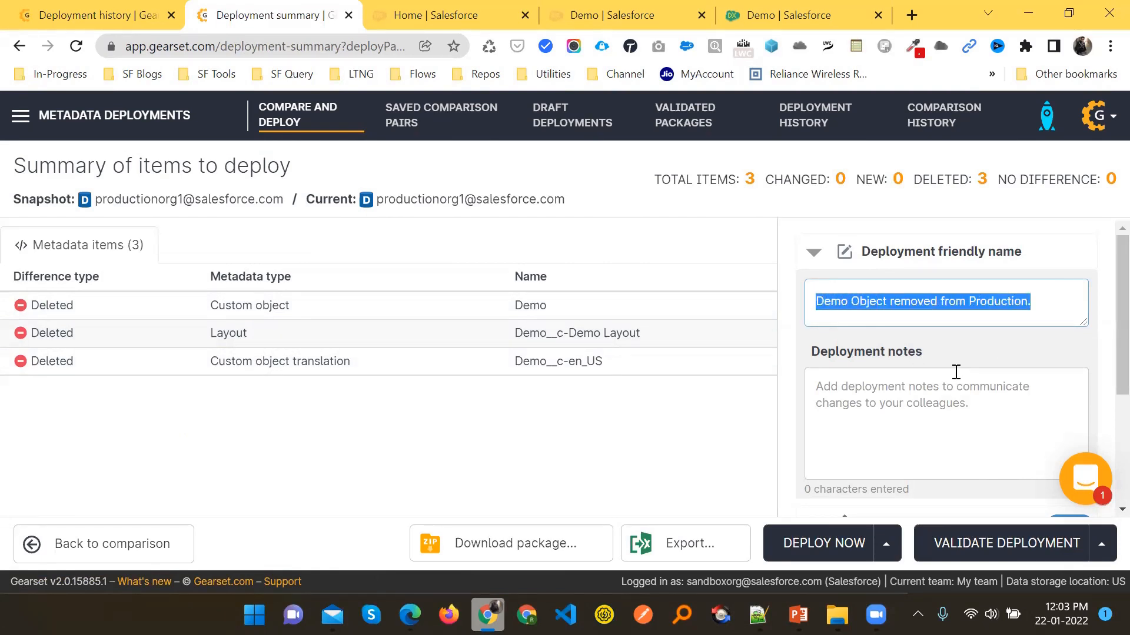
click(921, 416)
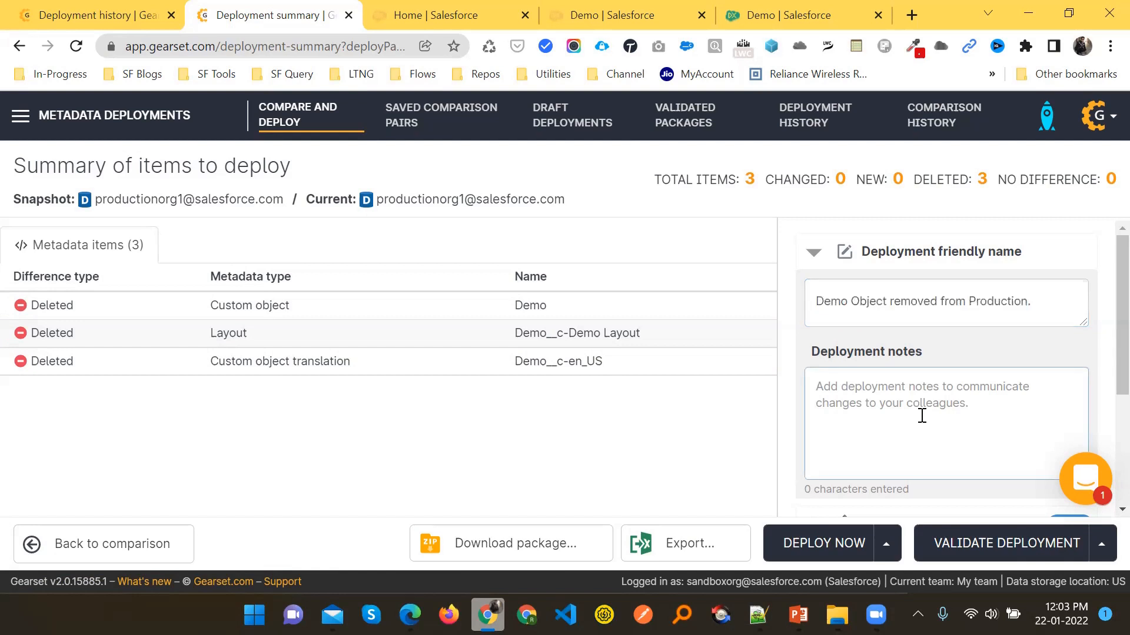
key(ctrl+v)
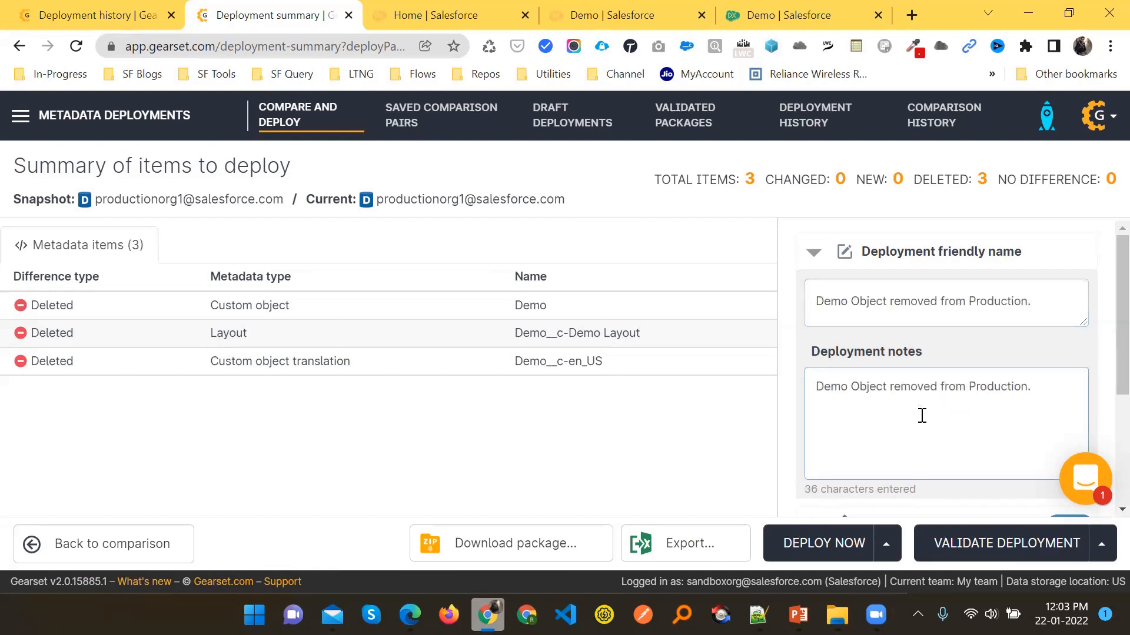
Deploy the rollback package to the production org immediately and confirm the deployment.
scroll(892, 450, down, 3)
scroll(883, 450, up, 3)
click(828, 539)
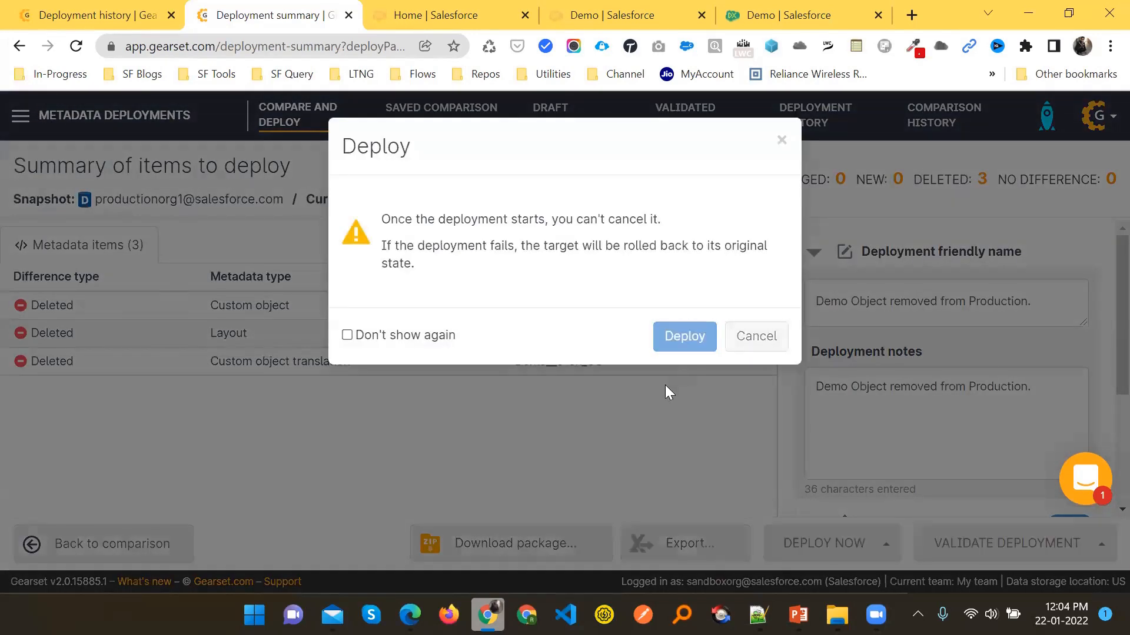
click(676, 333)
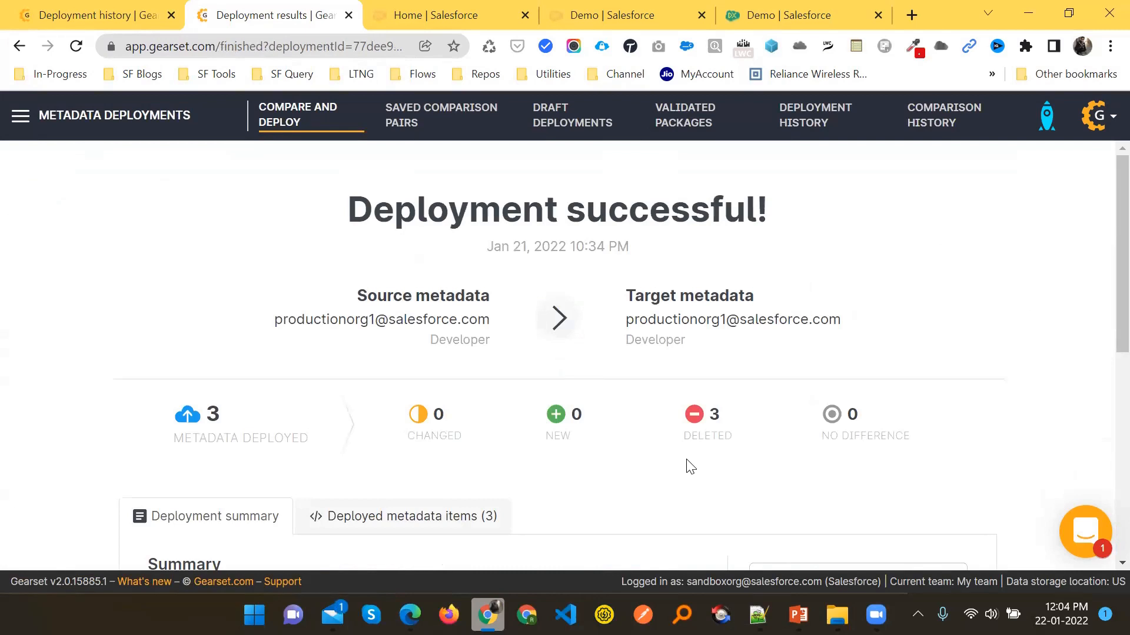
Check the rollback's deployment results, including the changed, new and deleted metadata counts.
click(806, 8)
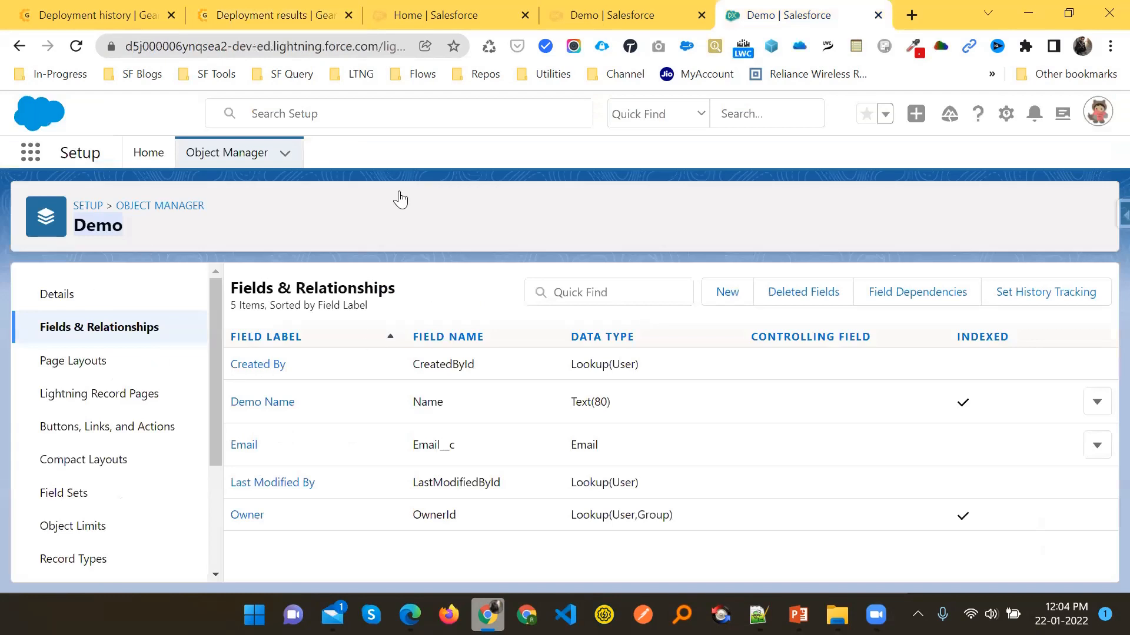
click(285, 10)
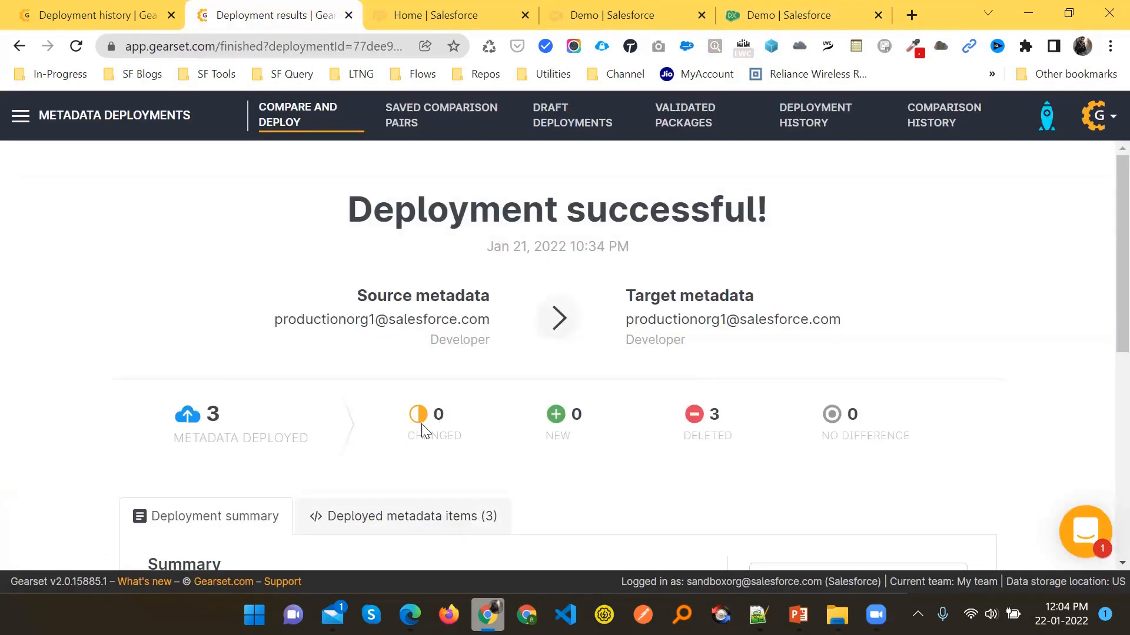
scroll(600, 411, down, 2)
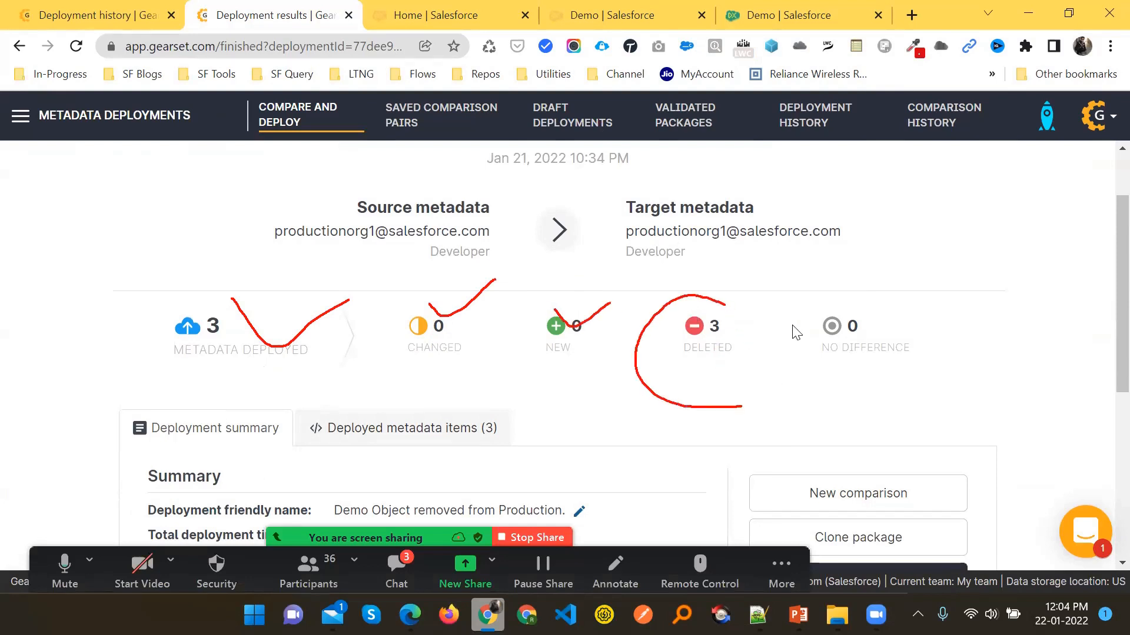
double_click(714, 325)
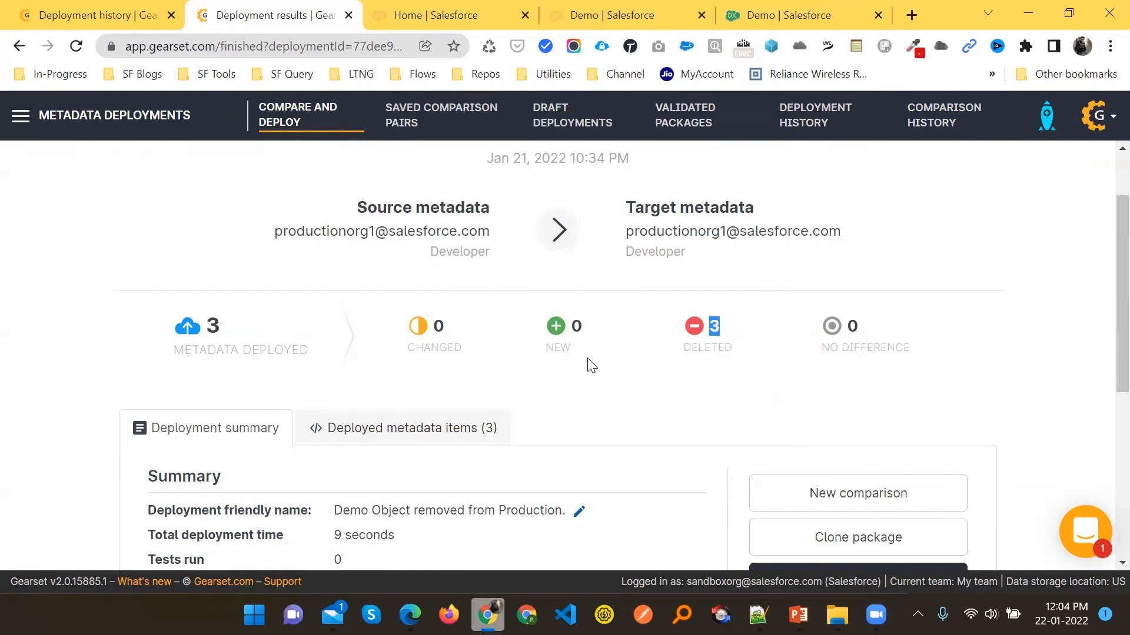
click(686, 330)
Search the production org's Object Manager for "demo" to verify the rollback.
click(790, 14)
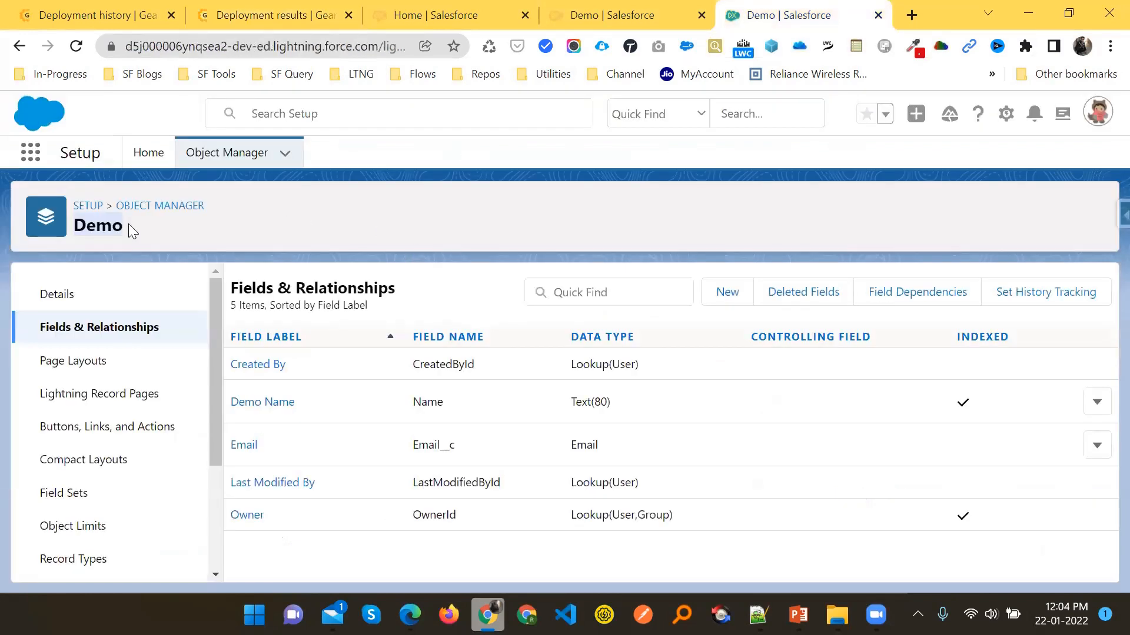
click(209, 158)
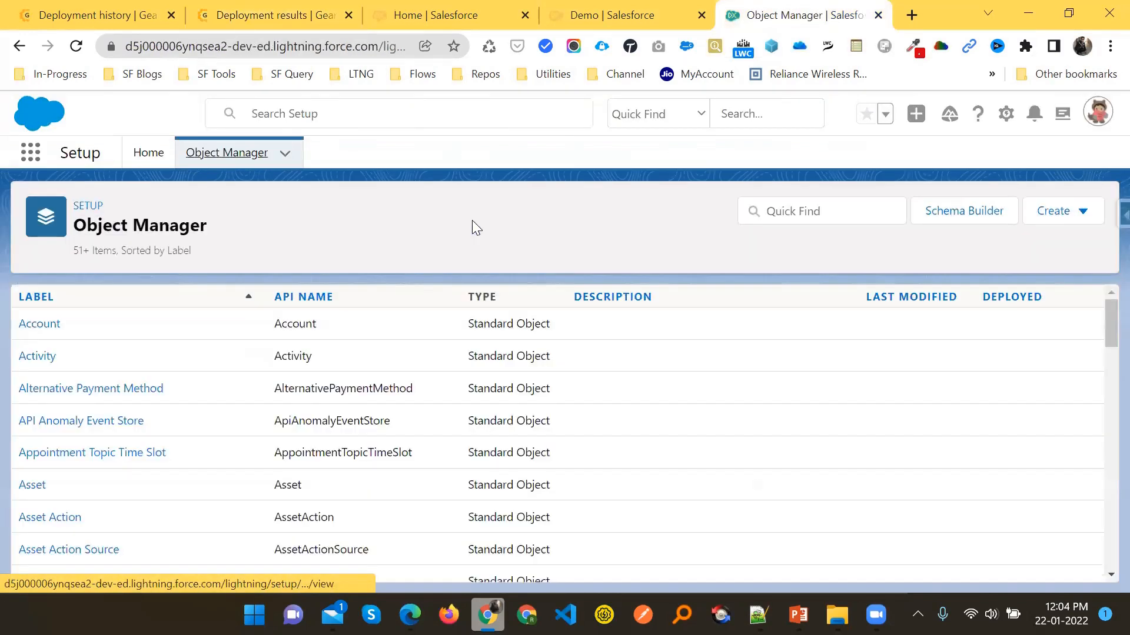
click(800, 211)
text(demo)
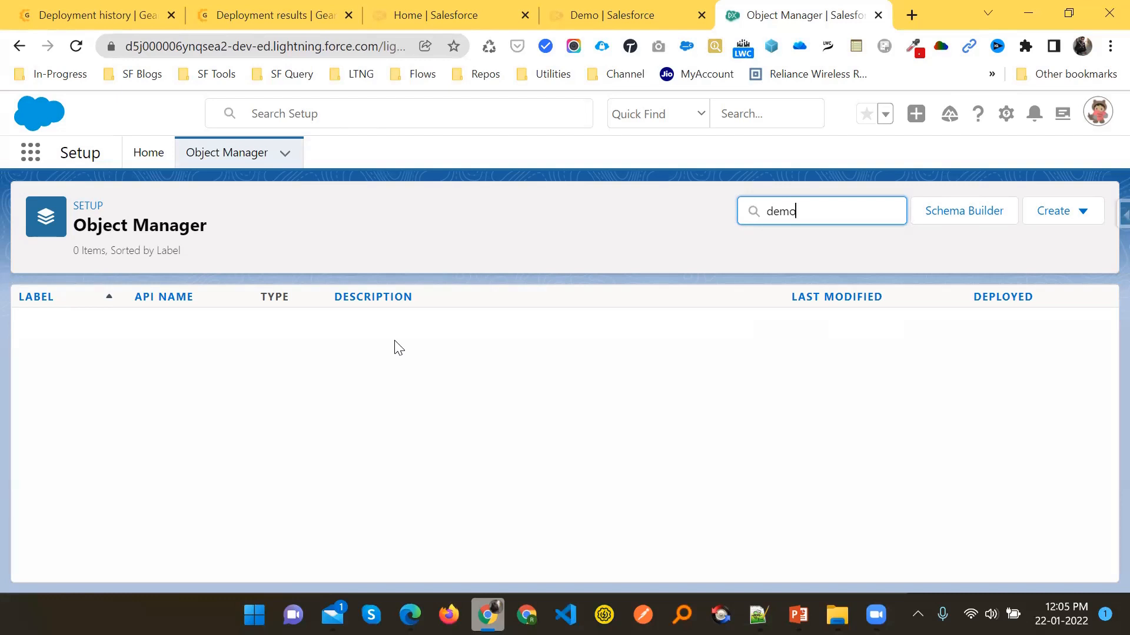
Return to Gearset and examine the comparison history for the last 10 days.
click(270, 11)
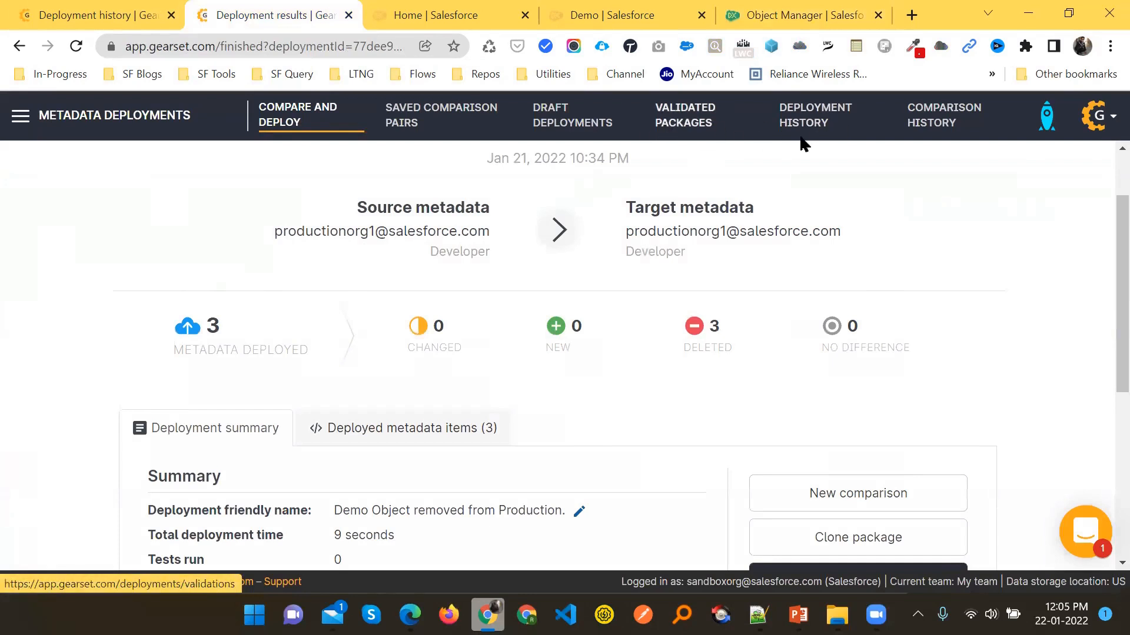
click(917, 125)
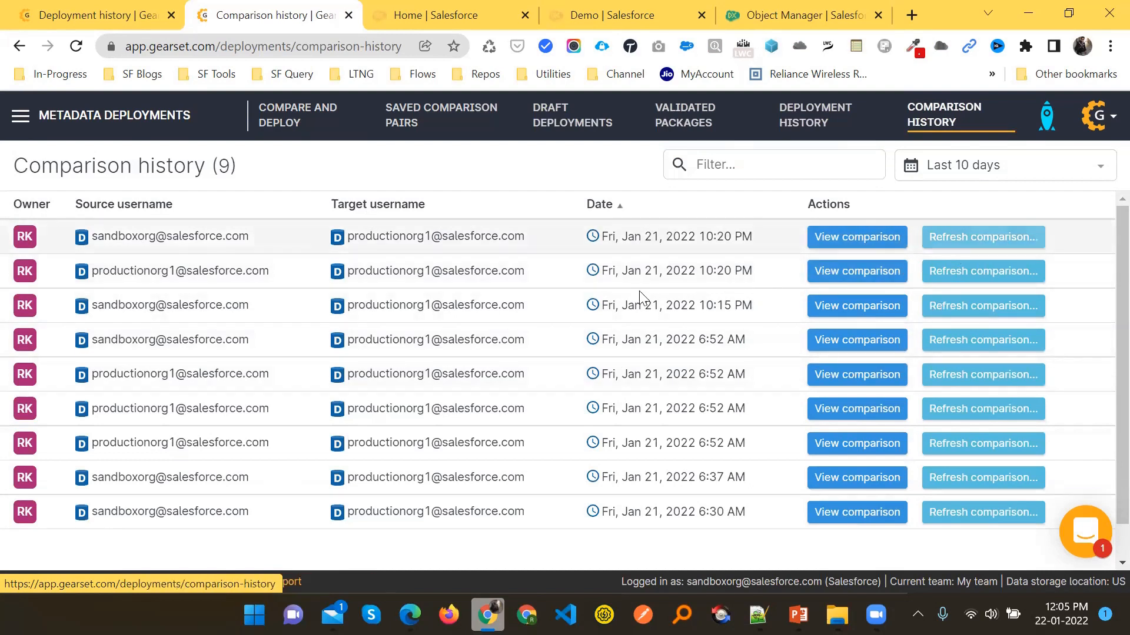
scroll(316, 347, down, 1)
scroll(315, 347, up, 1)
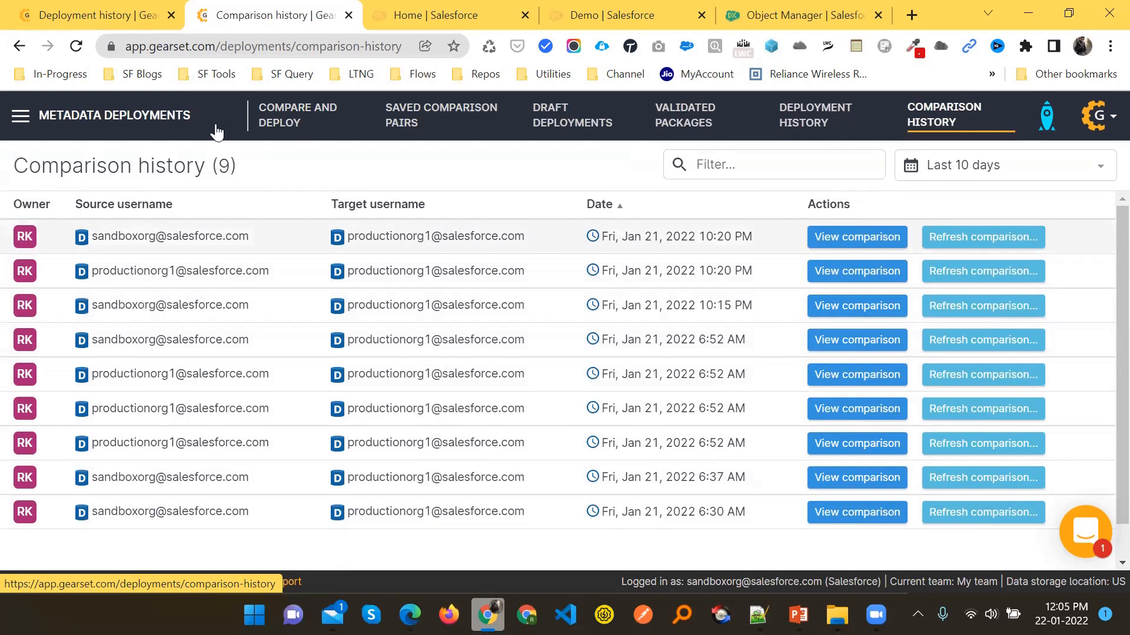